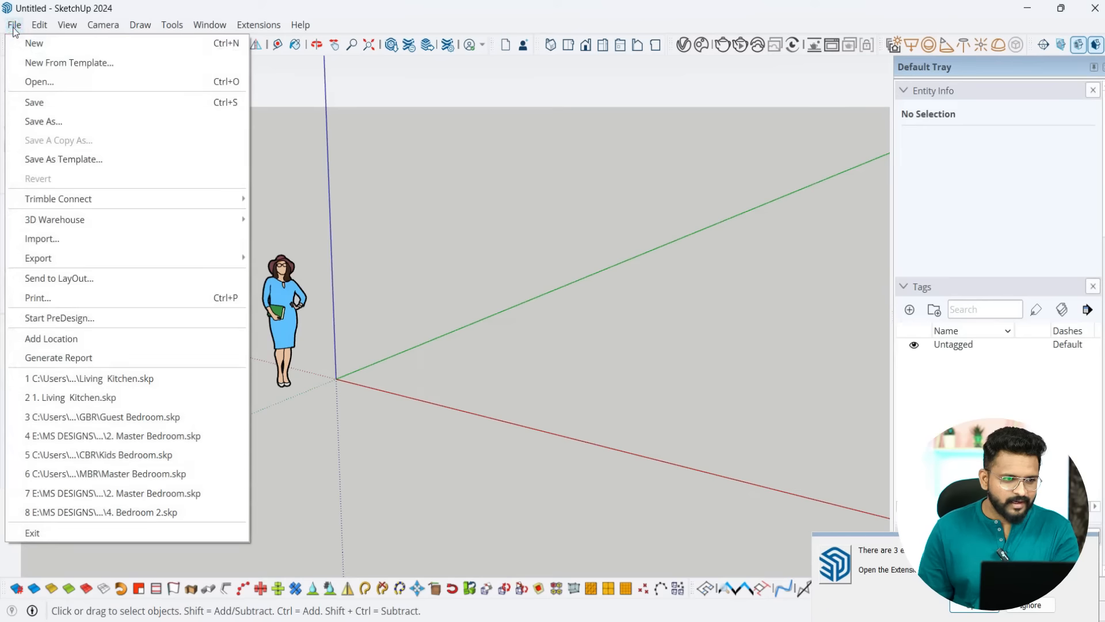
Step: Import the Sample 1.dwg drawing from the Sketchup folder on the desktop
click(61, 238)
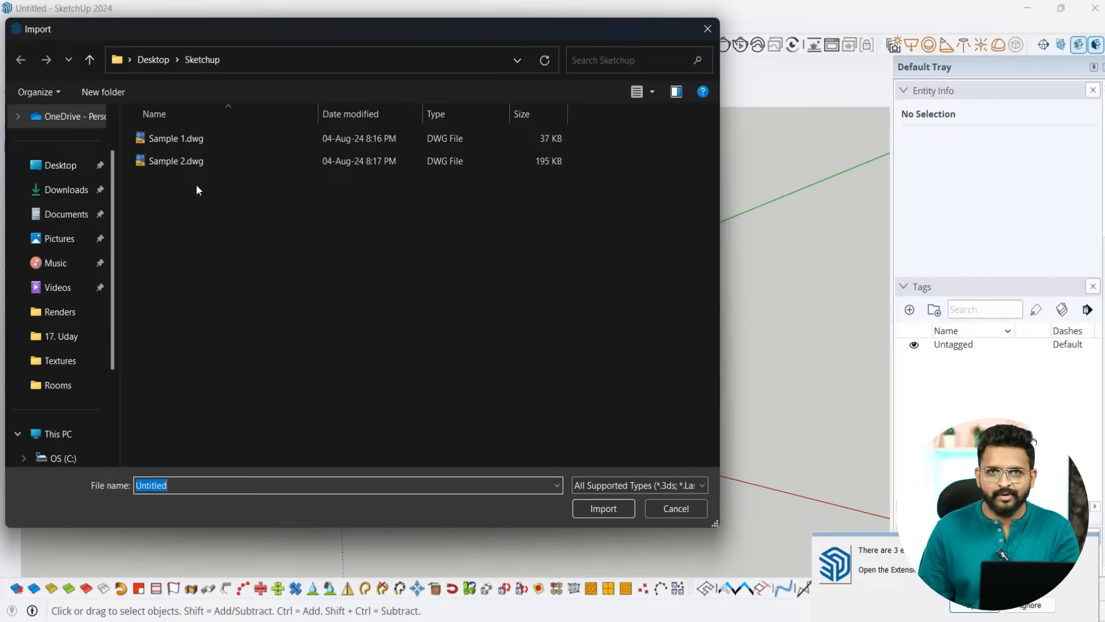
click(178, 138)
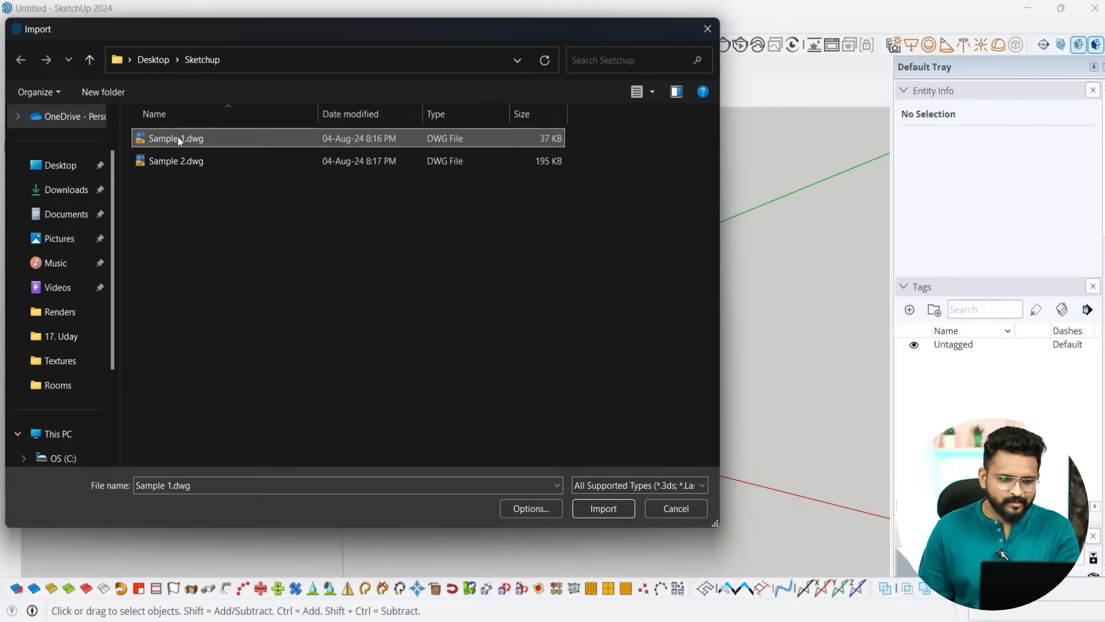
click(602, 509)
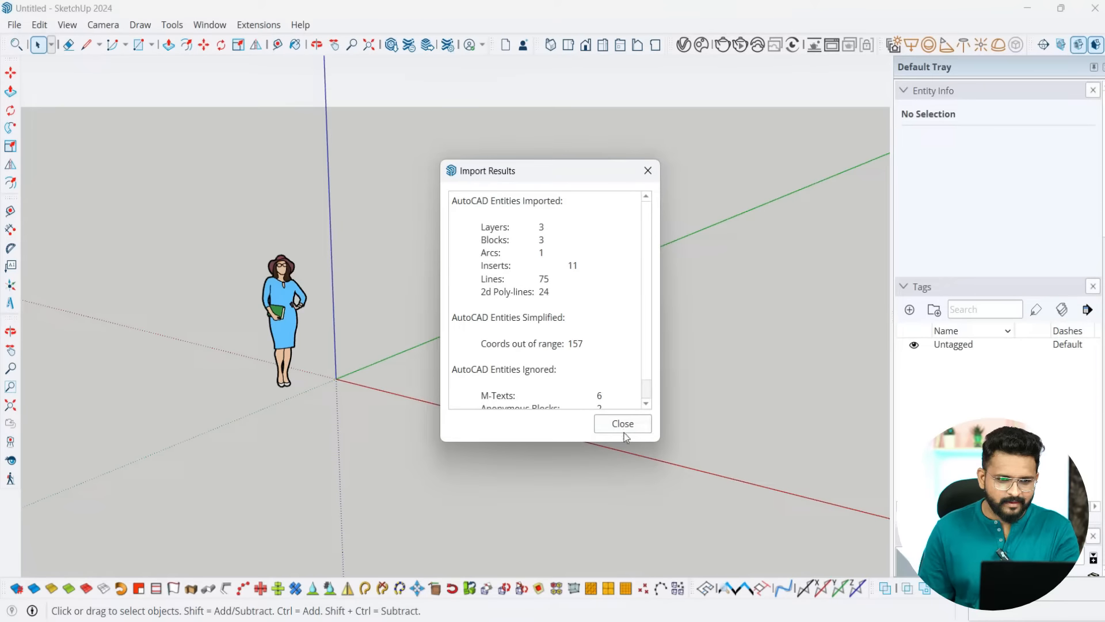
Step: Review the summary of imported, simplified and ignored AutoCAD entities and close it
scroll(590, 275, down, 1)
scroll(570, 336, up, 1)
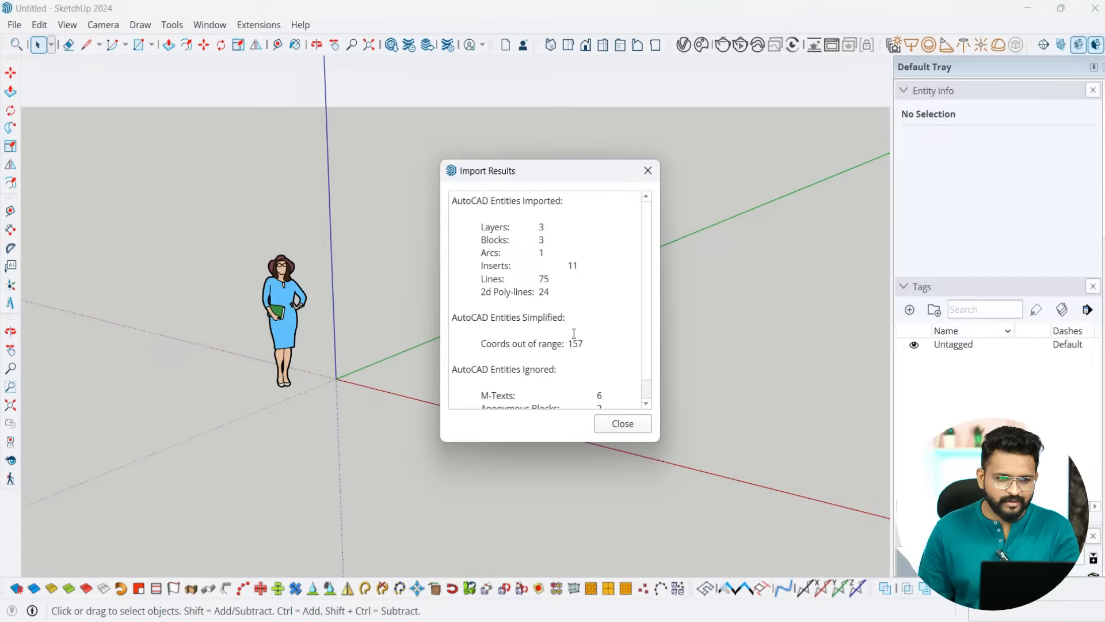
scroll(543, 224, down, 1)
scroll(571, 307, up, 1)
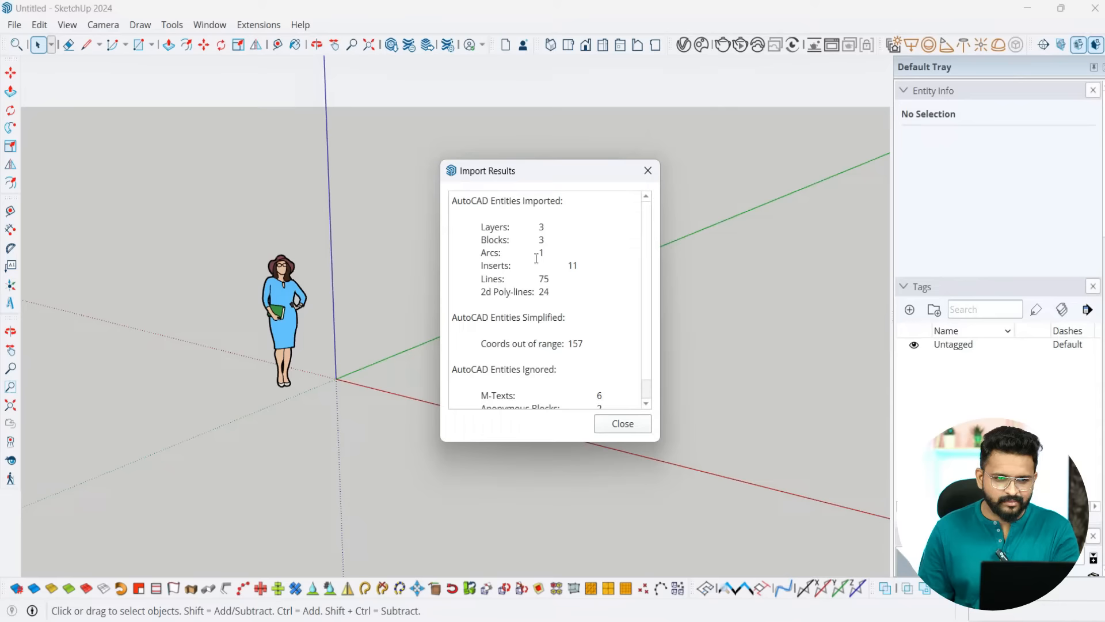
scroll(573, 324, down, 1)
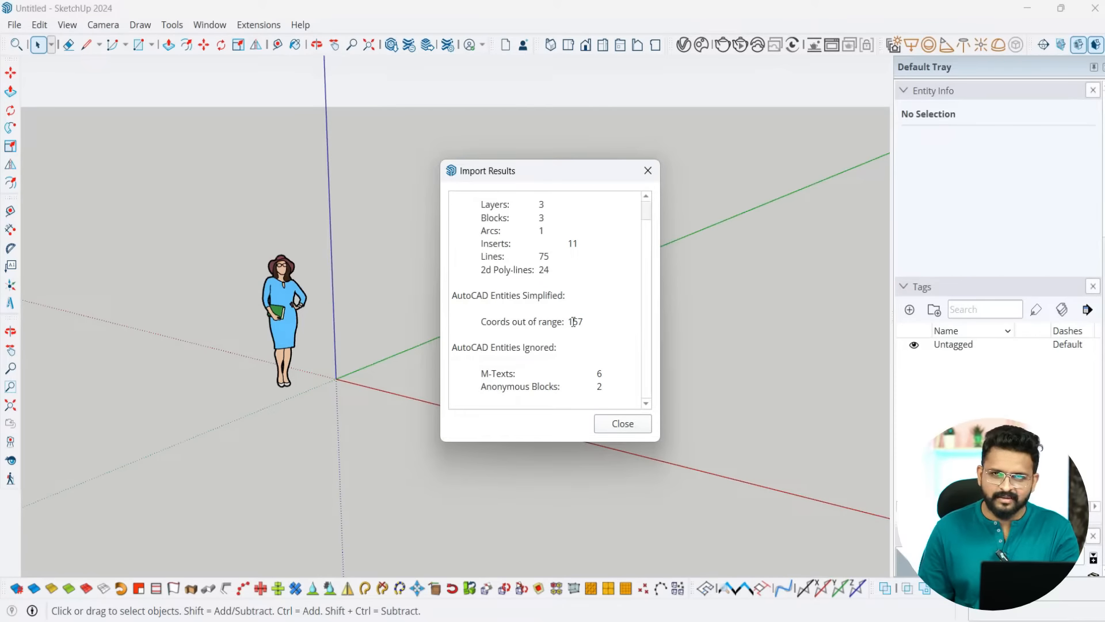
click(608, 433)
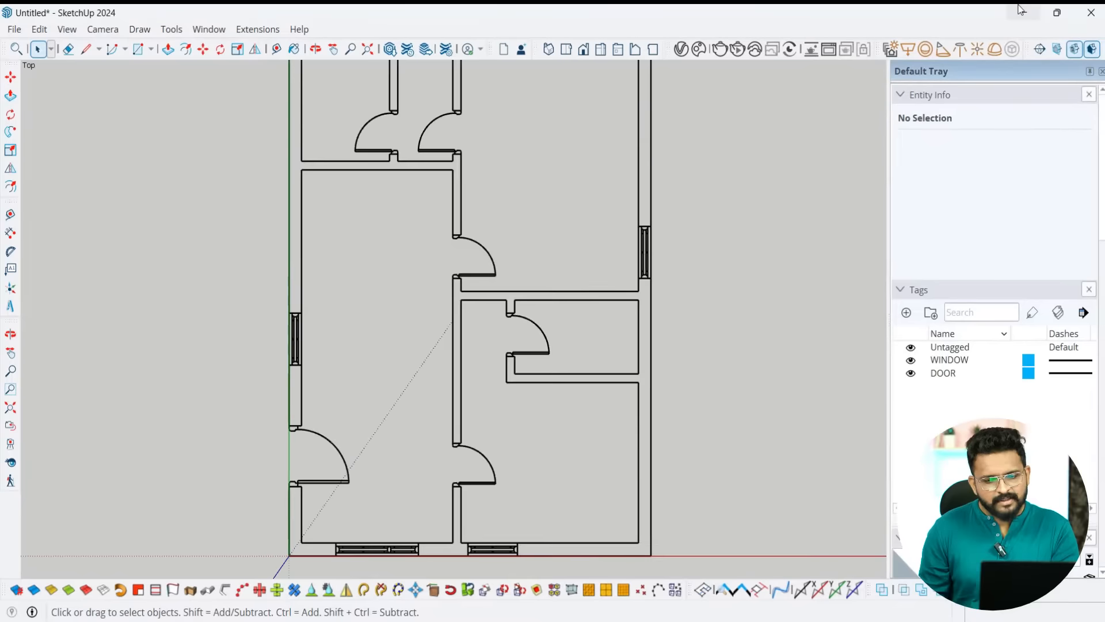
Step: Examine the imported floor plan from the top view and in perspective to check that all its lines lie flat
scroll(762, 77, down, 2)
scroll(698, 217, up, 2)
scroll(747, 239, down, 1)
middle_drag(747, 240, 430, 424)
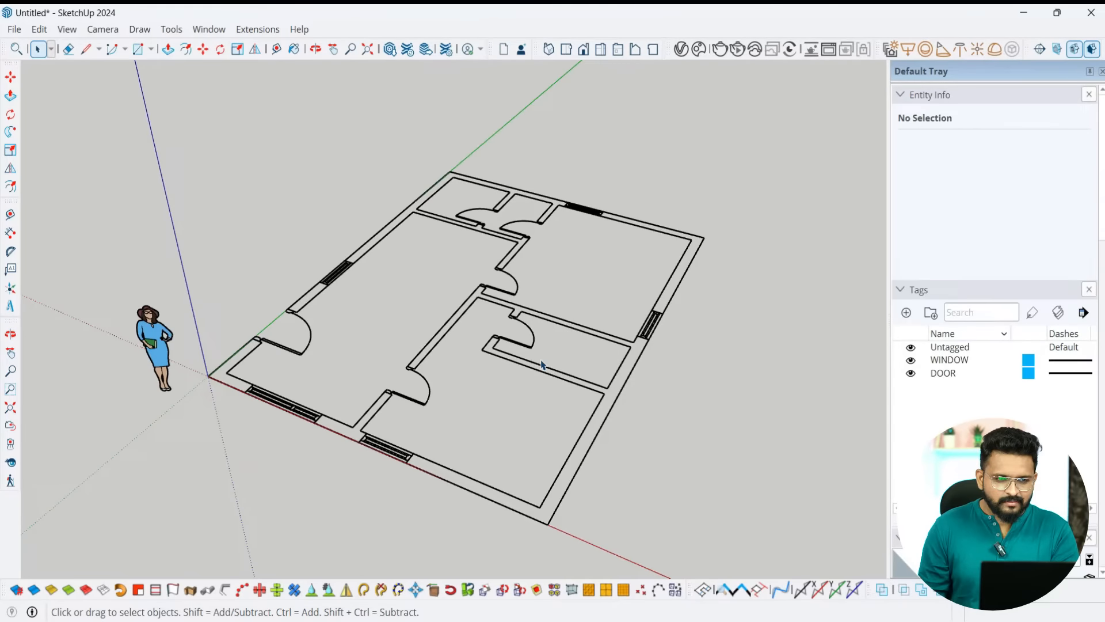
middle_drag(346, 375, 481, 449)
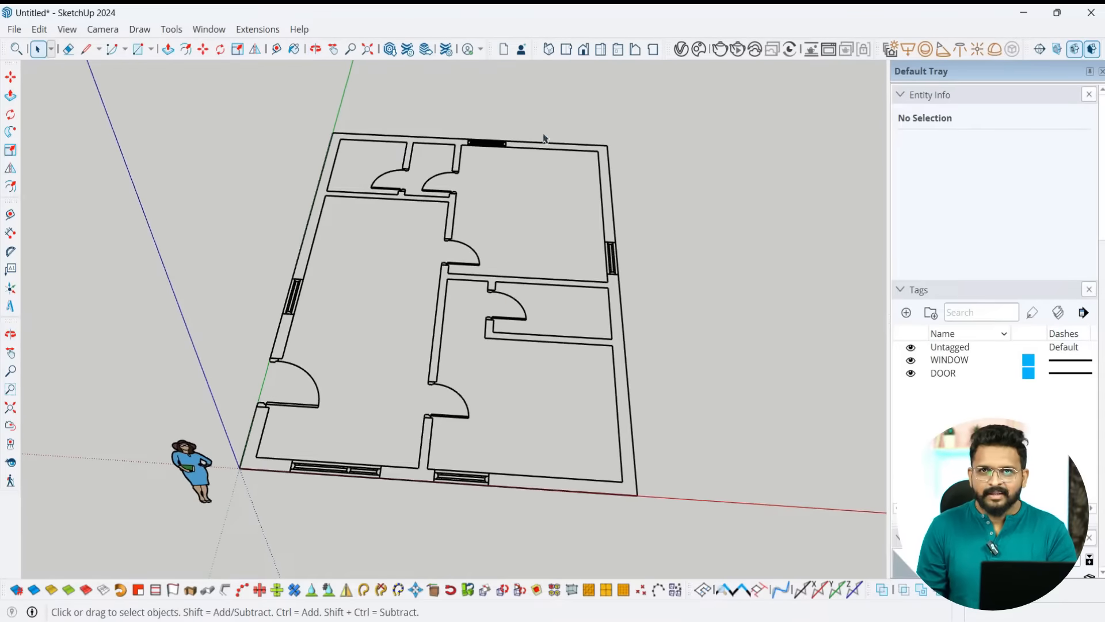
click(566, 49)
middle_drag(639, 433, 530, 262)
scroll(692, 238, down, 1)
scroll(432, 479, up, 1)
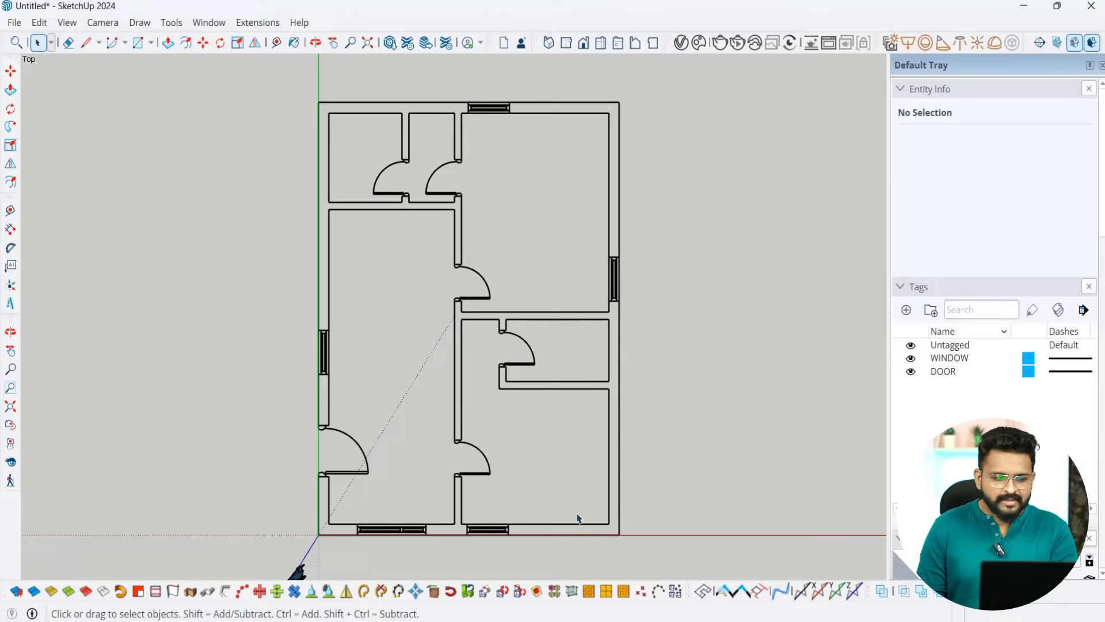
middle_drag(578, 518, 516, 249)
middle_drag(580, 471, 467, 467)
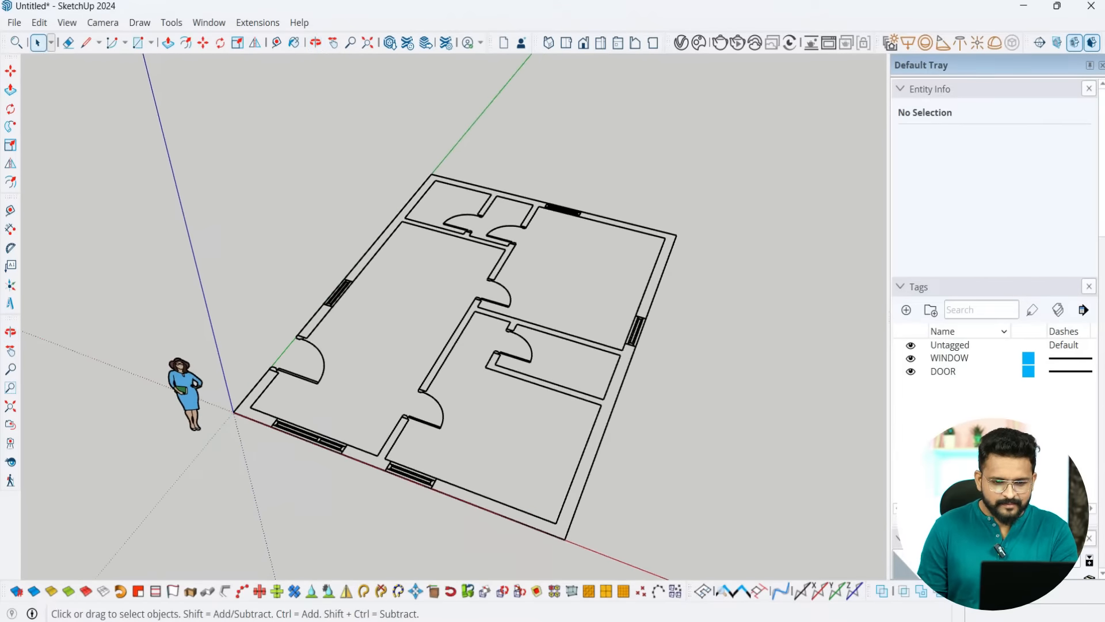
Step: Switch to the other SketchUp model with the furnished plan and examine the furniture and tree heights in perspective and top view
mouse_move(684, 620)
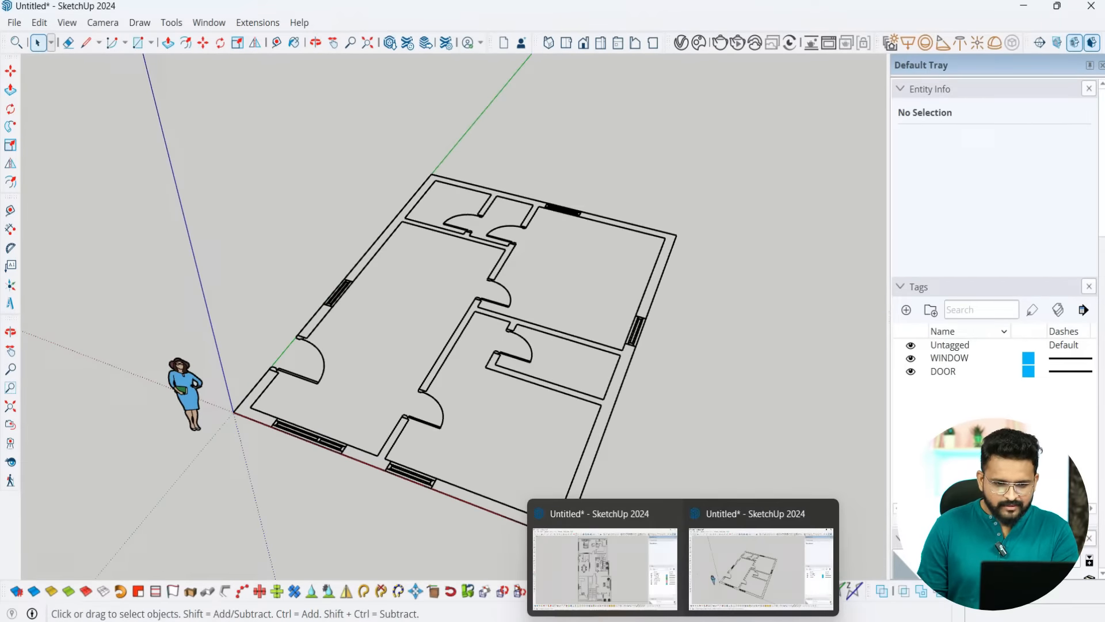
click(640, 568)
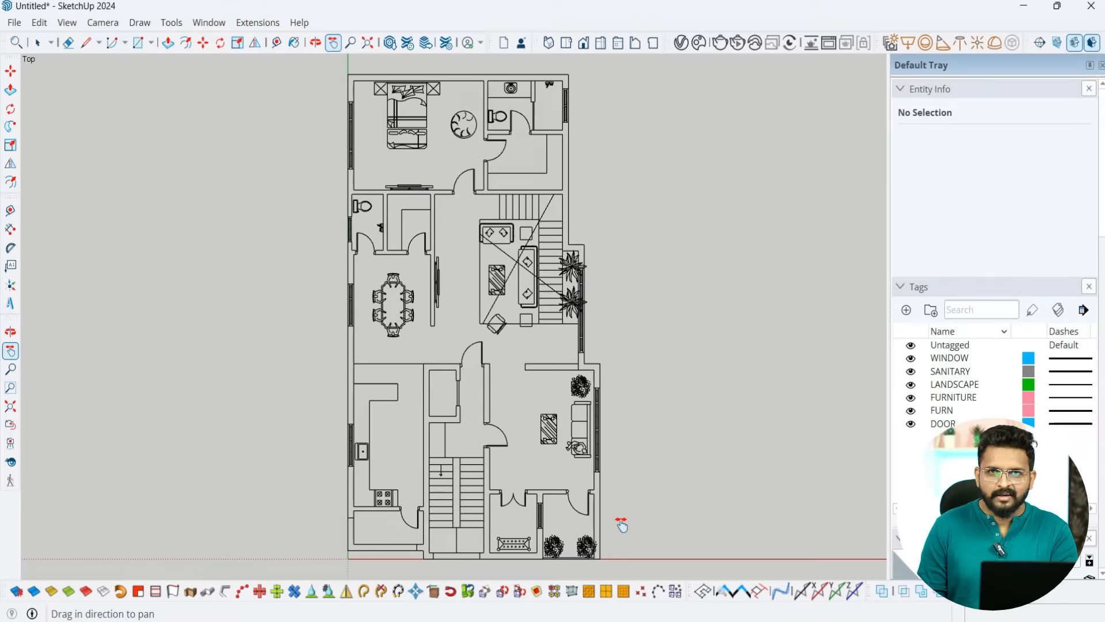
middle_drag(622, 525, 585, 217)
key(h)
scroll(555, 317, up, 3)
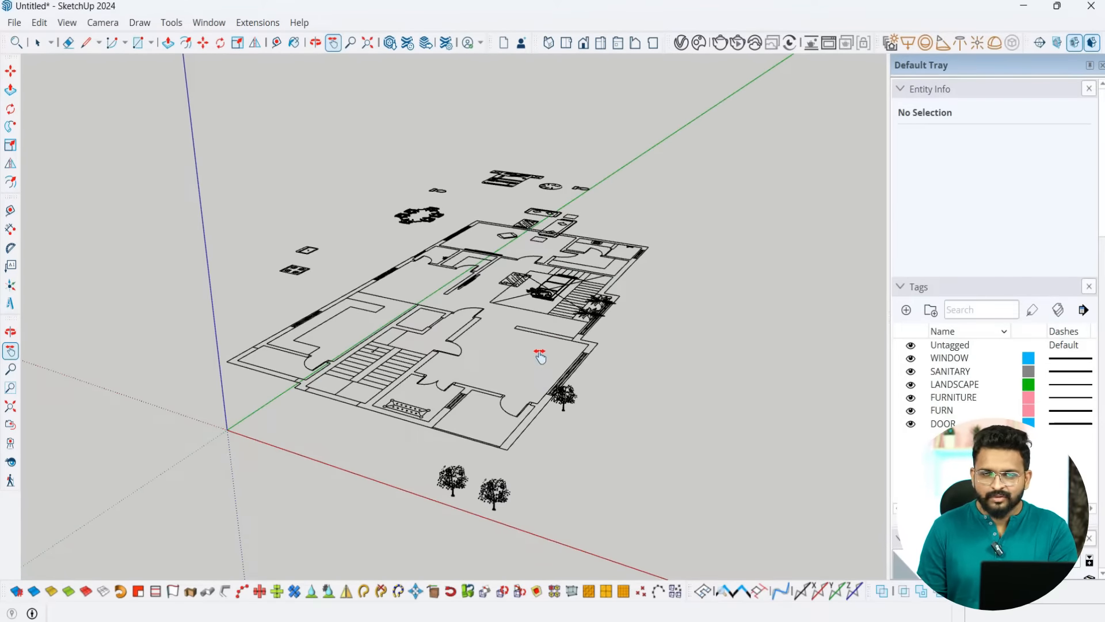
middle_drag(554, 324, 631, 415)
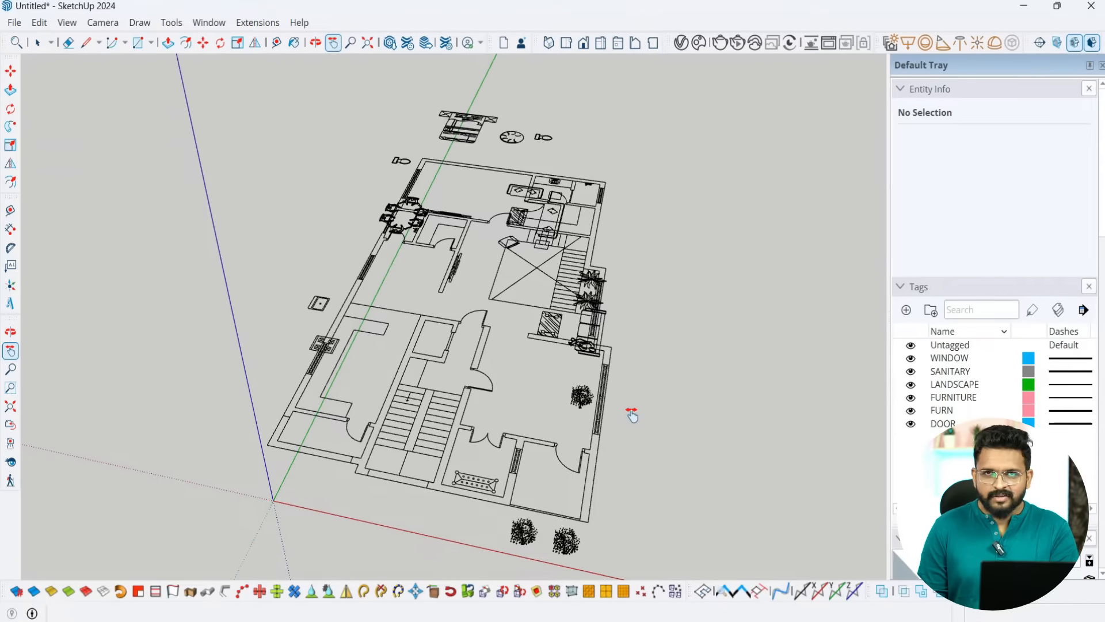
click(567, 45)
scroll(579, 255, down, 1)
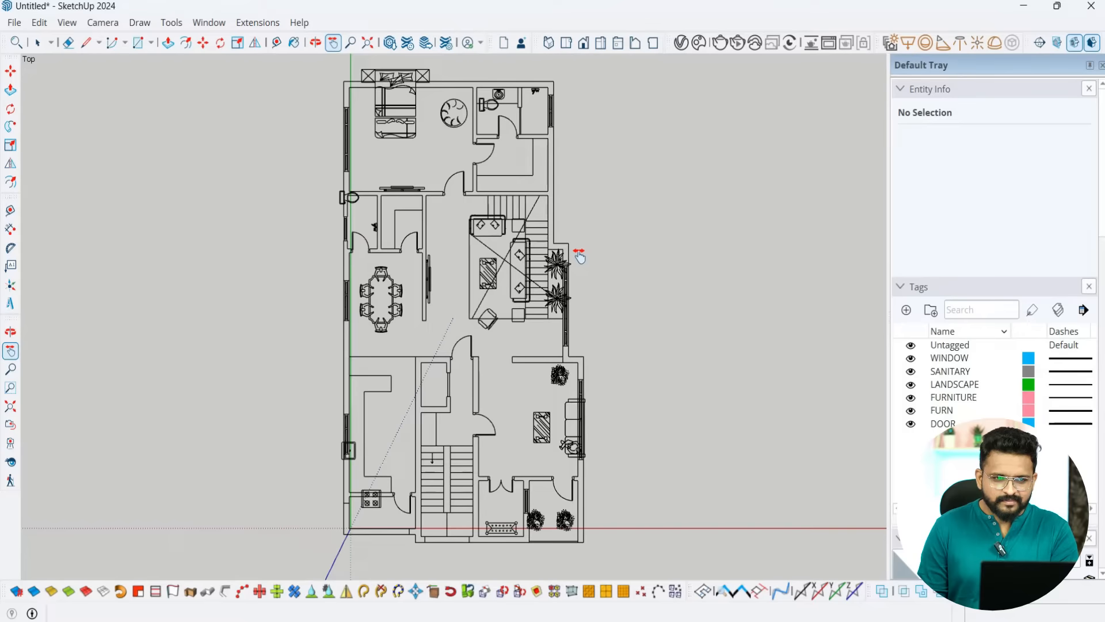
scroll(578, 255, down, 1)
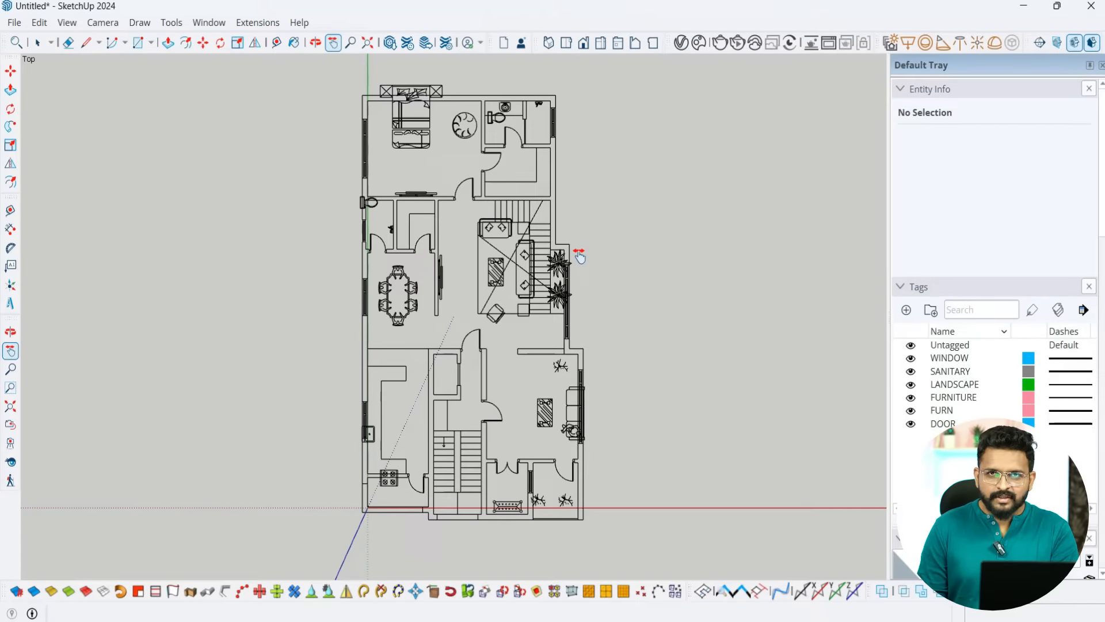
scroll(578, 151, up, 1)
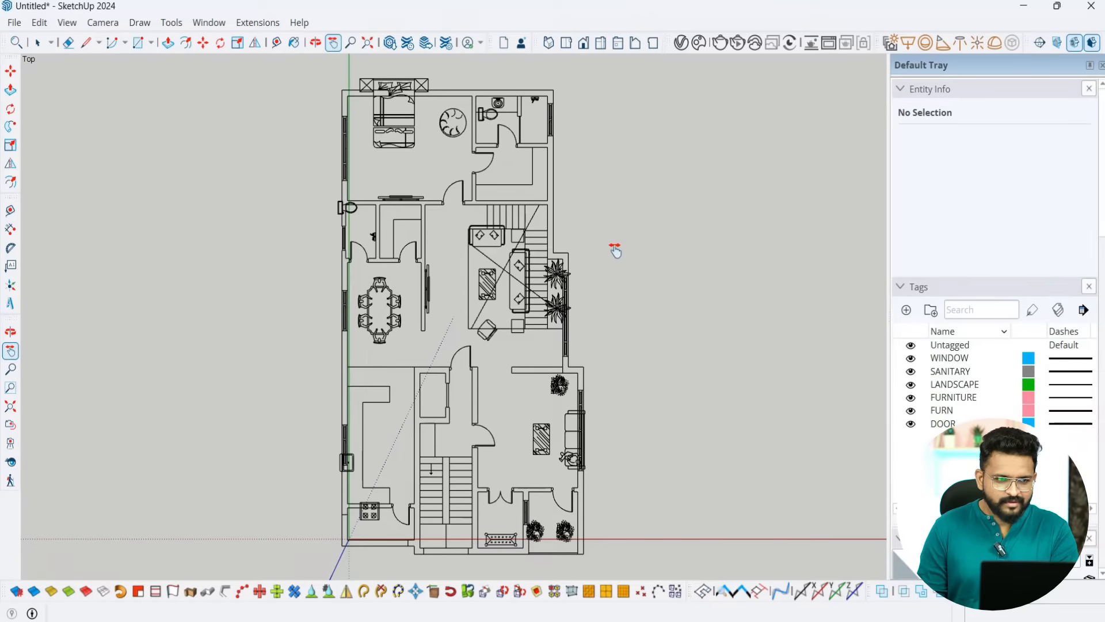
Step: Search the Extension Warehouse for "architect tools" and open the Architect Tools extension page
click(409, 46)
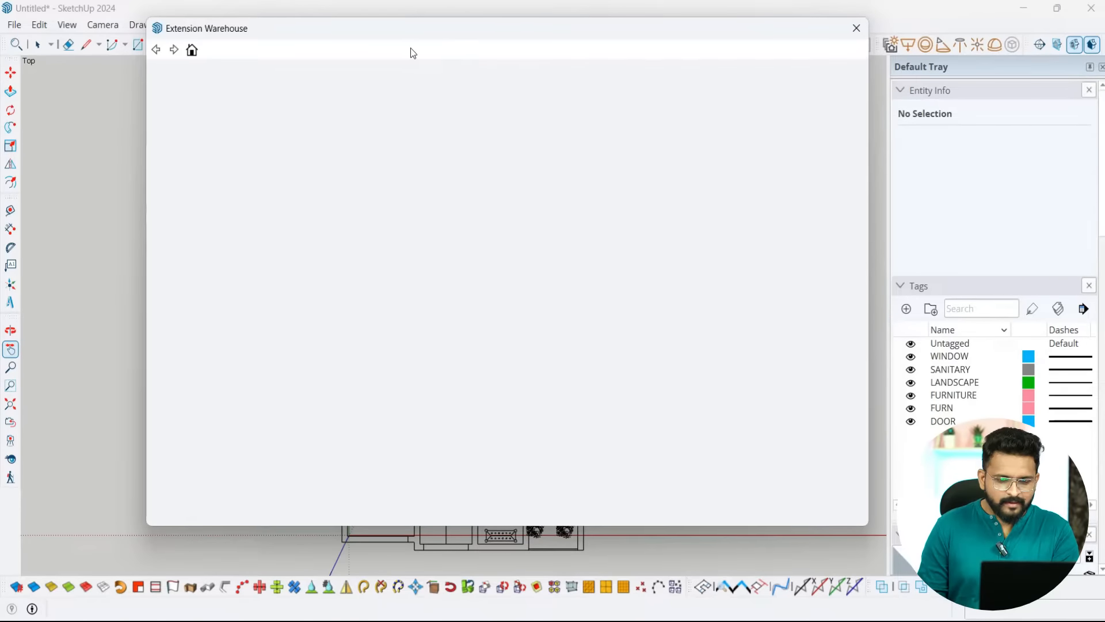
click(469, 85)
text(archi)
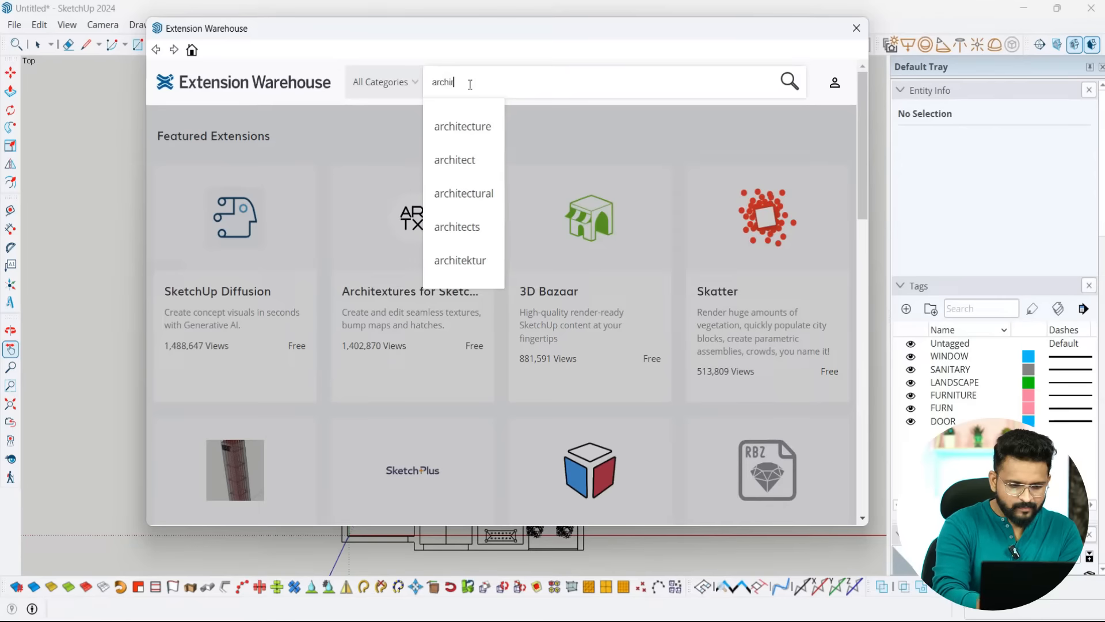
text(tec)
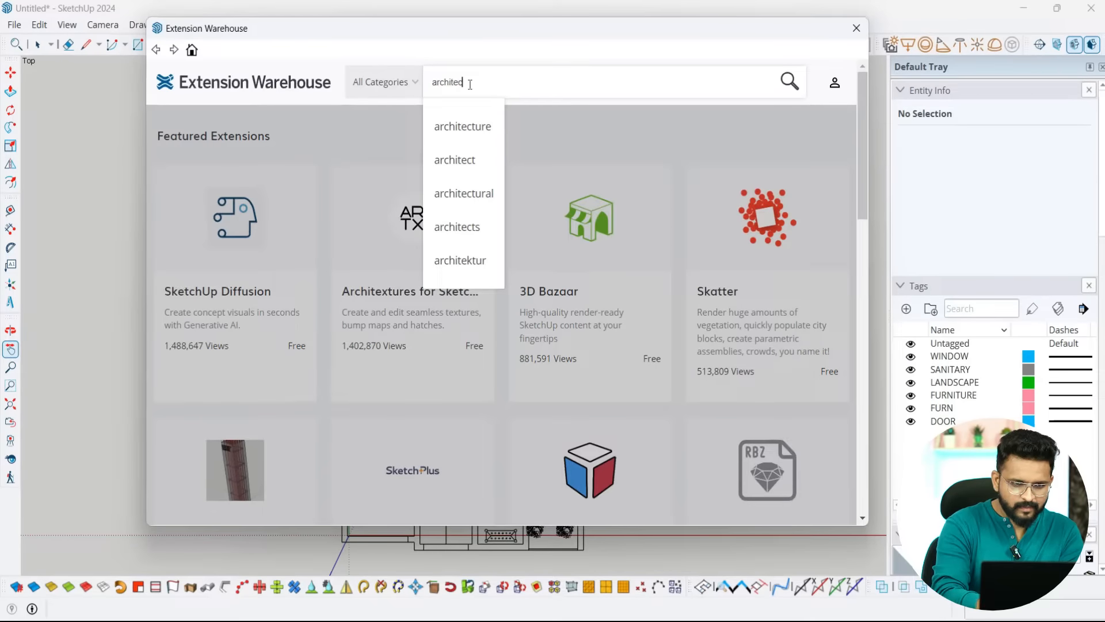
text(t too)
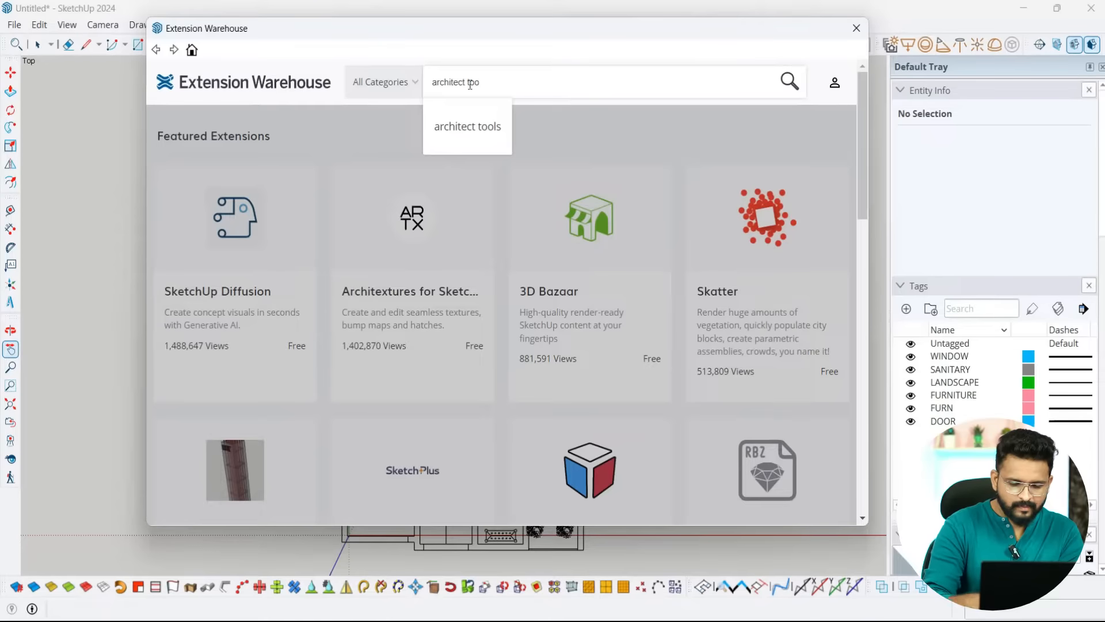
click(477, 136)
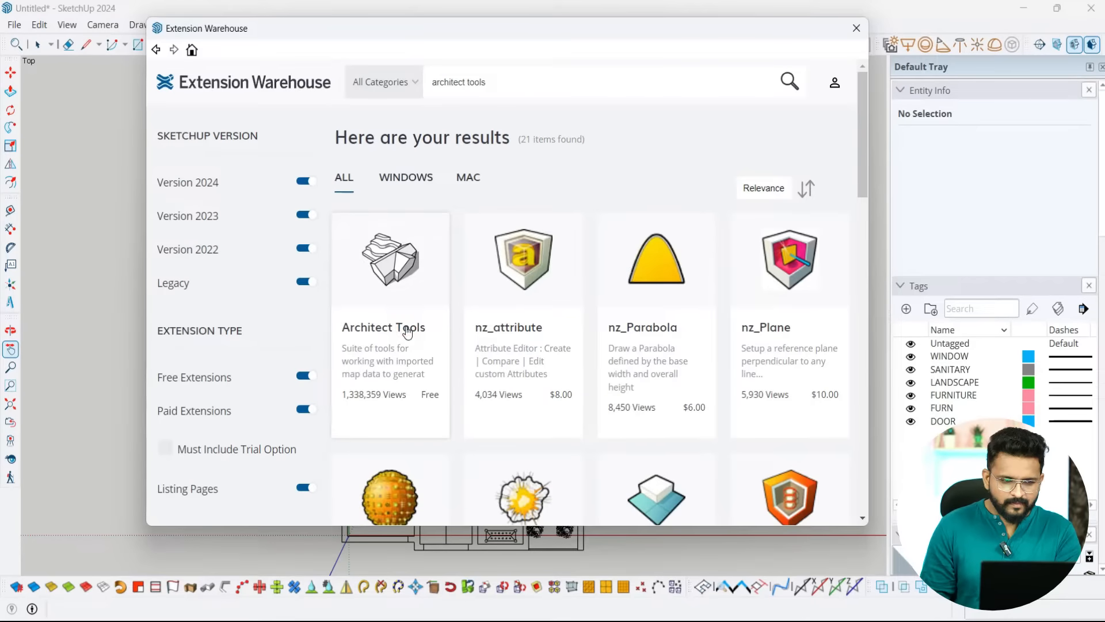
click(408, 332)
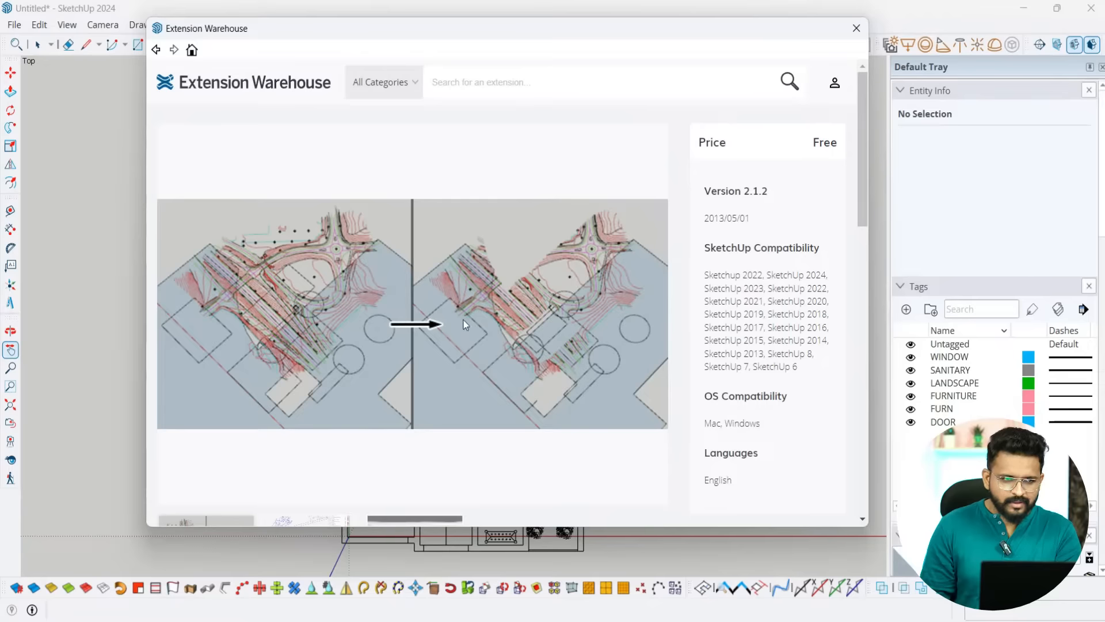
Step: Read the Architect Tools description and install option and close the Extension Warehouse
scroll(458, 313, down, 5)
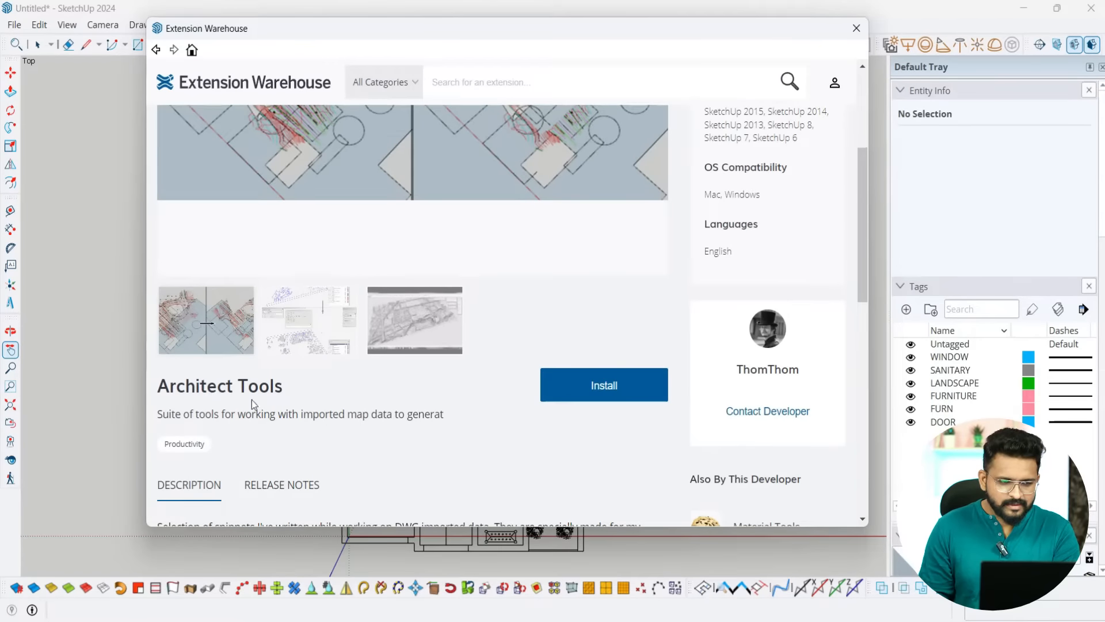
scroll(251, 400, down, 2)
scroll(258, 334, down, 1)
scroll(258, 333, down, 2)
scroll(522, 330, up, 3)
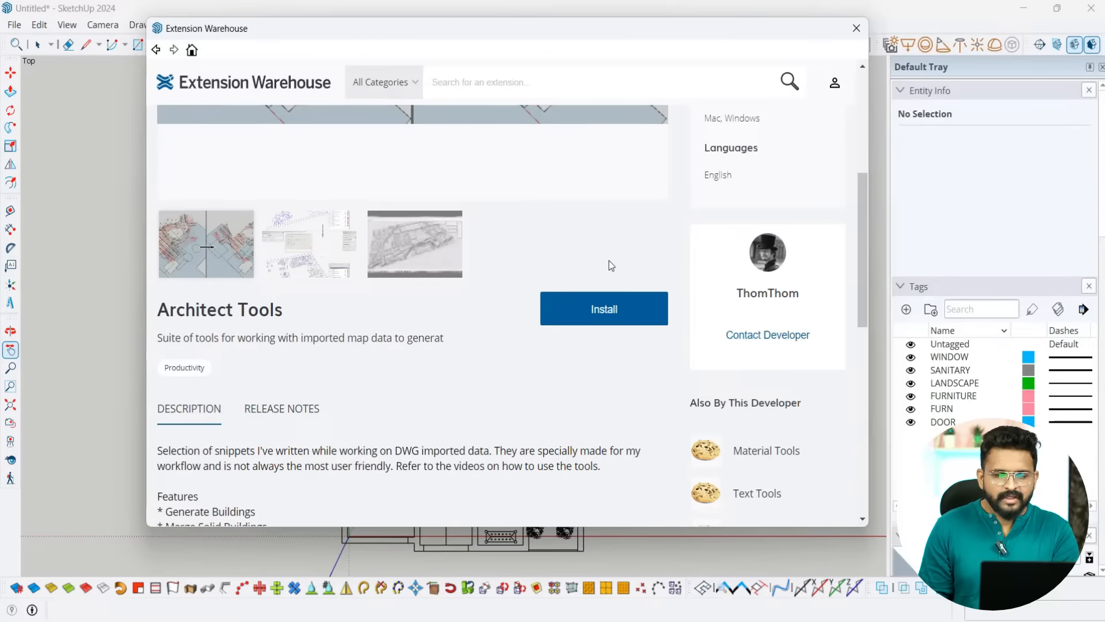
scroll(609, 260, up, 5)
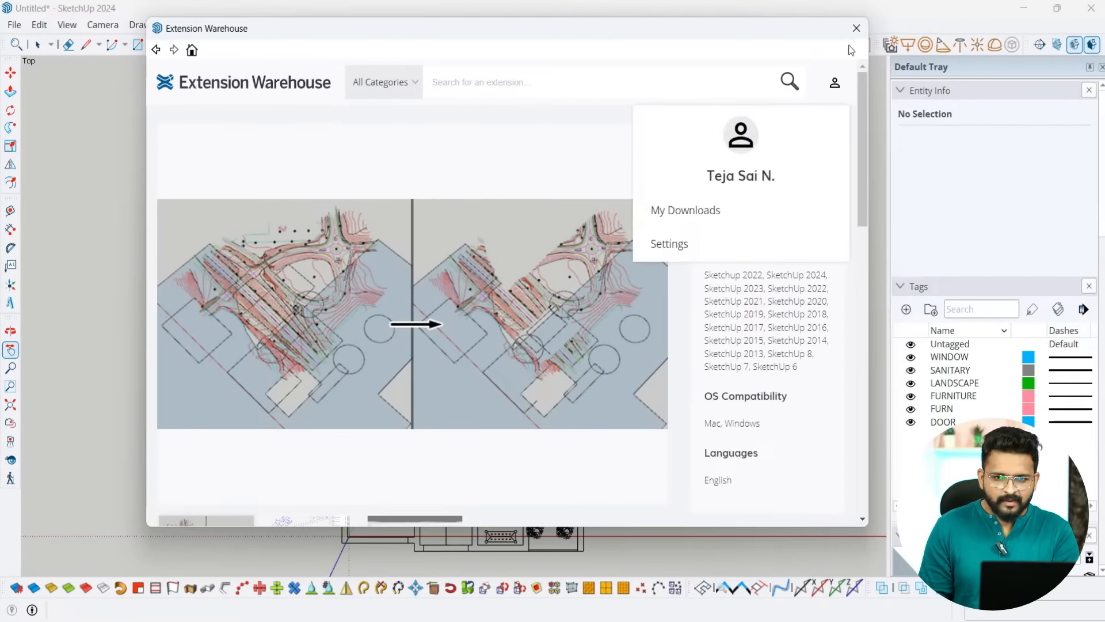
click(856, 32)
Step: Open the imported Sample 2.dwg component for editing and select all the entities inside it
drag(632, 422, 576, 344)
middle_drag(575, 343, 600, 323)
scroll(547, 386, down, 2)
scroll(508, 384, up, 2)
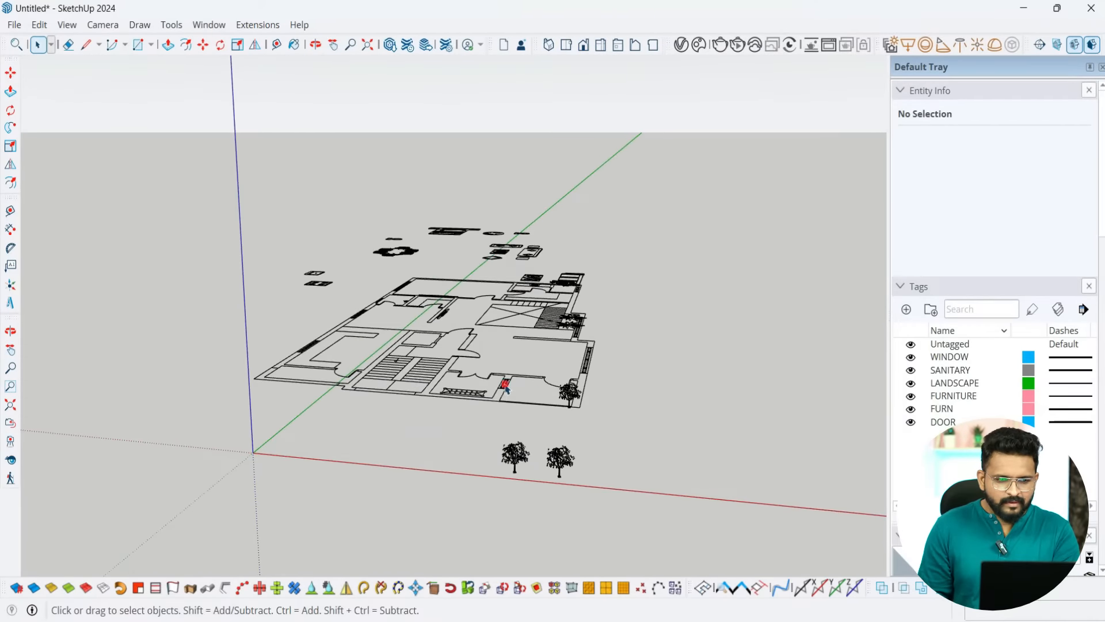
click(505, 387)
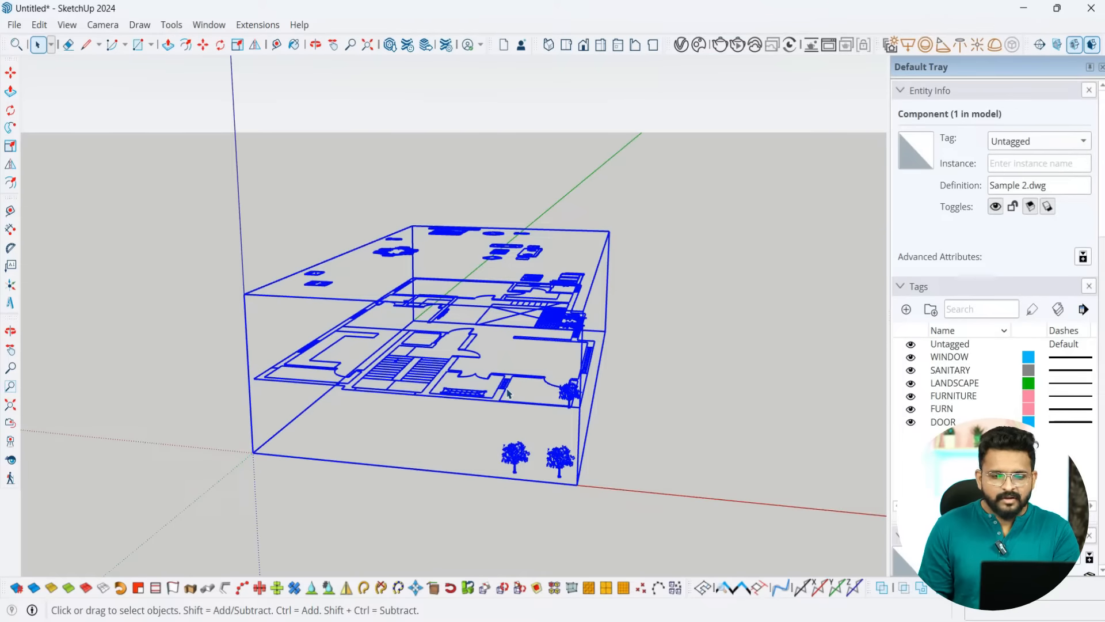
double_click(508, 393)
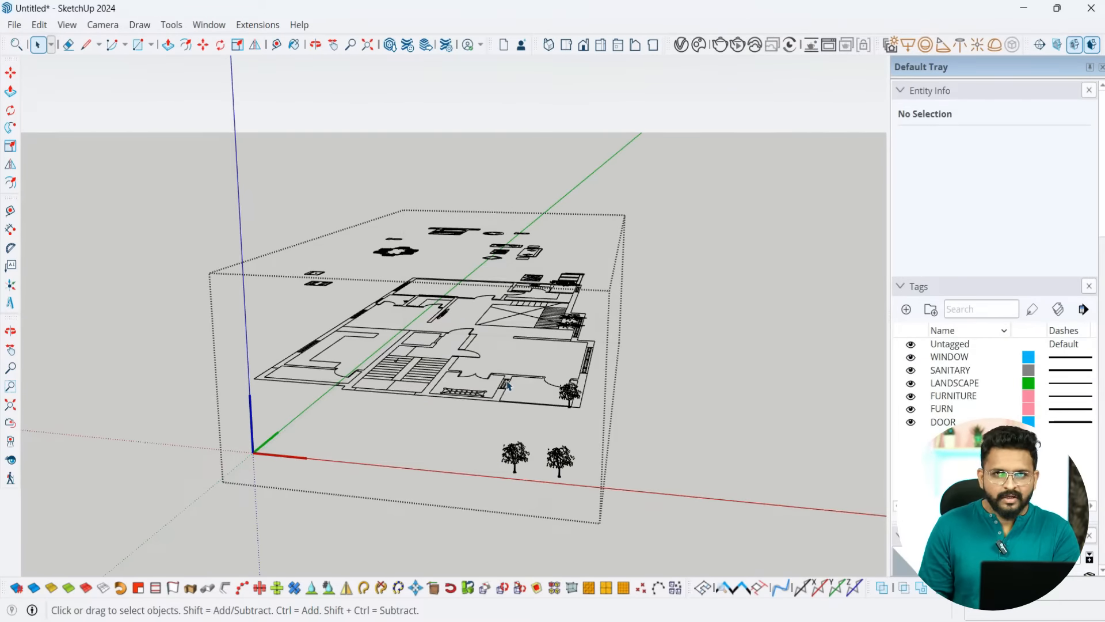
scroll(508, 384, down, 2)
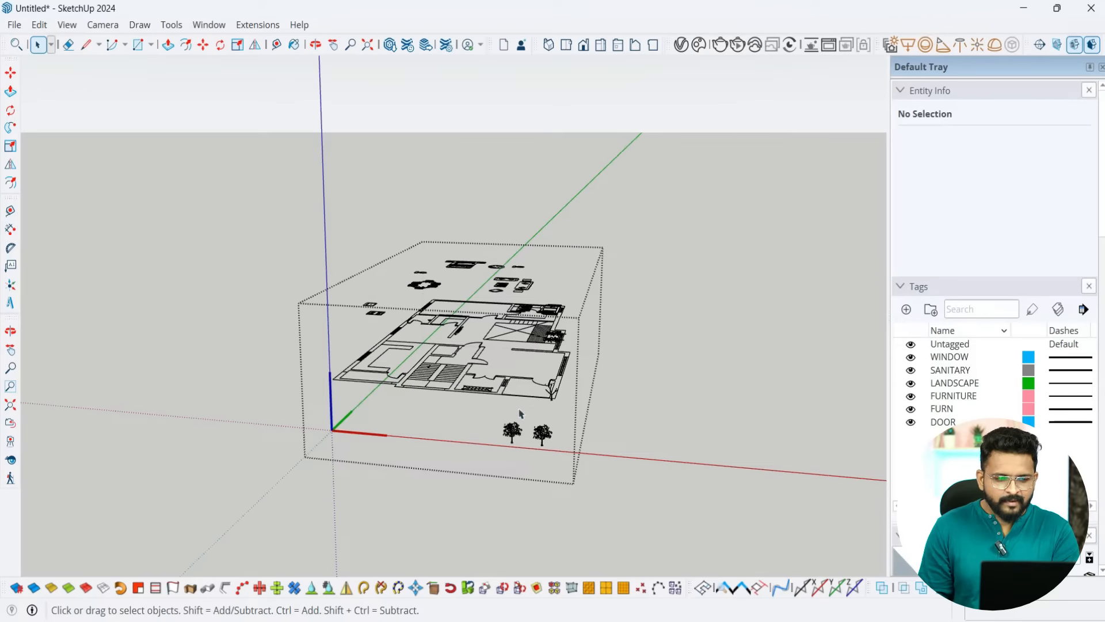
drag(623, 460, 283, 175)
scroll(627, 450, up, 1)
middle_drag(627, 450, 616, 452)
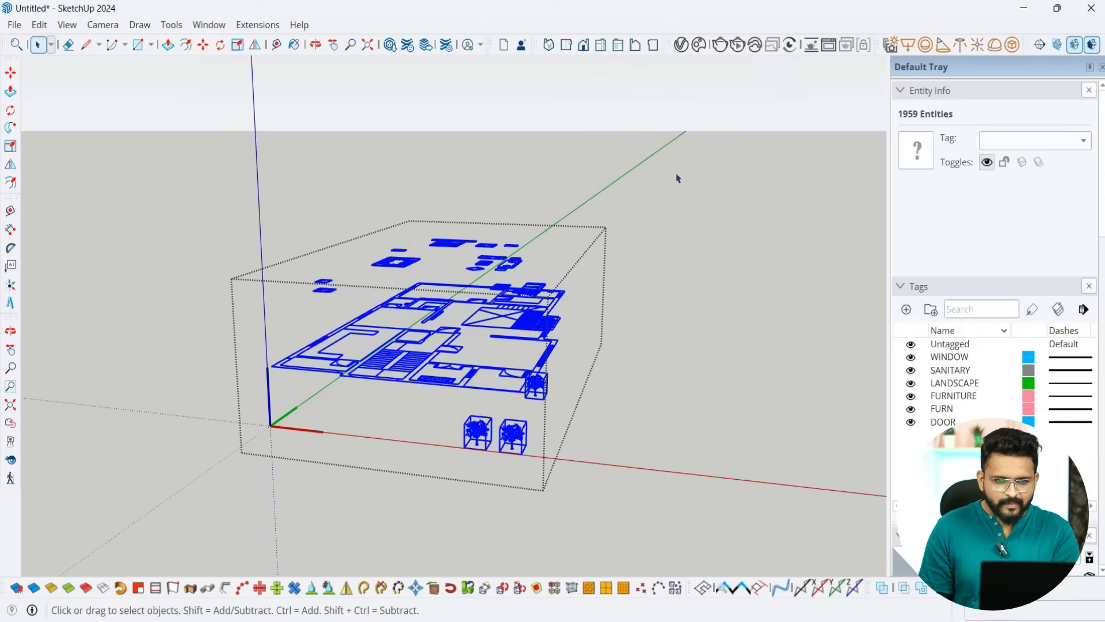
Step: Flatten the selected plan, furniture and trees onto one plane with the Architect Tools extension and leave the component
right_click(650, 45)
click(679, 50)
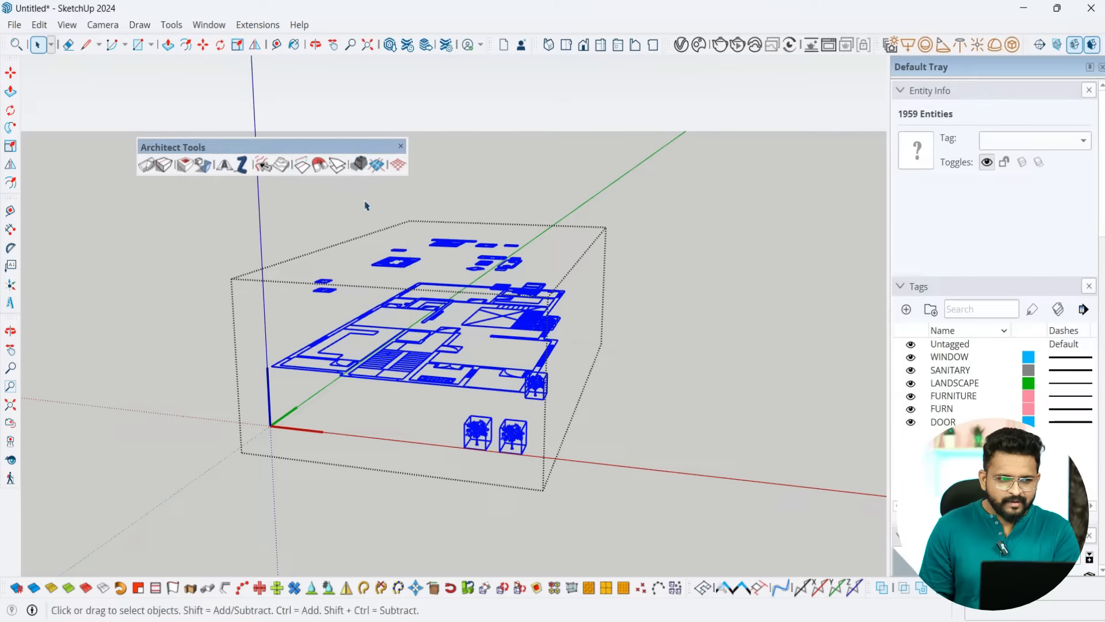
click(362, 169)
middle_drag(420, 249, 597, 365)
click(401, 146)
click(621, 406)
middle_drag(621, 406, 602, 154)
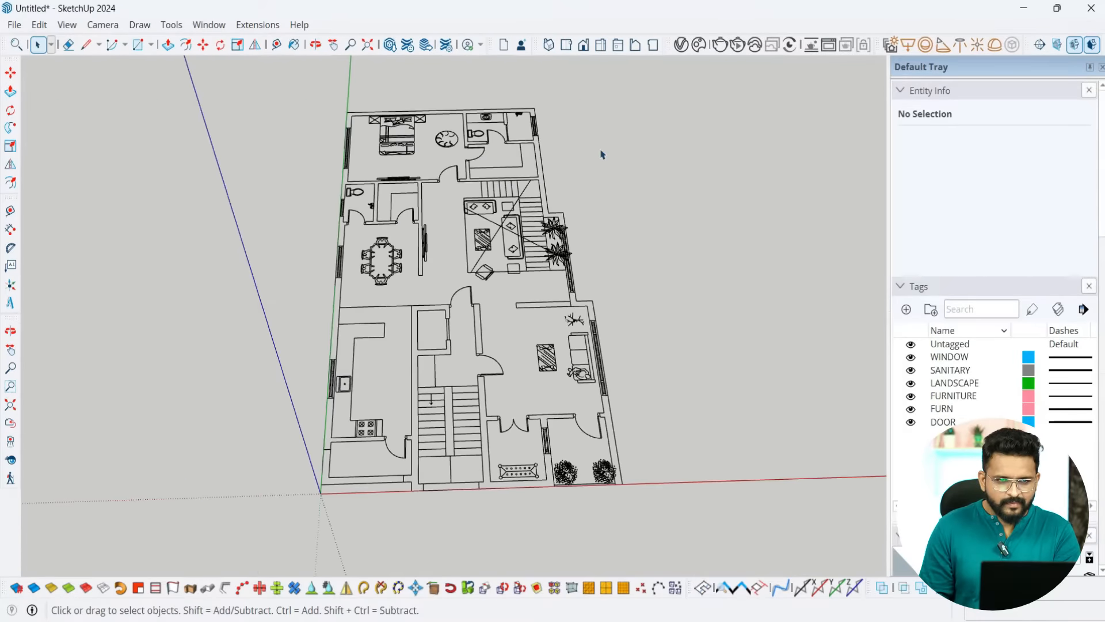
click(565, 45)
middle_drag(527, 504, 311, 404)
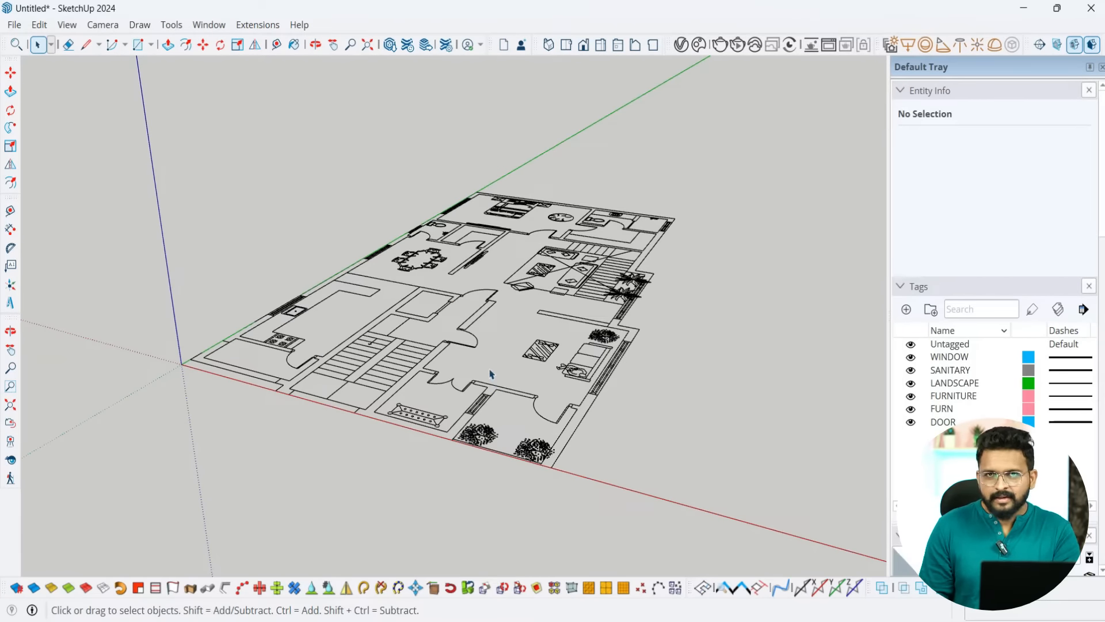
Step: Turn off the Profiles edge style so the imported plan's lines display thin
middle_drag(491, 373, 637, 420)
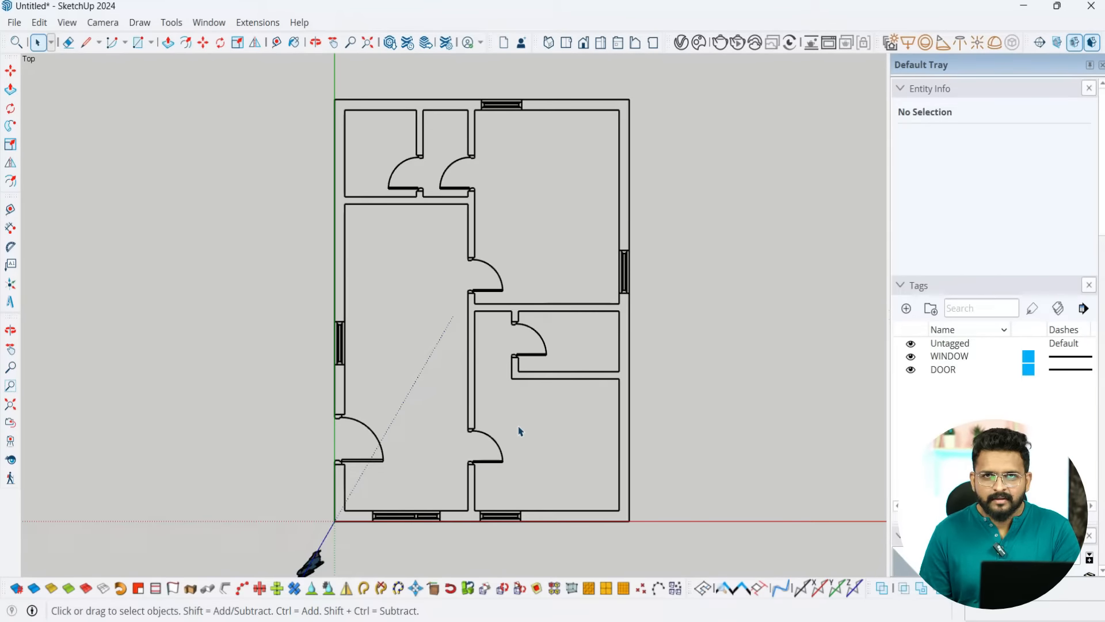
middle_drag(525, 395, 533, 530)
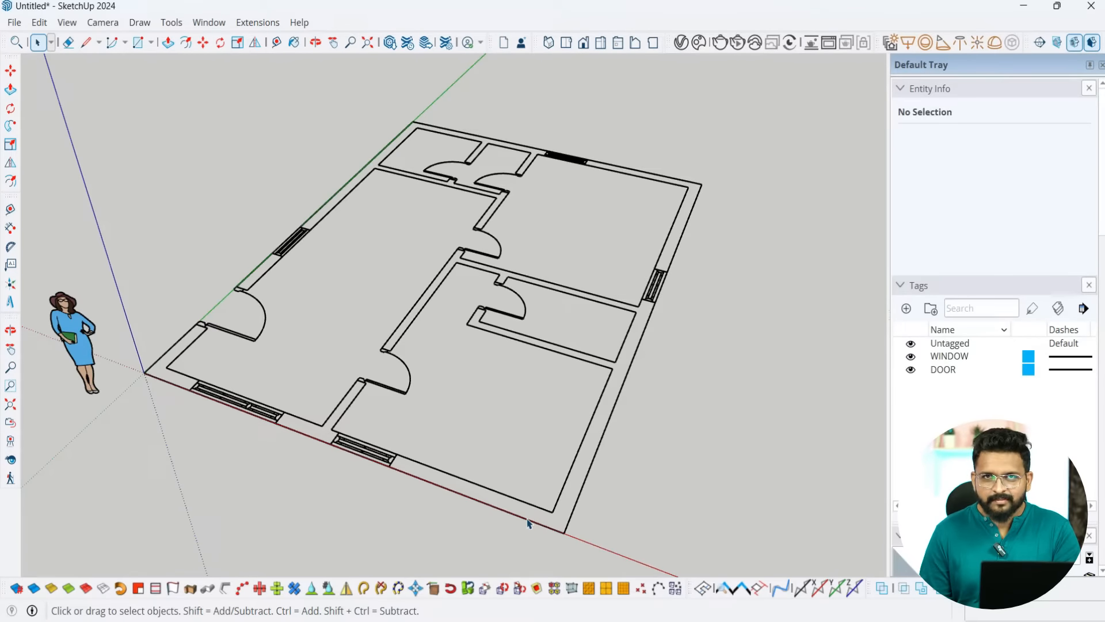
click(102, 22)
mouse_move(72, 25)
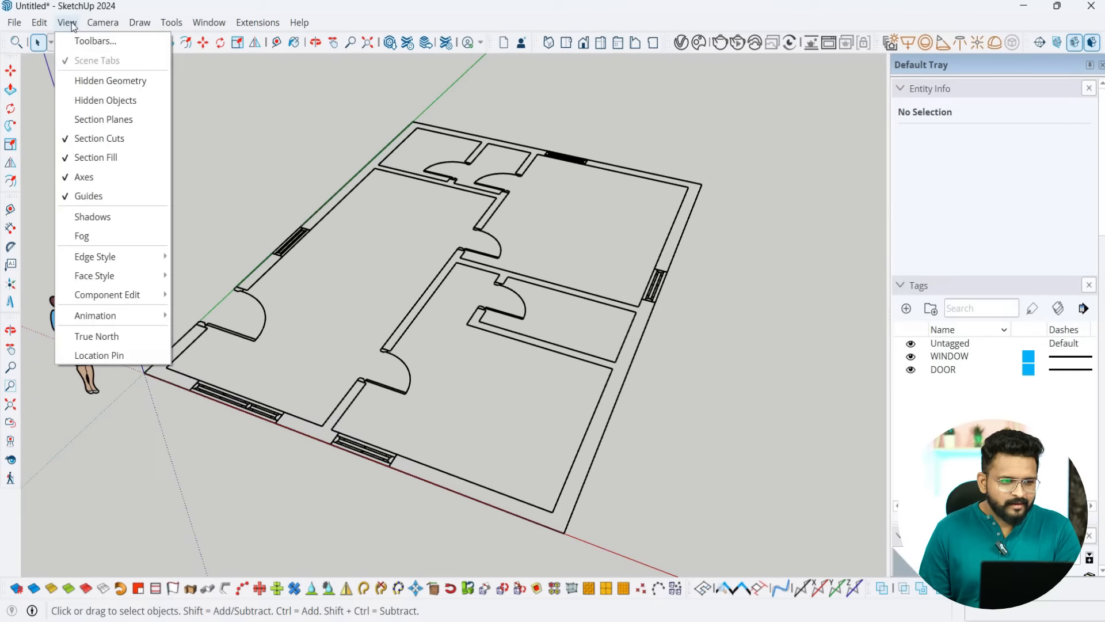
mouse_move(115, 260)
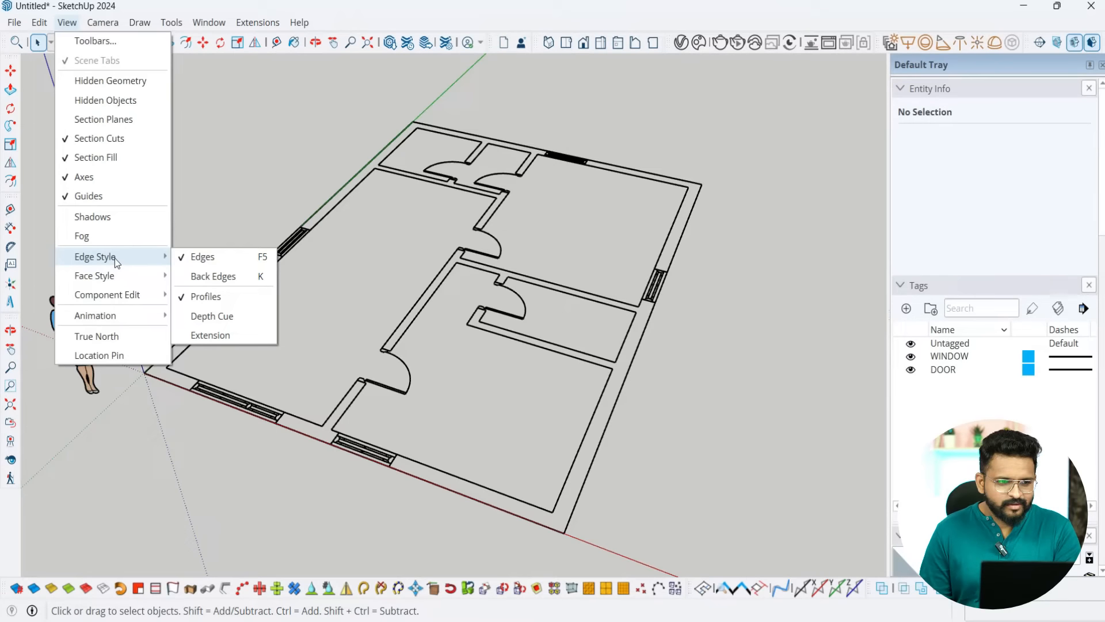
click(207, 298)
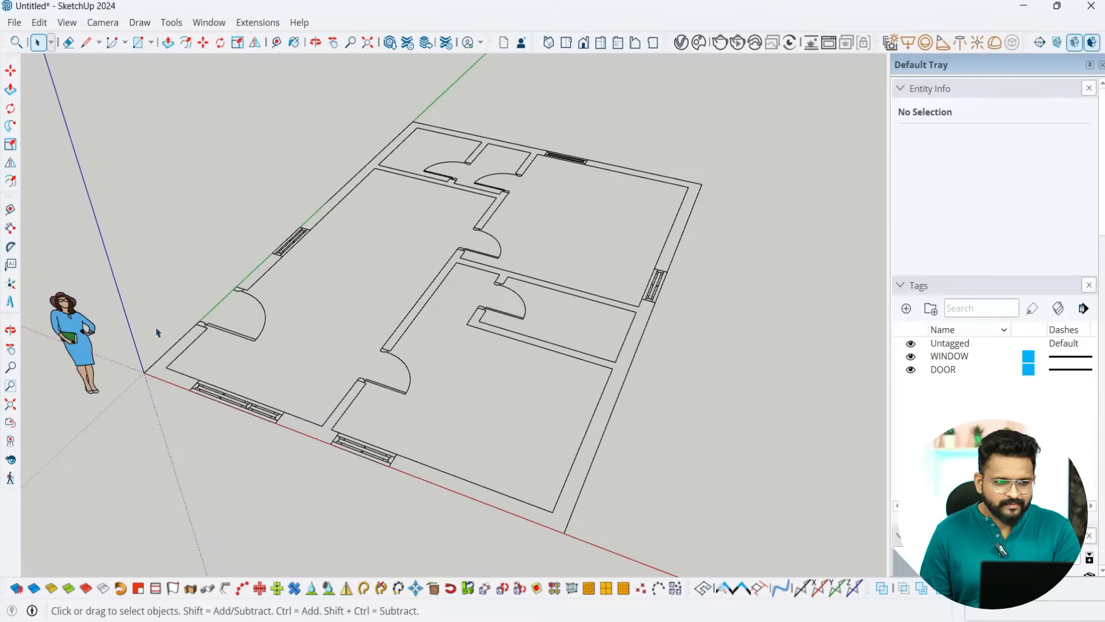
Step: Open the imported plan for editing and draw a rectangle between its opposite outer corners to create faces
scroll(122, 391, up, 2)
scroll(530, 473, down, 1)
scroll(465, 492, up, 1)
middle_drag(396, 460, 419, 456)
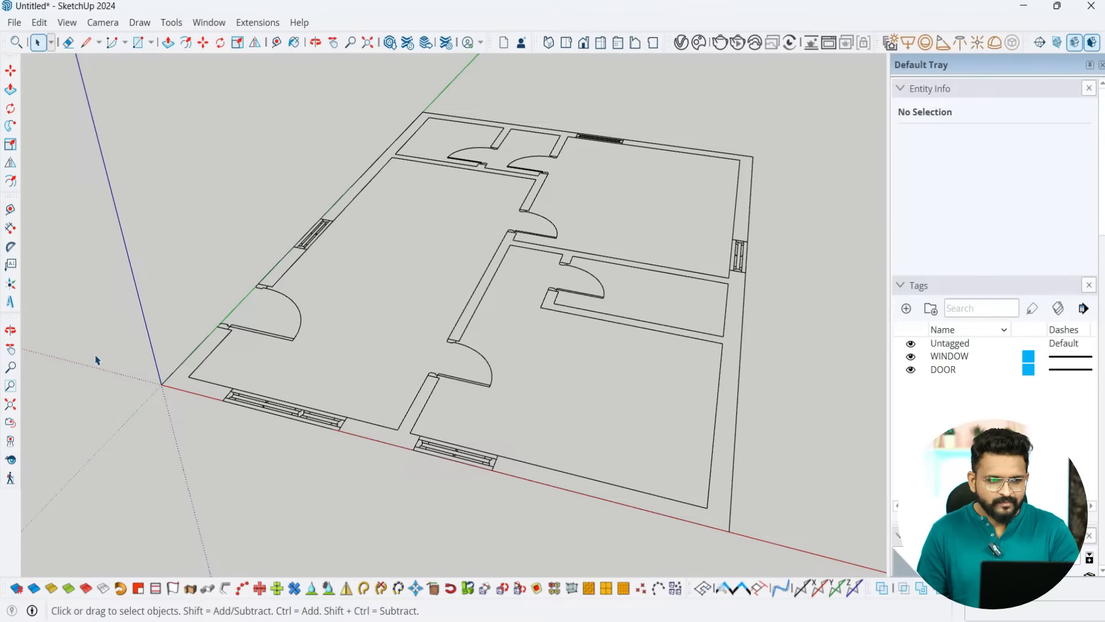
middle_drag(398, 224, 459, 403)
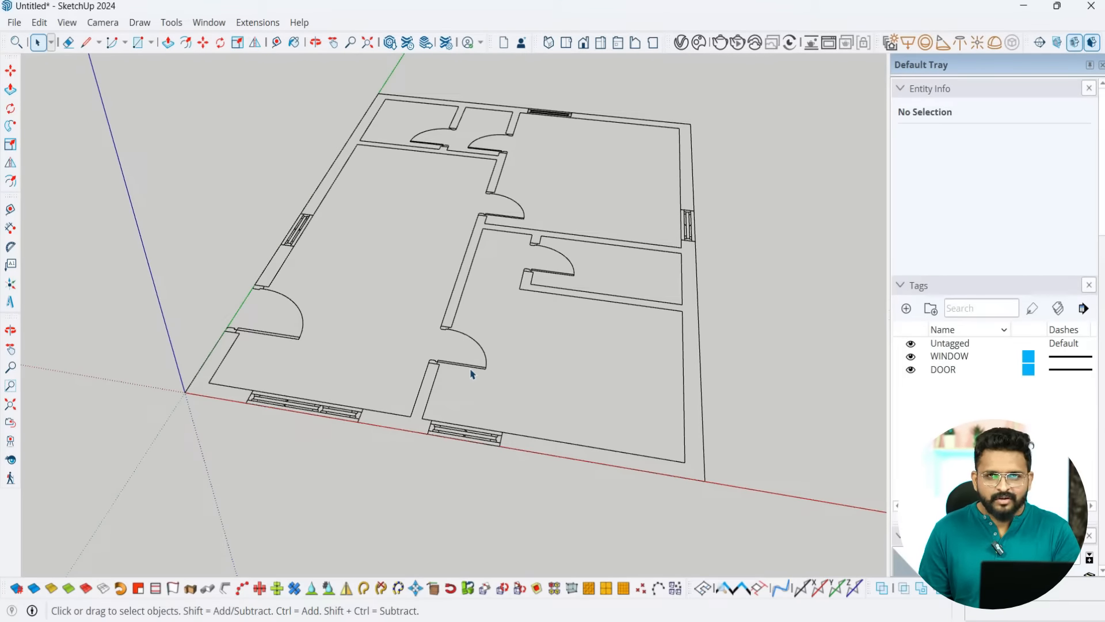
middle_drag(431, 405, 387, 410)
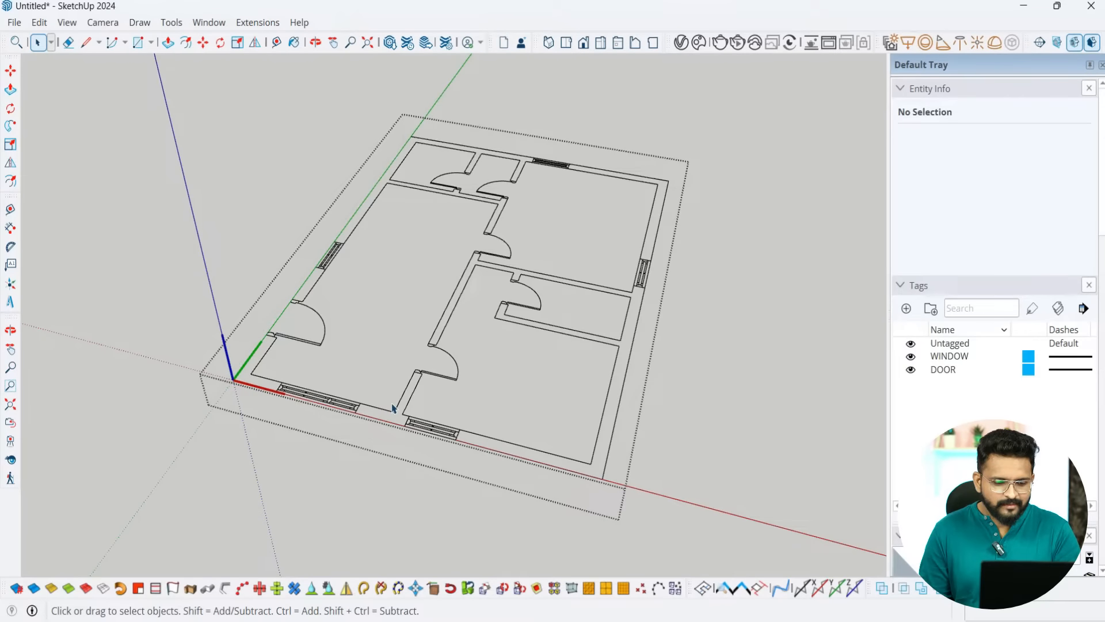
key(r)
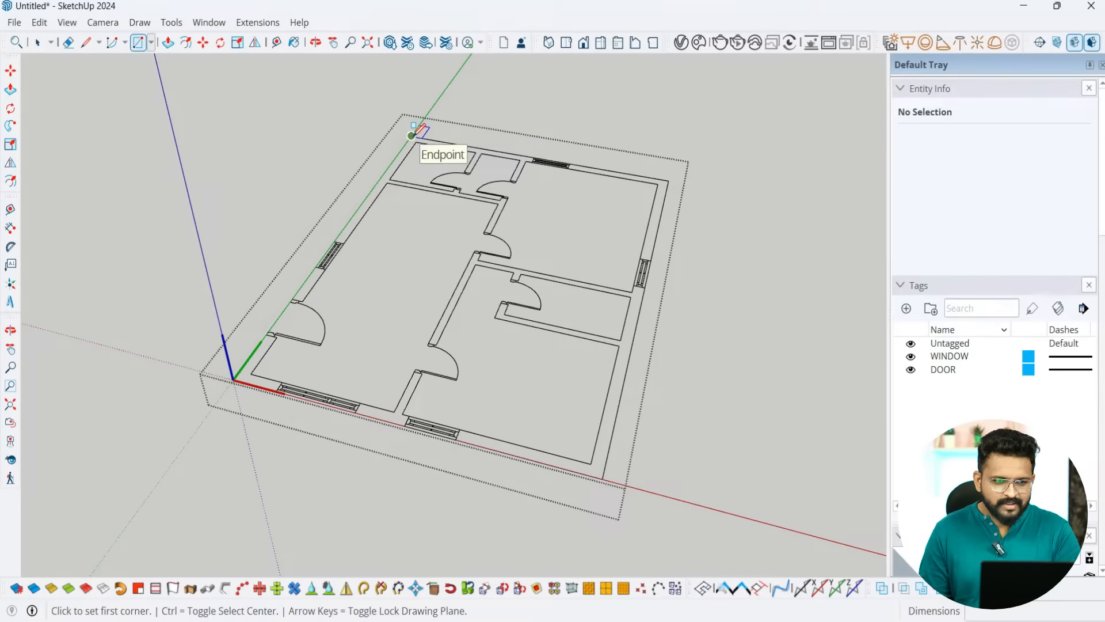
click(411, 136)
click(603, 479)
Step: Delete the floor face inside the rooms, keeping only the wall faces
middle_drag(552, 322, 587, 403)
key(space)
click(575, 202)
click(621, 143)
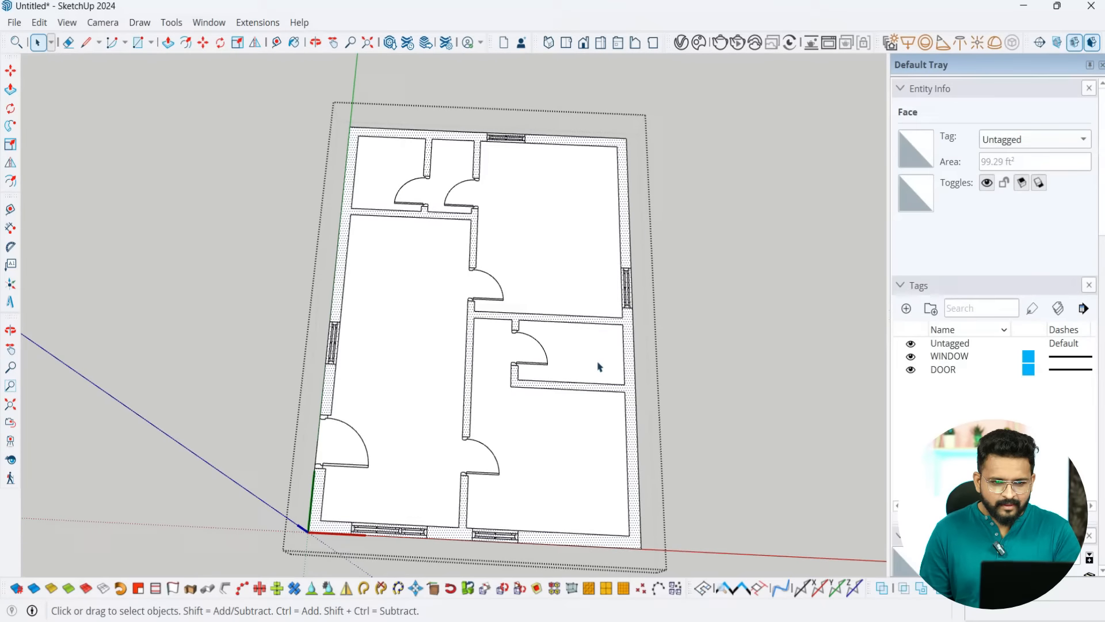
click(568, 453)
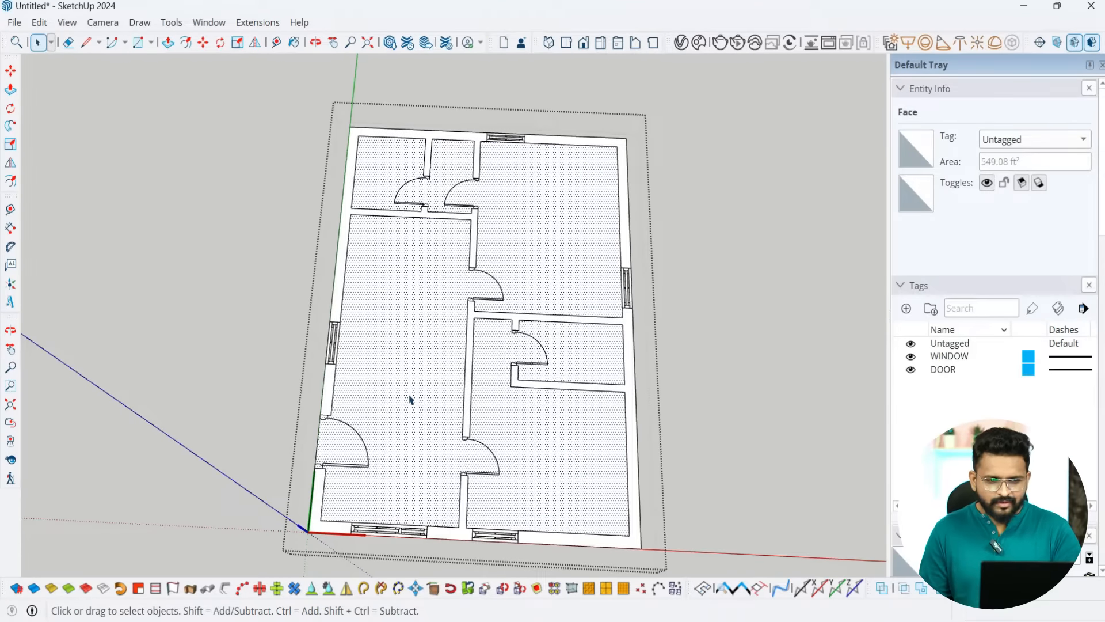
key(Delete)
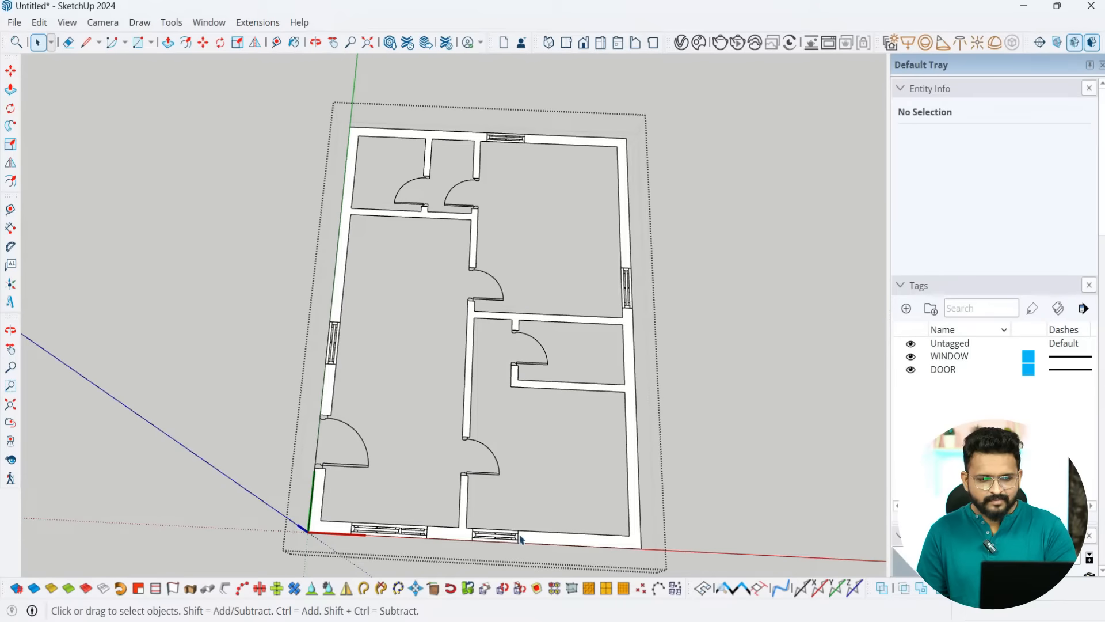
Step: Draw a rectangle over the smaller window in the wall along the red axis to separate the opening from the wall face
click(523, 540)
scroll(525, 541, up, 5)
scroll(530, 545, up, 4)
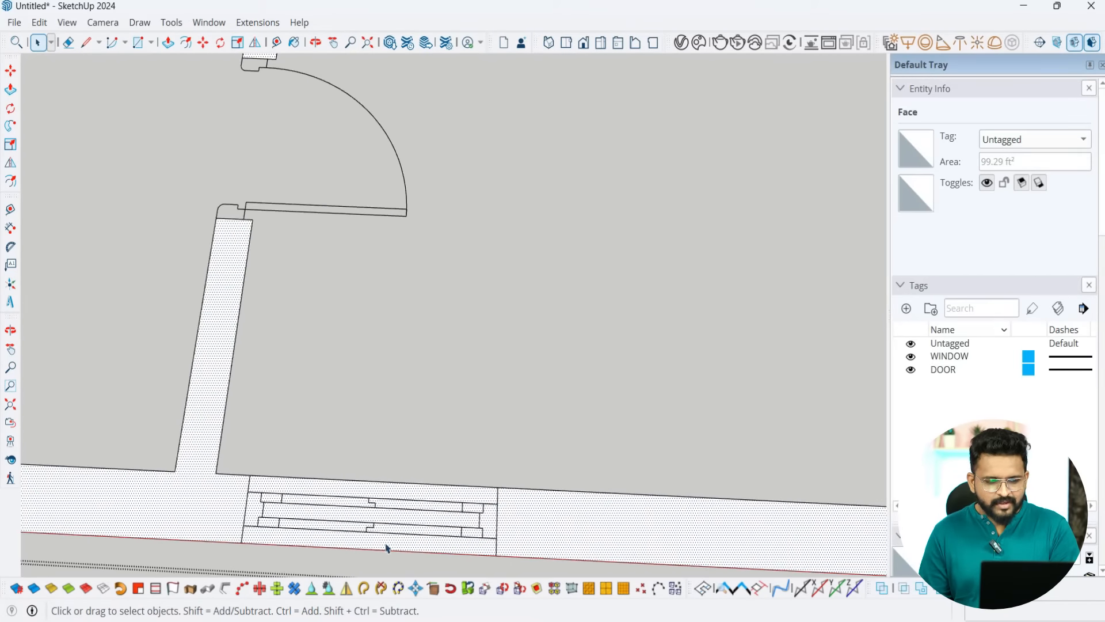
scroll(508, 496, down, 4)
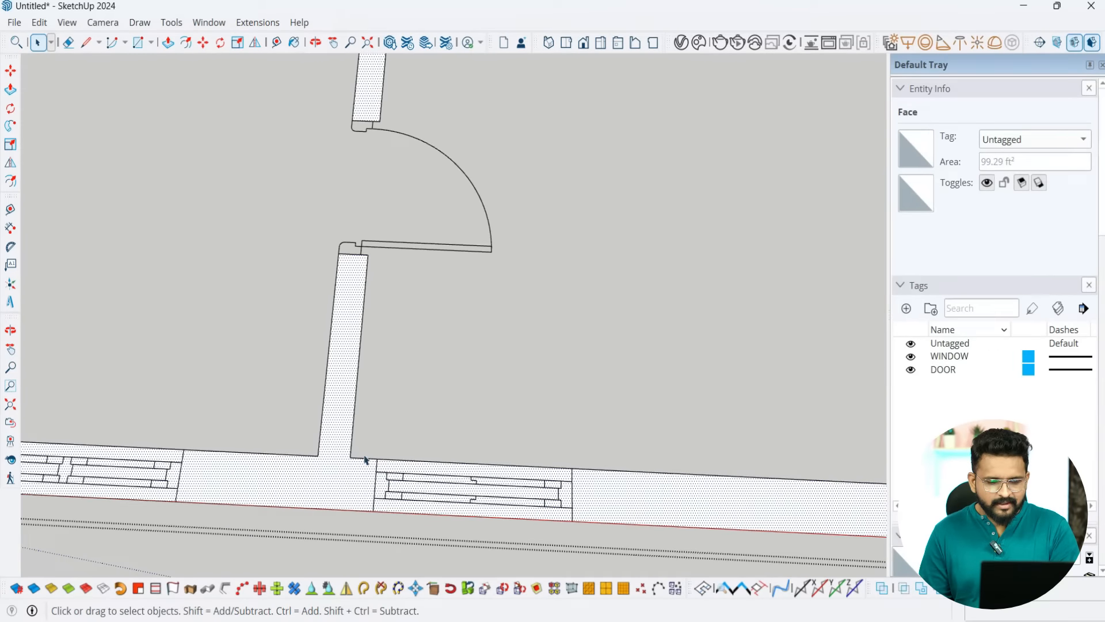
scroll(411, 480, down, 3)
scroll(403, 493, up, 3)
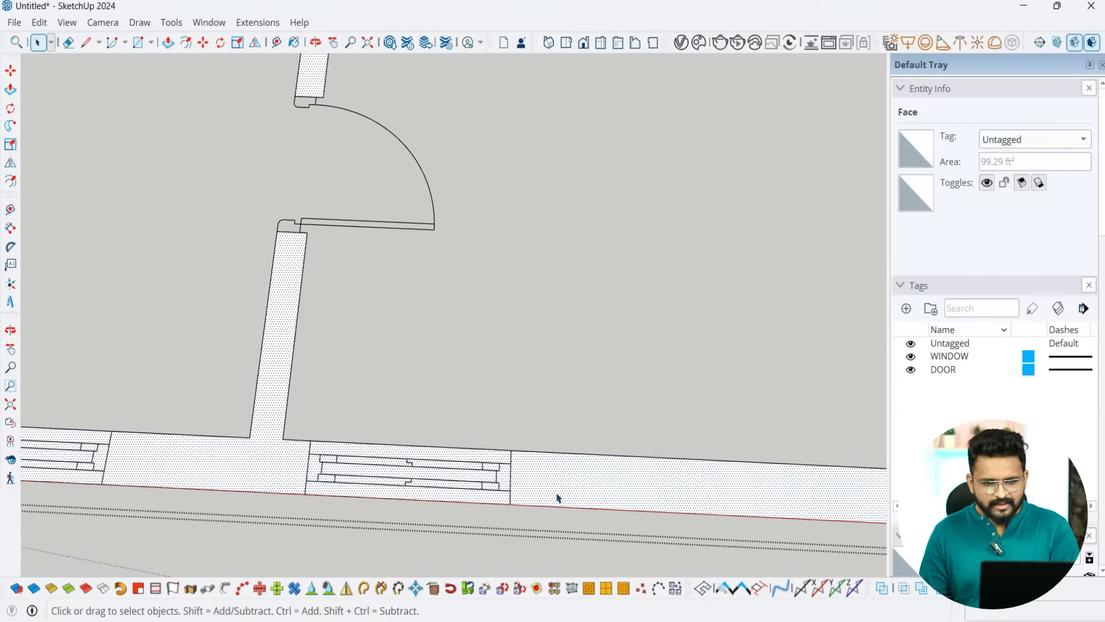
scroll(557, 497, down, 3)
scroll(395, 473, up, 3)
key(r)
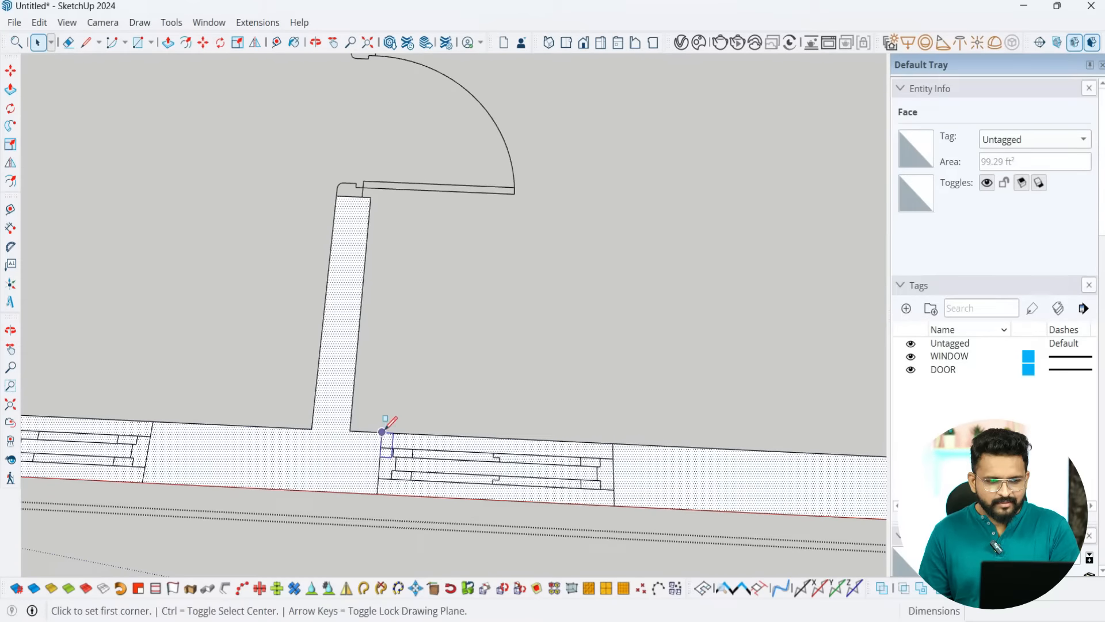
click(382, 431)
click(615, 499)
scroll(633, 495, down, 3)
key(space)
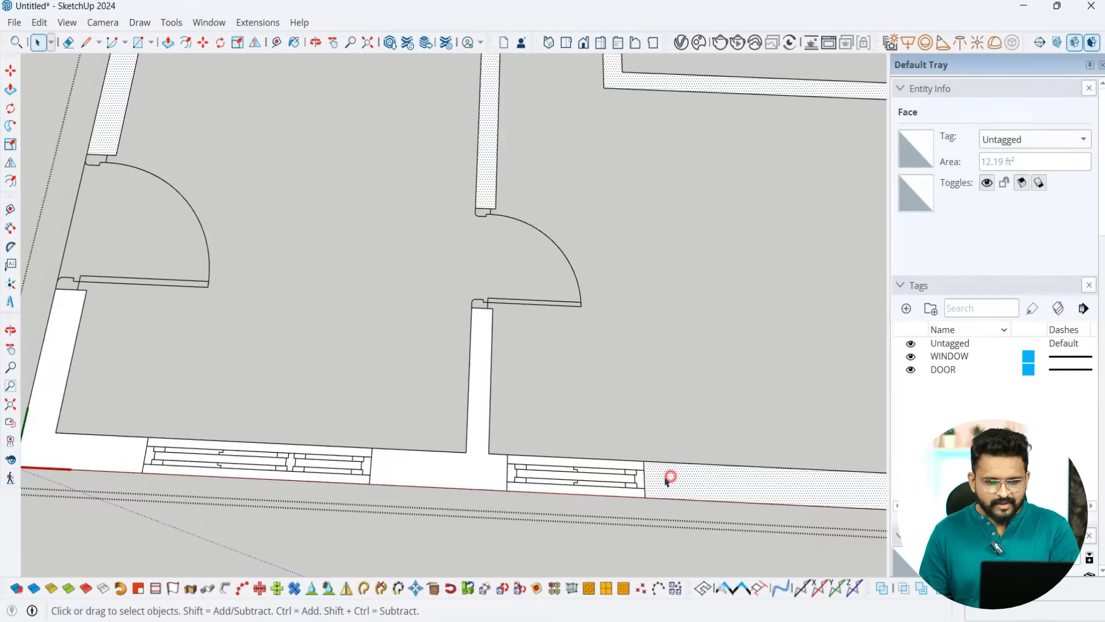
Step: Draw rectangles over the wider window along the red axis and the window in the wall along the green axis
click(393, 479)
key(r)
click(148, 437)
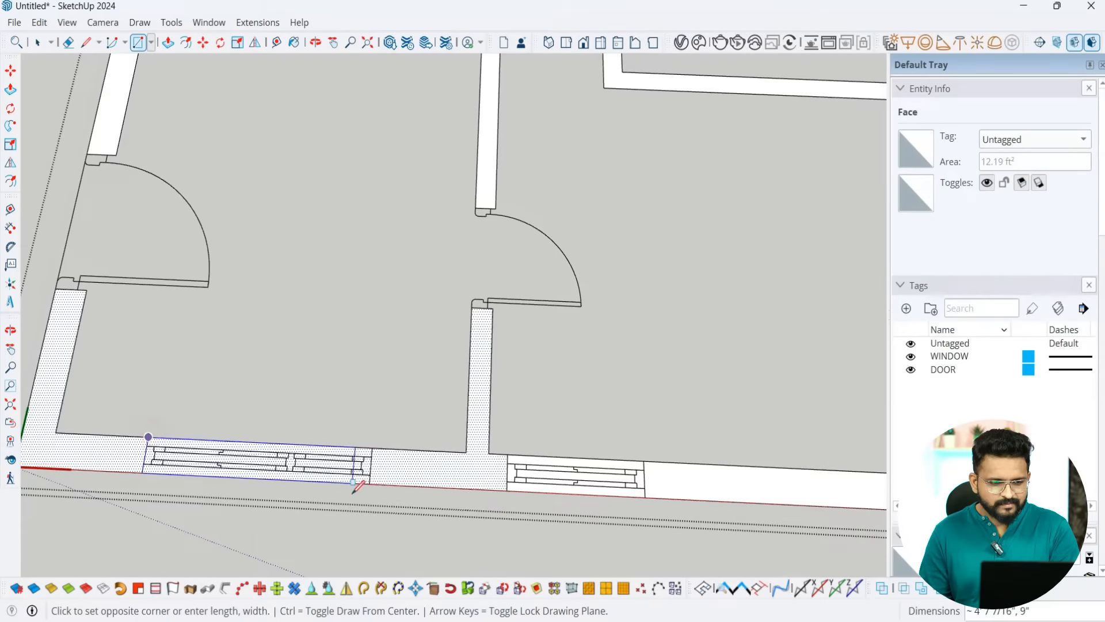
click(372, 483)
scroll(378, 507, down, 3)
scroll(304, 346, up, 5)
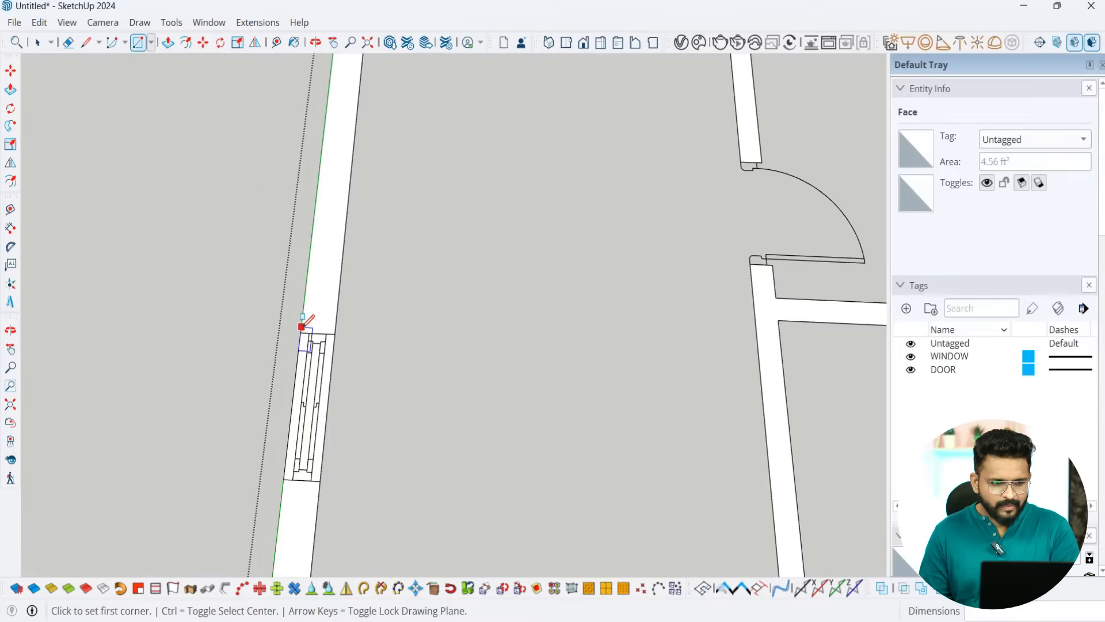
click(301, 332)
click(321, 478)
scroll(352, 431, down, 3)
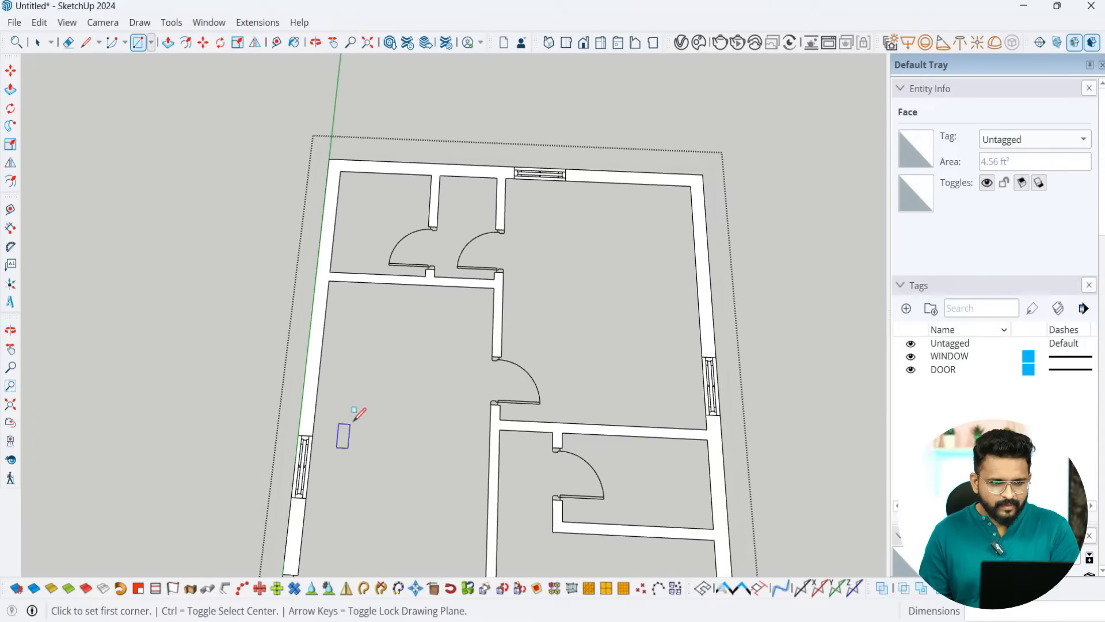
Step: Draw rectangles over the window in the rear wall and the window in the side wall opposite the green axis
scroll(517, 148, up, 5)
scroll(517, 149, up, 2)
click(444, 153)
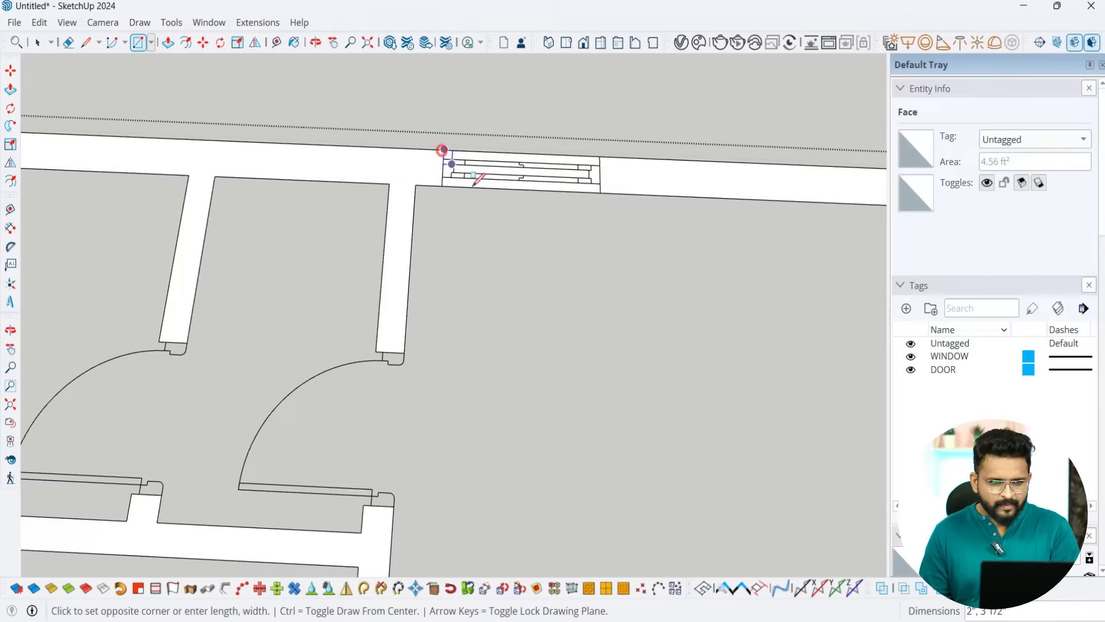
click(602, 188)
scroll(573, 96, down, 1)
scroll(572, 97, down, 3)
scroll(777, 316, up, 5)
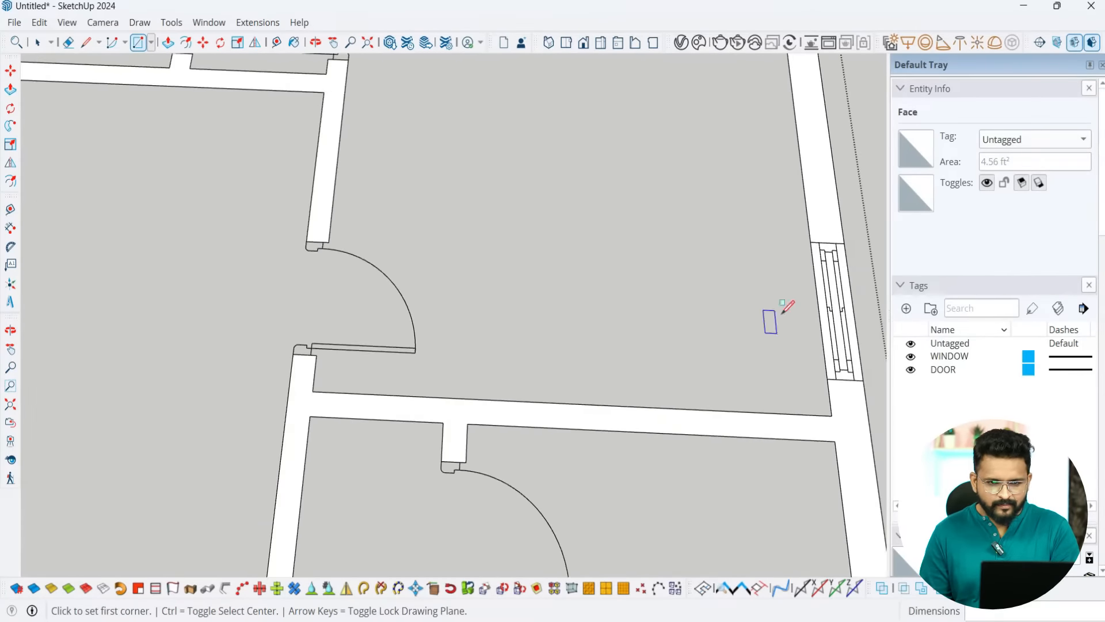
click(818, 241)
key(Escape)
click(810, 243)
scroll(609, 238, down, 3)
scroll(764, 347, up, 3)
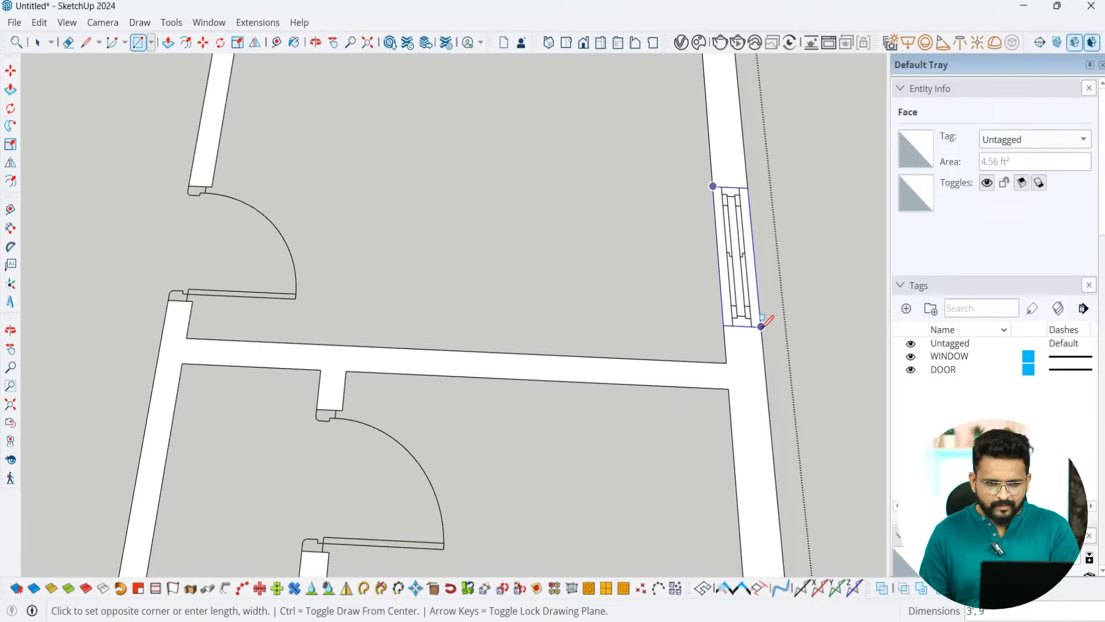
click(761, 326)
Step: Examine the divided wall faces around the windows and doors from several angles
scroll(643, 200, down, 2)
scroll(605, 219, down, 3)
scroll(547, 464, up, 3)
scroll(693, 493, down, 2)
middle_drag(693, 493, 457, 331)
key(space)
scroll(375, 239, up, 3)
scroll(536, 493, down, 4)
middle_drag(535, 493, 698, 439)
middle_drag(449, 426, 656, 362)
scroll(677, 496, up, 1)
scroll(656, 363, up, 2)
scroll(658, 422, down, 3)
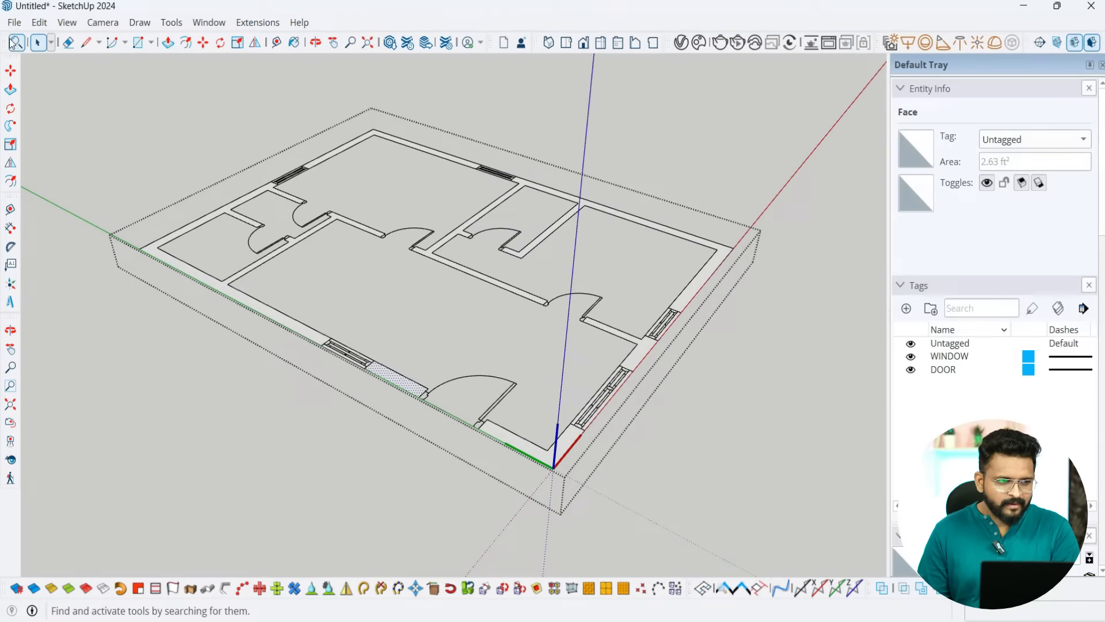
Step: Push/Pull the connected wall face around the two small rooms at the rear corner up by 10 feet
click(168, 44)
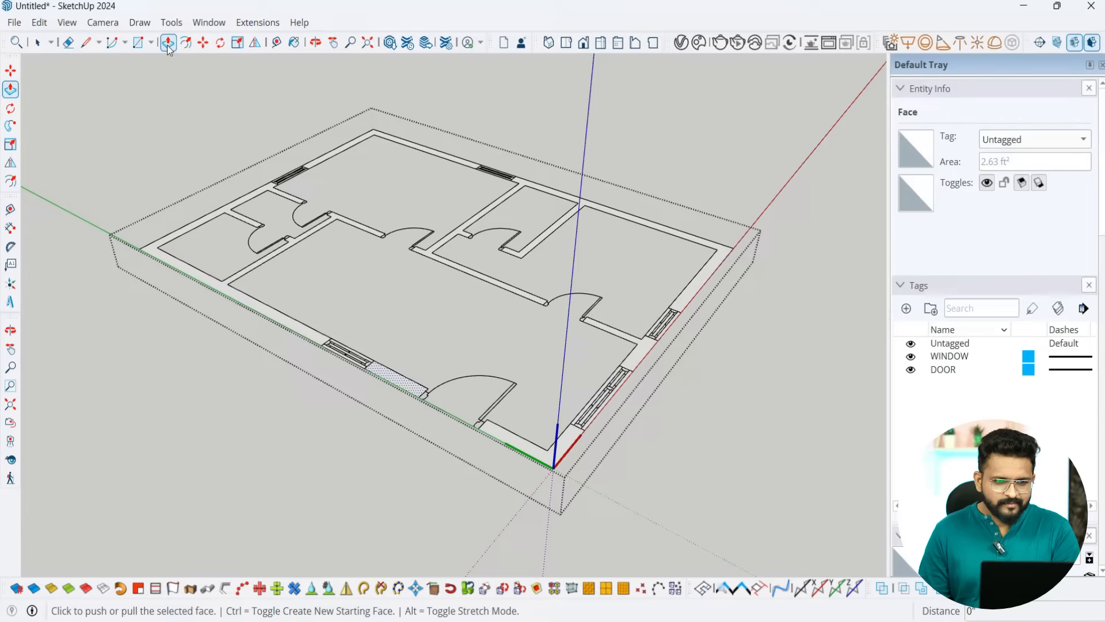
scroll(123, 257, up, 2)
key(Escape)
scroll(177, 264, up, 2)
middle_drag(178, 264, 203, 315)
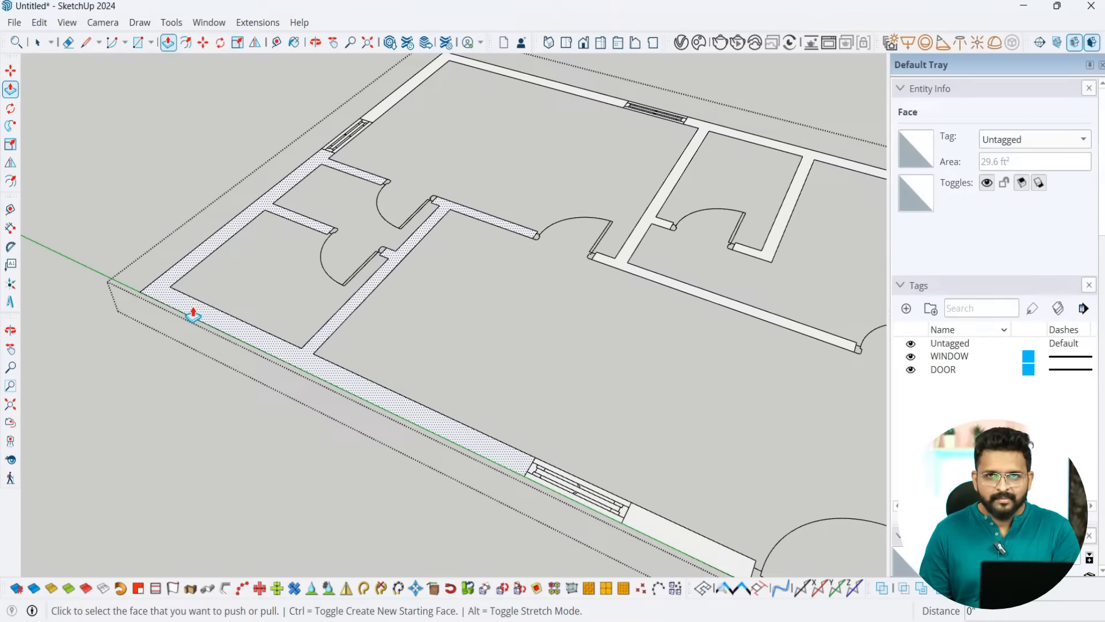
scroll(195, 315, up, 3)
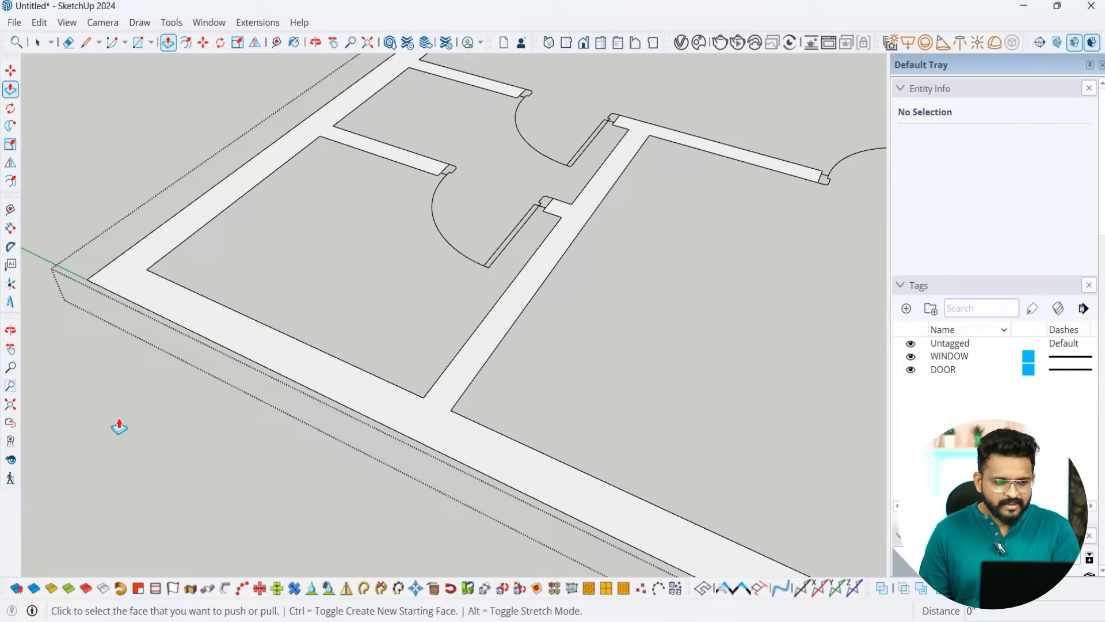
scroll(258, 359, down, 2)
click(265, 357)
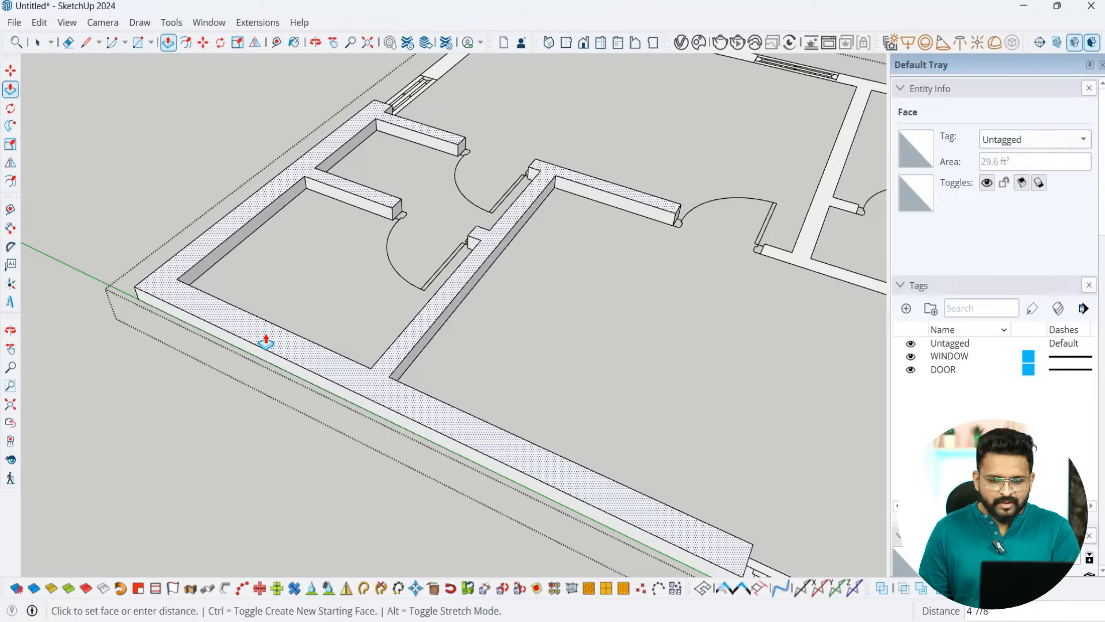
text(10)
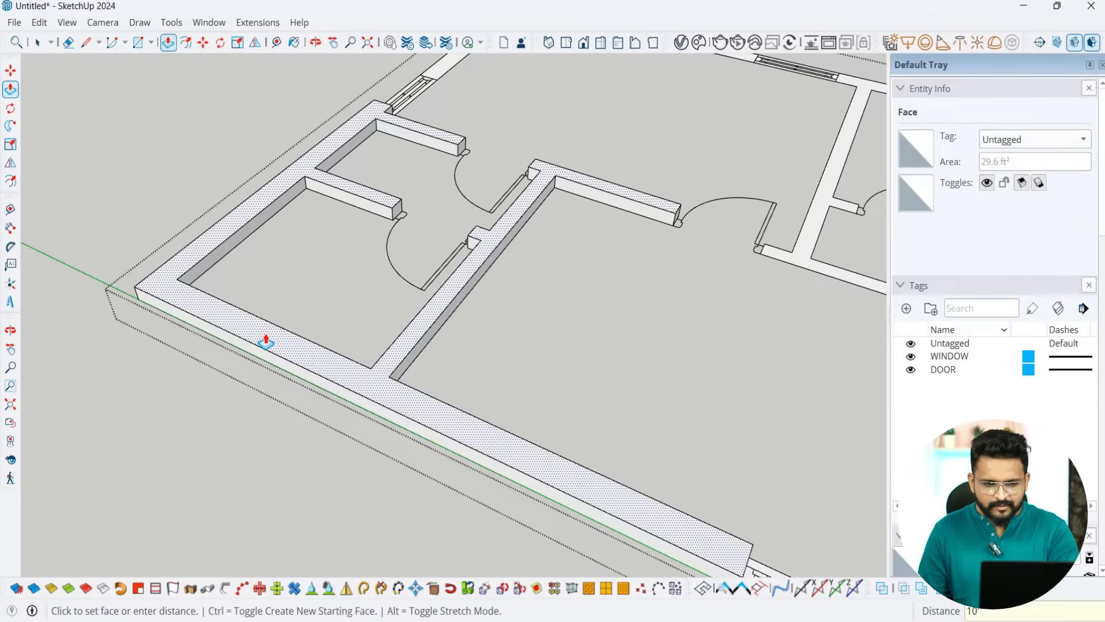
key(Return)
scroll(270, 354, down, 8)
mouse_move(274, 362)
middle_down()
mouse_move(349, 414)
mouse_move(205, 402)
mouse_move(175, 313)
mouse_move(200, 340)
middle_up()
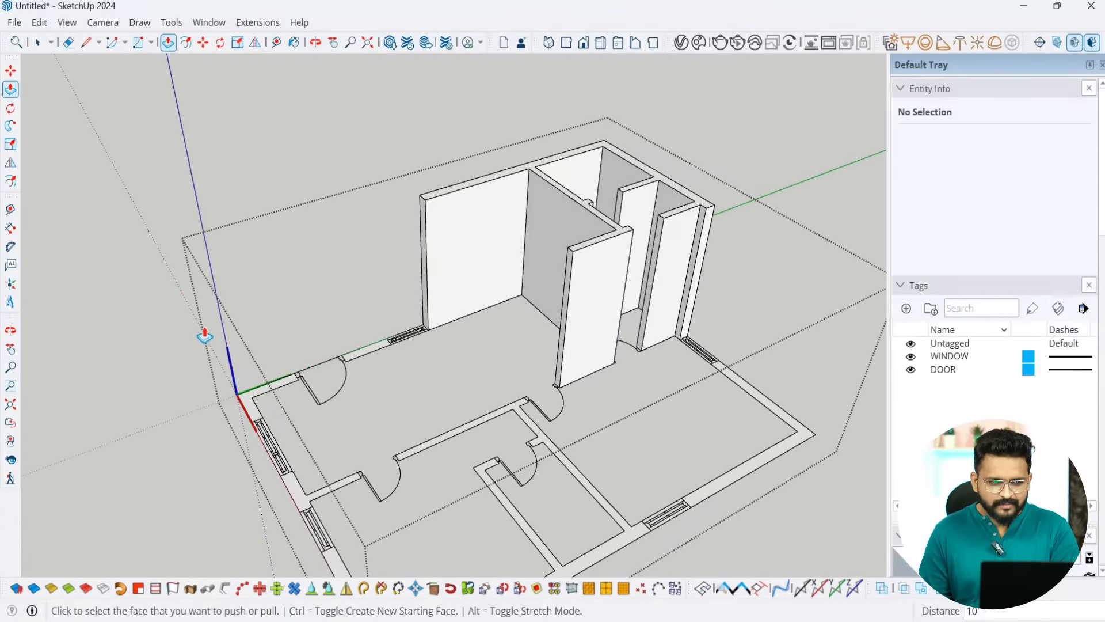
Step: Extrude the L-shaped wall at the other rear corner, between its two windows, to the same height
scroll(486, 271, down, 4)
scroll(694, 500, up, 1)
scroll(670, 409, up, 2)
scroll(718, 359, up, 1)
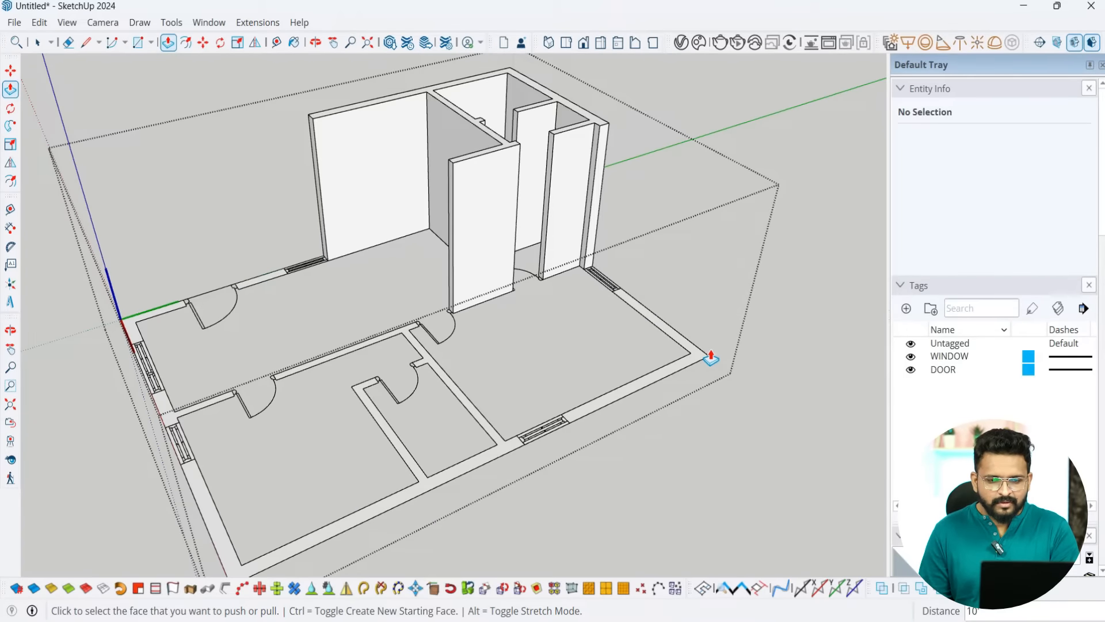
scroll(710, 357, up, 2)
click(693, 358)
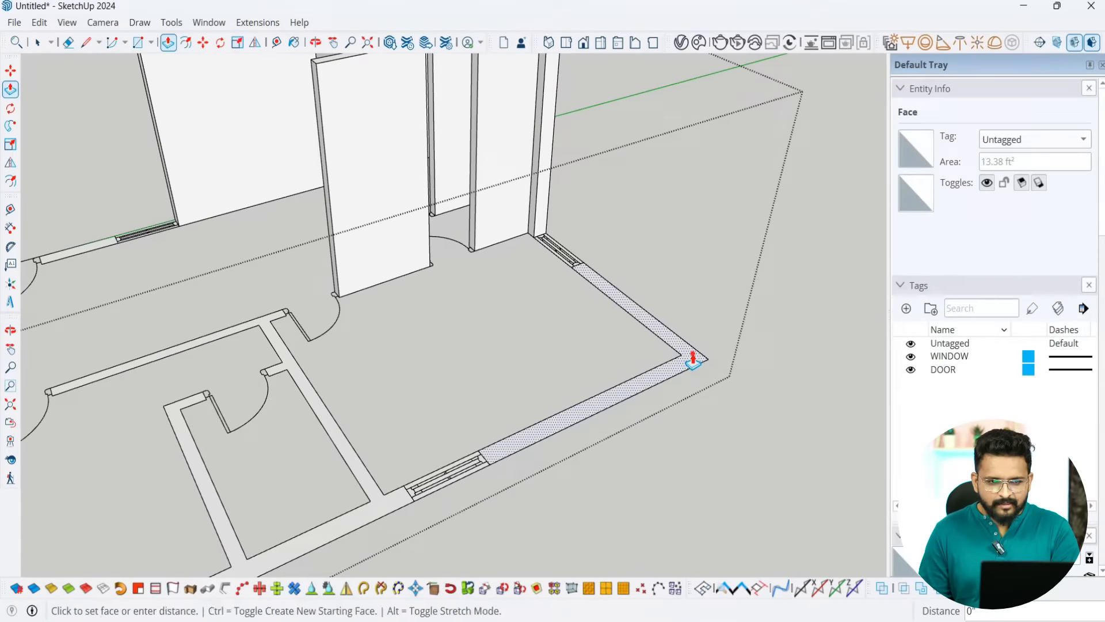
click(693, 358)
scroll(693, 364, down, 4)
Step: Extrude the connected wall face around the two rooms at the front corner along the red axis by 10 feet
scroll(563, 422, up, 2)
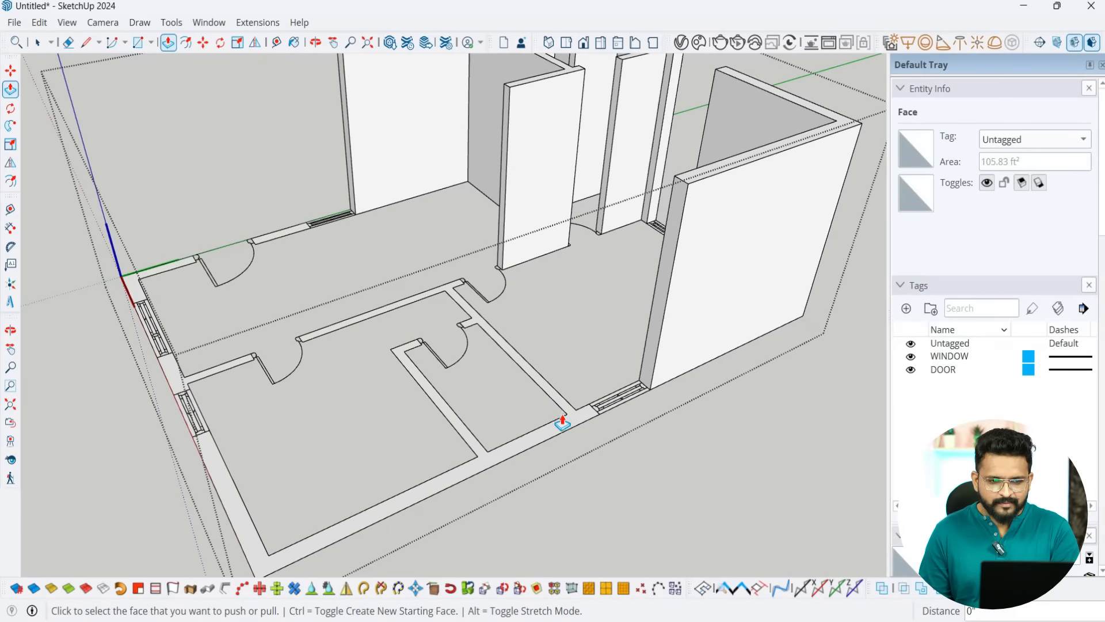
scroll(563, 423, down, 4)
middle_drag(641, 486, 829, 438)
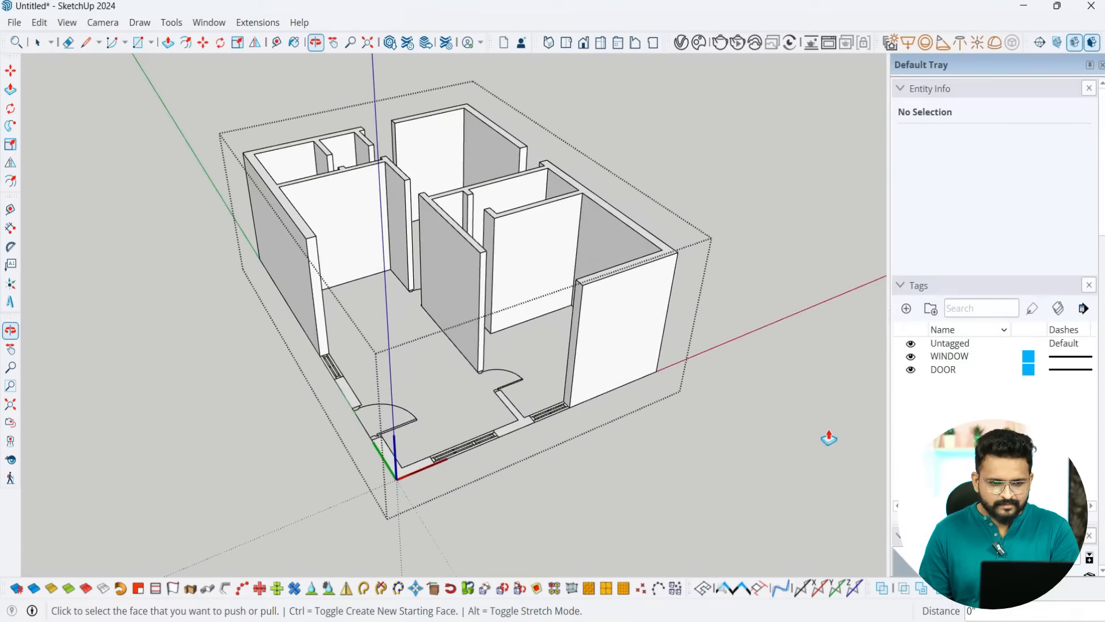
Step: Extrude the wall piece between the two red-axis windows and the L-shaped corner wall at the origin to the same height
scroll(517, 431, up, 3)
double_click(520, 429)
scroll(528, 424, down, 3)
middle_drag(472, 477, 610, 521)
scroll(598, 411, up, 3)
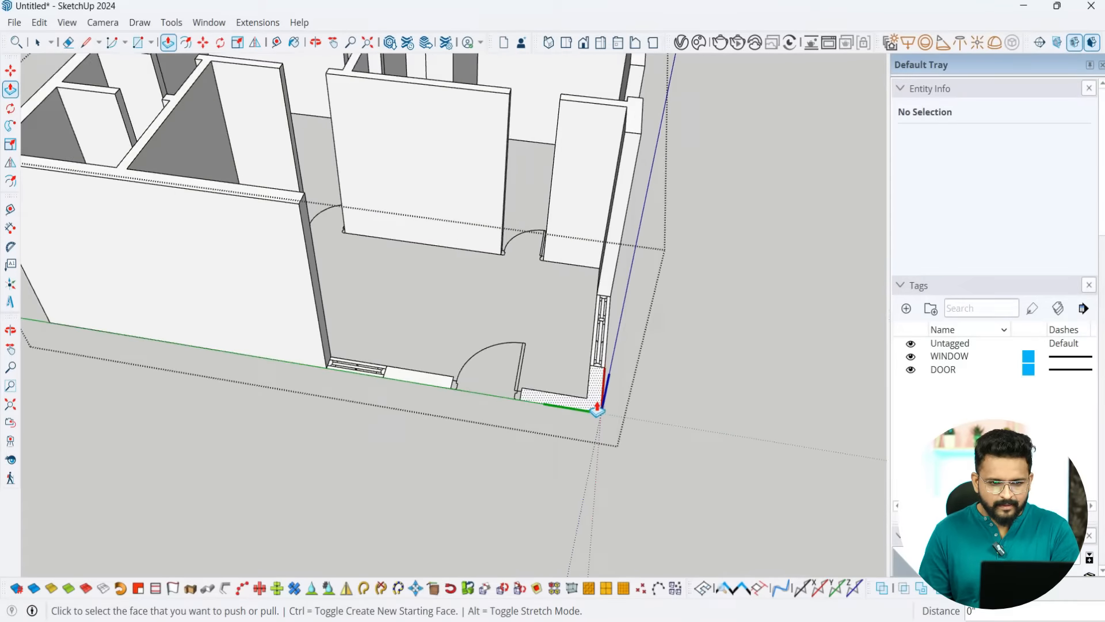
double_click(597, 410)
click(433, 383)
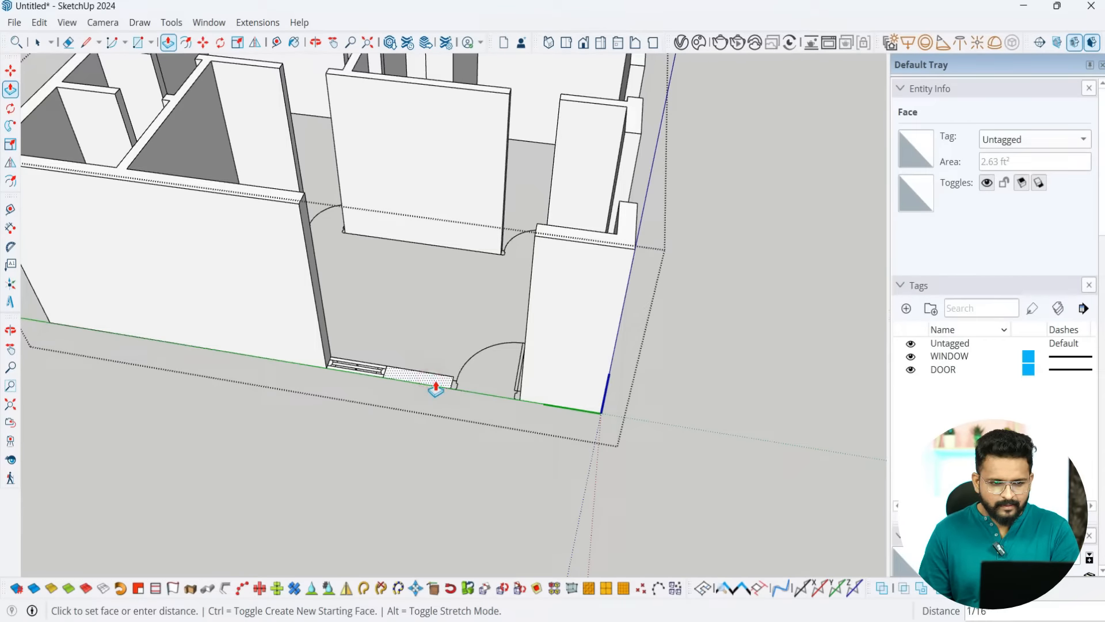
click(442, 382)
scroll(447, 413, up, 5)
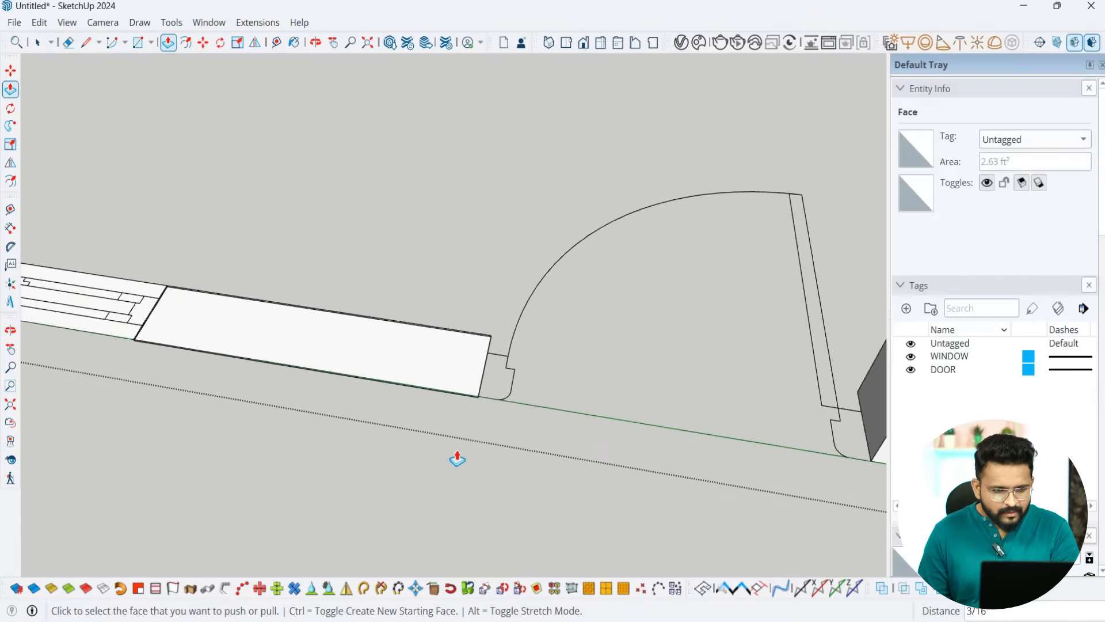
middle_drag(457, 458, 441, 390)
scroll(457, 420, down, 2)
key(ctrl+z)
scroll(484, 471, down, 2)
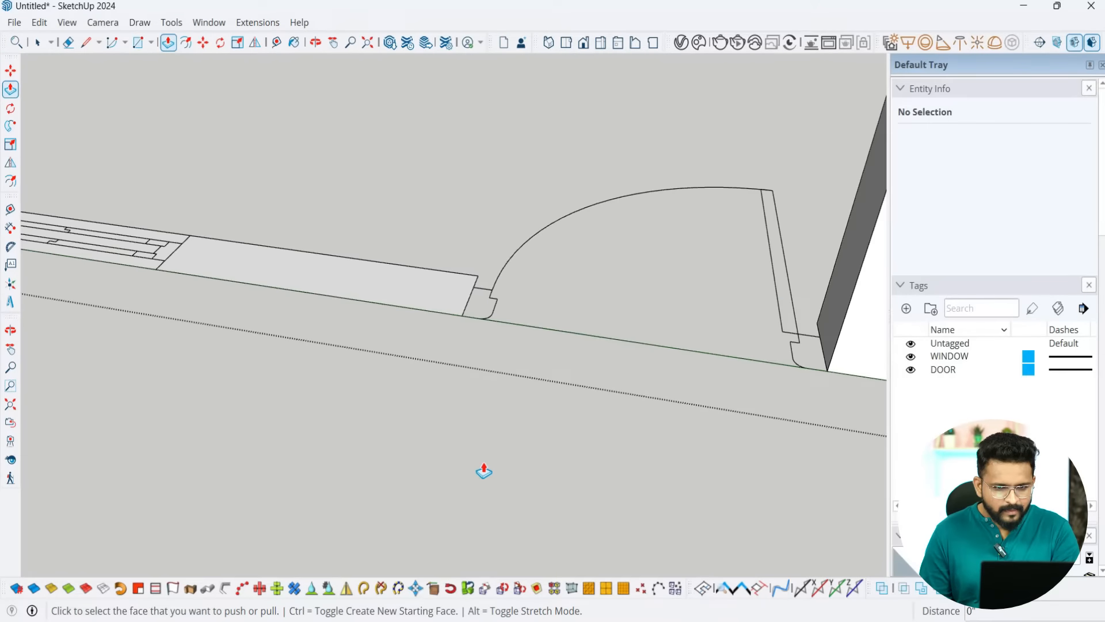
Step: Push/Pull the short wall between the entrance door and the green-axis window up to the top of the corner wall
scroll(484, 471, down, 3)
scroll(467, 439, up, 1)
click(464, 436)
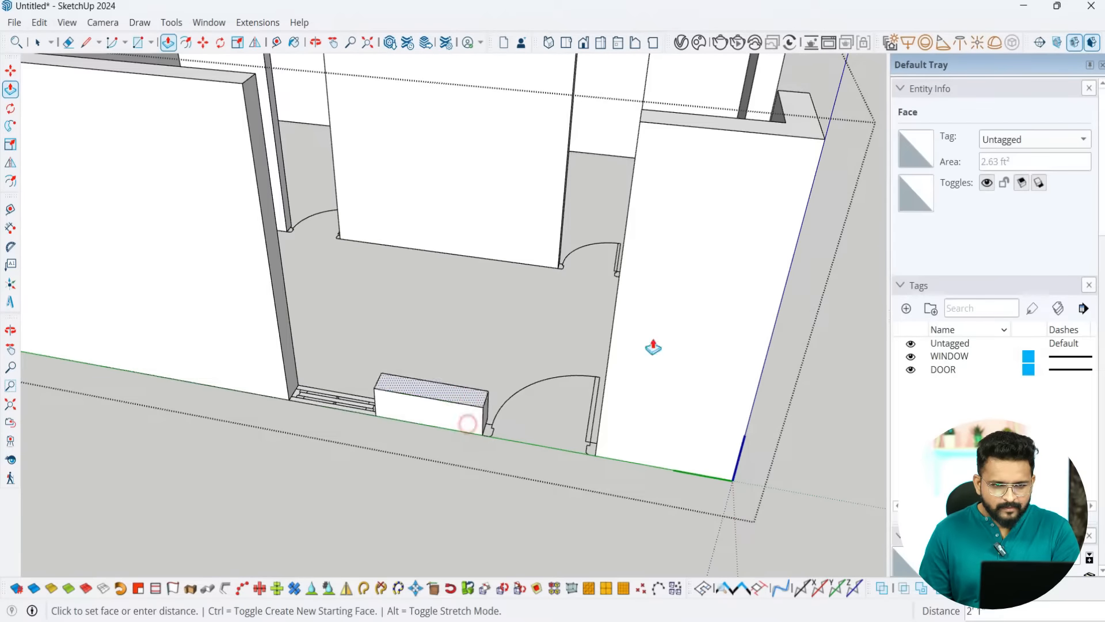
click(647, 132)
Step: Examine the extruded walls and the open gaps at the doors and windows from several sides
scroll(593, 397, down, 5)
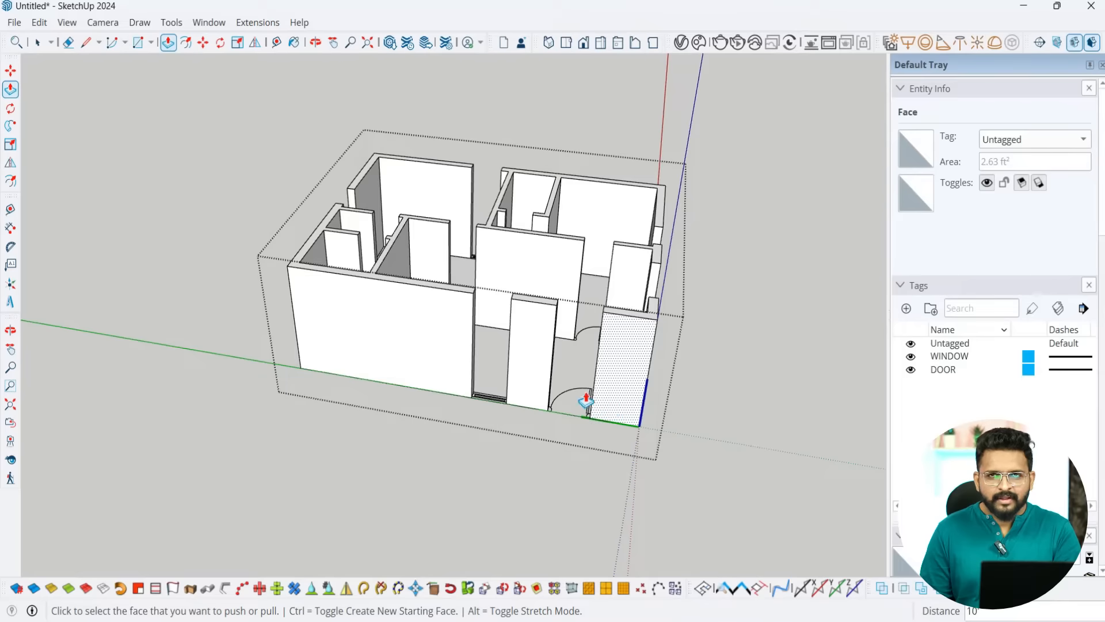
scroll(540, 407, up, 2)
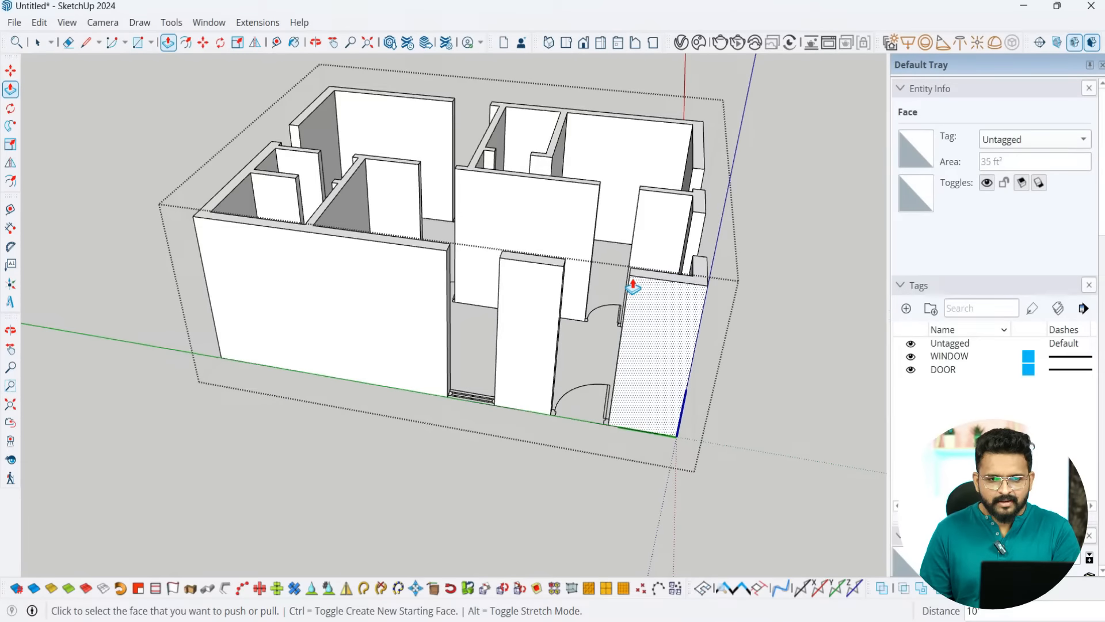
scroll(633, 285, up, 4)
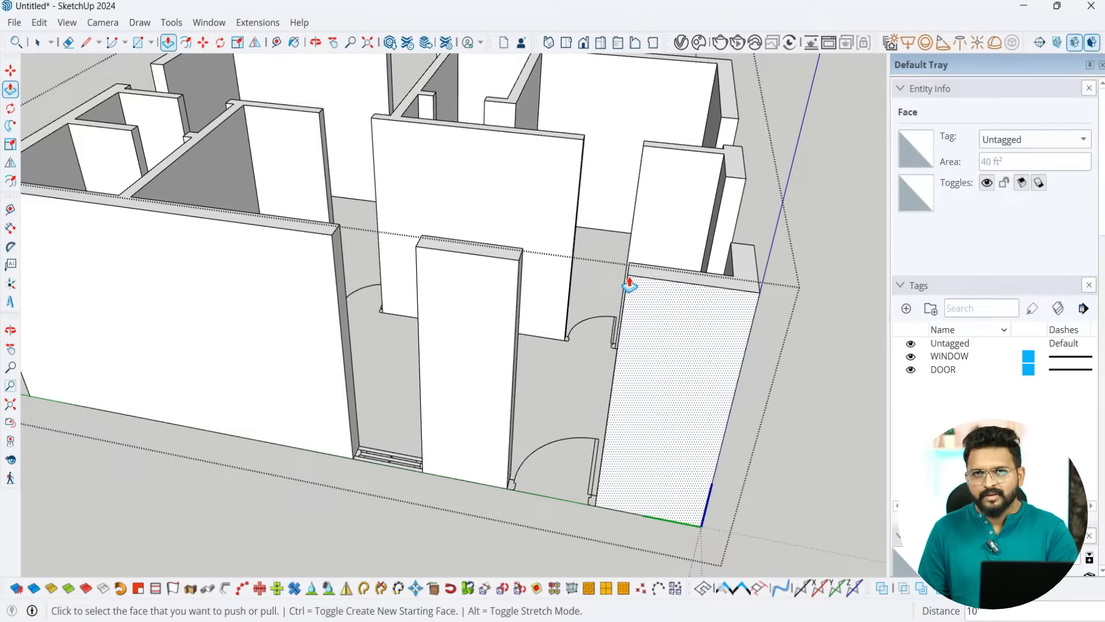
scroll(617, 311, down, 5)
middle_drag(656, 389, 564, 420)
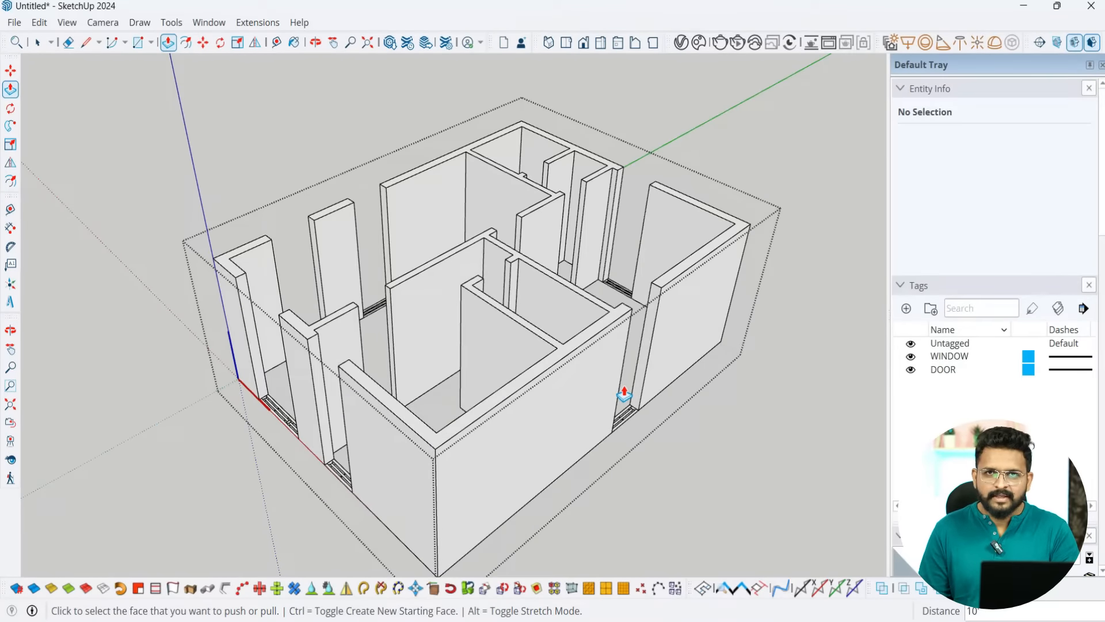
scroll(454, 412, down, 3)
mouse_move(454, 412)
middle_down()
mouse_move(758, 357)
mouse_move(580, 380)
mouse_move(634, 513)
mouse_move(599, 434)
mouse_move(686, 387)
middle_up()
scroll(547, 425, up, 6)
scroll(548, 424, down, 5)
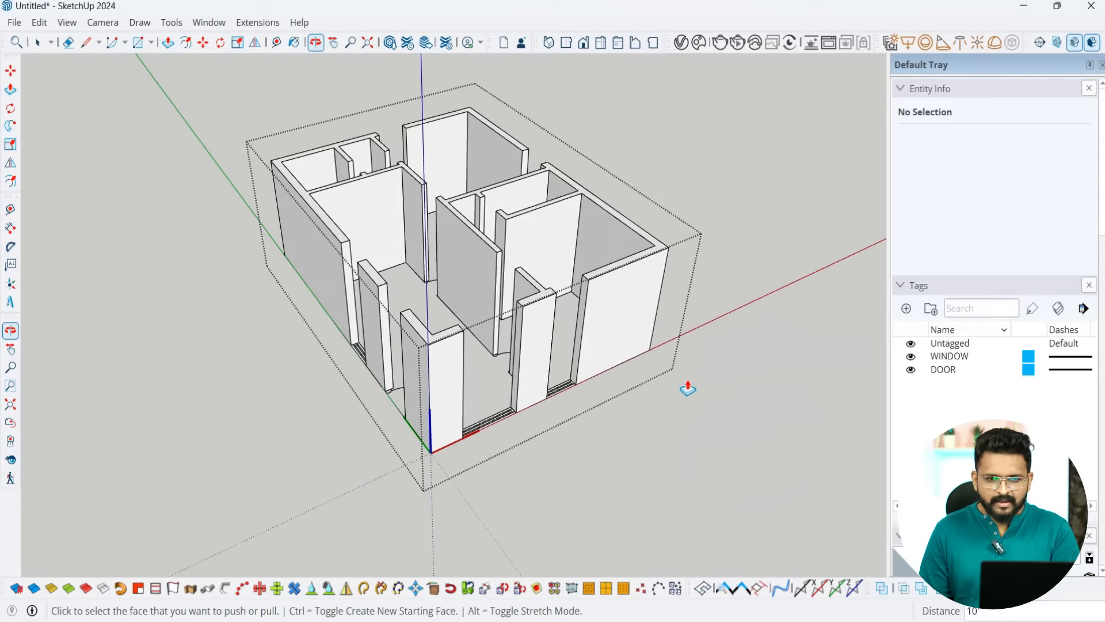
click(647, 308)
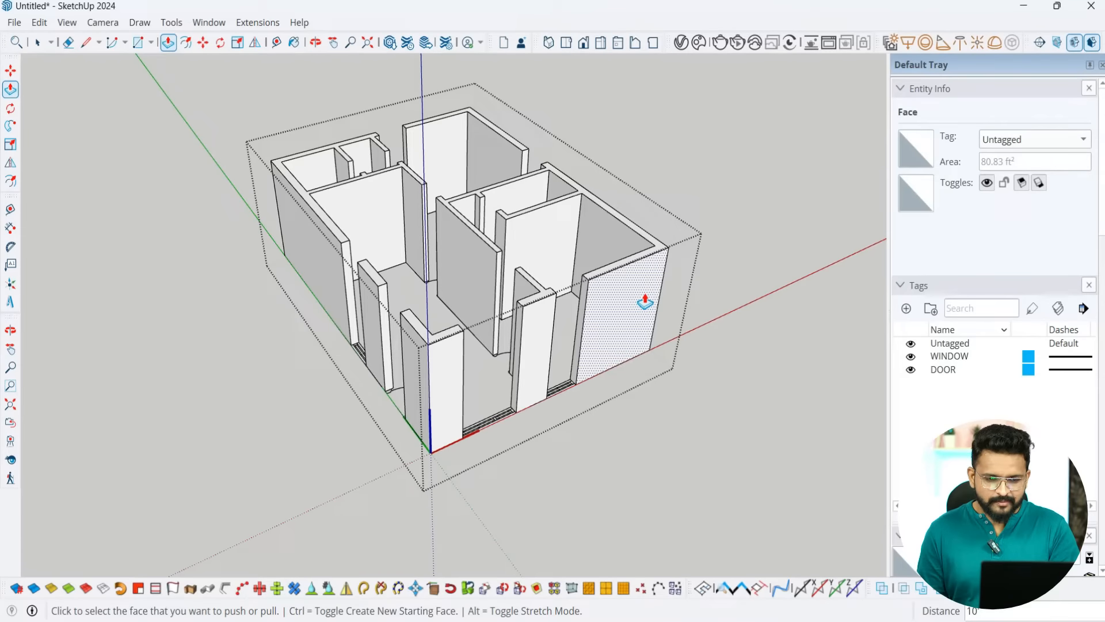
middle_drag(645, 302, 614, 348)
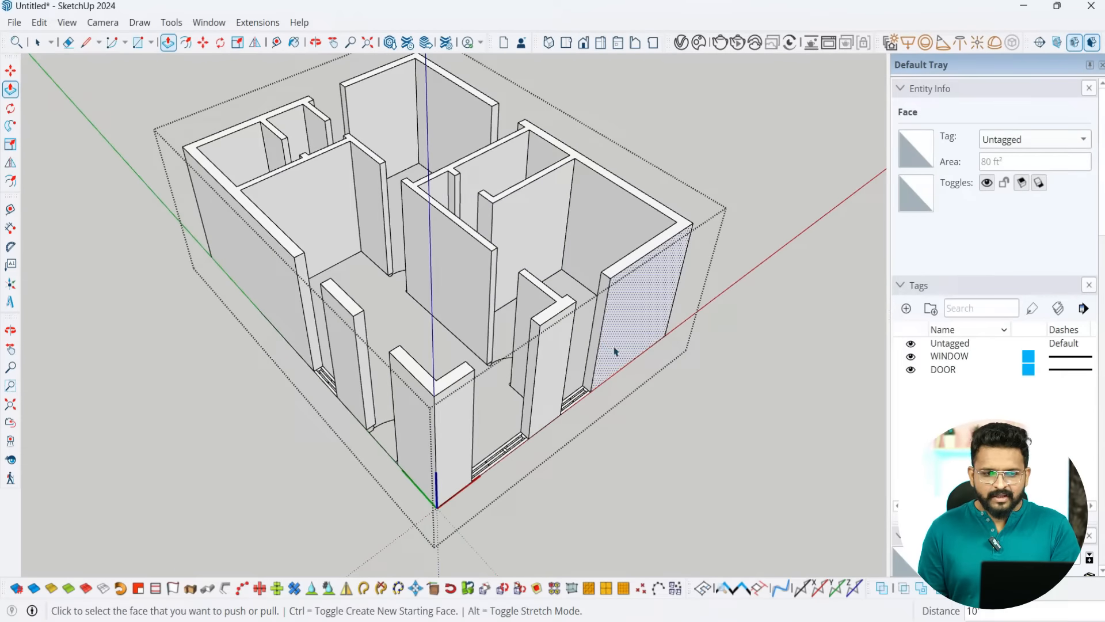
key(space)
middle_drag(627, 423, 593, 252)
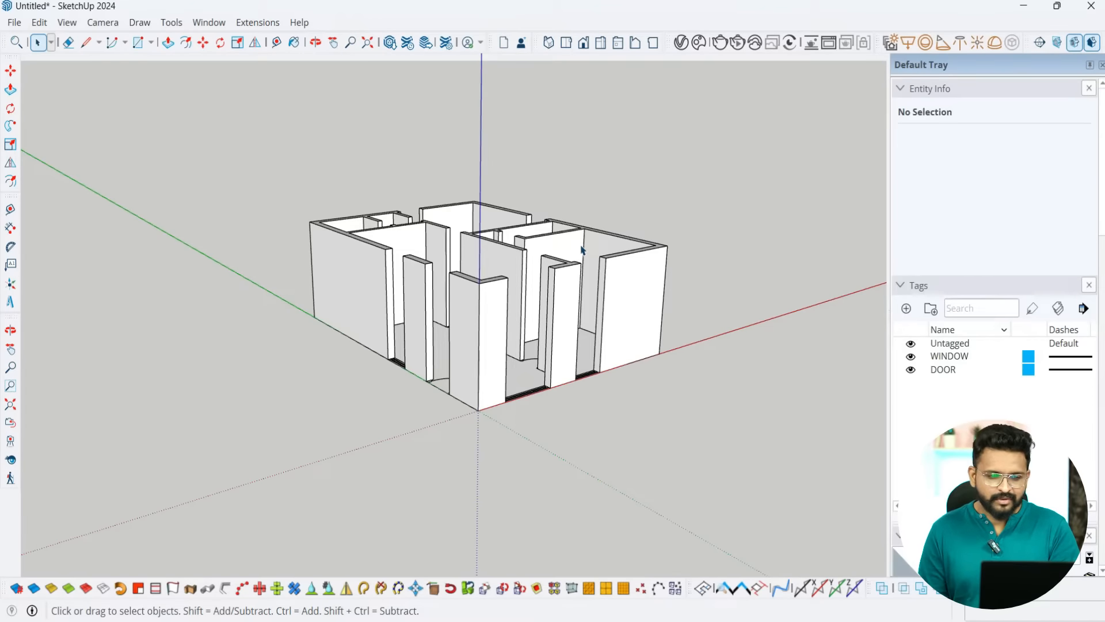
middle_drag(582, 361, 575, 447)
Step: Extrude the smaller window's floor rectangle on the red-axis wall up 2'6" as a sill wall
scroll(575, 446, up, 10)
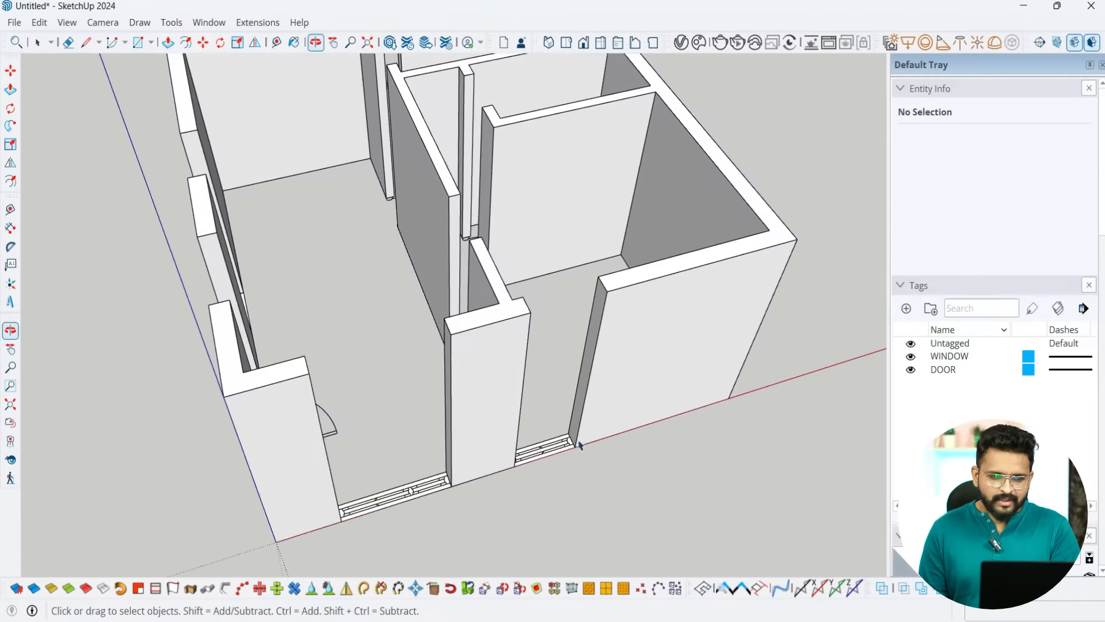
scroll(613, 398, down, 10)
scroll(610, 414, up, 10)
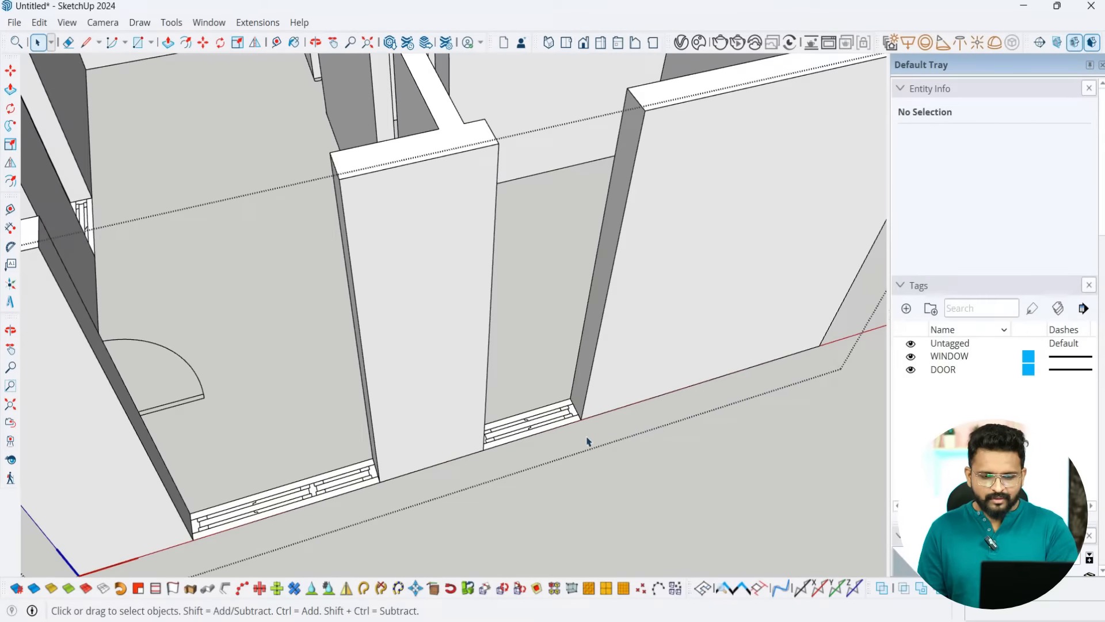
key(p)
click(553, 426)
text(2'6)
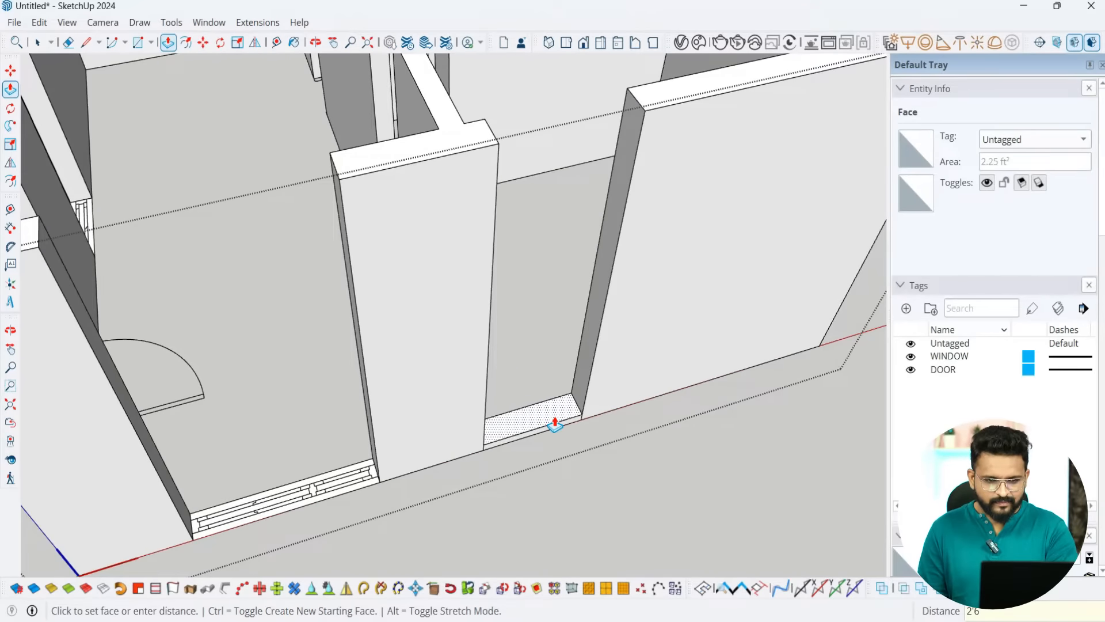
key(Return)
Step: Erase the vertical seam edges between the sill wall and the wall faces on both sides of it
mouse_move(554, 426)
middle_down()
mouse_move(564, 328)
mouse_move(583, 398)
mouse_move(572, 414)
middle_up()
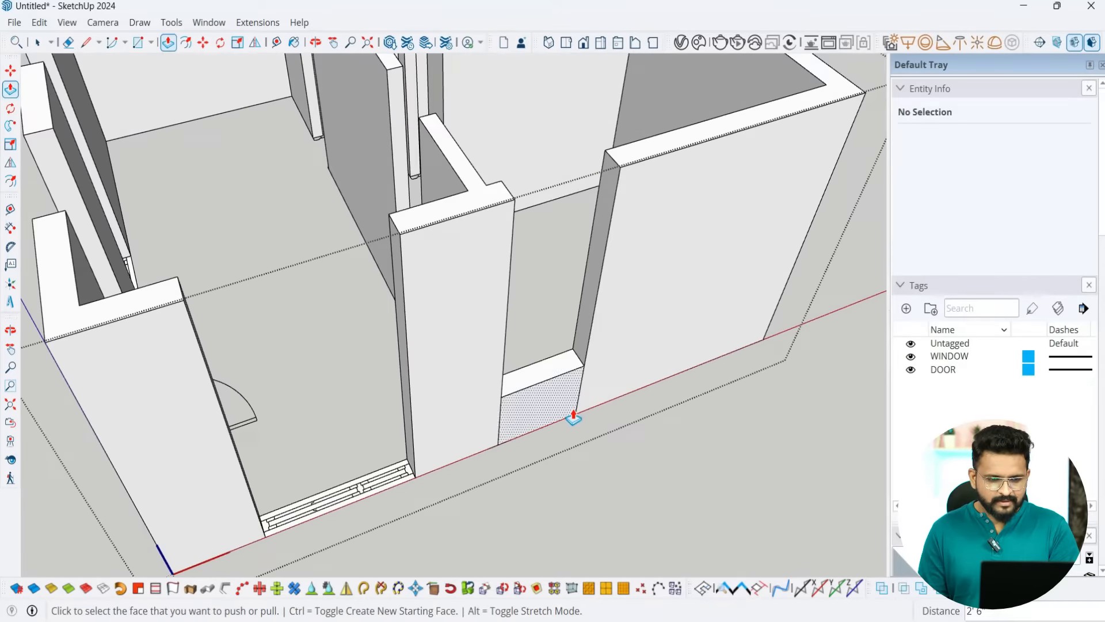
scroll(573, 415, up, 3)
key(r)
key(e)
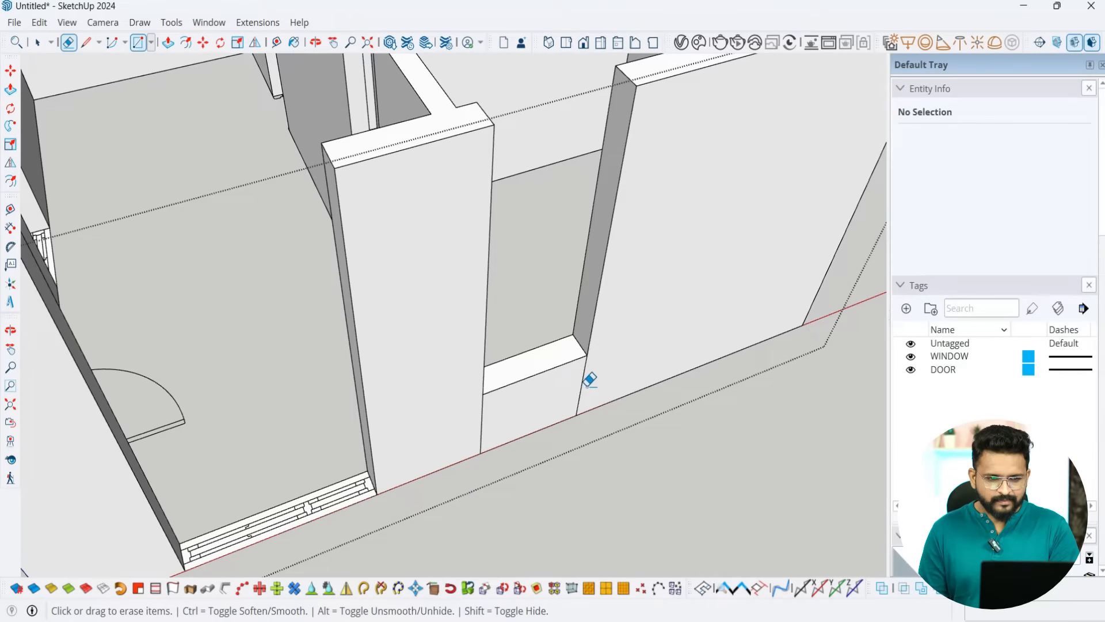
drag(586, 380, 467, 423)
scroll(510, 421, up, 4)
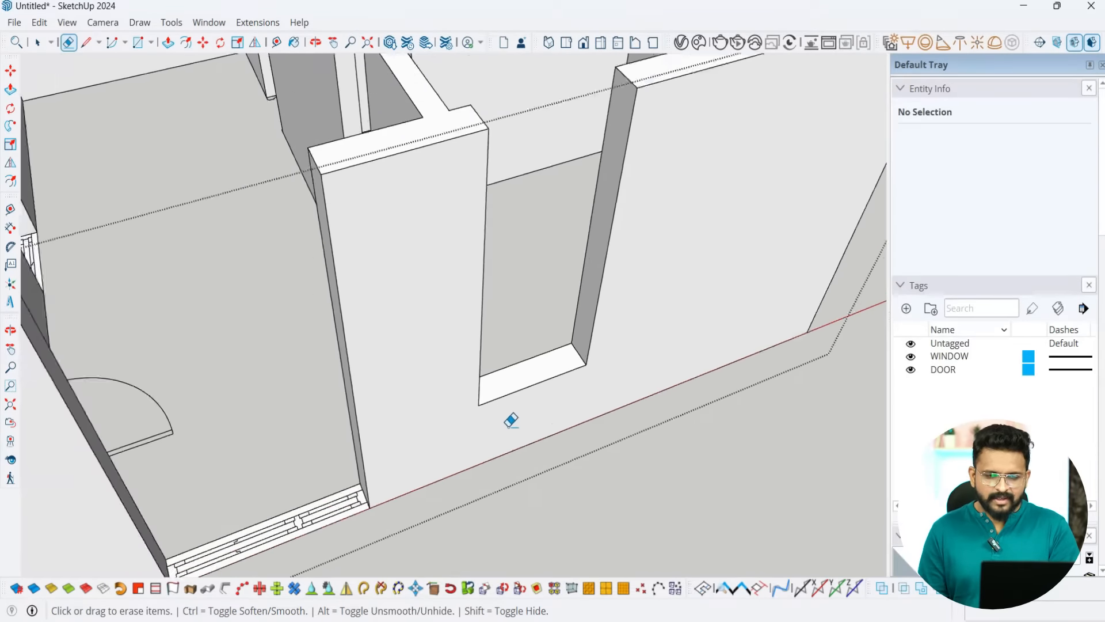
Step: Place a Tape Measure guide 7 feet above the base edge of the red-axis wall with the finished sill
scroll(533, 426, down, 4)
mouse_move(532, 429)
middle_down()
mouse_move(551, 370)
mouse_move(558, 395)
middle_up()
scroll(557, 413, down, 3)
scroll(557, 409, up, 1)
scroll(556, 380, up, 2)
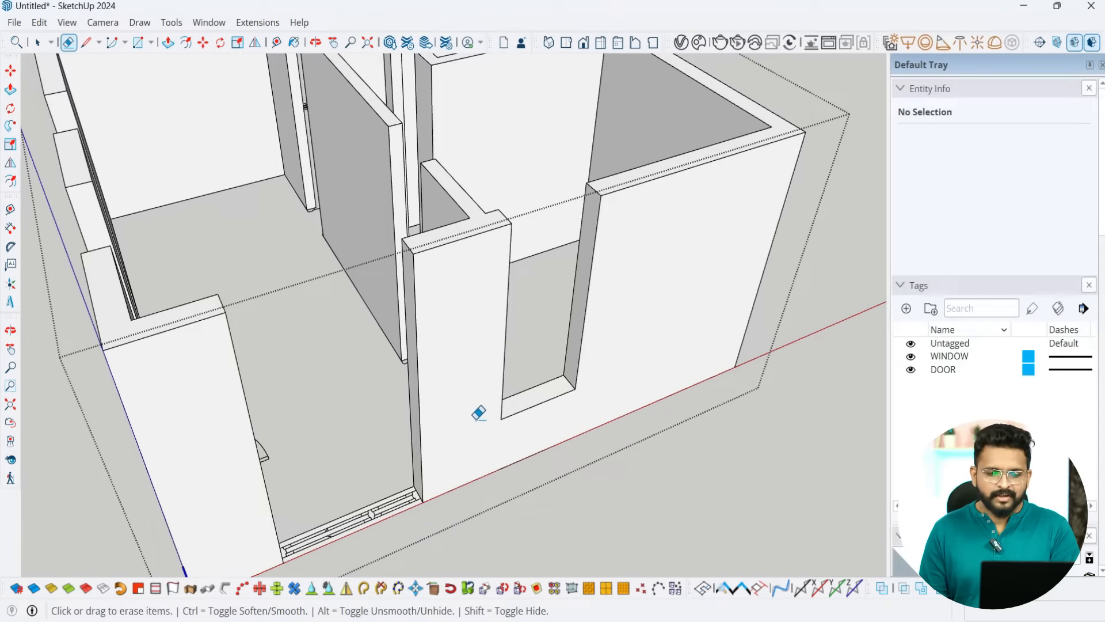
scroll(481, 423, down, 3)
mouse_move(485, 437)
middle_down()
mouse_move(511, 364)
mouse_move(602, 378)
middle_up()
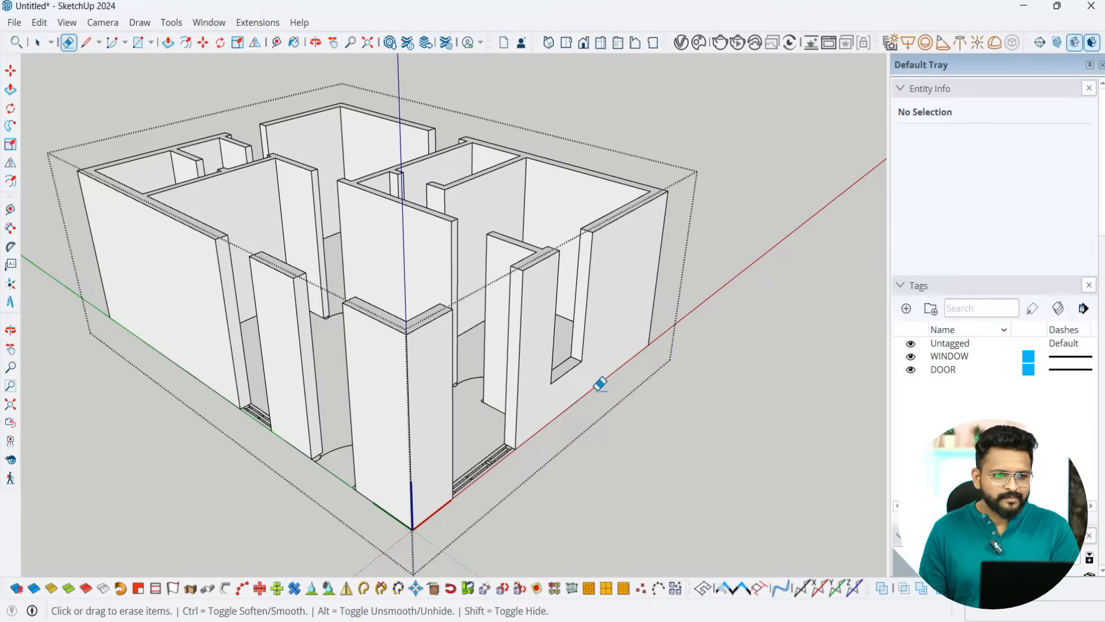
click(279, 43)
middle_drag(493, 284, 582, 442)
click(580, 433)
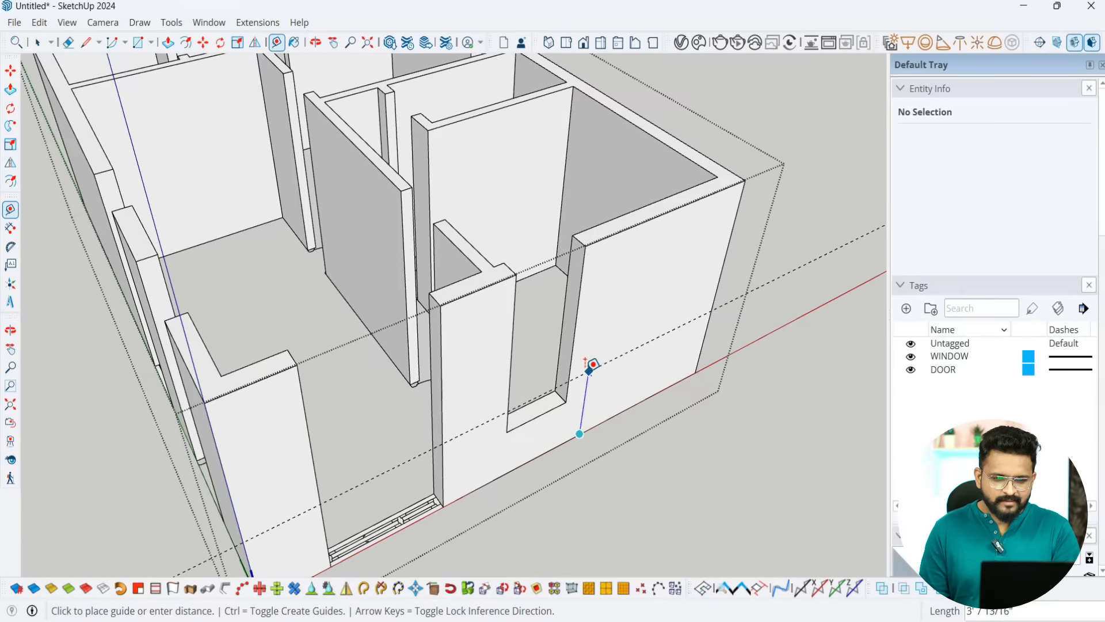
text(7)
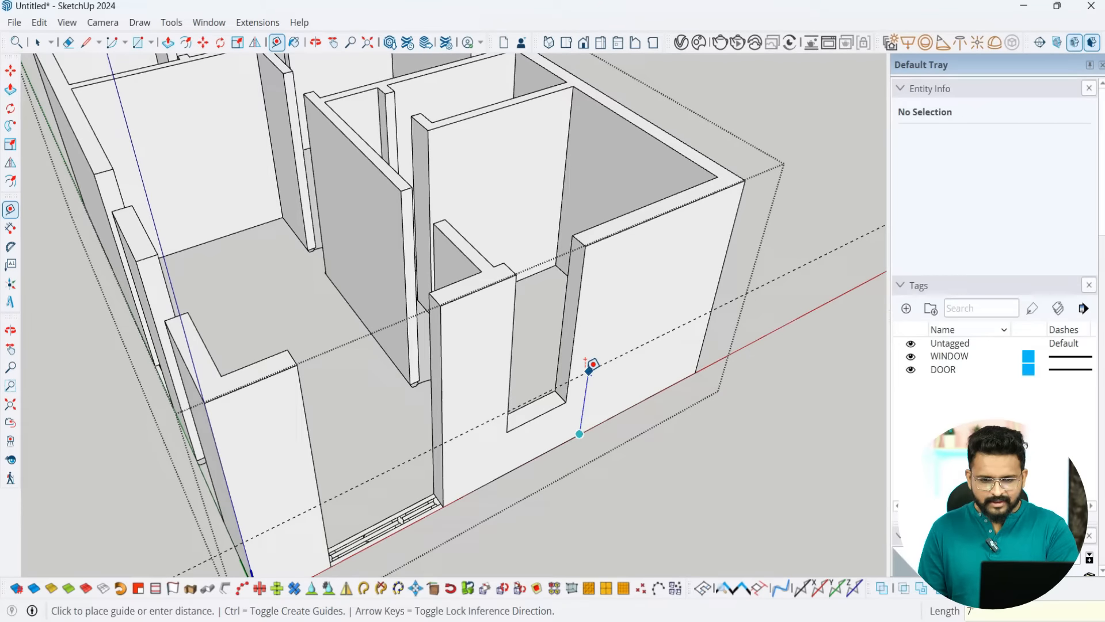
key(Return)
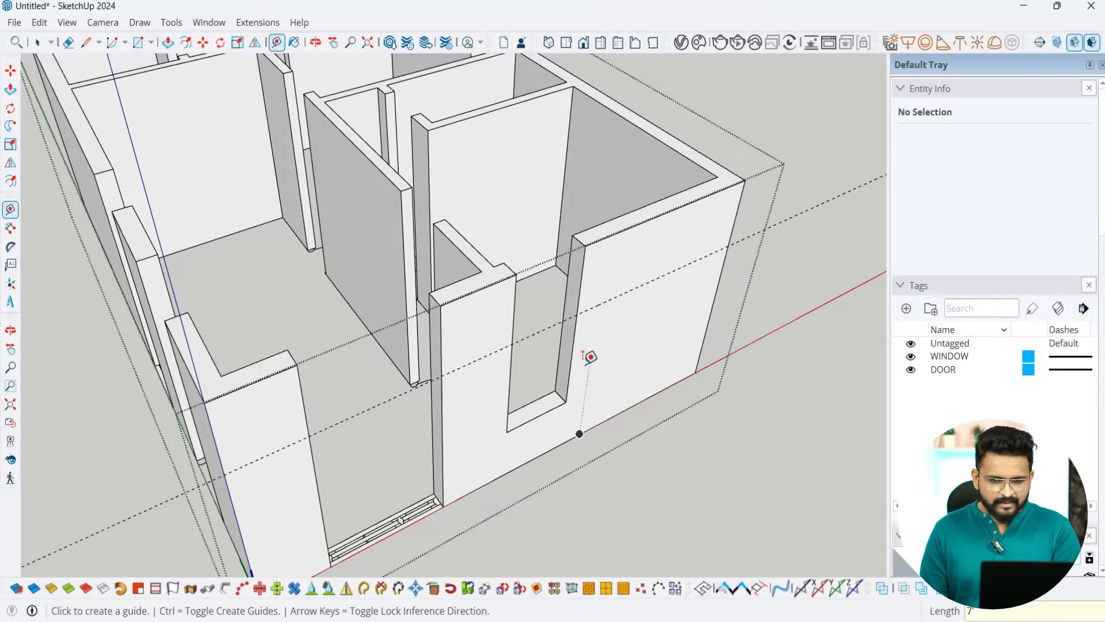
scroll(592, 360, up, 3)
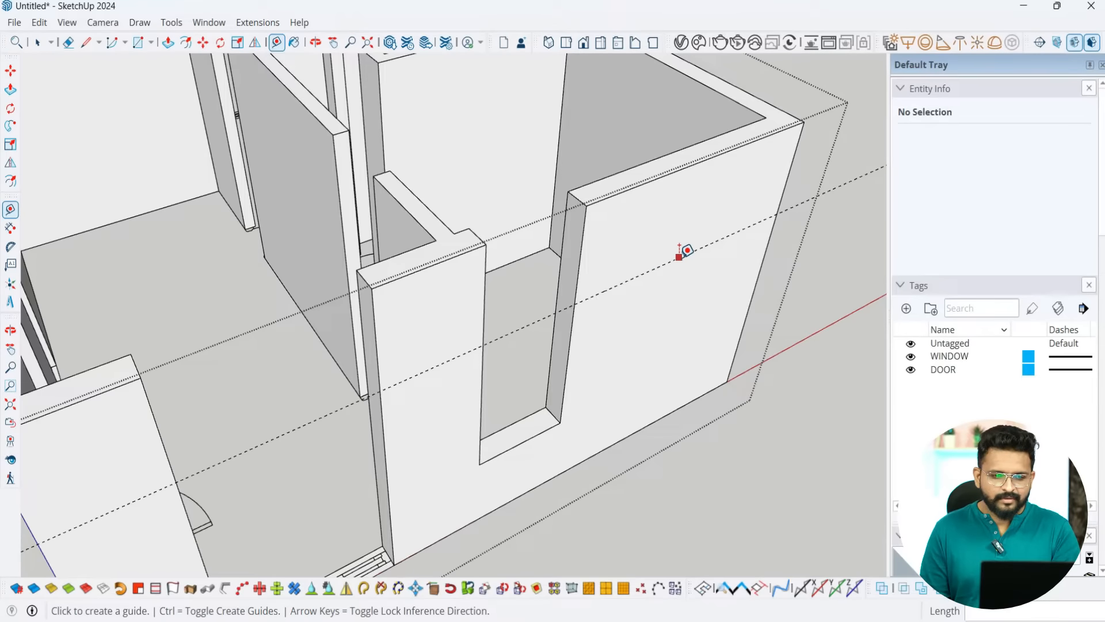
scroll(612, 363, up, 4)
key(space)
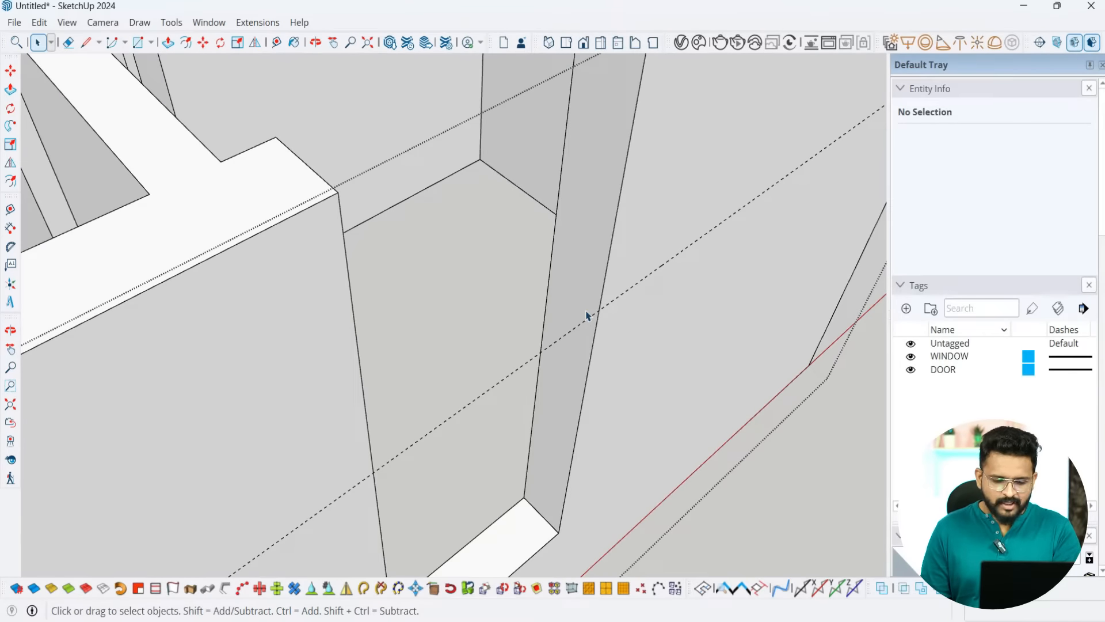
key(l)
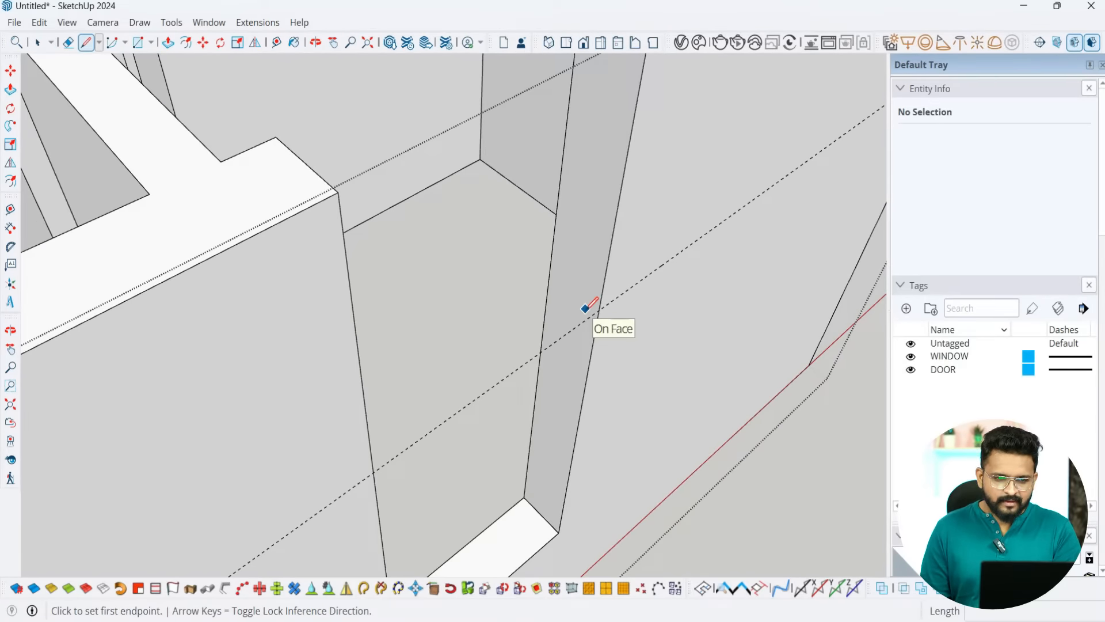
scroll(586, 299, down, 2)
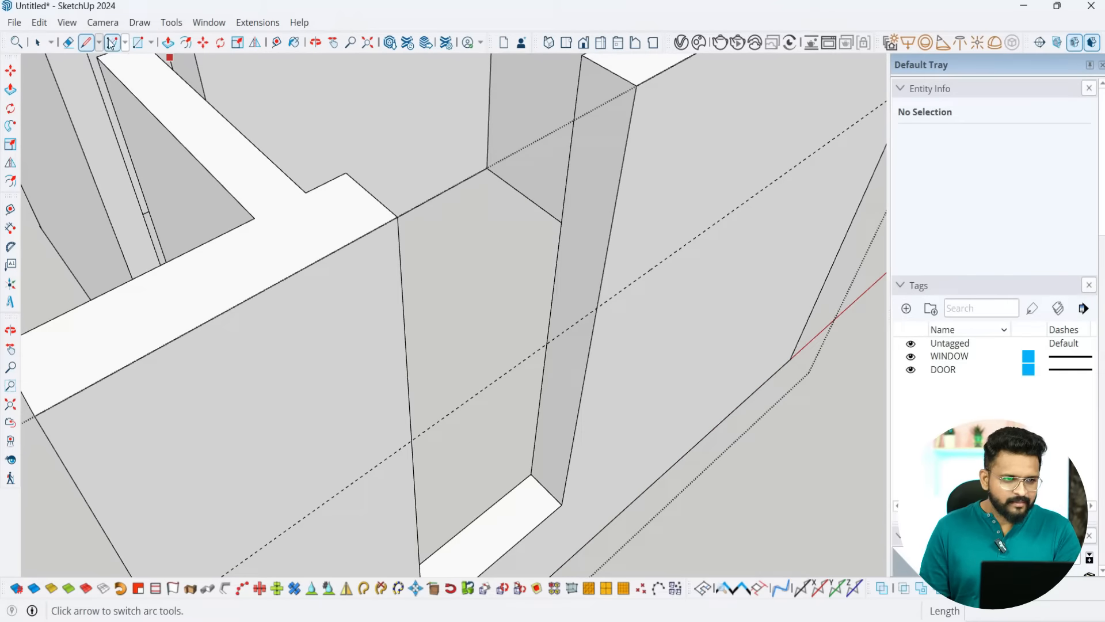
click(99, 42)
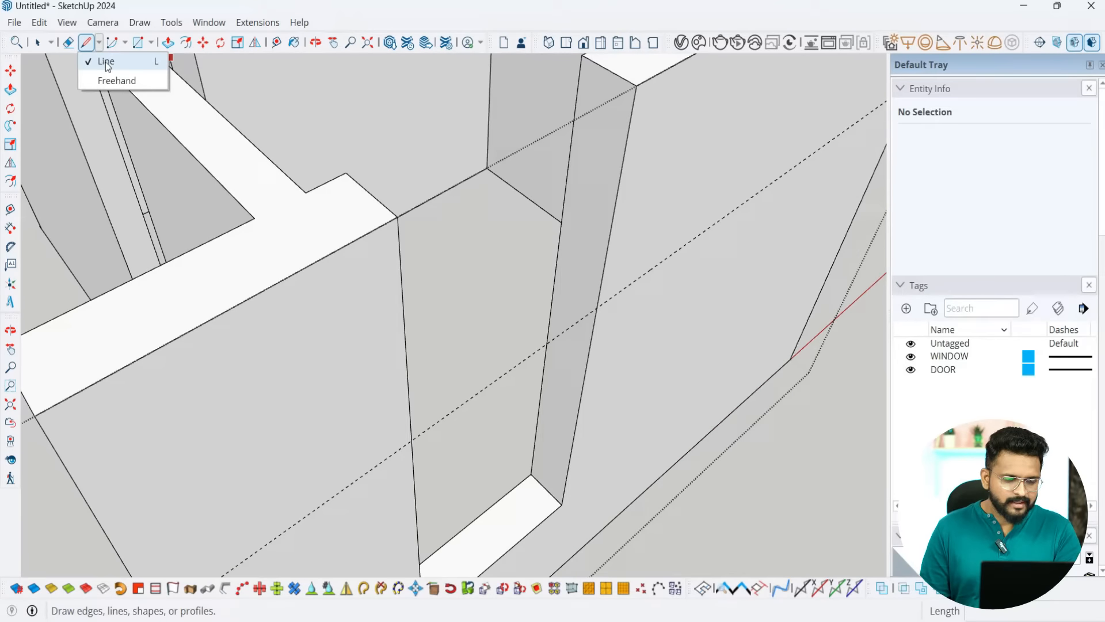
click(147, 64)
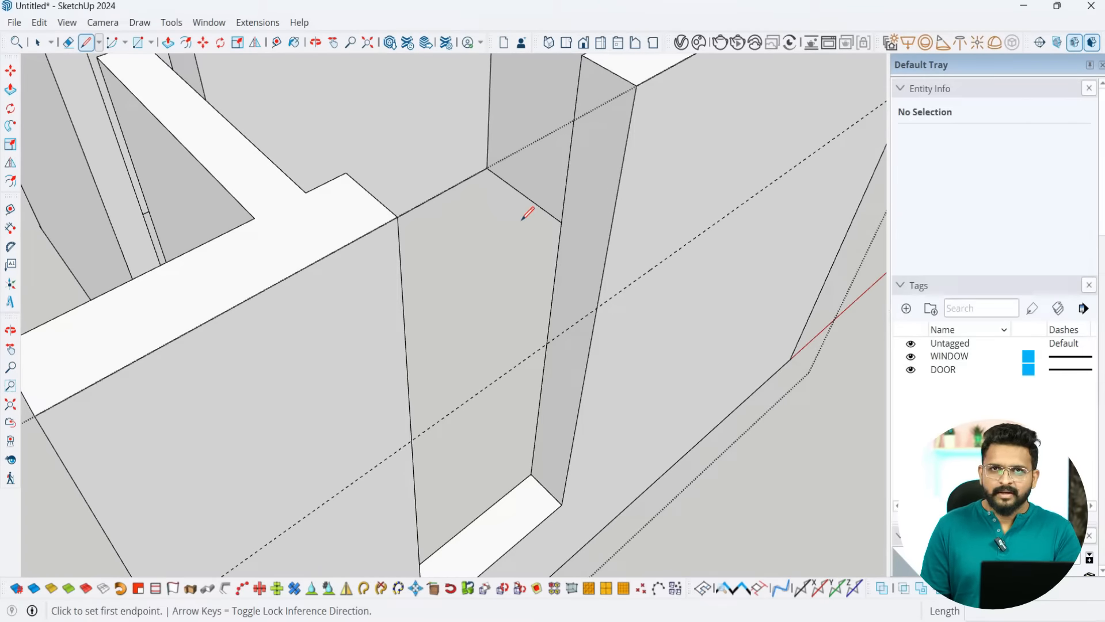
scroll(525, 215, down, 3)
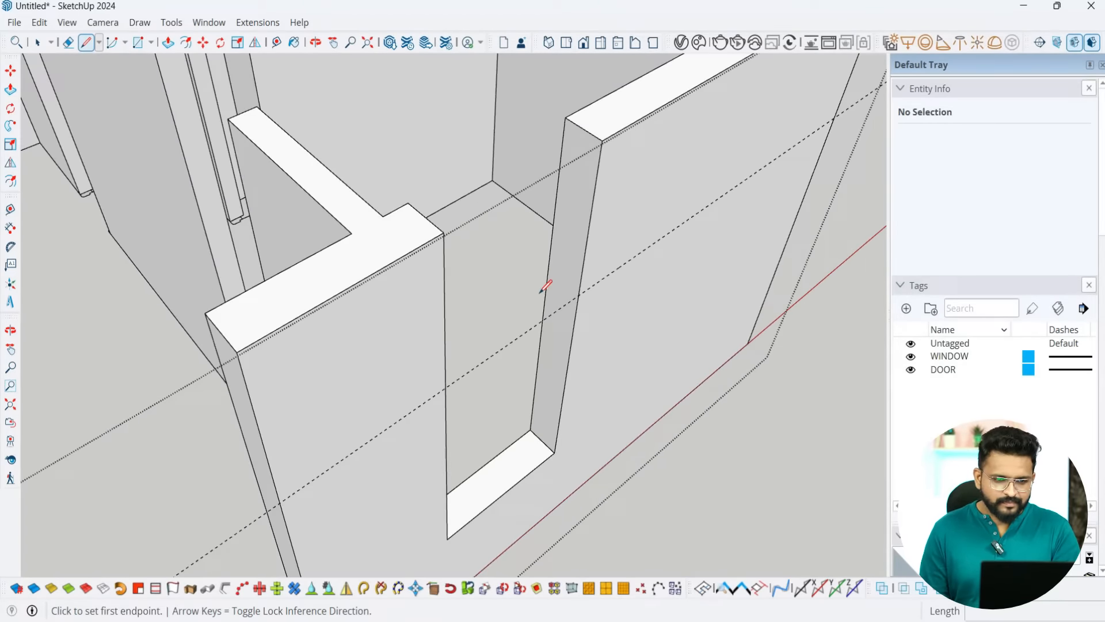
scroll(567, 297, up, 3)
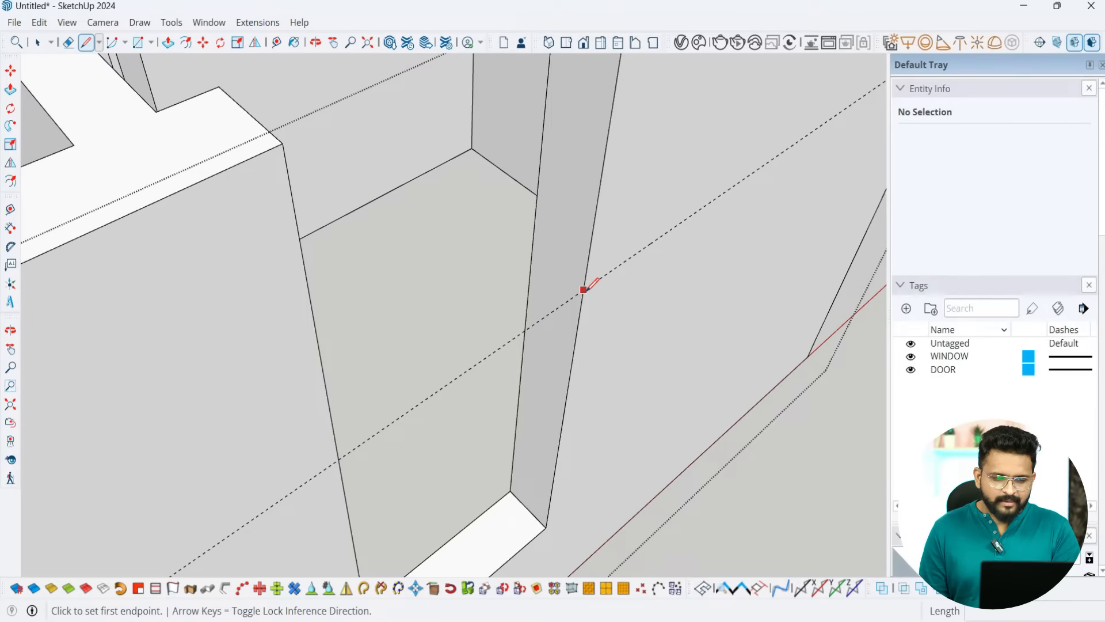
scroll(584, 290, up, 2)
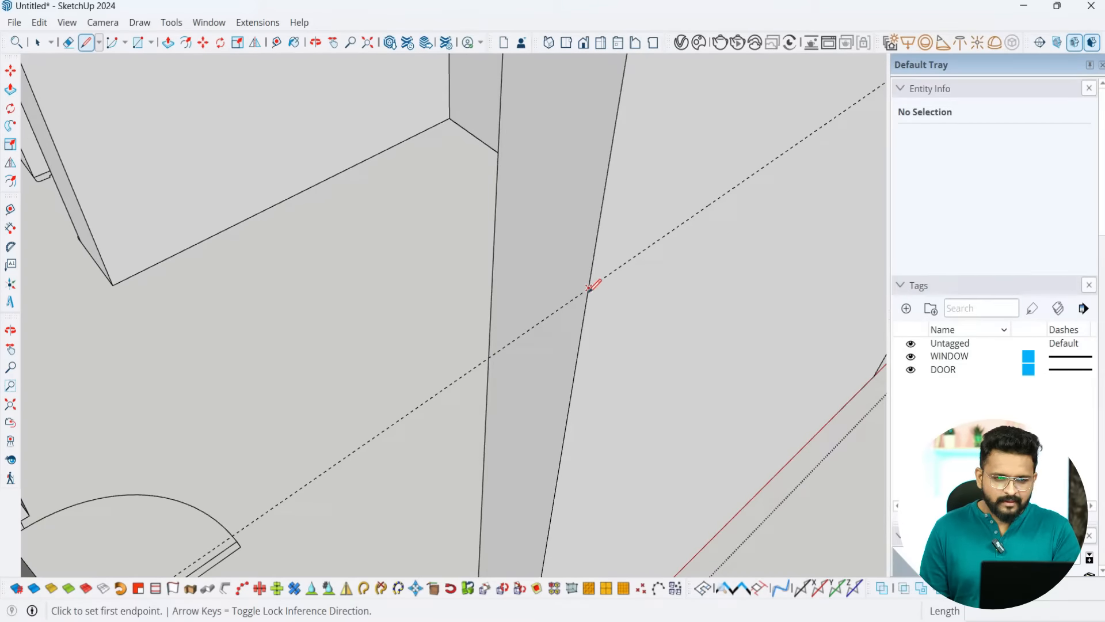
click(588, 287)
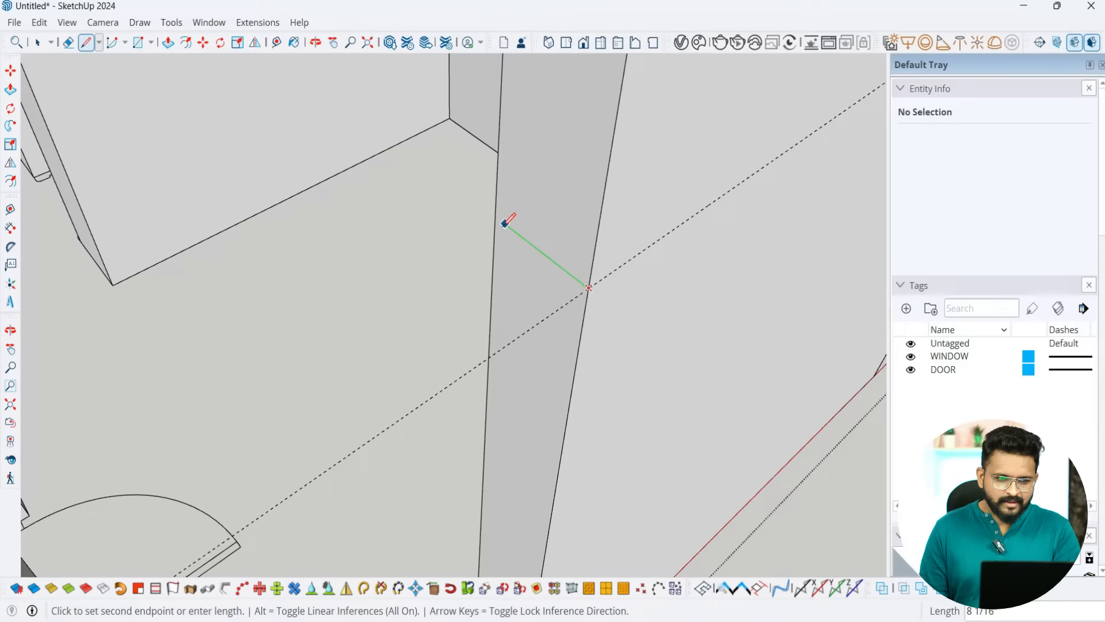
scroll(495, 217, down, 10)
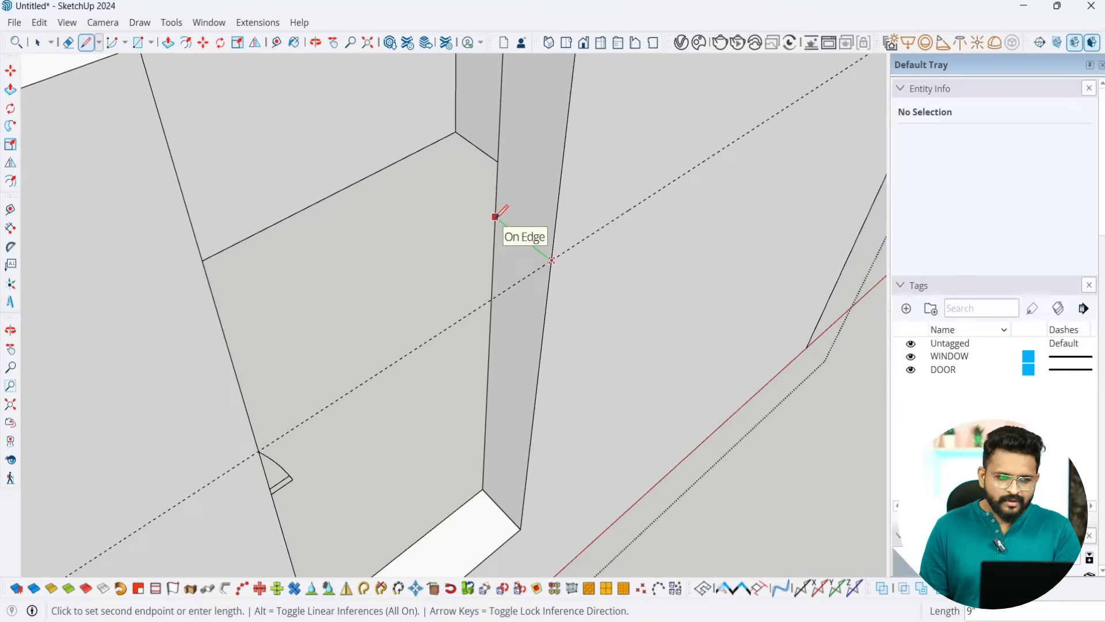
scroll(495, 217, up, 8)
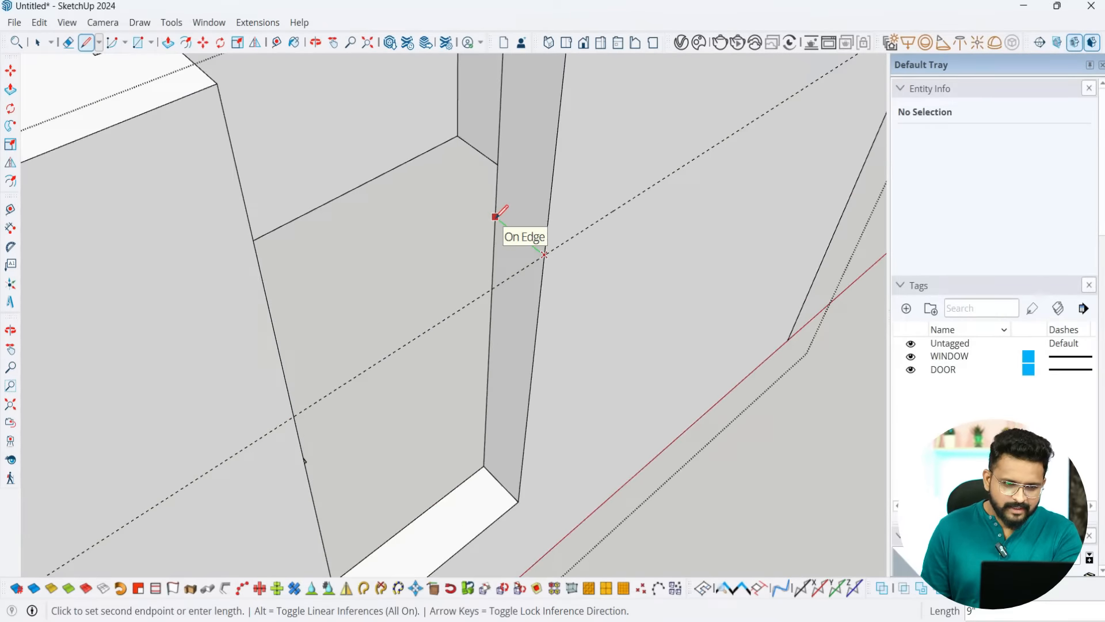
scroll(495, 217, down, 3)
scroll(495, 217, down, 8)
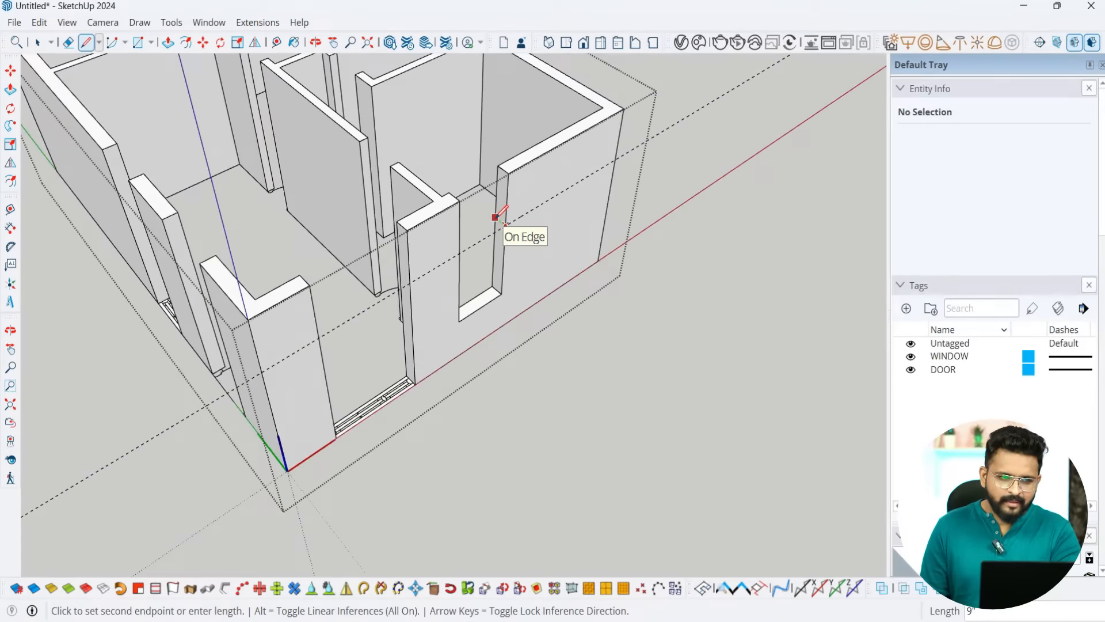
key(space)
Step: Close the floor plan component and move it about 17' along the red axis, away from the origin
middle_drag(573, 264, 557, 377)
click(558, 338)
key(m)
click(516, 431)
click(636, 406)
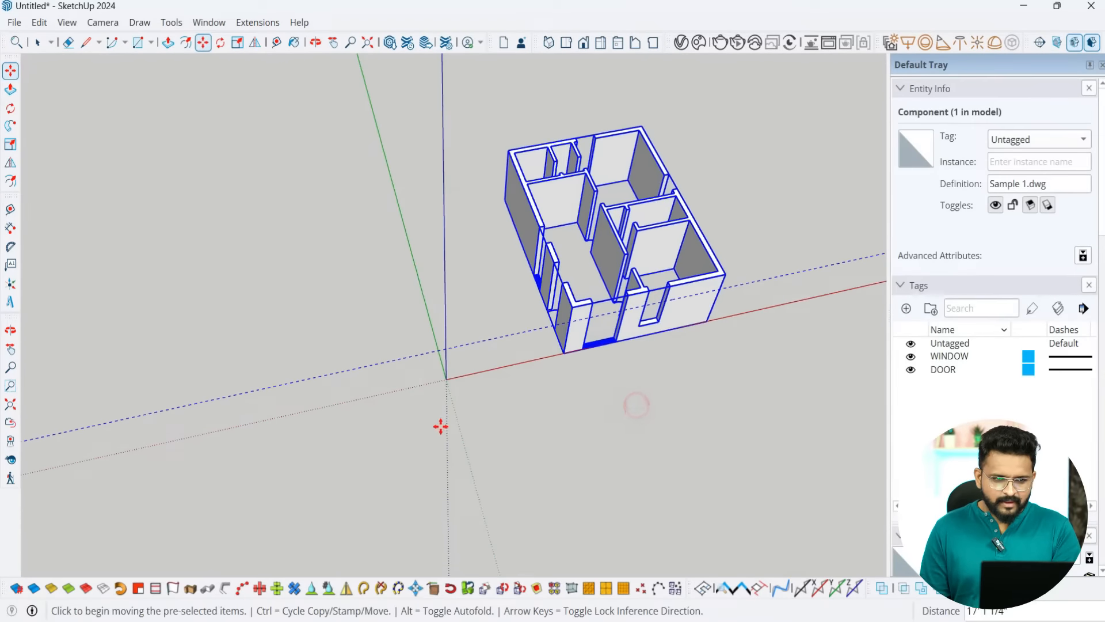
Step: Examine the moved floor plan's position relative to the origin and the red, green and blue axes
middle_drag(440, 424, 572, 304)
scroll(489, 348, up, 6)
middle_drag(460, 366, 416, 432)
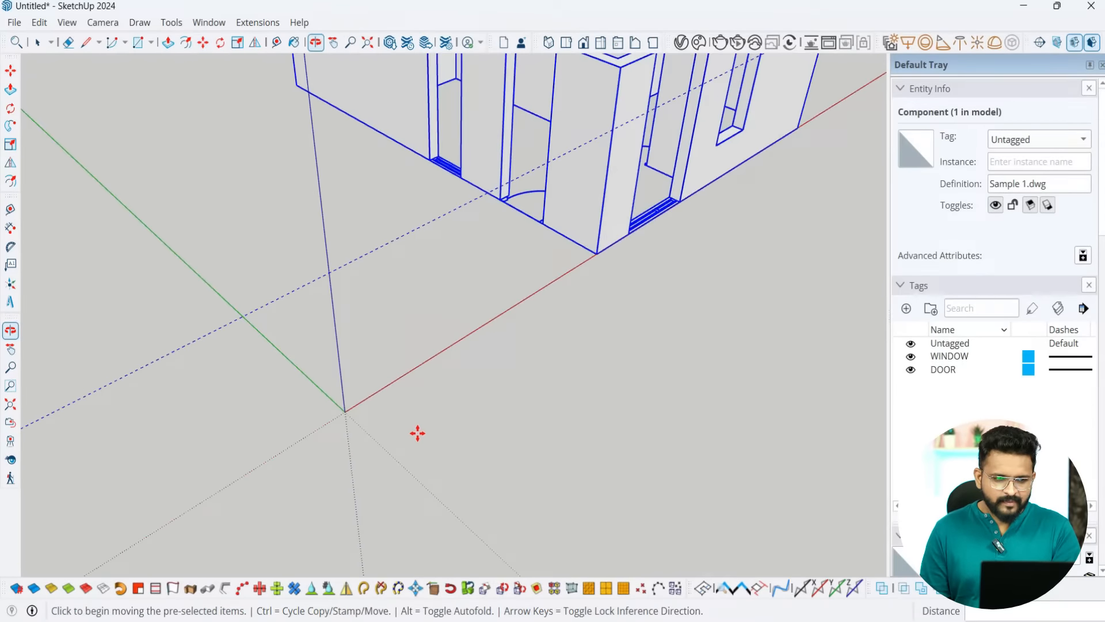
scroll(340, 421, up, 2)
key(space)
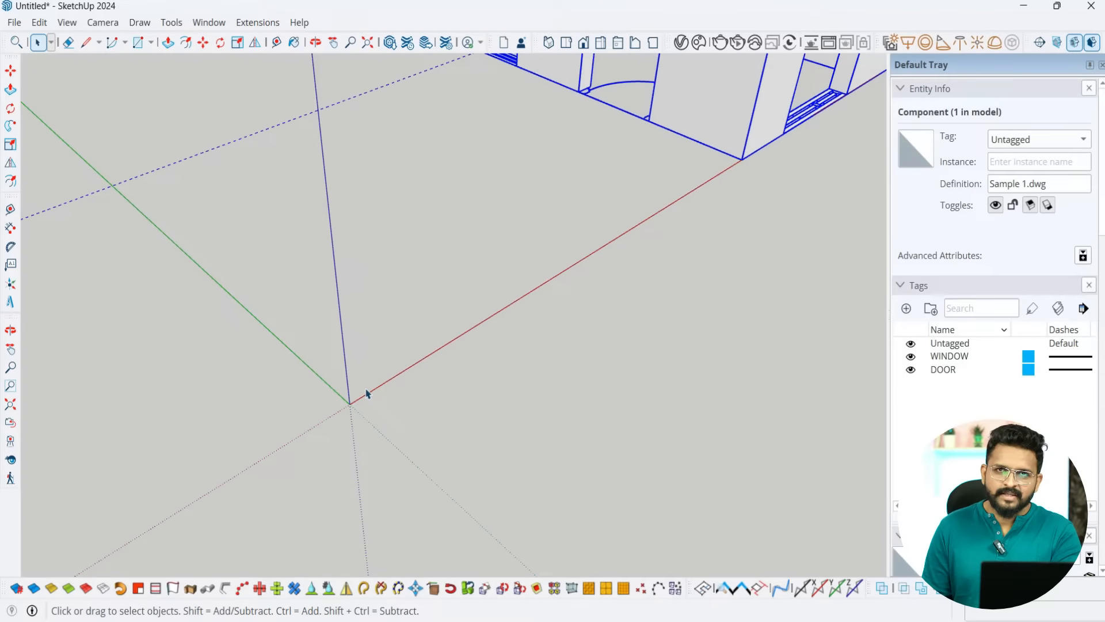
scroll(437, 503, down, 5)
middle_drag(438, 503, 370, 492)
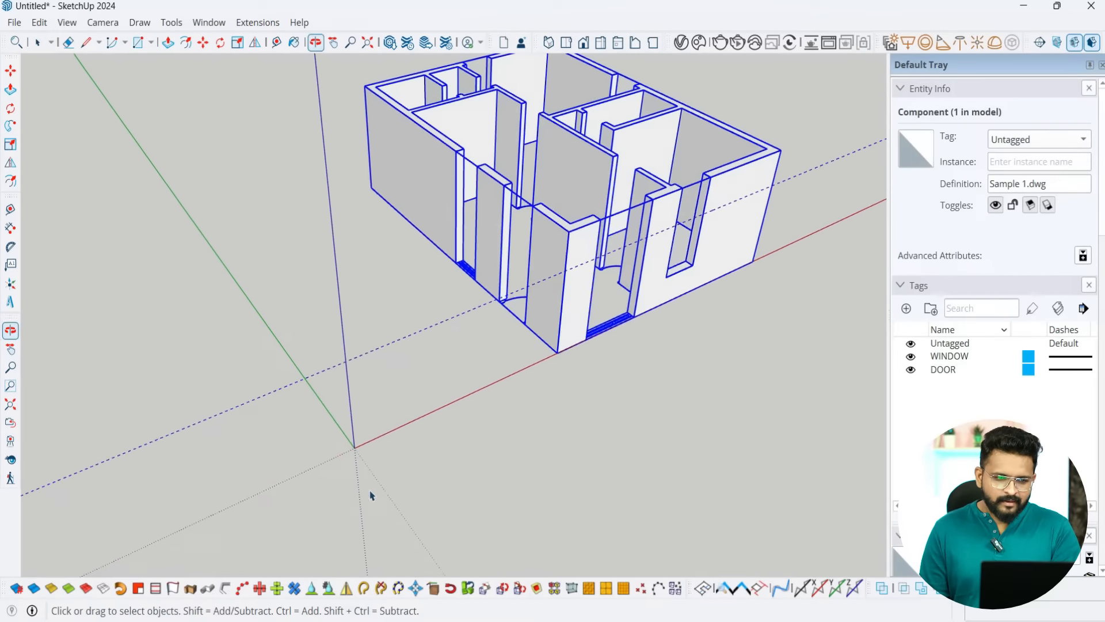
scroll(370, 492, down, 1)
click(582, 432)
middle_drag(587, 421, 666, 383)
scroll(737, 321, up, 1)
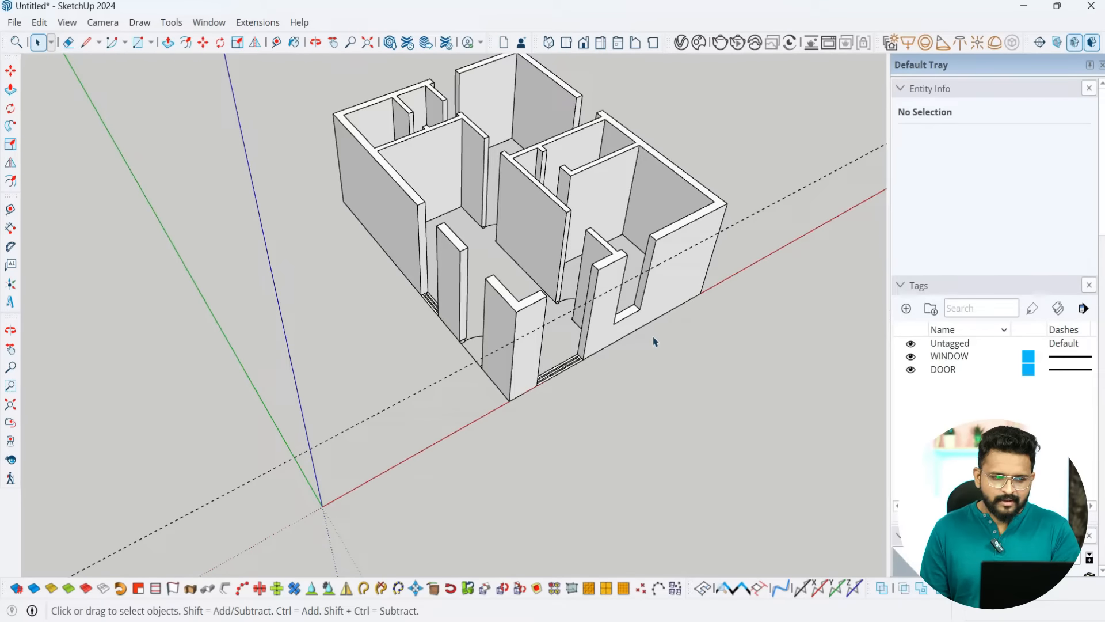
Step: Reopen the component and draw a 9" line along the green axis across the smaller window's jamb, starting where the guide crosses its outer edge
middle_drag(489, 442, 520, 407)
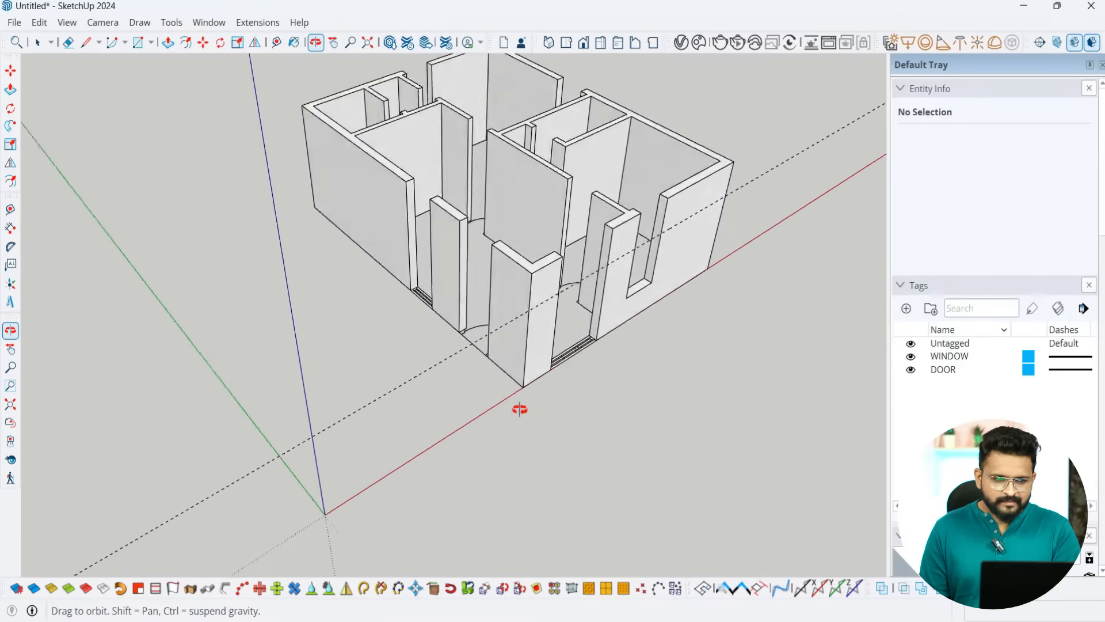
scroll(700, 313, up, 3)
scroll(659, 237, up, 2)
scroll(659, 238, up, 2)
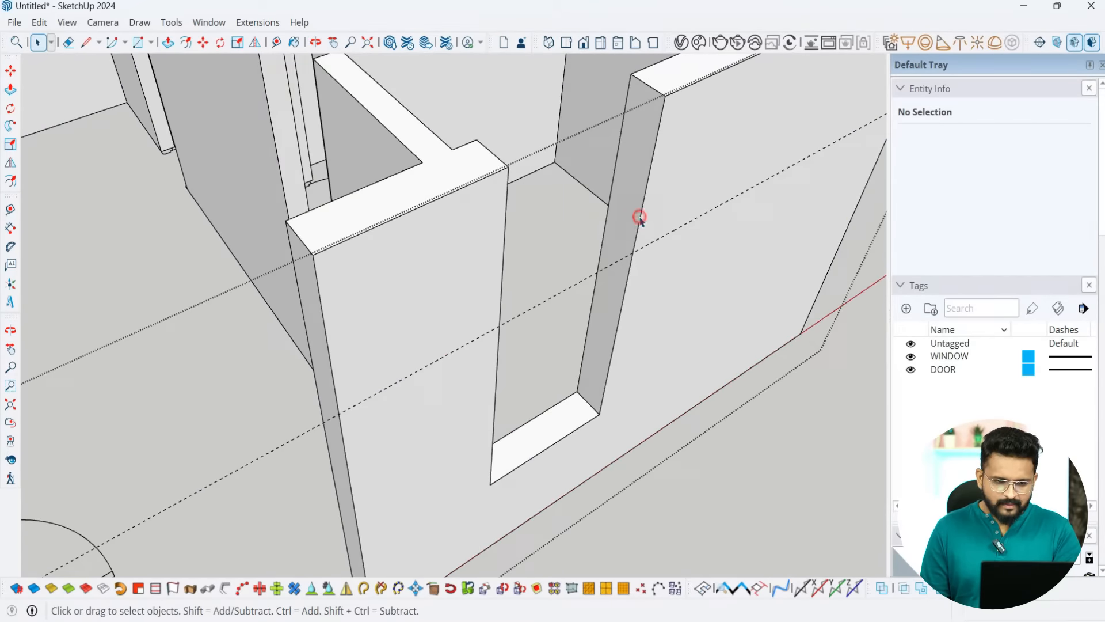
key(l)
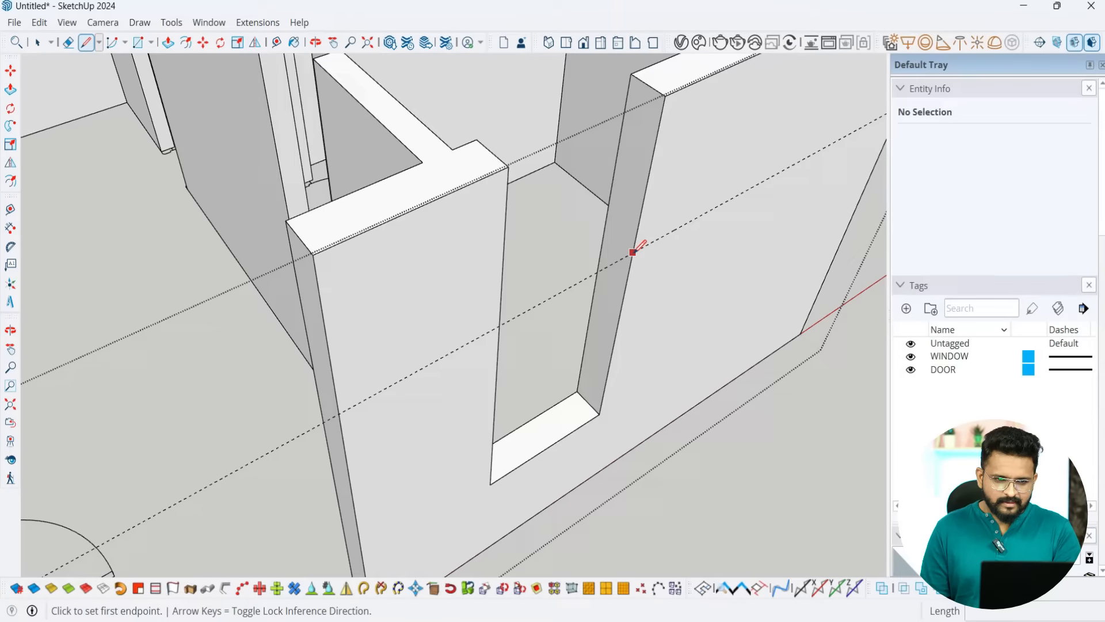
click(633, 252)
scroll(634, 252, up, 2)
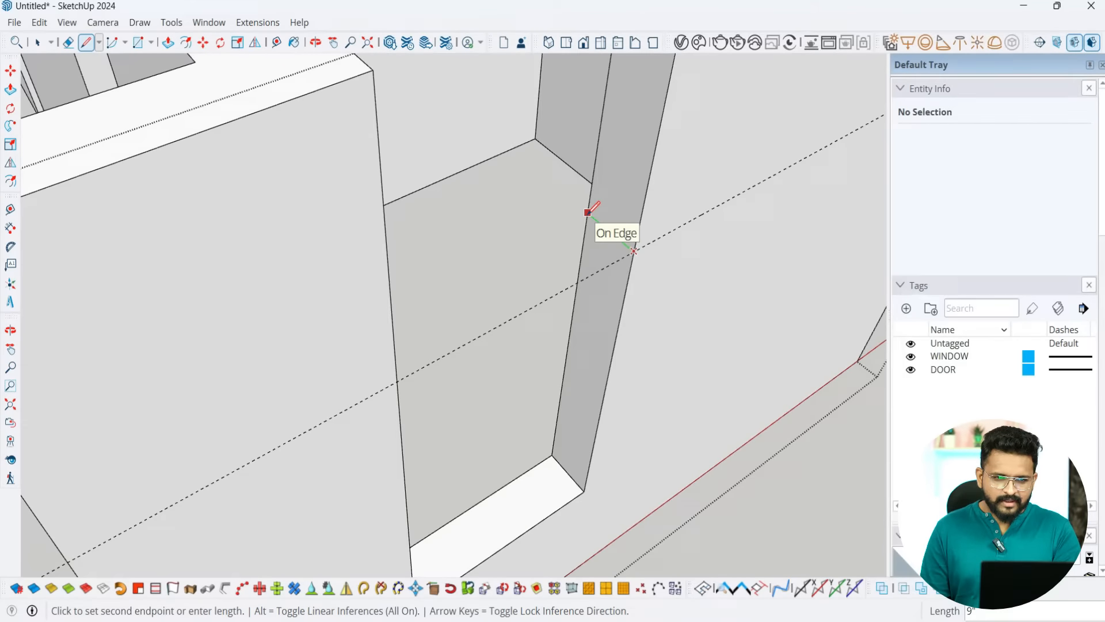
scroll(587, 212, down, 5)
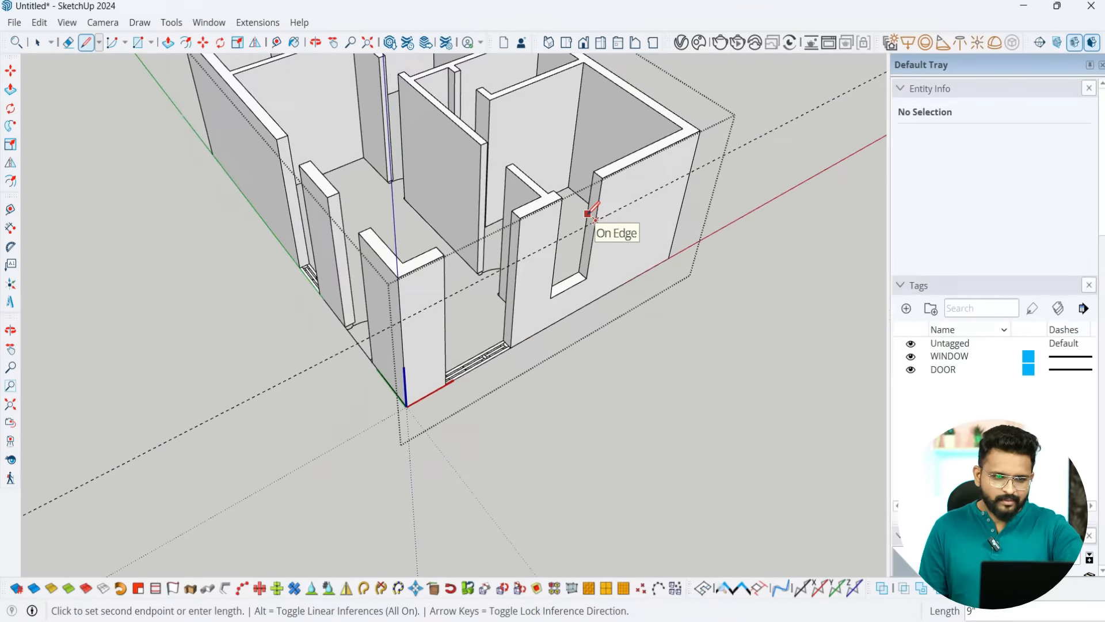
scroll(588, 212, up, 4)
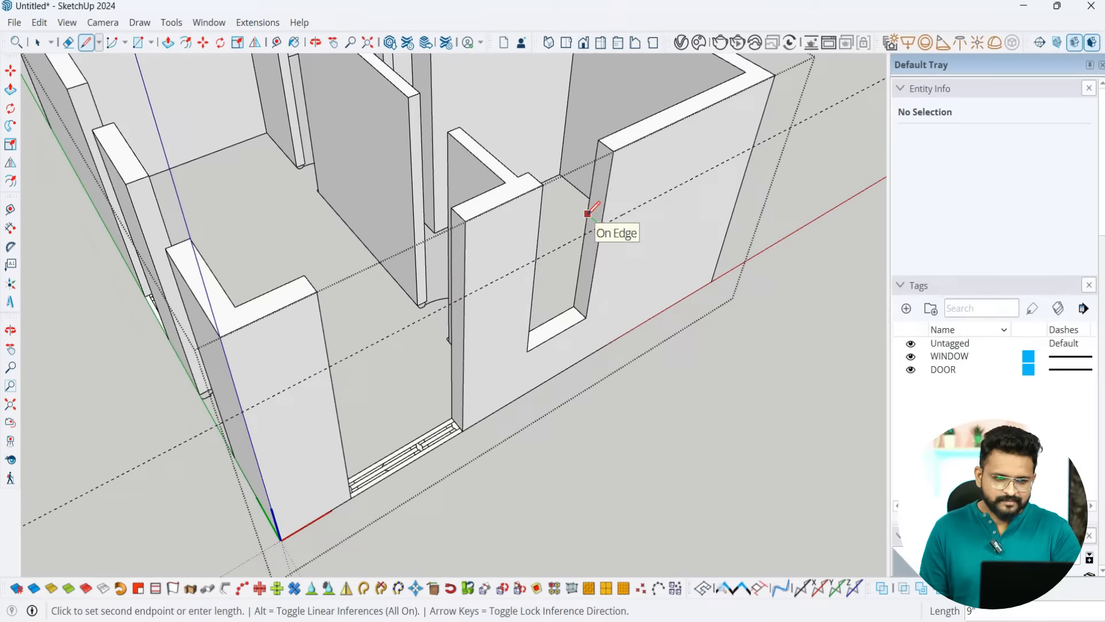
scroll(588, 212, down, 5)
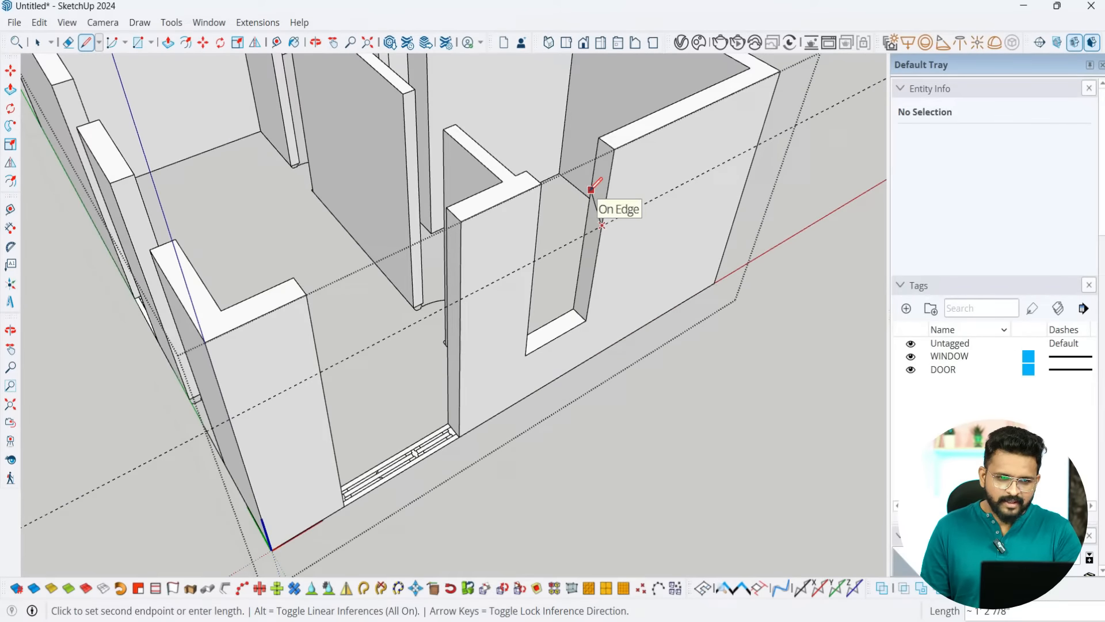
scroll(591, 207, up, 4)
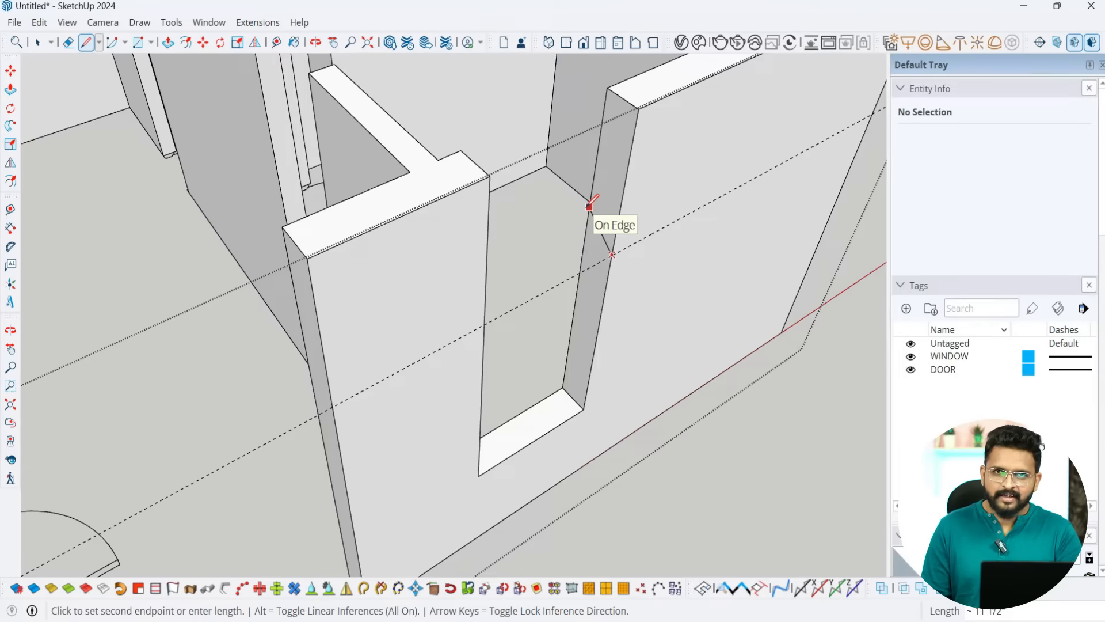
scroll(589, 205, up, 2)
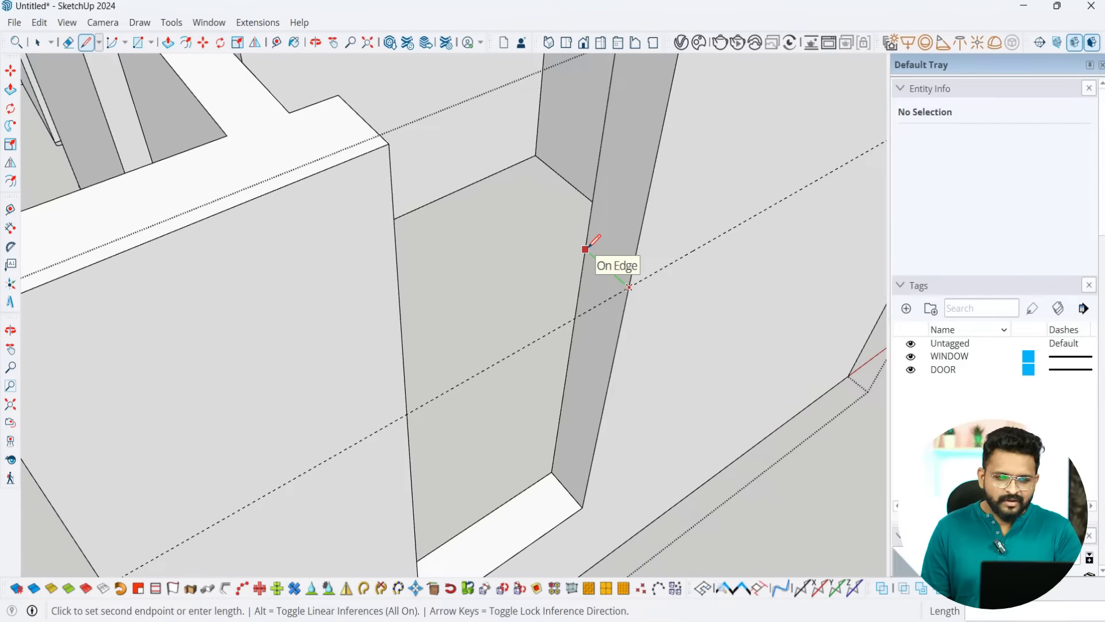
scroll(586, 248, down, 5)
scroll(587, 248, up, 2)
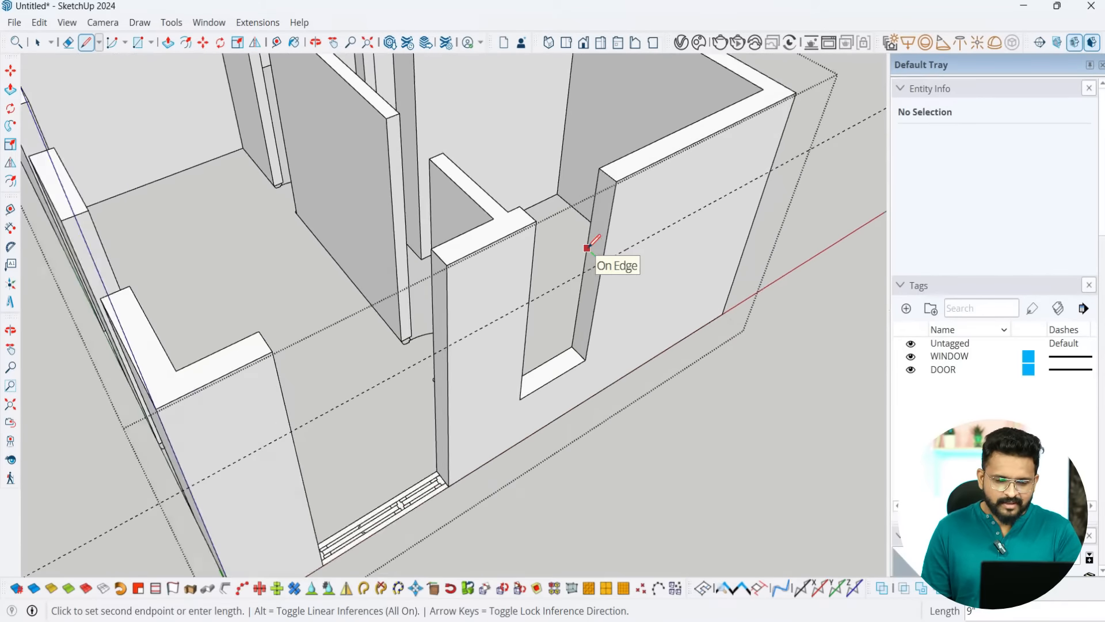
scroll(587, 248, up, 2)
scroll(586, 249, up, 2)
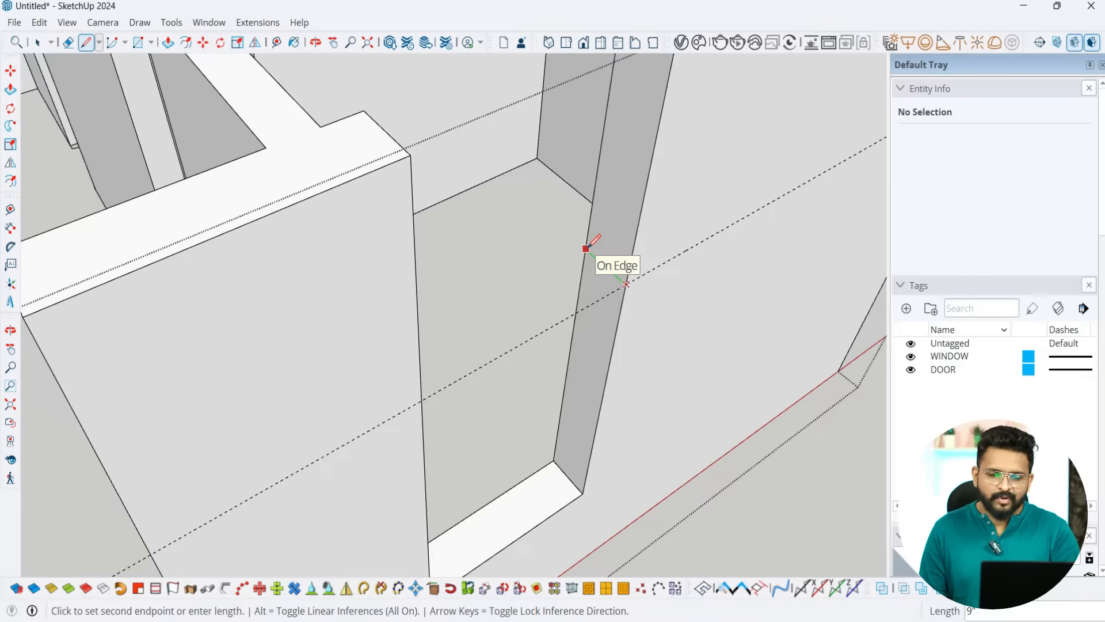
key(Escape)
scroll(588, 246, down, 2)
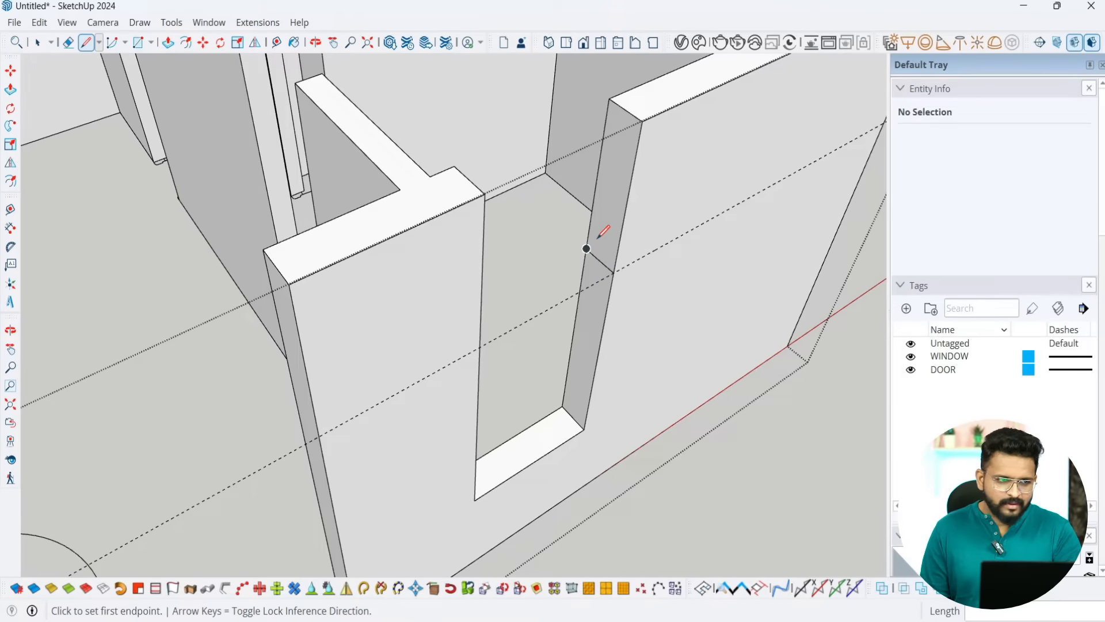
Step: Push/Pull the jamb face above the new line 3' across the window opening to the opposite wall, forming the lintel
click(168, 47)
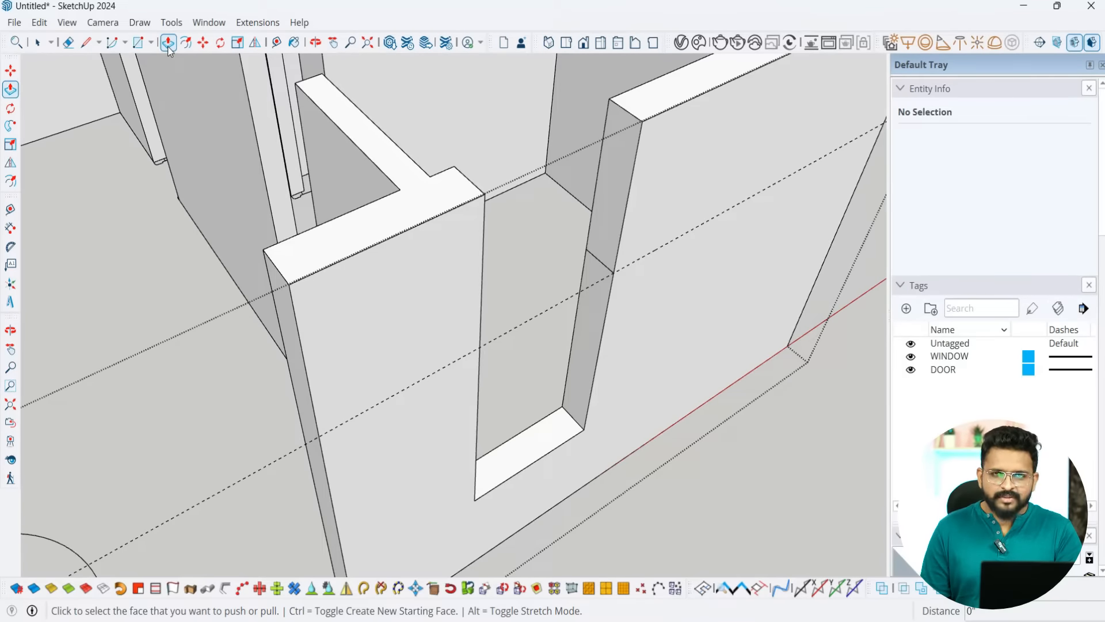
click(604, 230)
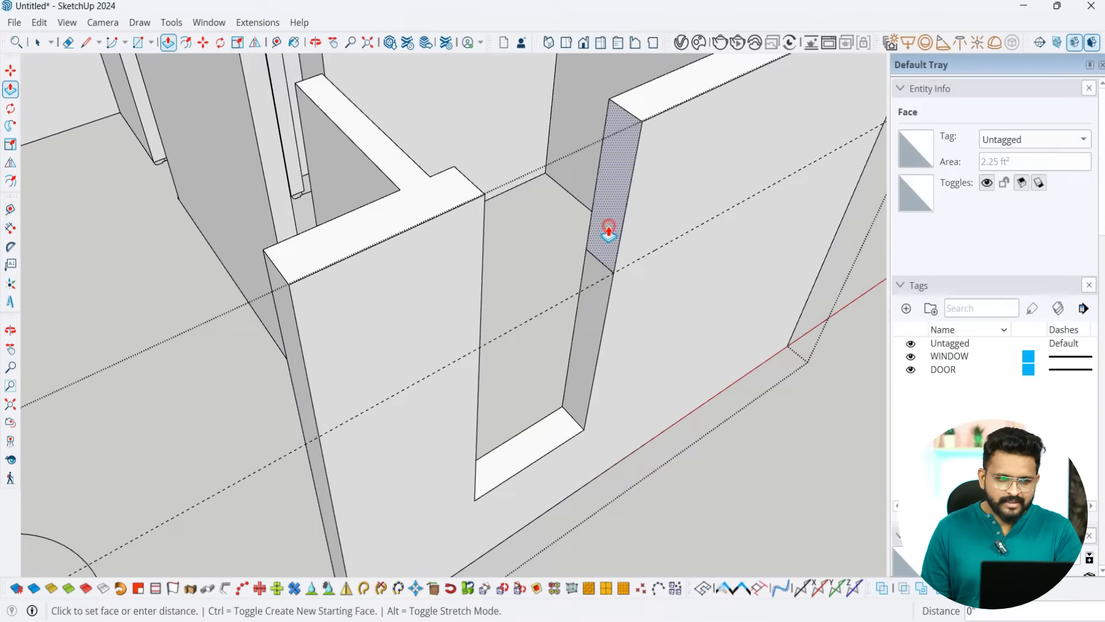
click(484, 226)
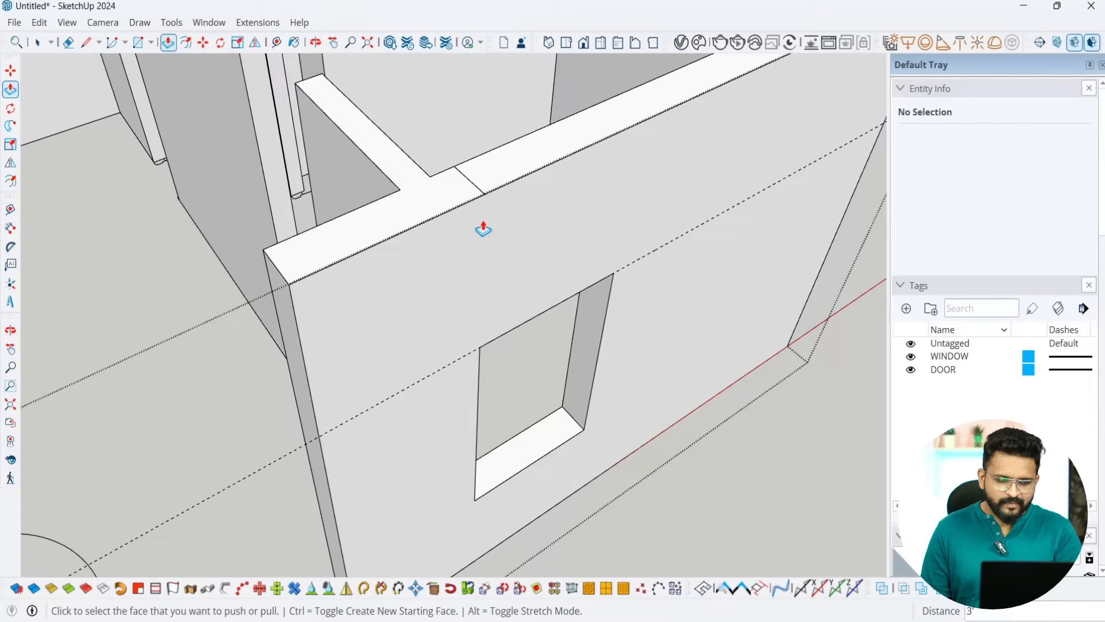
Step: Draw a 9" line across the larger window's jamb, starting where the guide crosses its outer edge
mouse_move(484, 229)
middle_down()
mouse_move(518, 235)
mouse_move(506, 234)
mouse_move(451, 309)
mouse_move(543, 323)
middle_up()
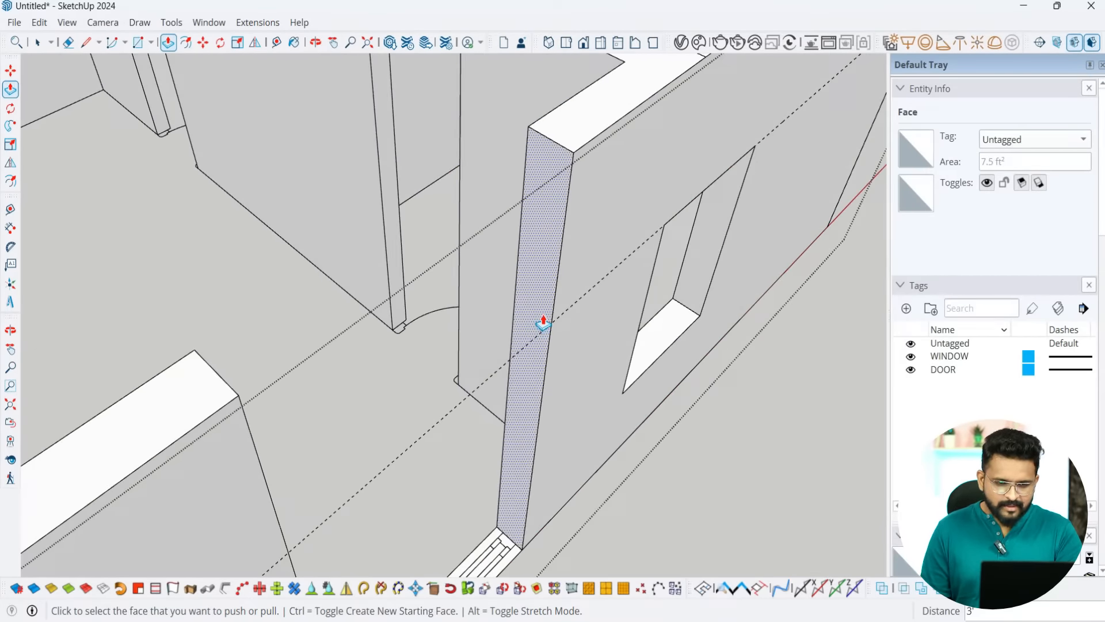
key(l)
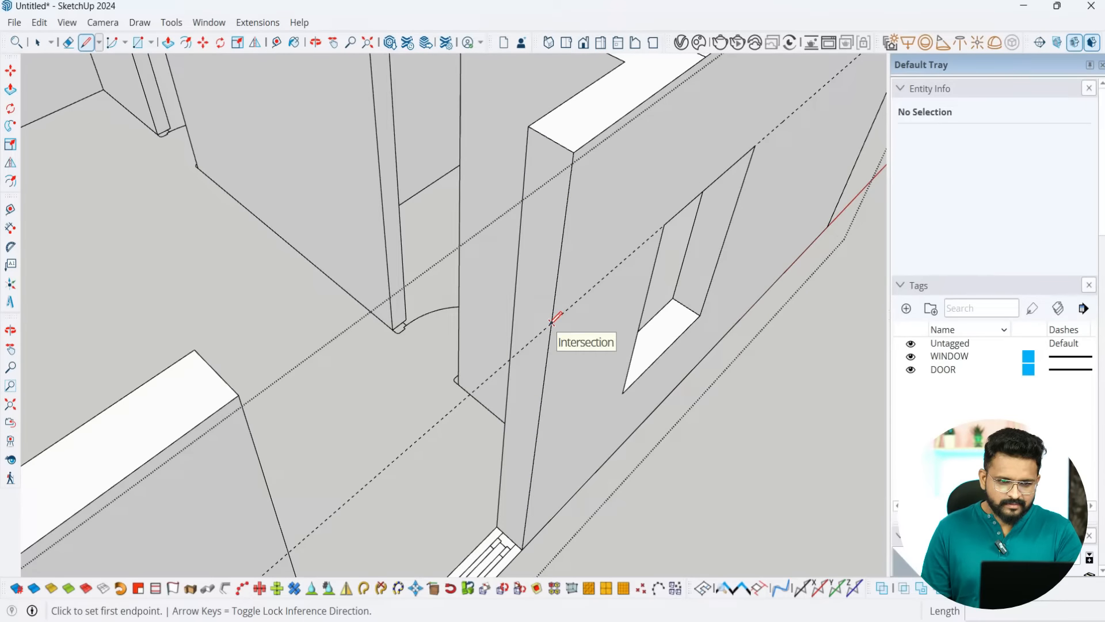
click(552, 323)
click(515, 297)
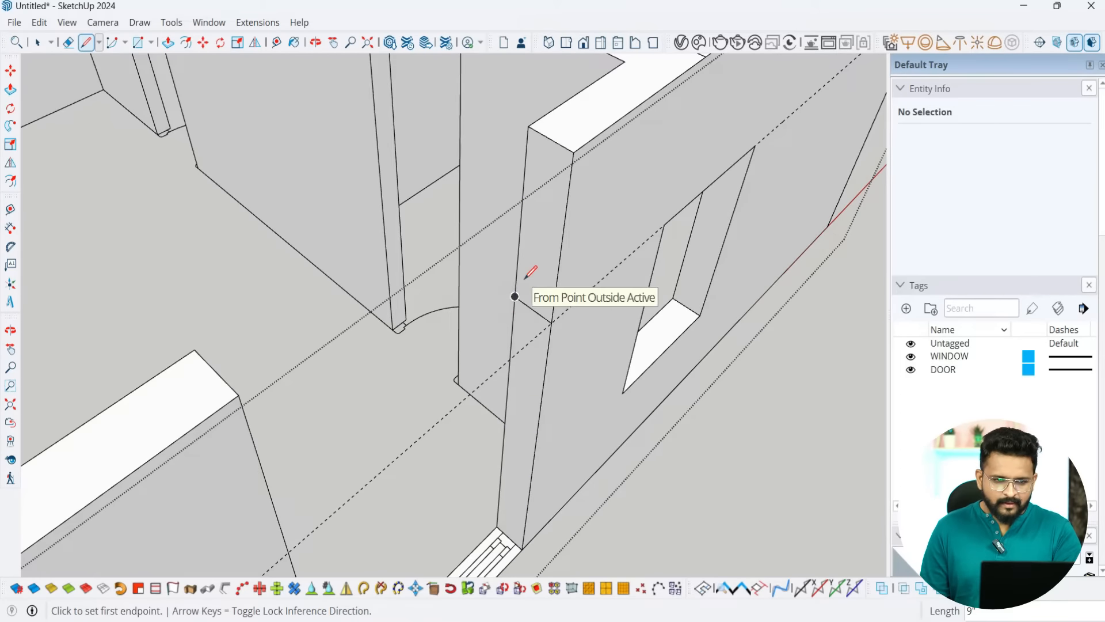
Step: Push/Pull the jamb face above the line 5' across the larger window opening to the opposite wall, forming the lintel
key(p)
click(537, 272)
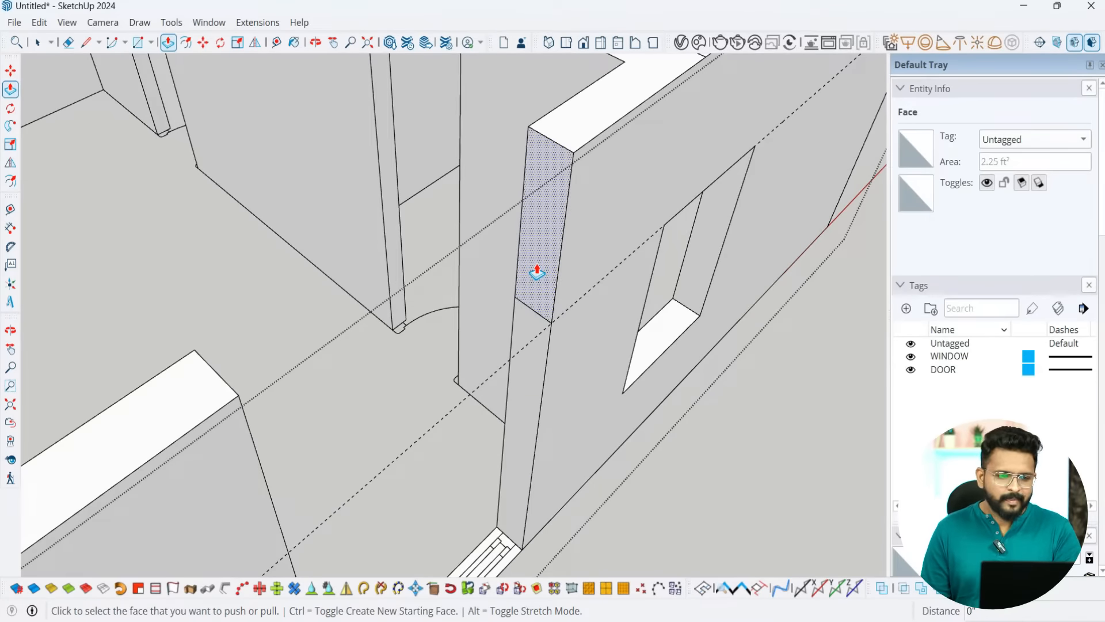
scroll(537, 273, down, 5)
click(535, 262)
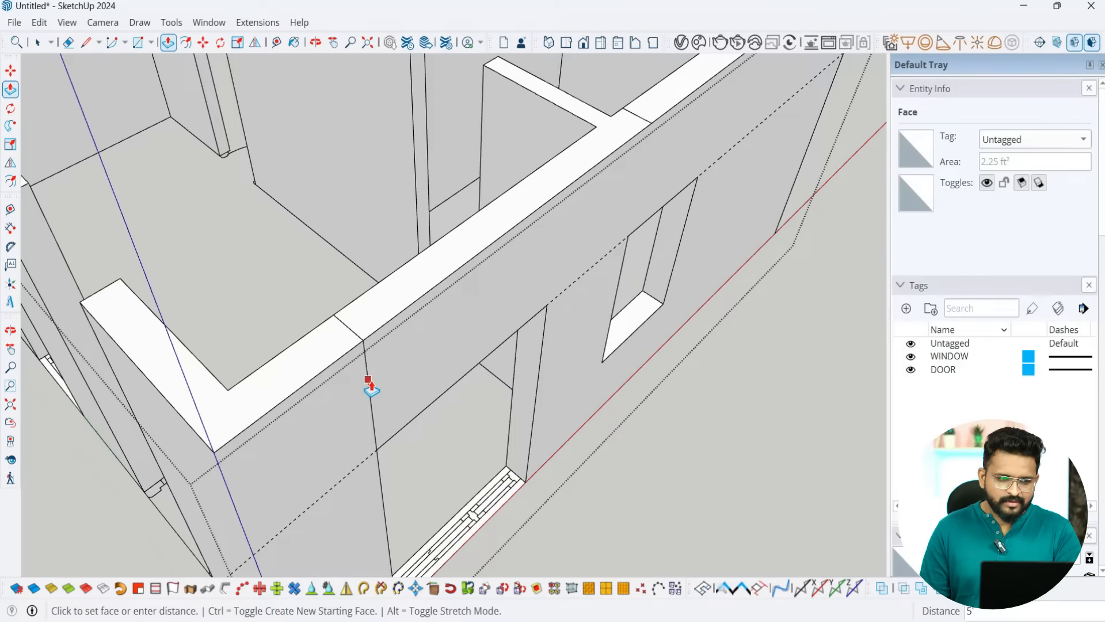
click(369, 384)
scroll(374, 368, down, 3)
scroll(381, 346, up, 4)
scroll(426, 302, down, 3)
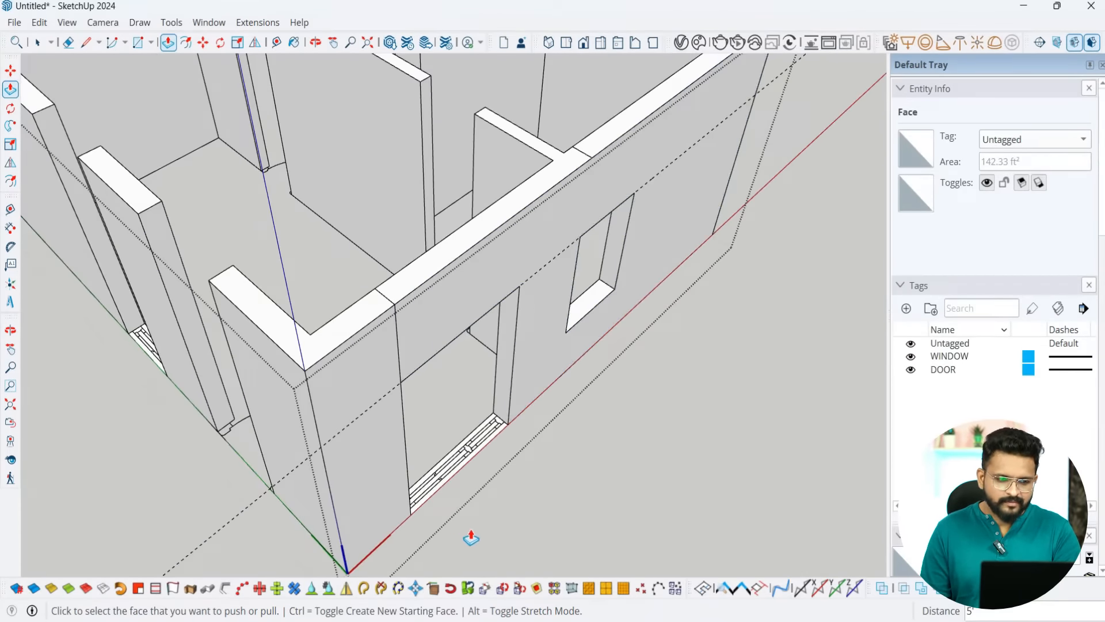
Step: Push/Pull the larger window's base face up 2' 6", matching the smaller window's sill
scroll(455, 533, up, 5)
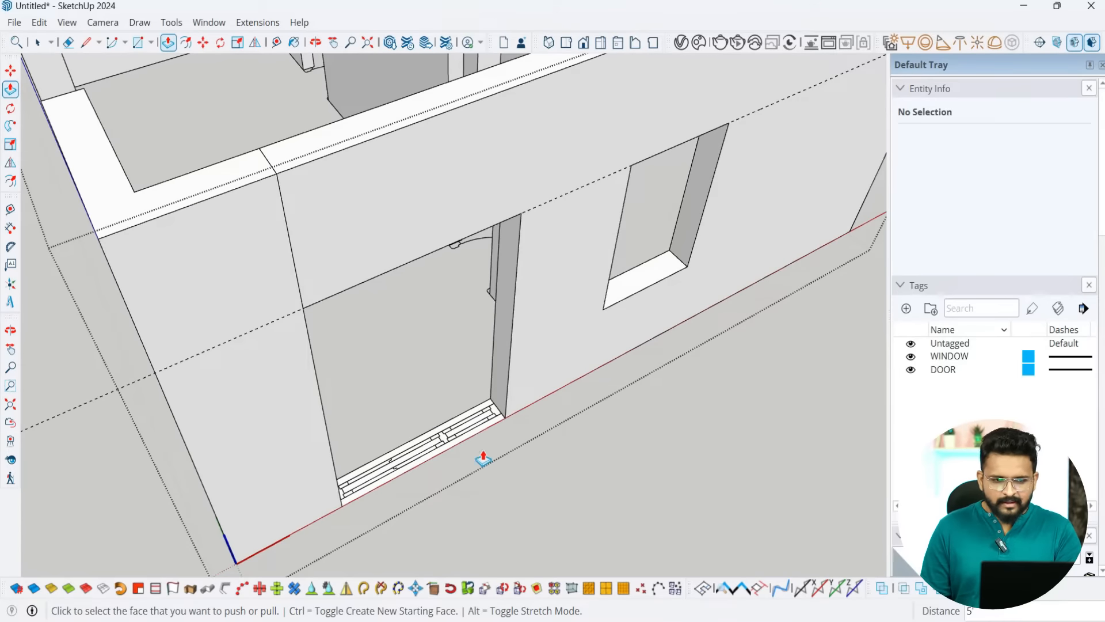
click(472, 431)
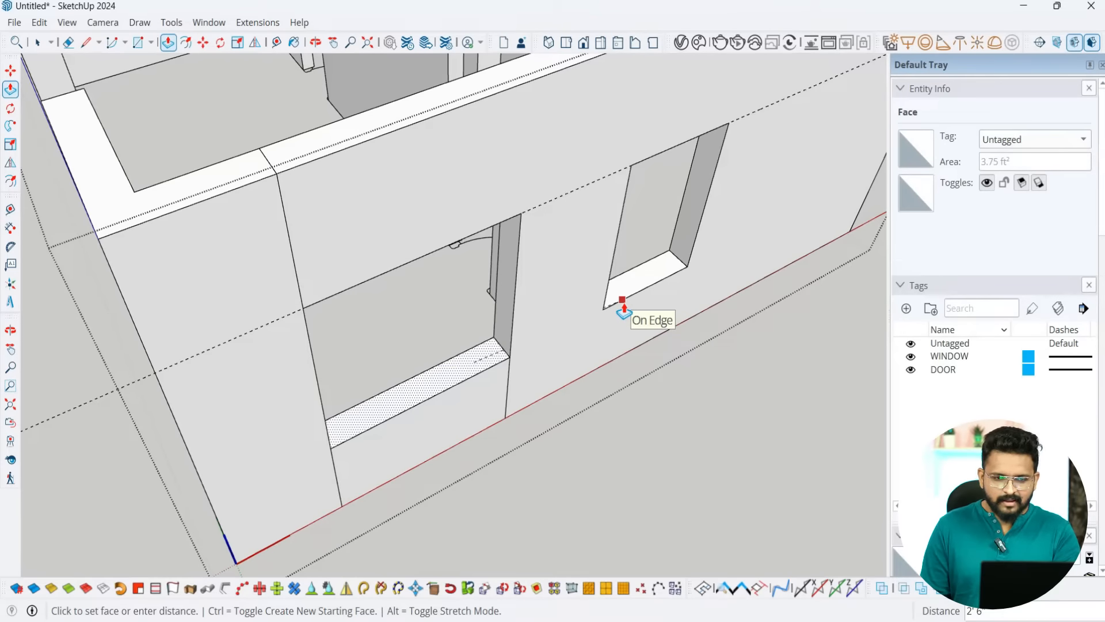
click(622, 305)
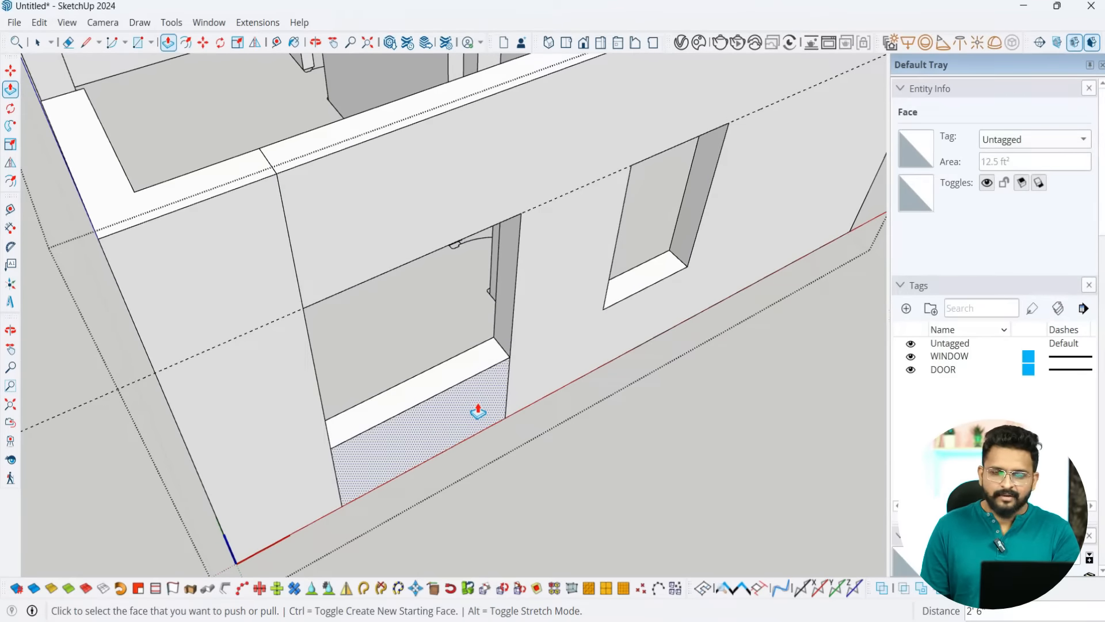
Step: Erase the leftover seam edges around the larger window, on the outer wall face and the wall top
scroll(478, 411, down, 3)
middle_drag(478, 411, 481, 402)
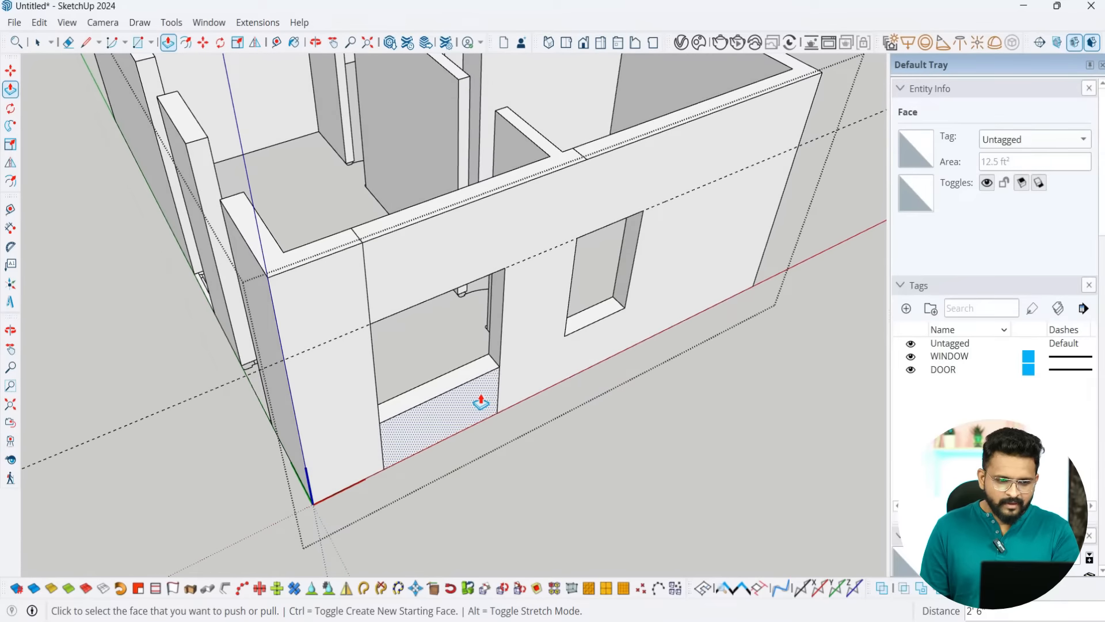
scroll(481, 403, up, 2)
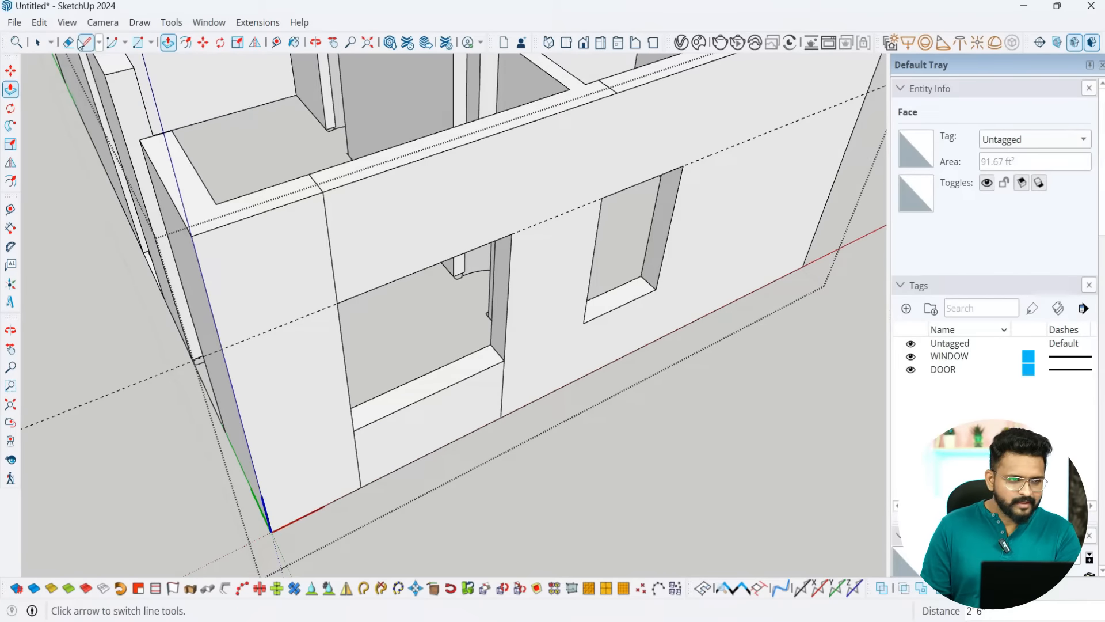
click(72, 46)
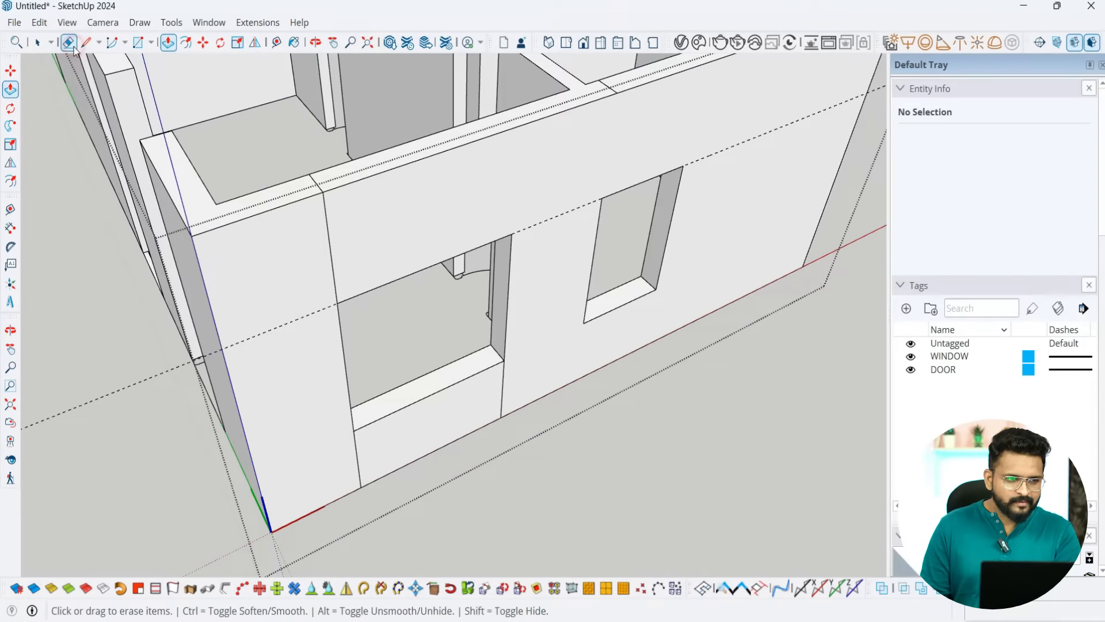
click(356, 452)
drag(487, 403, 530, 371)
mouse_move(392, 234)
mouse_down()
mouse_move(346, 232)
mouse_move(300, 206)
mouse_up()
click(317, 183)
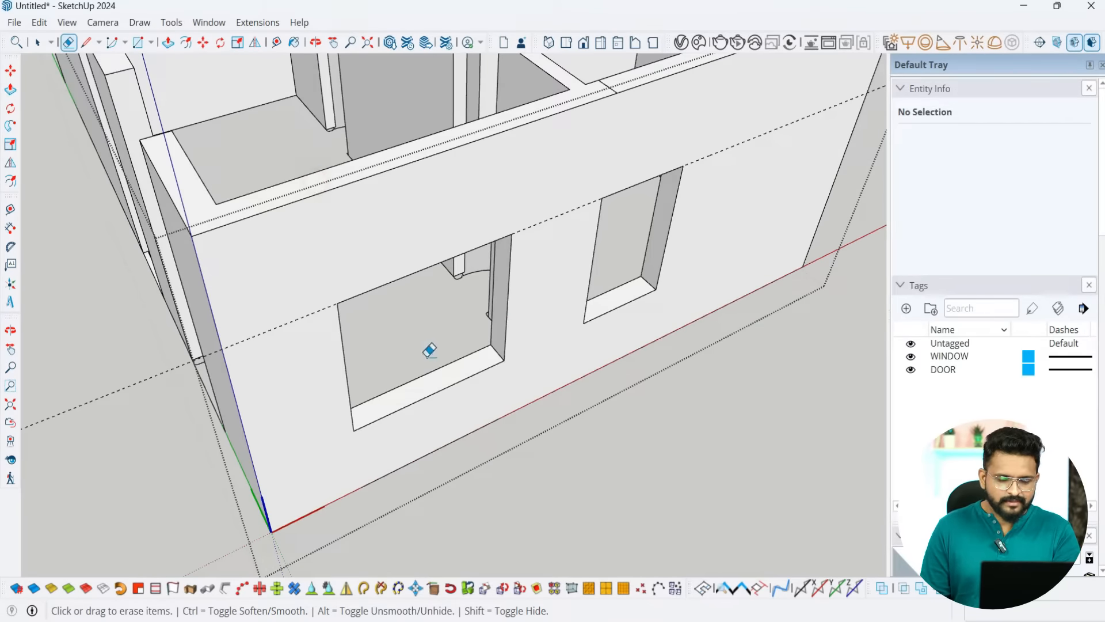
Step: Place a guide 7' above the base edge of the main door's jamb
scroll(485, 413, down, 5)
key(space)
mouse_move(505, 416)
middle_down()
mouse_move(547, 387)
mouse_move(442, 324)
mouse_move(532, 418)
mouse_move(489, 431)
mouse_move(458, 418)
middle_up()
mouse_move(315, 305)
middle_down()
mouse_move(388, 337)
mouse_move(563, 365)
middle_up()
middle_drag(593, 377, 647, 434)
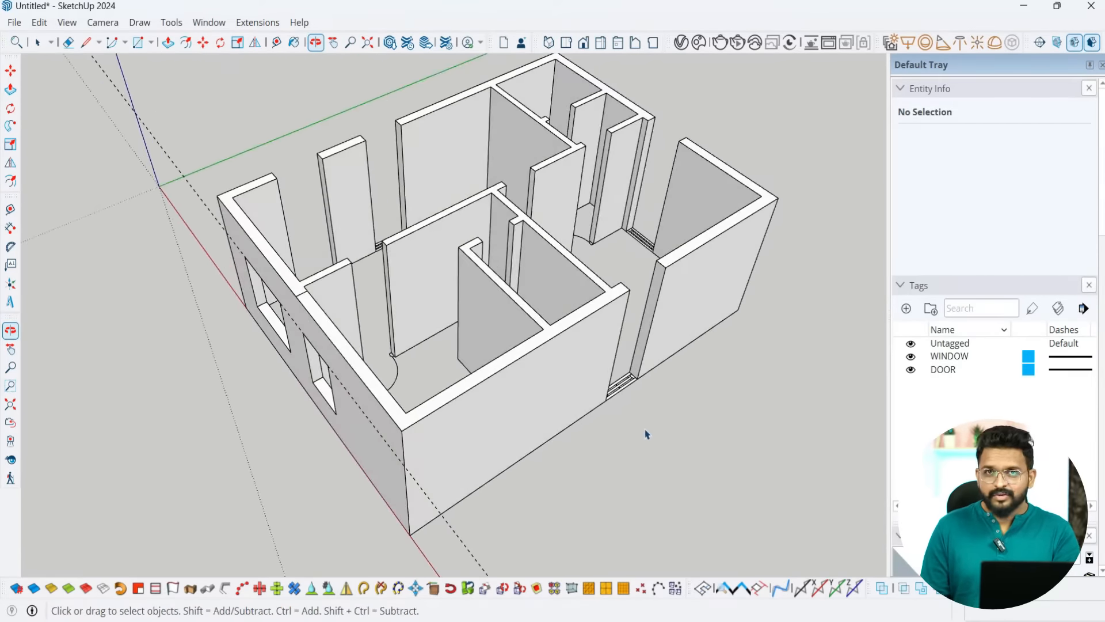
middle_drag(564, 451, 82, 472)
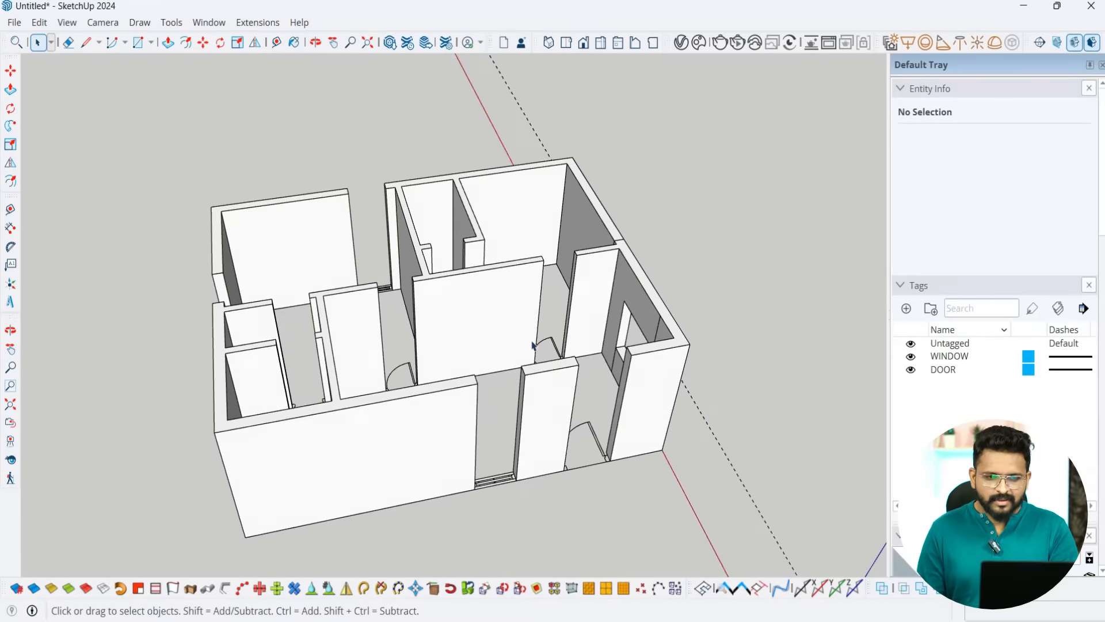
middle_drag(610, 426, 653, 438)
scroll(649, 405, up, 5)
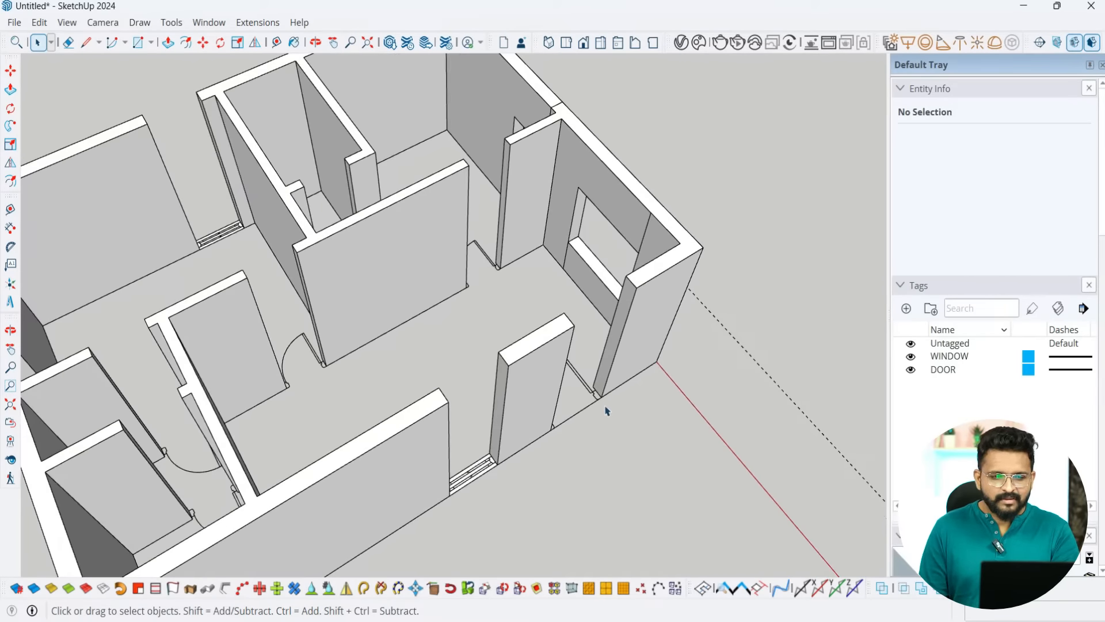
scroll(606, 410, up, 6)
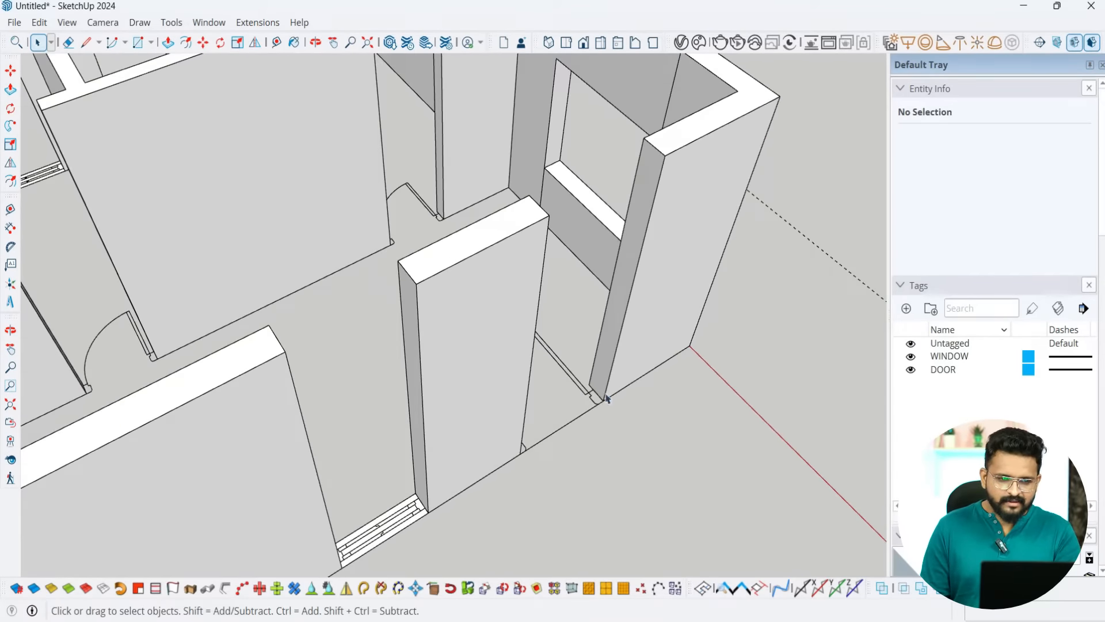
scroll(606, 397, down, 5)
scroll(603, 401, up, 5)
scroll(603, 400, up, 4)
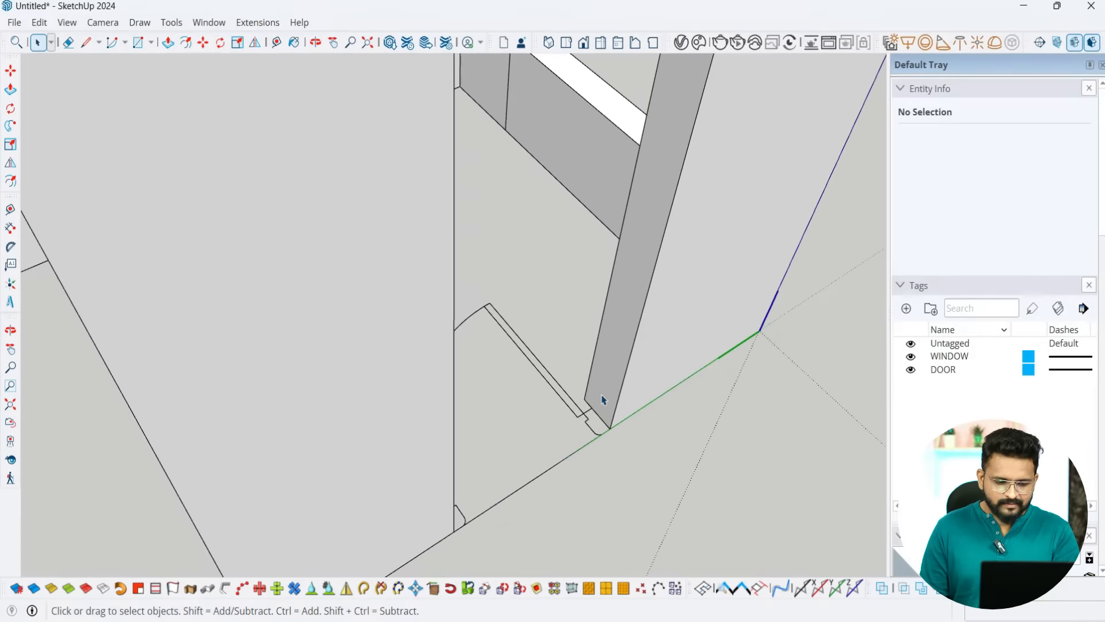
key(t)
click(601, 417)
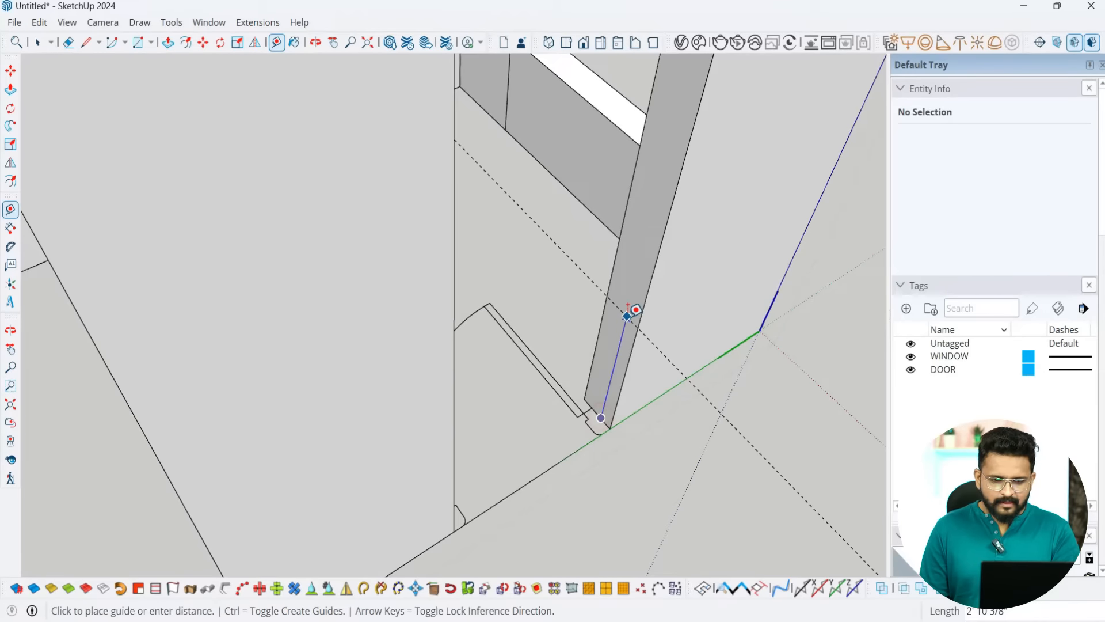
text(7)
key(Return)
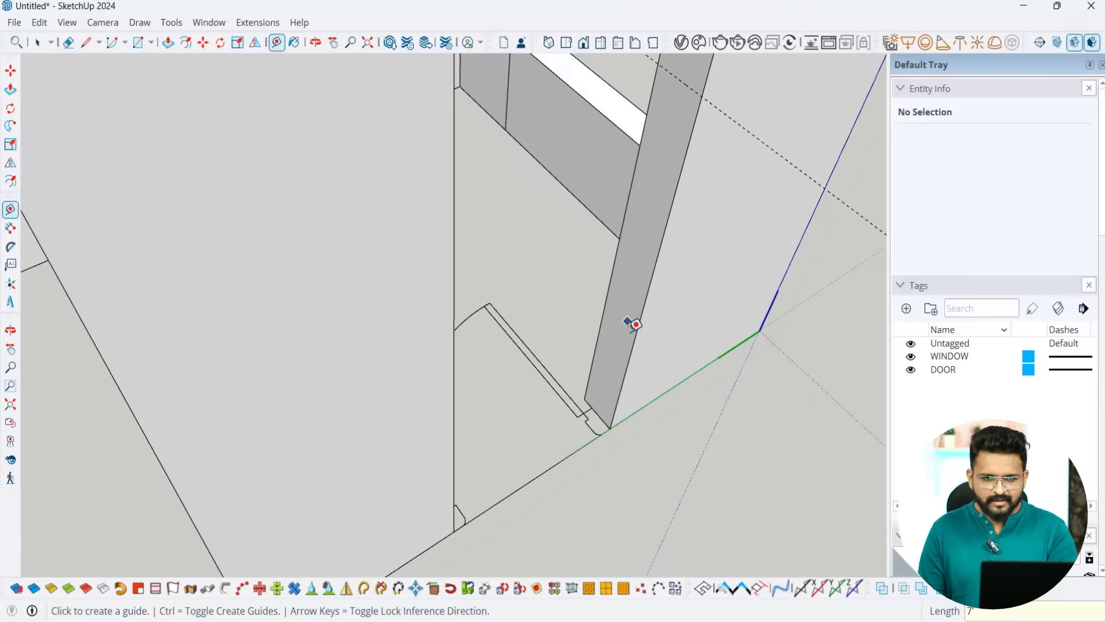
Step: Draw a line along the guide across the main door's jamb face, from its outer to its inner edge
scroll(629, 321, down, 4)
scroll(662, 252, up, 3)
key(l)
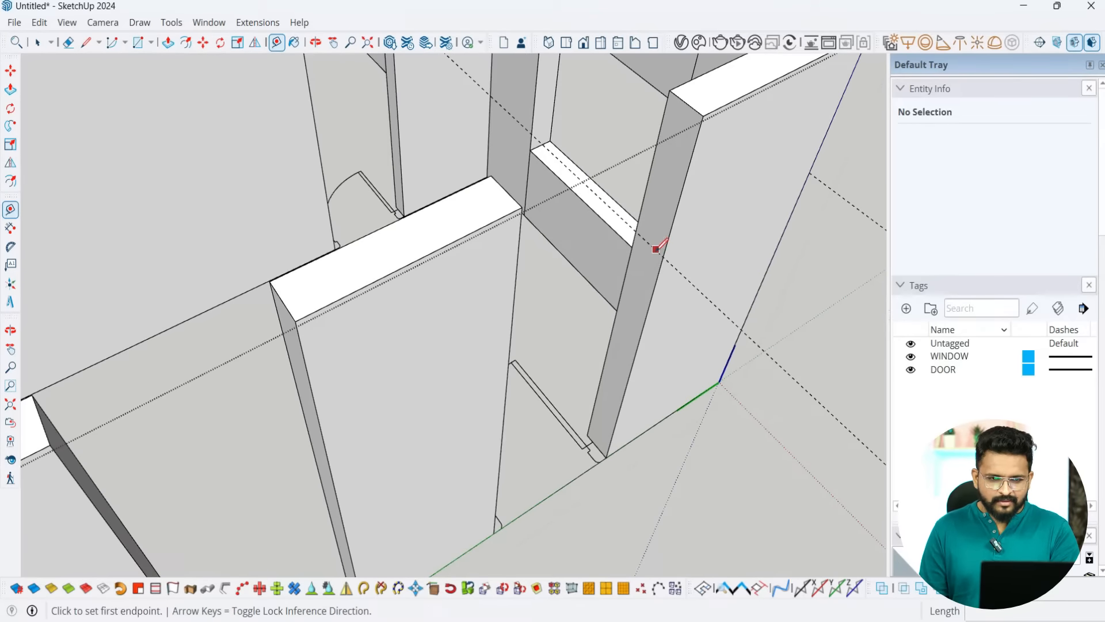
click(663, 256)
click(636, 230)
Step: Push/Pull the jamb face above the line across the main door opening to form the lintel, and erase the leftover seam edges
key(p)
click(658, 217)
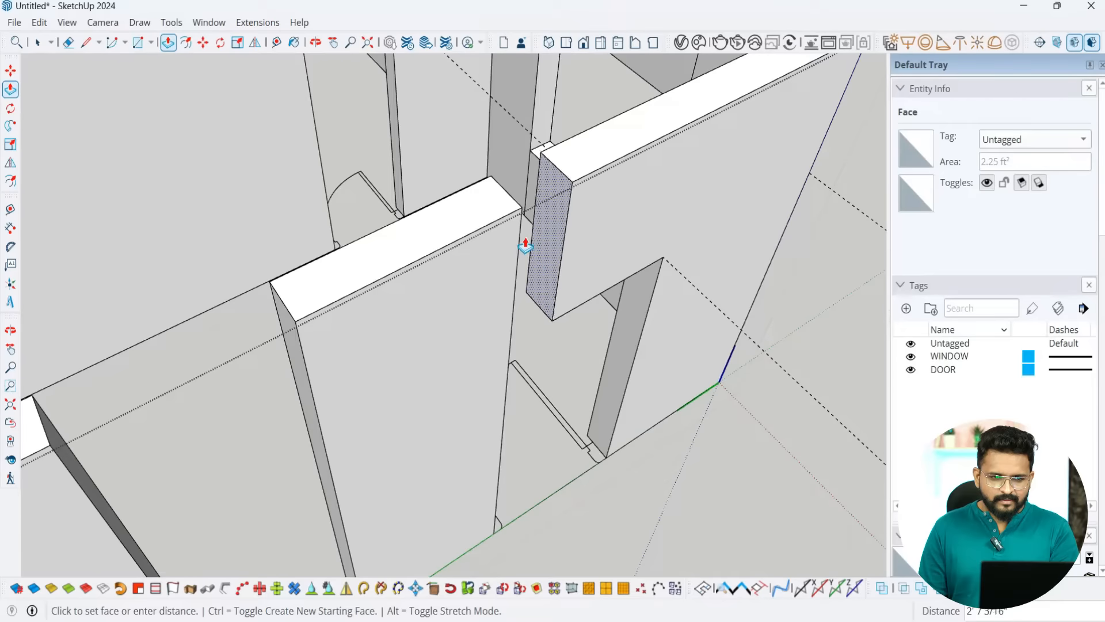
click(521, 241)
key(e)
click(519, 250)
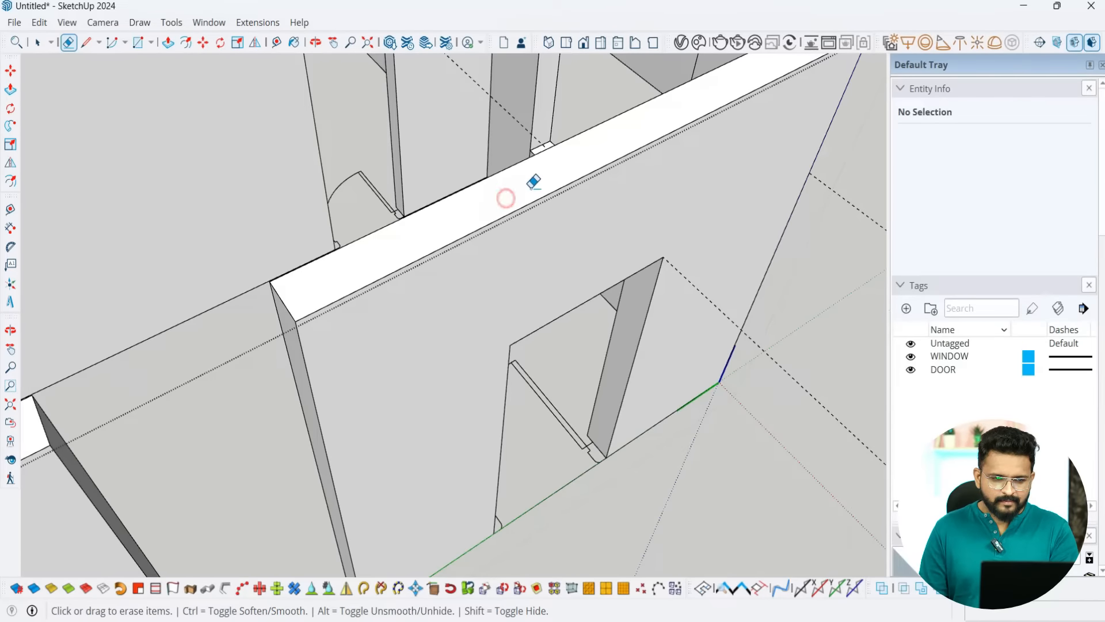
scroll(558, 289, down, 5)
key(space)
middle_drag(631, 374, 190, 223)
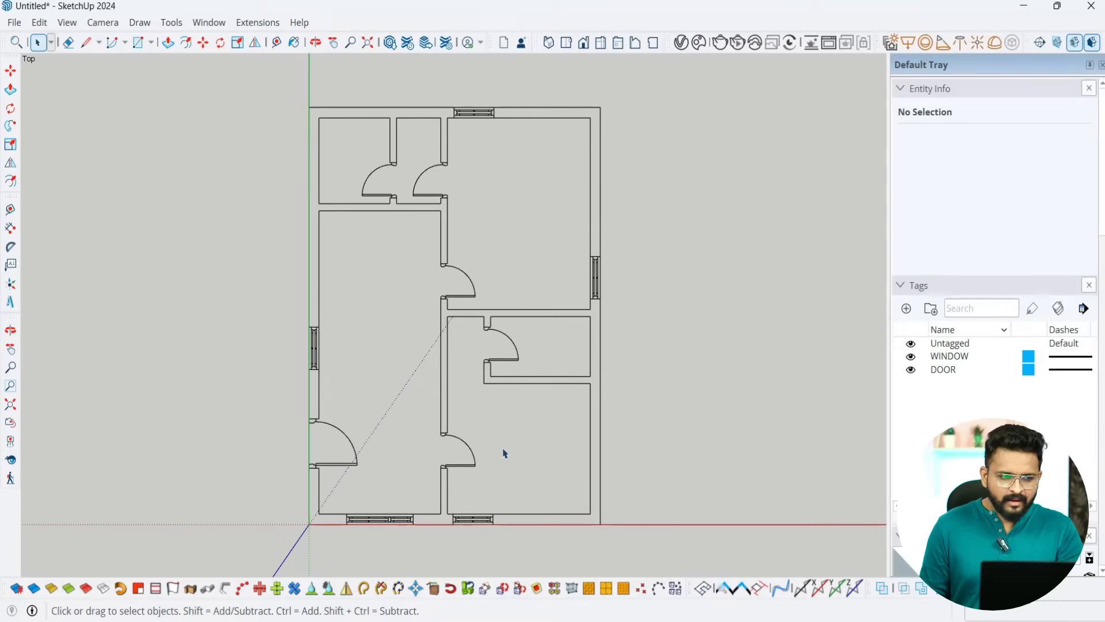
Step: On the flat floor plan, trace the corner wall segment between the main door and the larger window with lines to create its face
middle_drag(504, 452, 387, 165)
scroll(351, 487, up, 4)
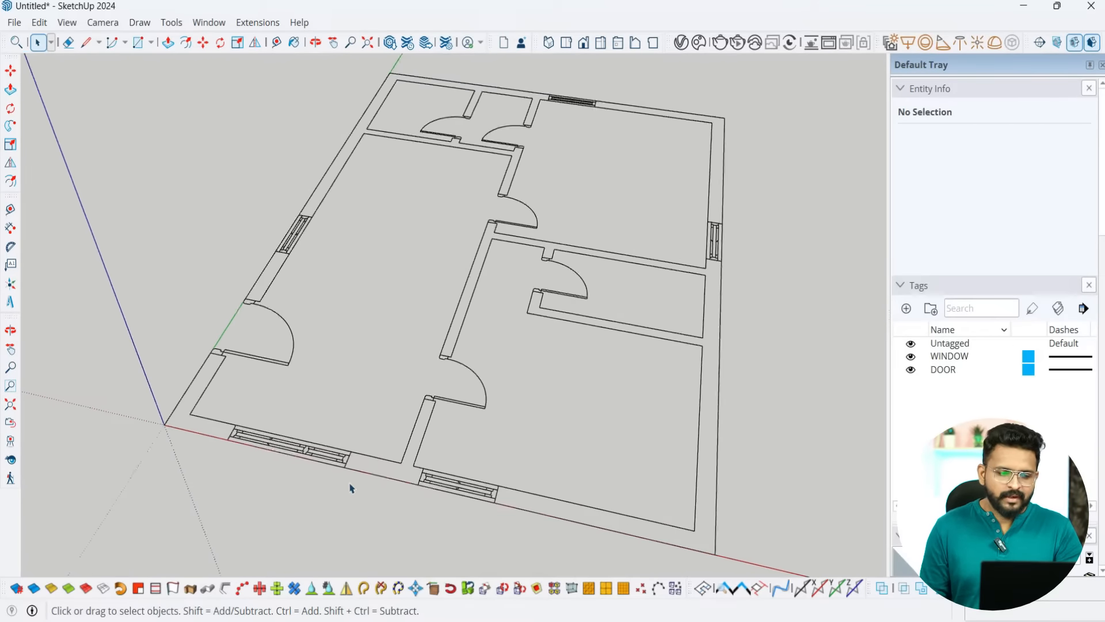
click(86, 42)
scroll(236, 176, up, 2)
scroll(236, 174, down, 2)
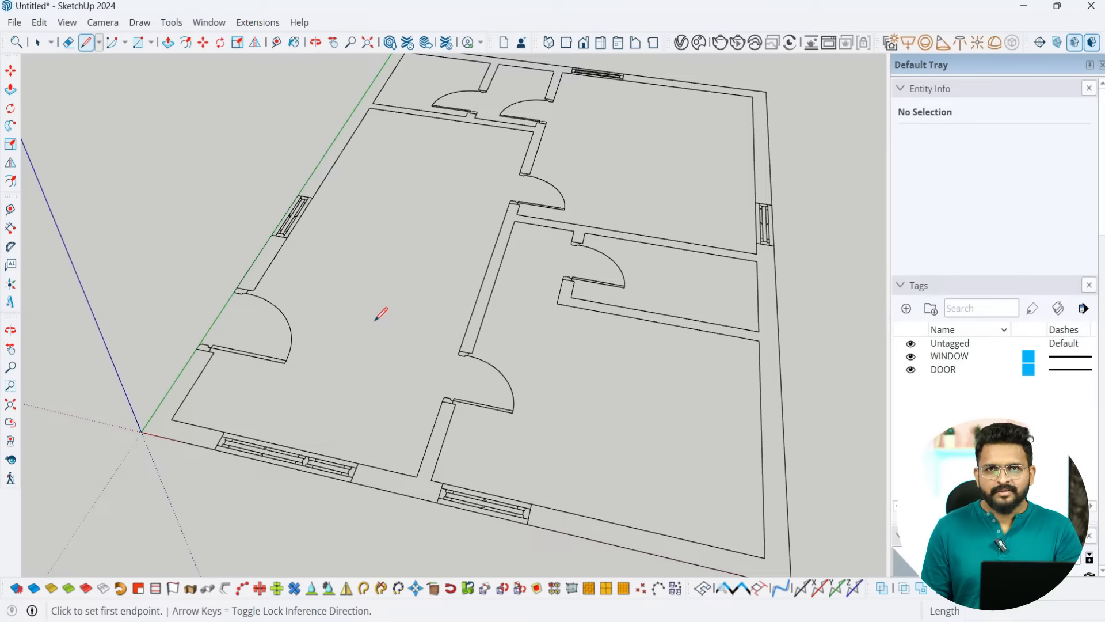
scroll(346, 323, down, 1)
scroll(190, 346, up, 4)
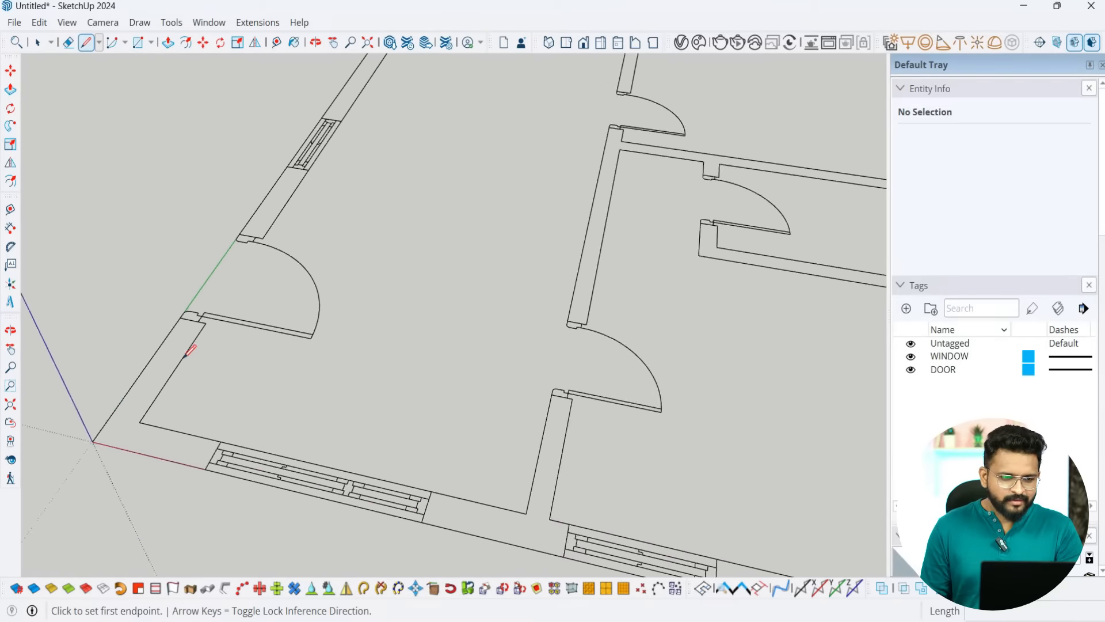
click(179, 288)
scroll(288, 306, down, 2)
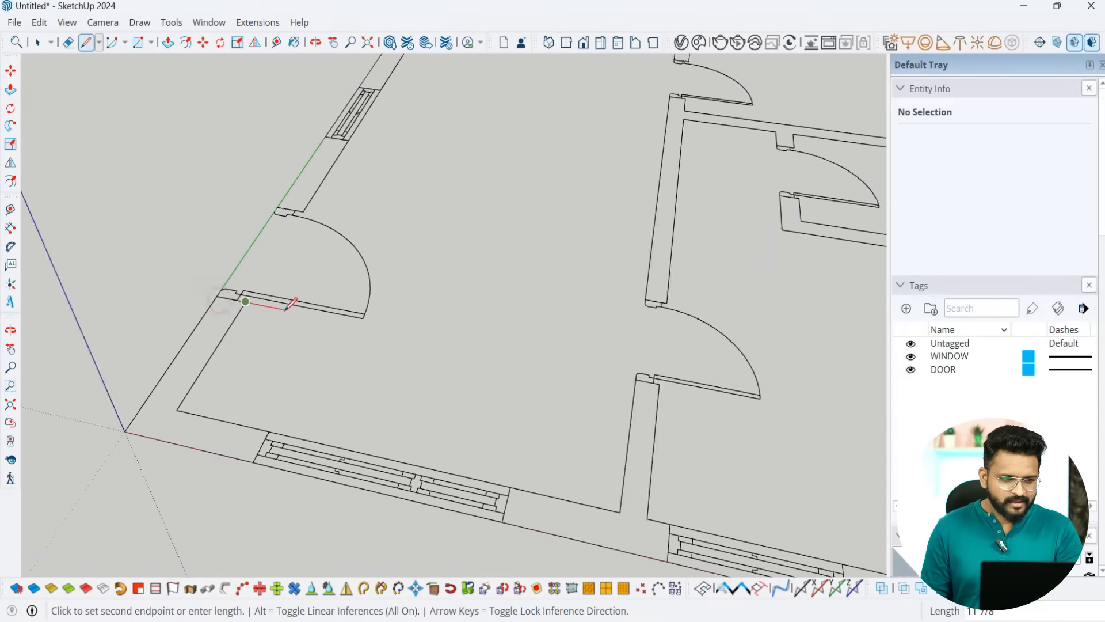
click(252, 462)
click(124, 431)
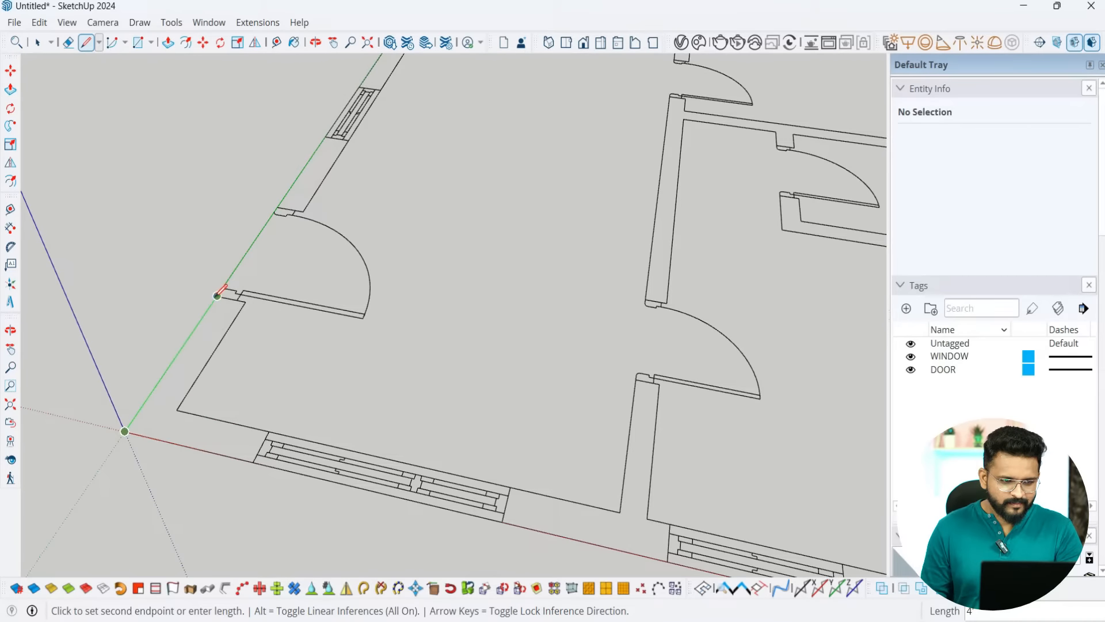
click(218, 295)
scroll(491, 326, down, 3)
scroll(333, 377, up, 2)
key(space)
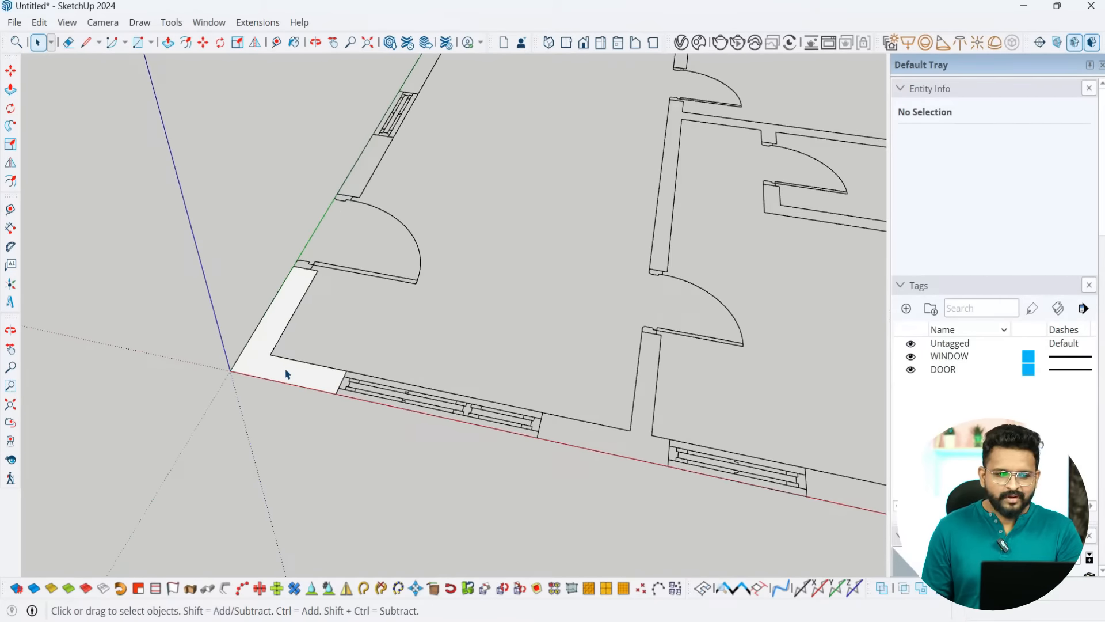
Step: Make a group from the traced corner wall face and its edges between the main door and the larger window
scroll(266, 397, down, 2)
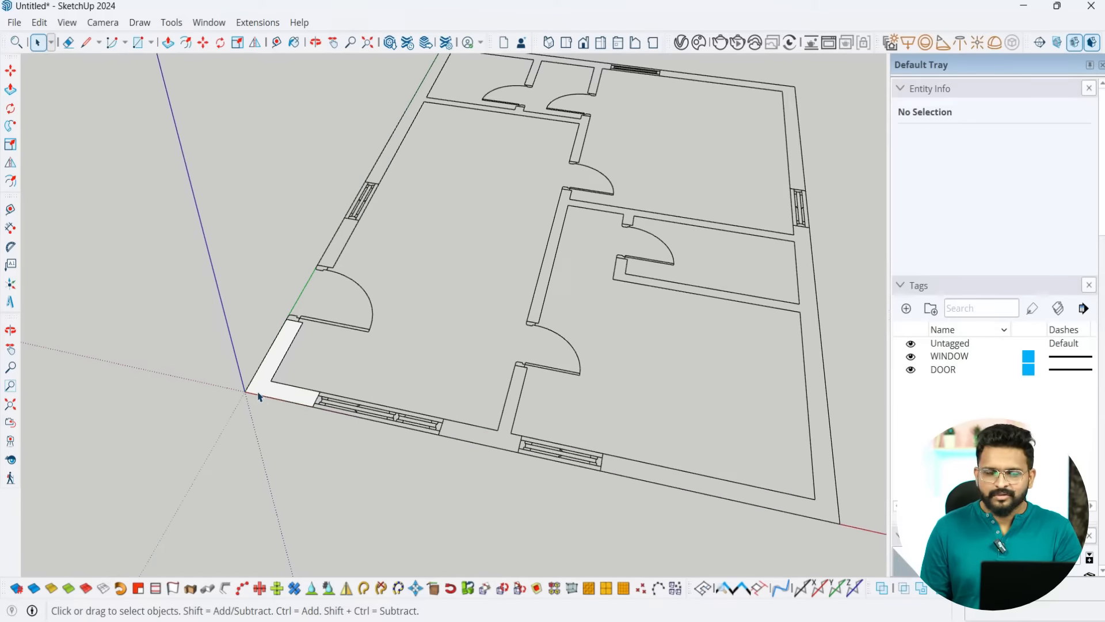
middle_drag(259, 399, 275, 484)
scroll(262, 495, up, 1)
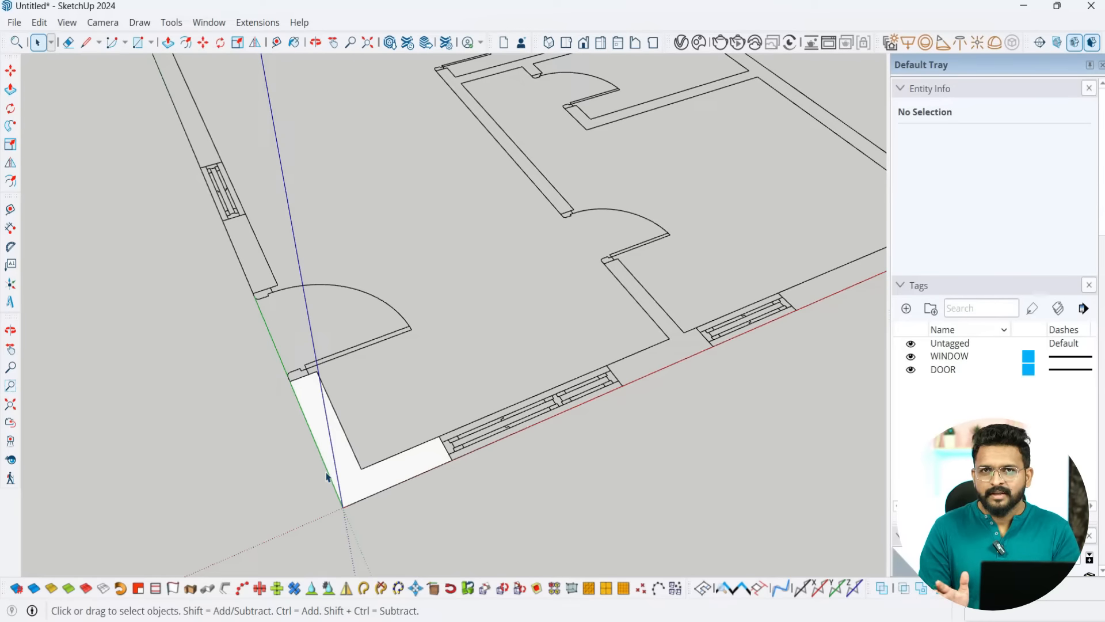
scroll(326, 476, down, 3)
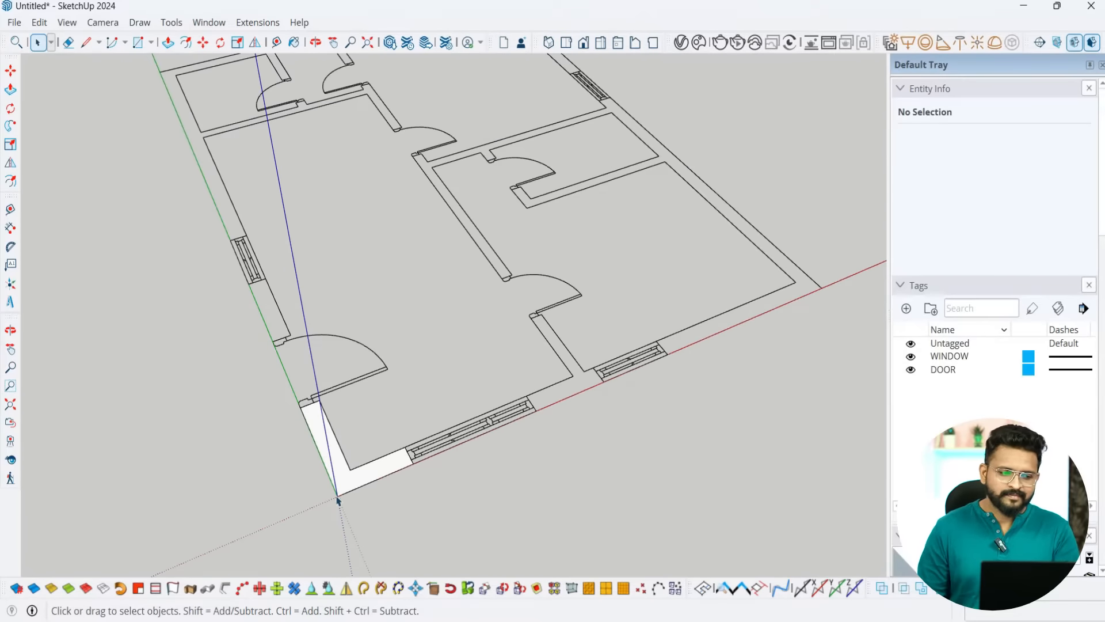
middle_drag(326, 476, 494, 460)
scroll(475, 468, up, 3)
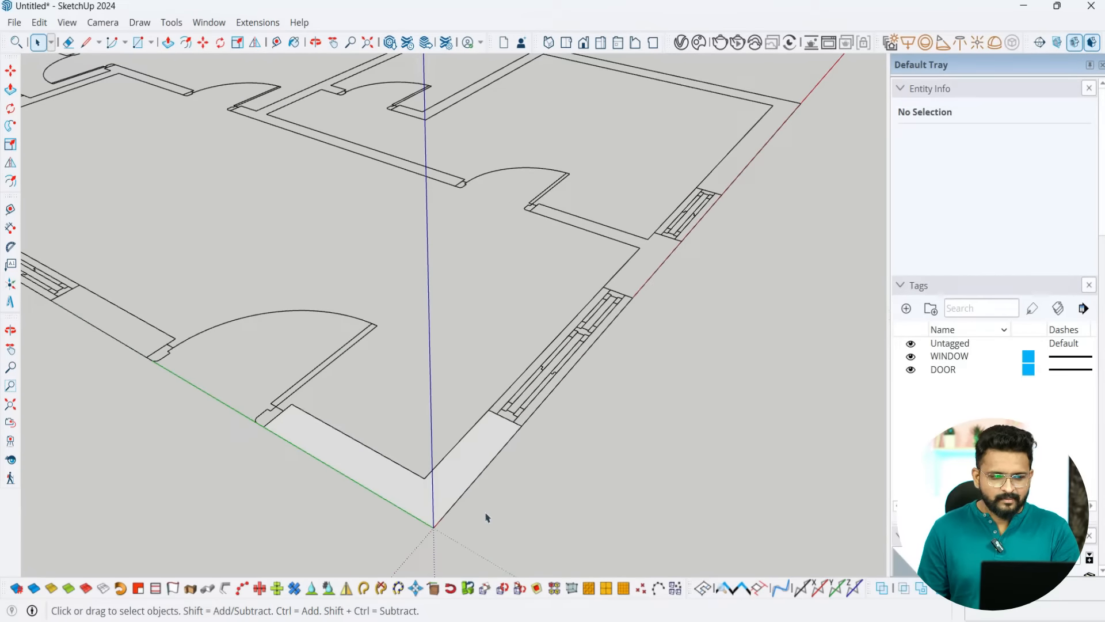
scroll(487, 518, down, 3)
scroll(488, 493, up, 3)
double_click(486, 489)
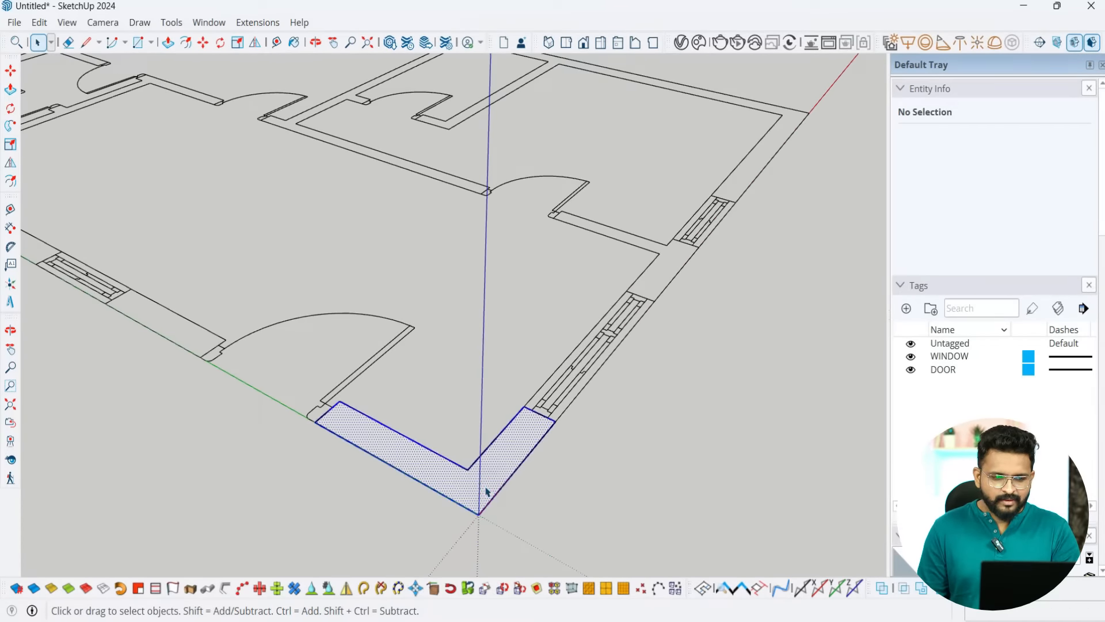
right_click(485, 490)
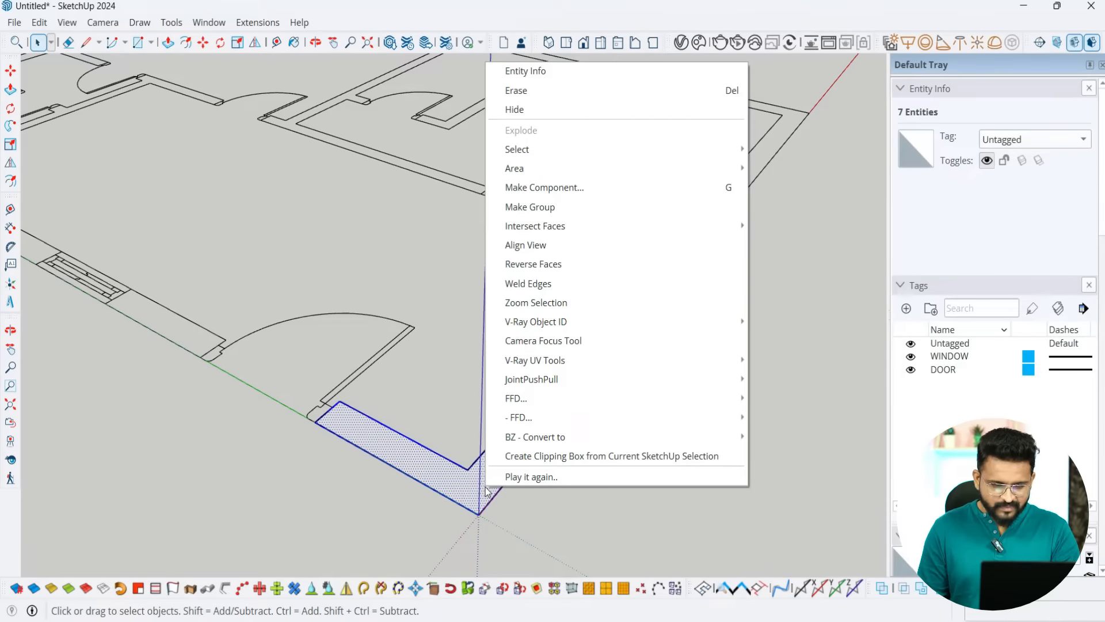
click(564, 207)
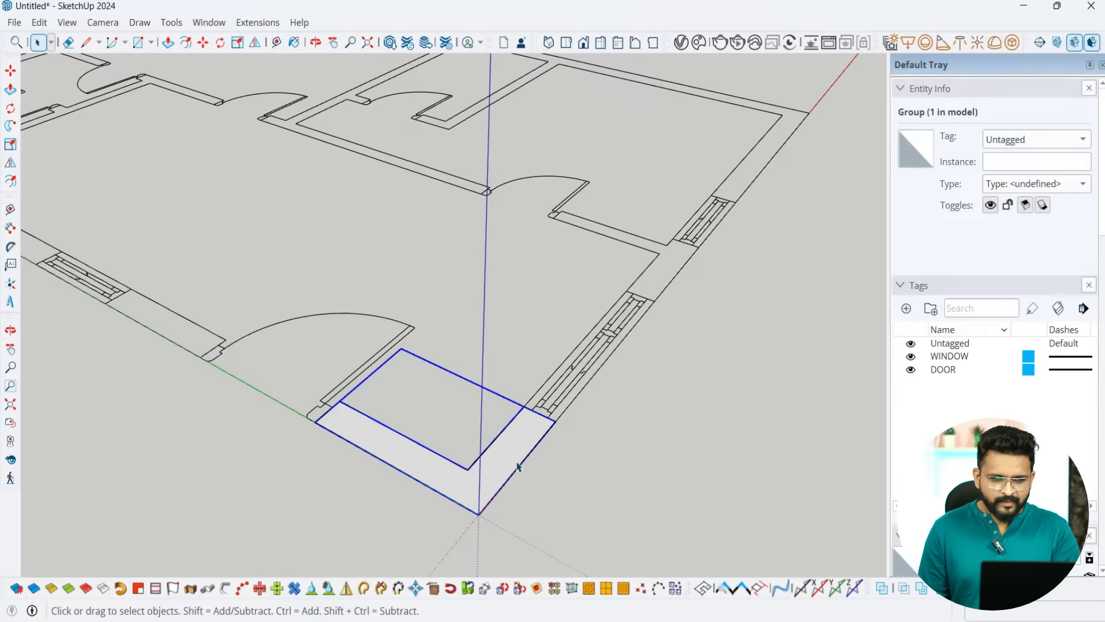
Step: Inside the corner wall group, Push/Pull the face up 10', exit the group and select it
scroll(521, 452, down, 4)
scroll(521, 443, up, 4)
double_click(521, 442)
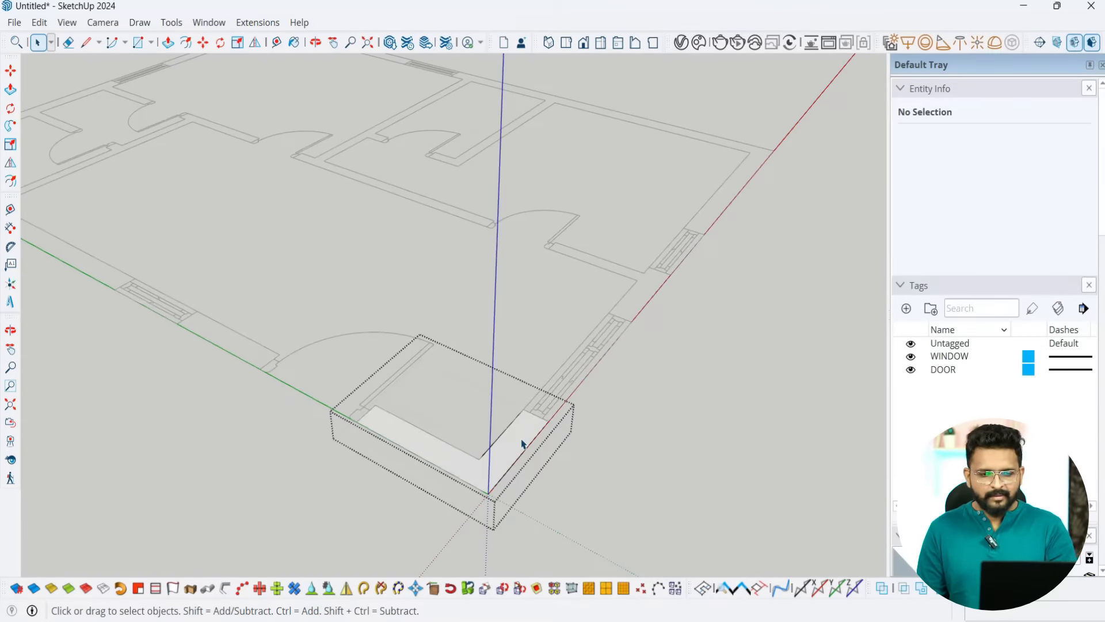
key(p)
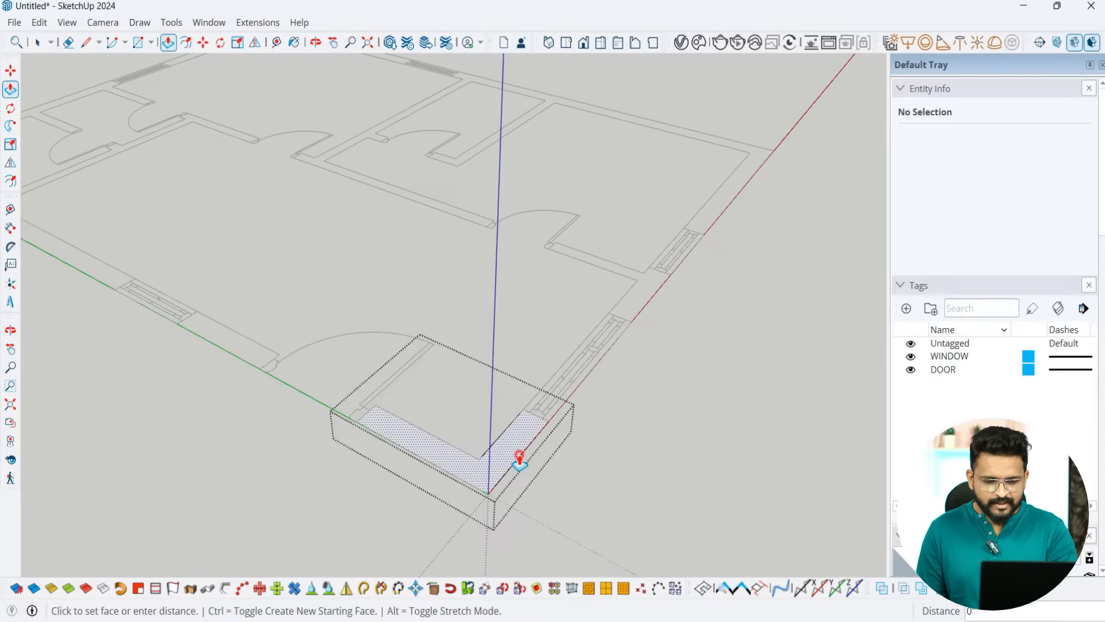
click(521, 446)
text(10)
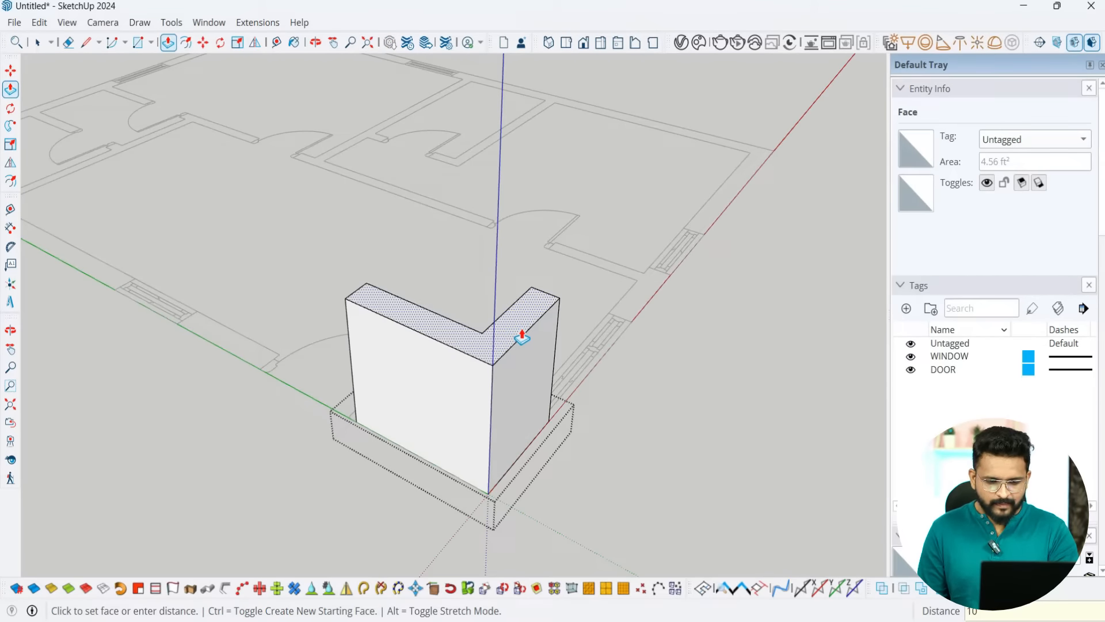
text(')
key(Return)
scroll(530, 400, down, 5)
key(space)
click(535, 444)
middle_drag(634, 446, 563, 553)
scroll(474, 414, up, 4)
click(502, 371)
scroll(523, 460, down, 3)
middle_drag(532, 472, 123, 471)
scroll(382, 344, up, 1)
scroll(382, 343, down, 2)
scroll(504, 425, up, 1)
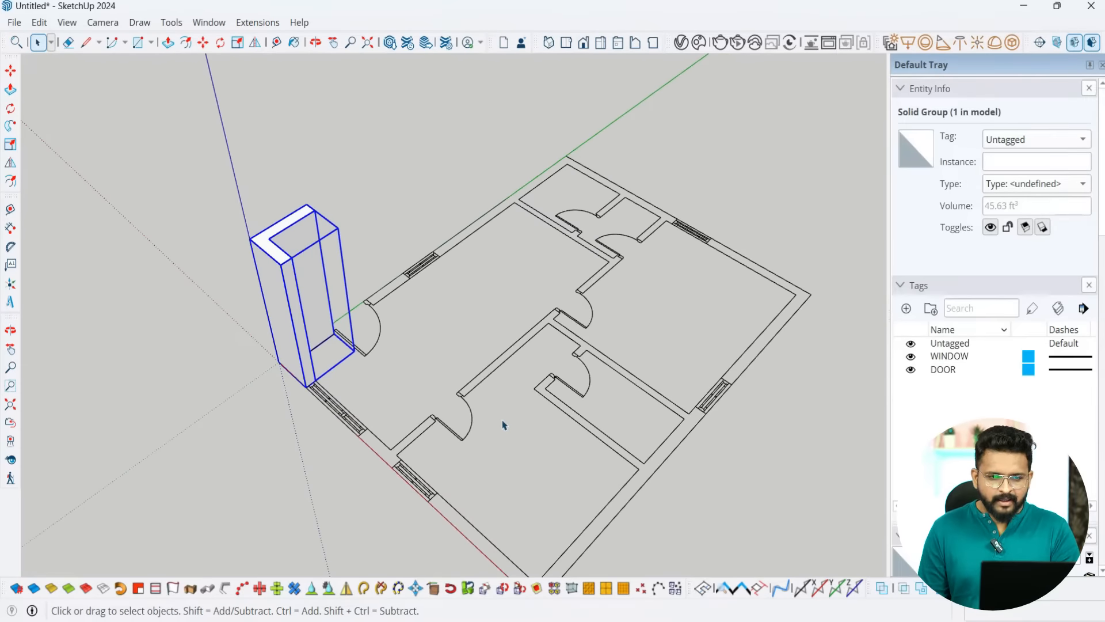
middle_drag(504, 425, 648, 439)
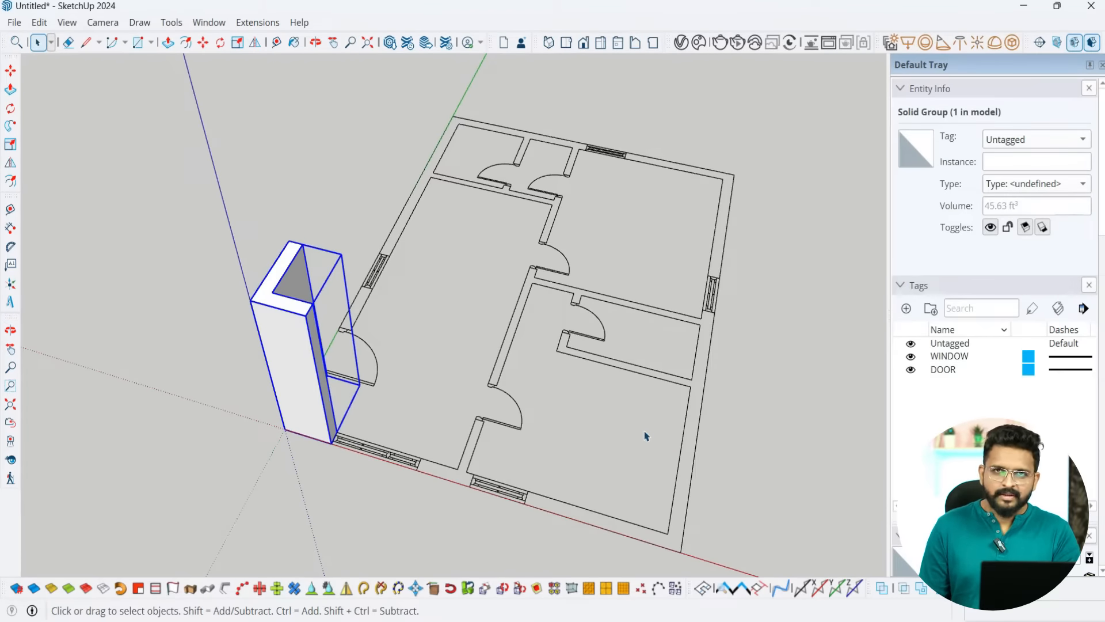
middle_drag(646, 437, 562, 450)
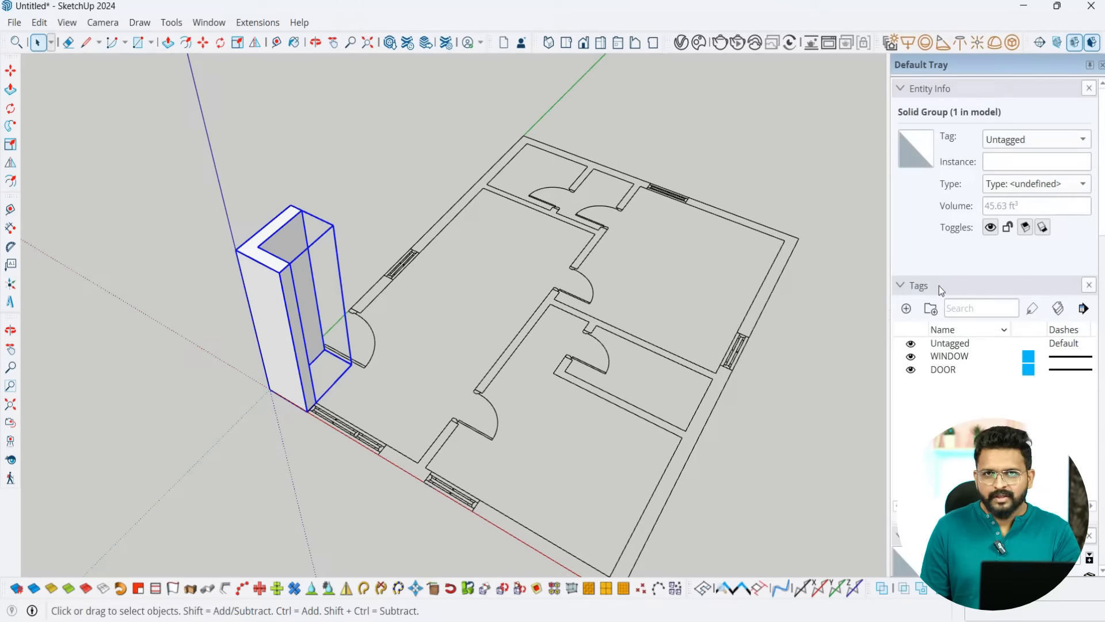
Step: Try deleting the DOOR tag together with its tagged entities, and undo the deletion
click(951, 371)
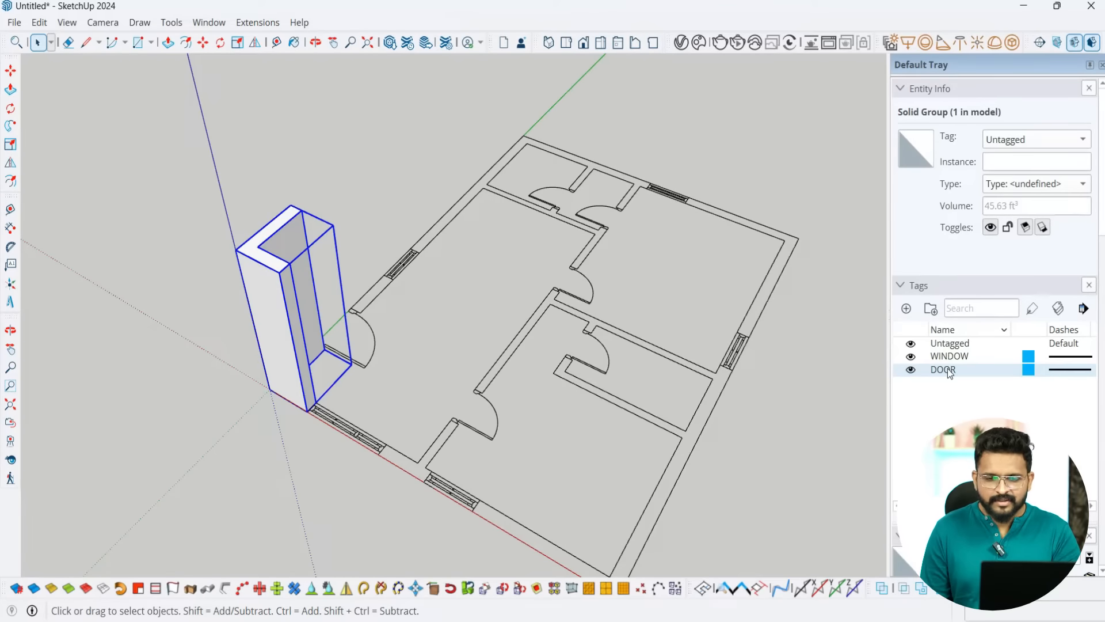
right_click(947, 368)
click(955, 389)
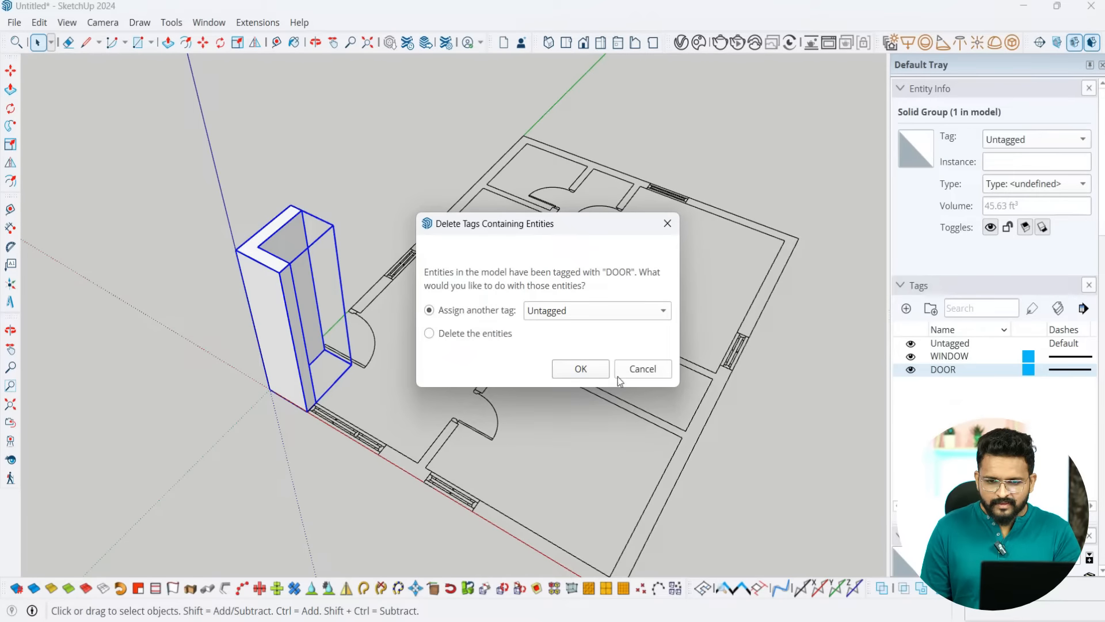
click(455, 313)
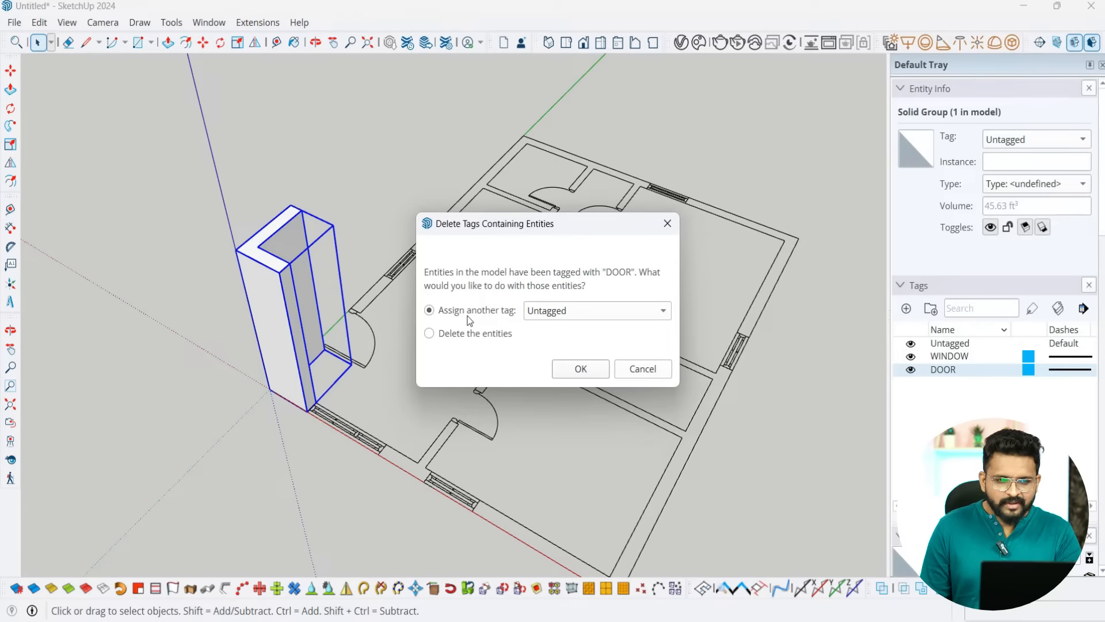
click(494, 336)
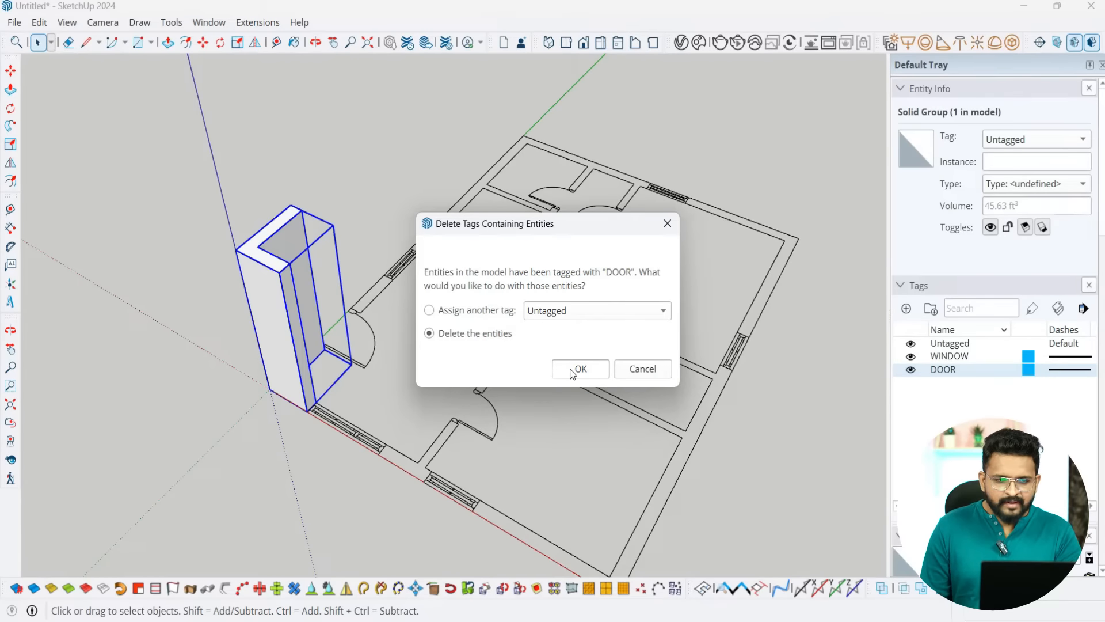
click(572, 370)
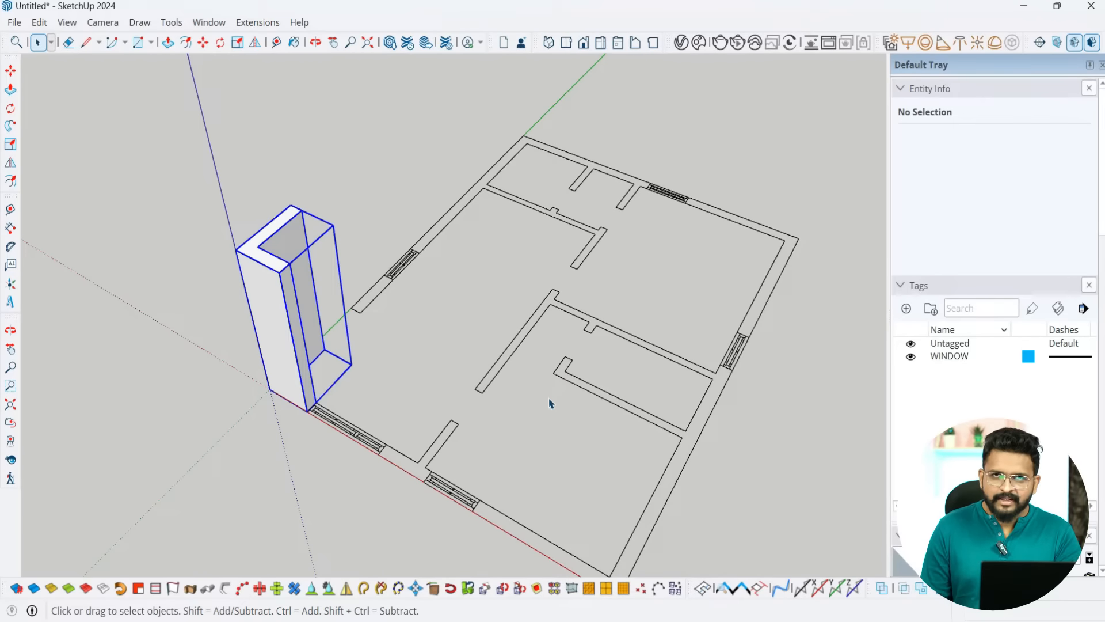
key(ctrl+z)
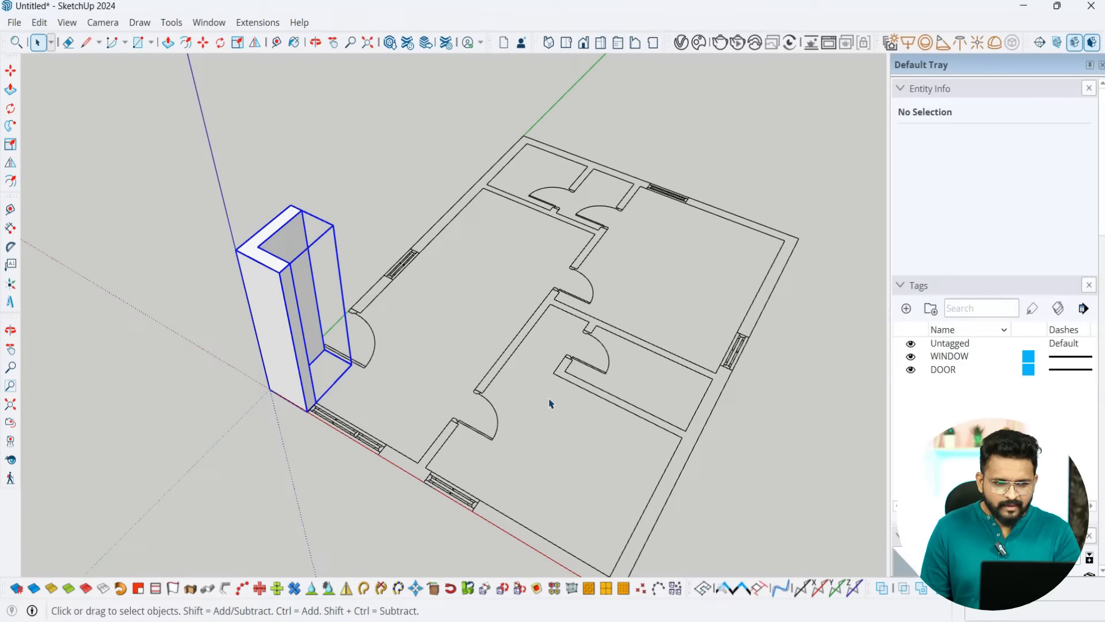
click(950, 369)
shift+click(950, 358)
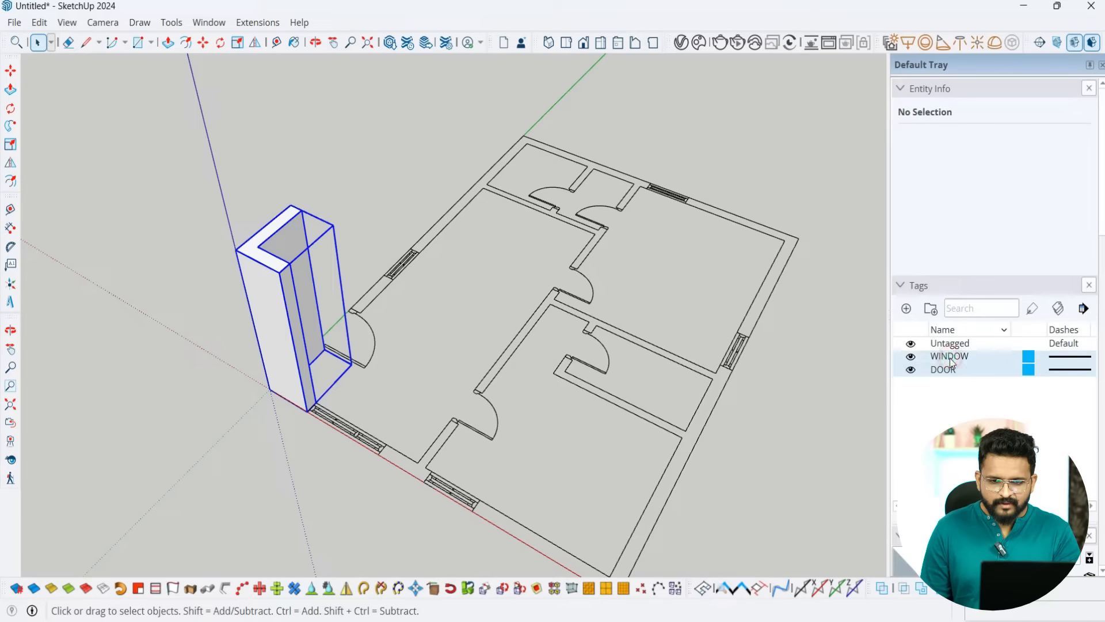
right_click(950, 361)
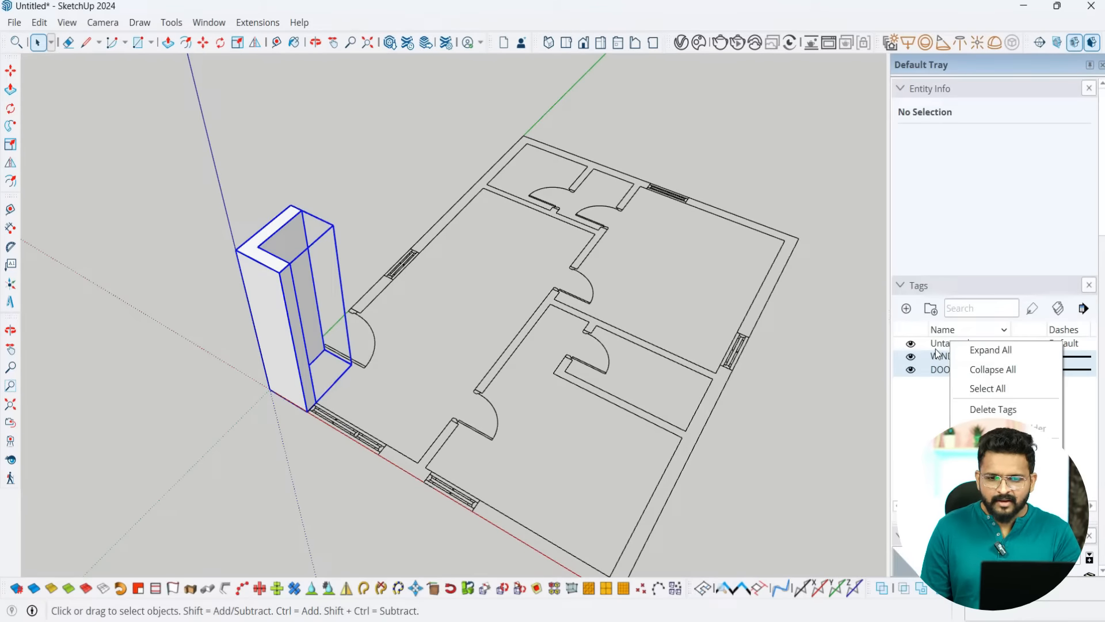
click(961, 369)
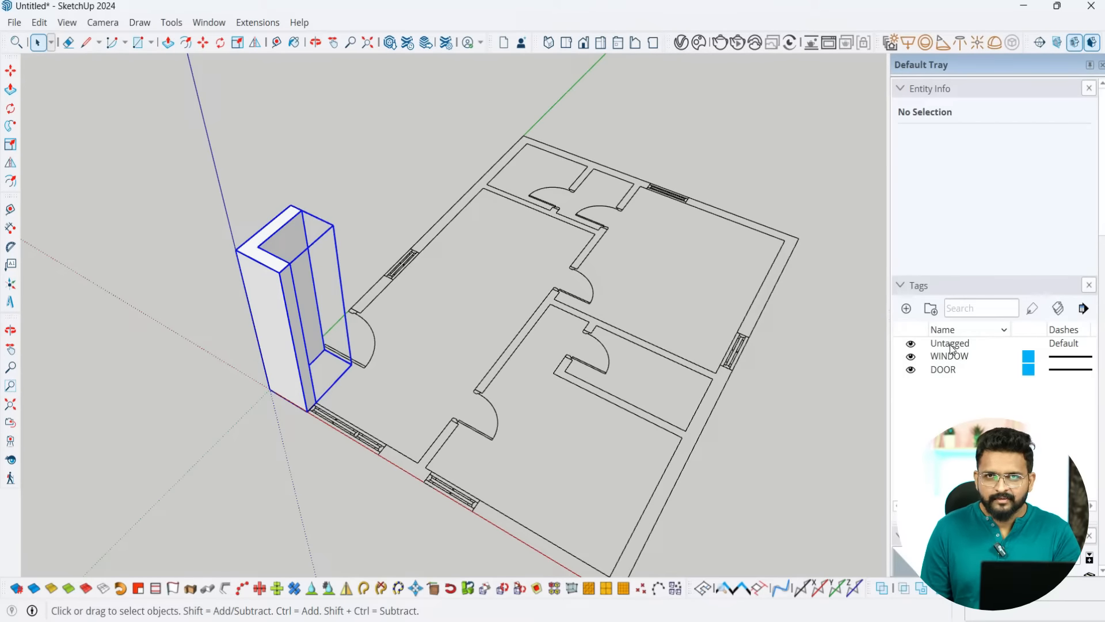
Step: Delete the WINDOW and DOOR tags together, reassigning their entities to Untagged
click(954, 371)
shift+click(955, 358)
right_click(954, 357)
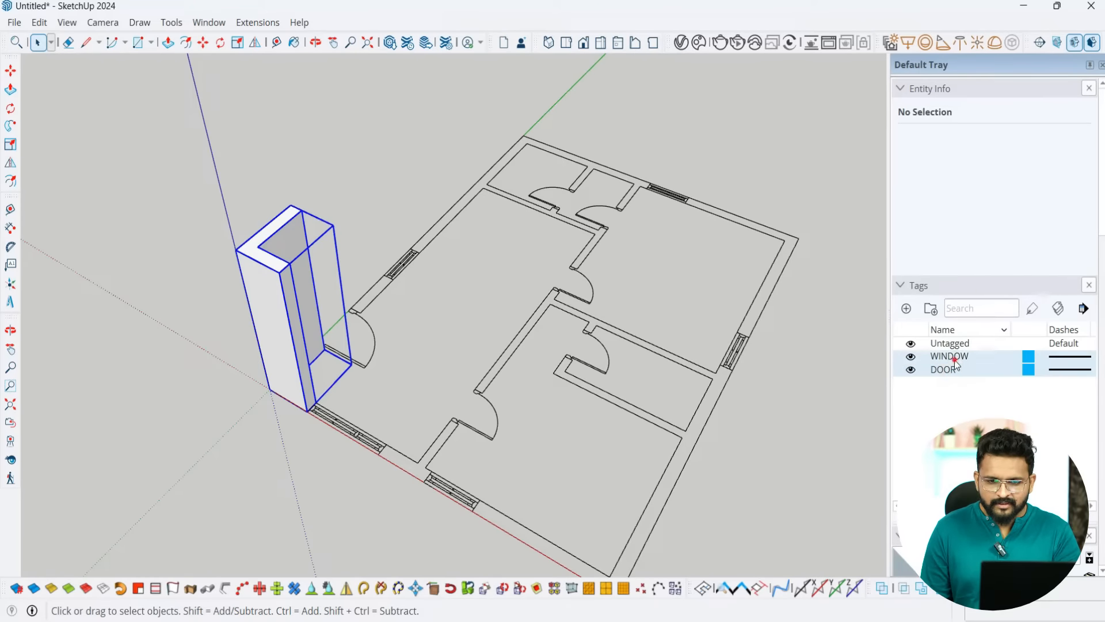
click(988, 409)
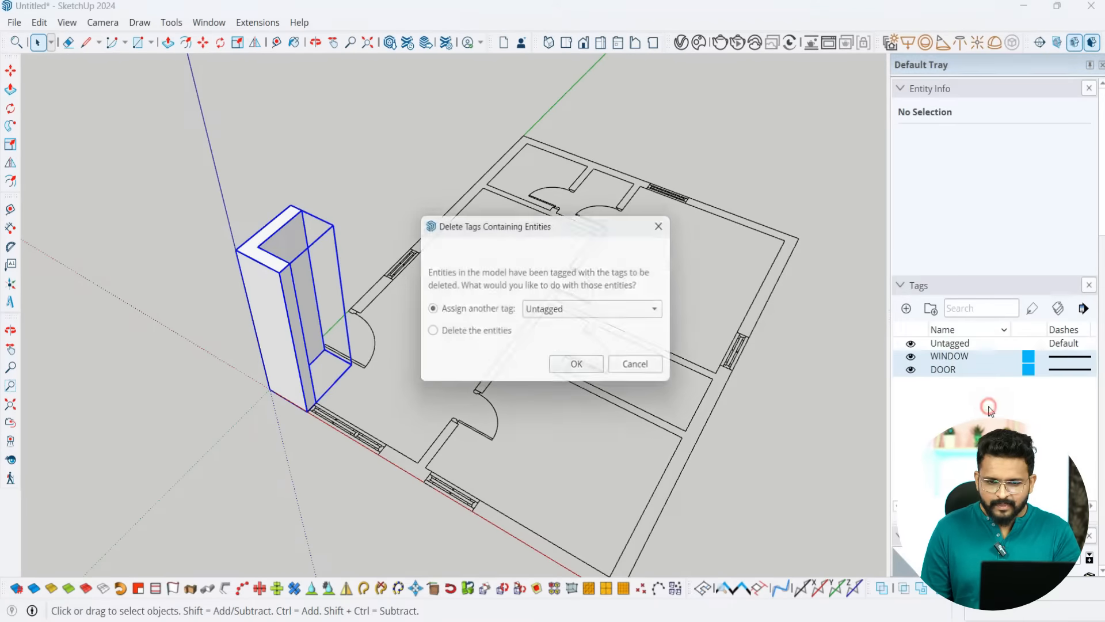
click(582, 372)
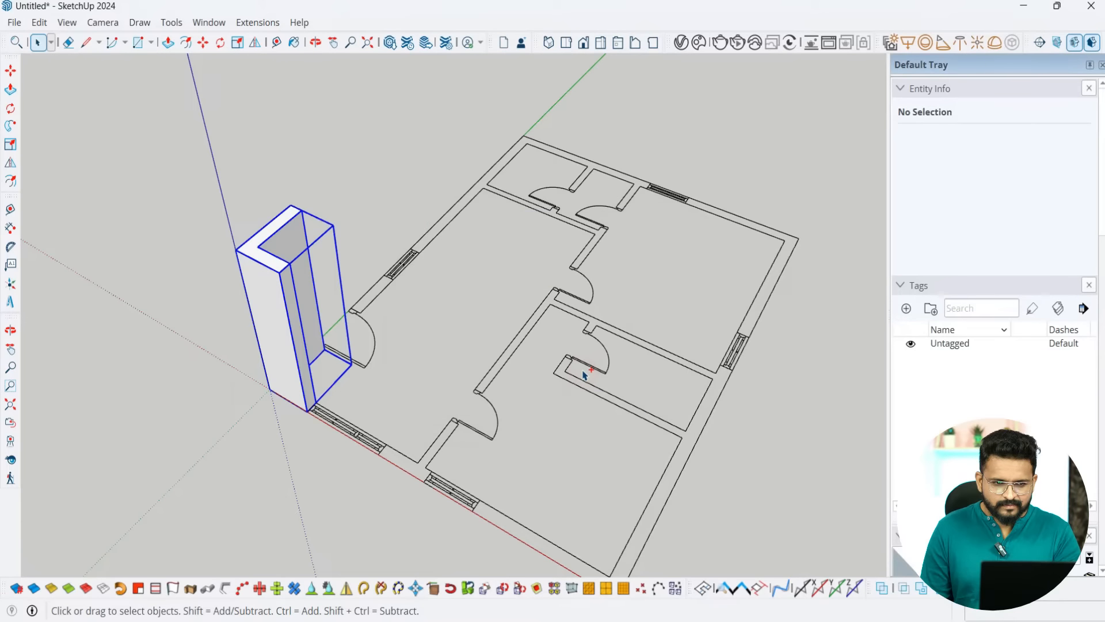
Step: Add a new tag named Walls
click(906, 310)
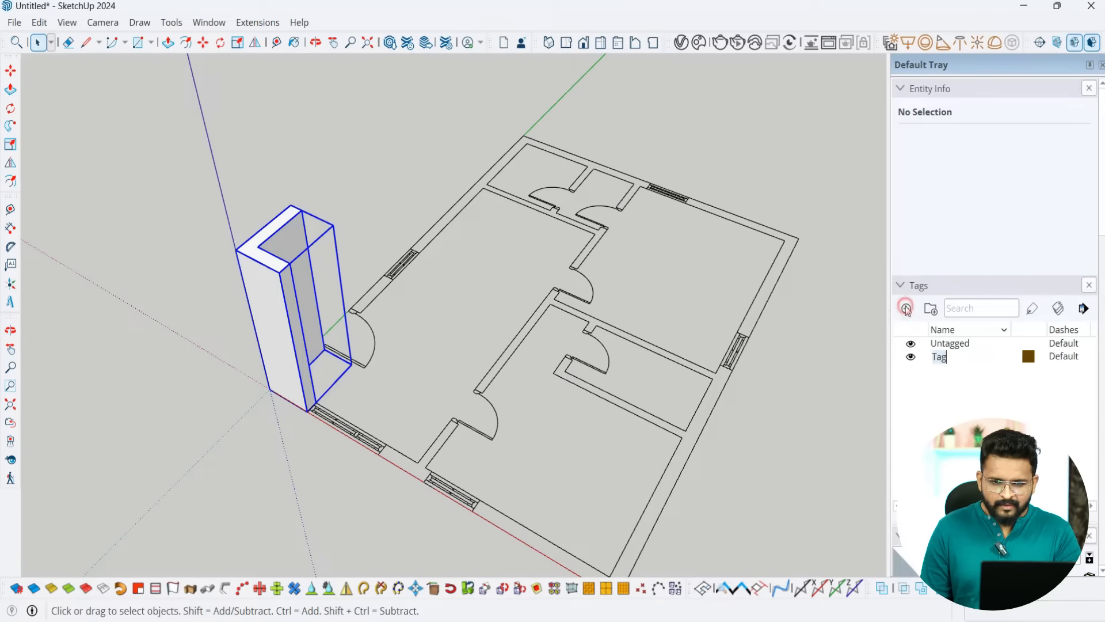
text(Wa)
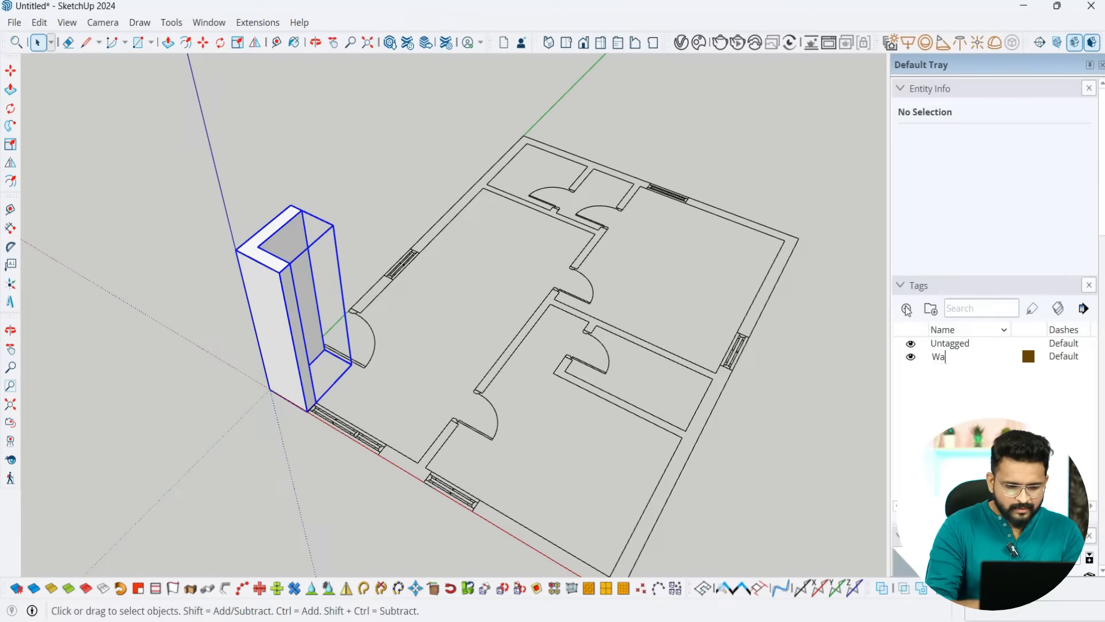
text(lls)
key(Return)
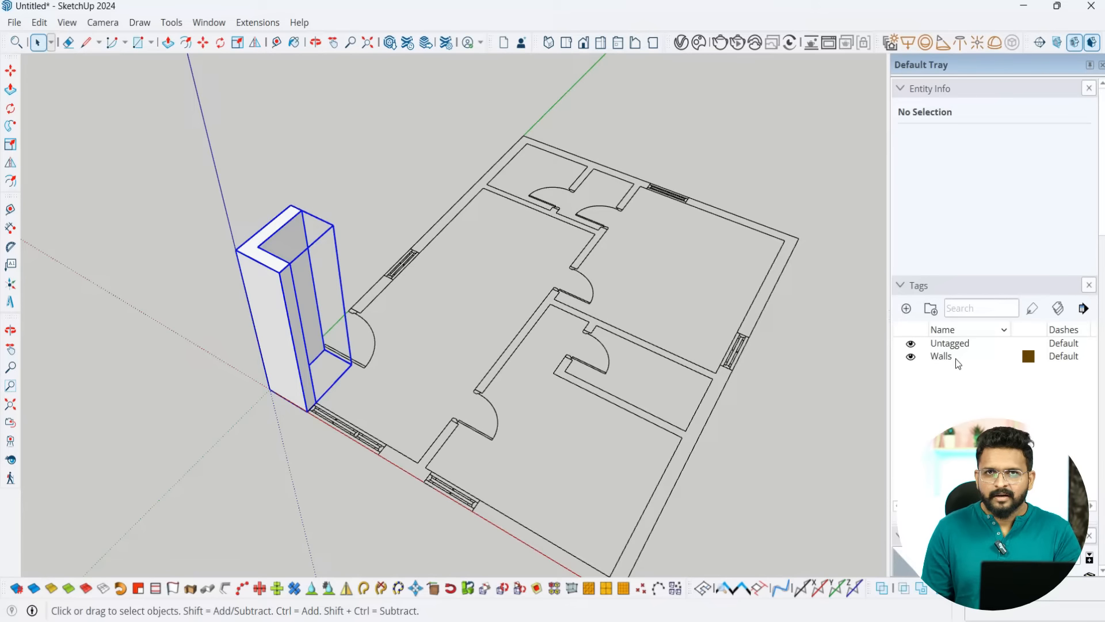
Step: Assign the Walls tag to the extruded corner wall group
middle_drag(449, 369, 408, 360)
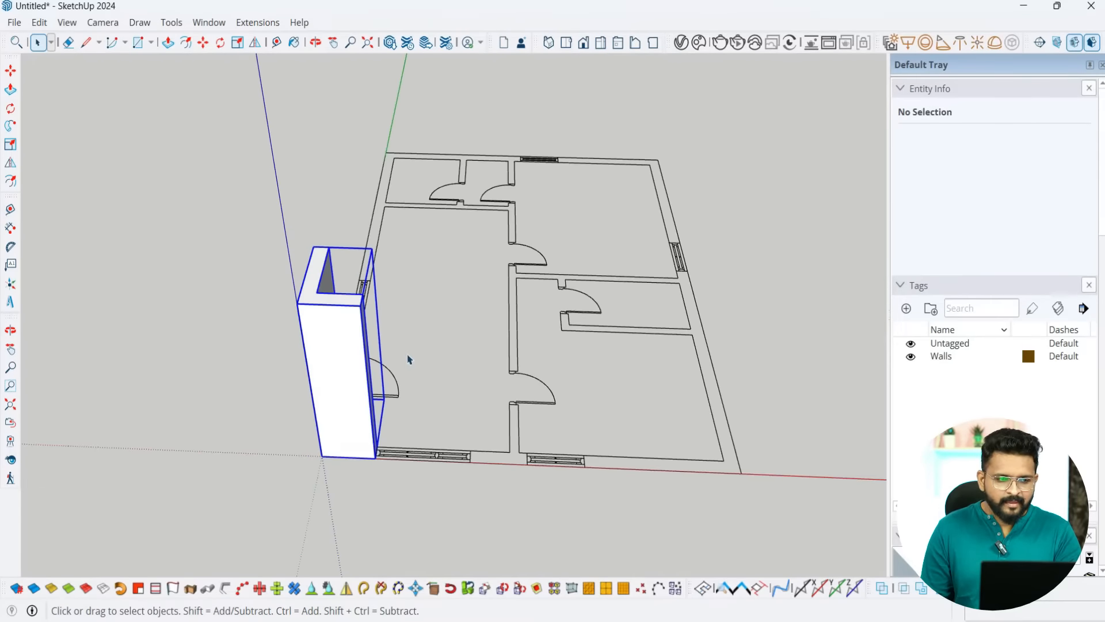
click(350, 344)
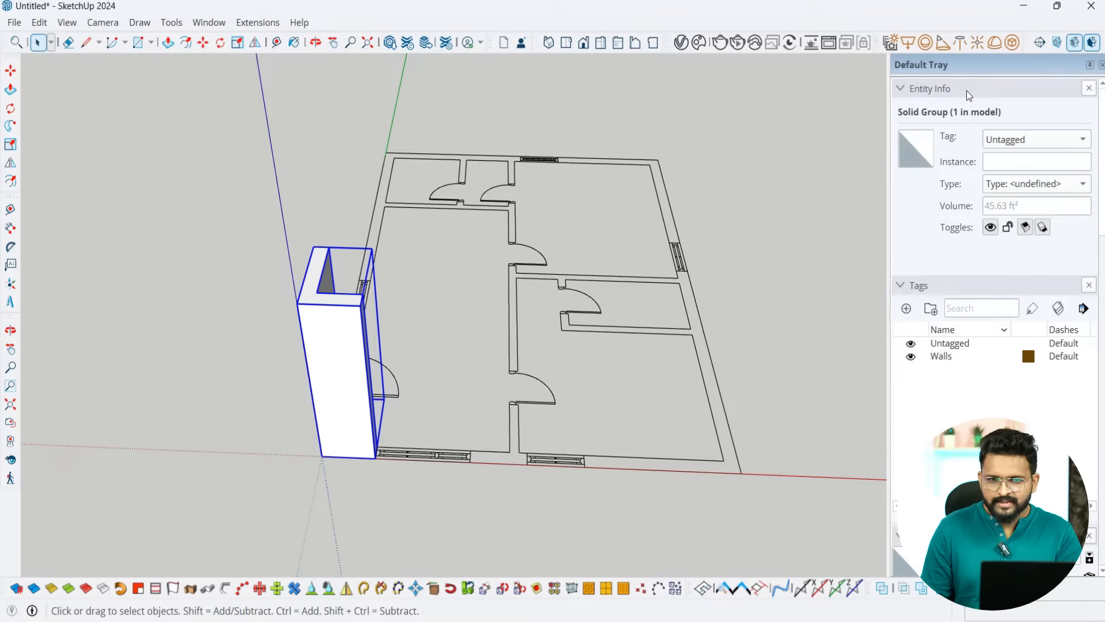
click(1034, 139)
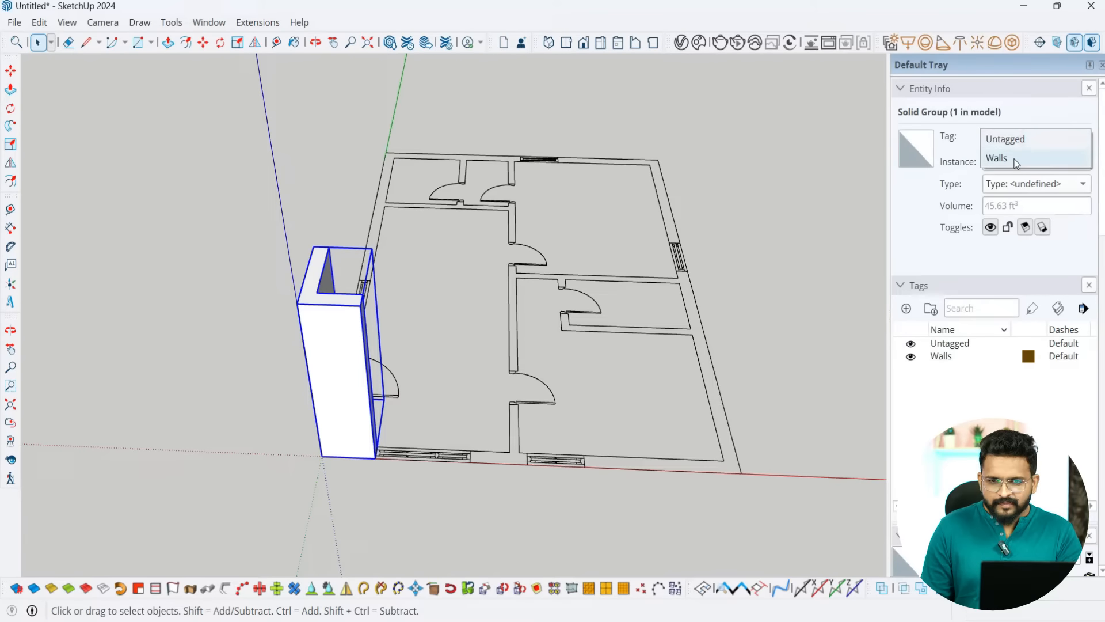
click(1016, 159)
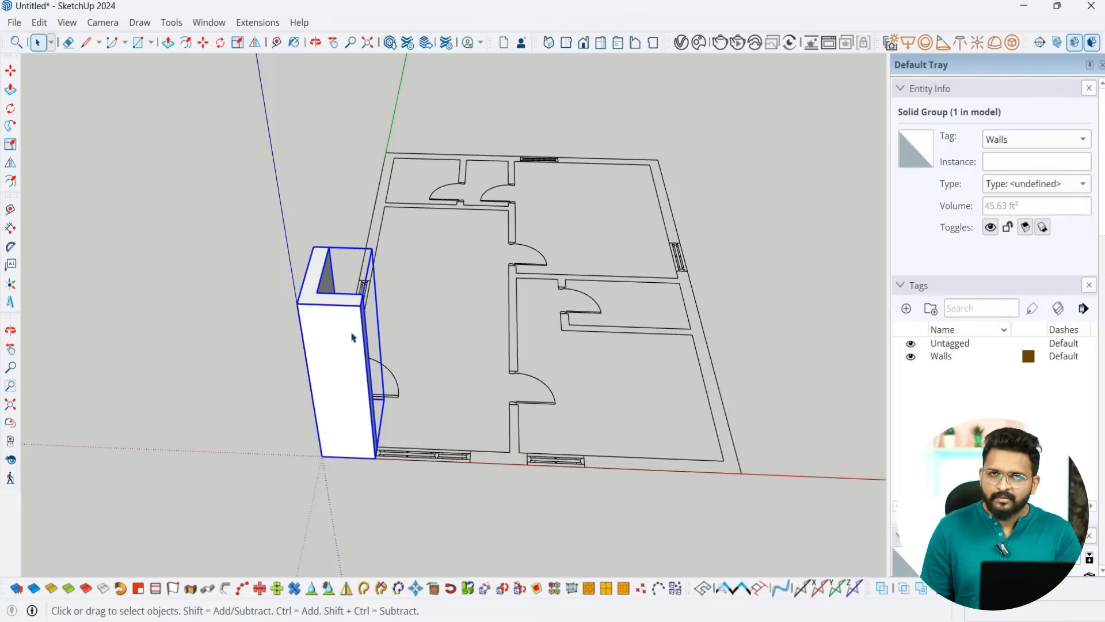
Step: Deselect the corner wall group and switch the Walls tag's visibility off and back on to check the tagging
middle_drag(353, 337, 247, 390)
click(409, 370)
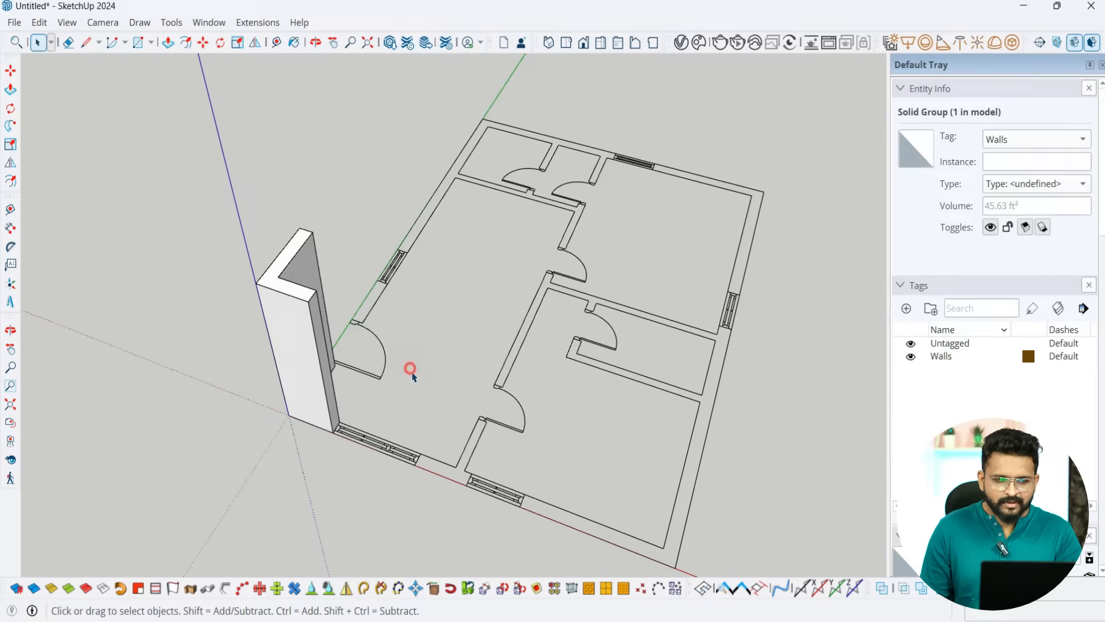
click(911, 357)
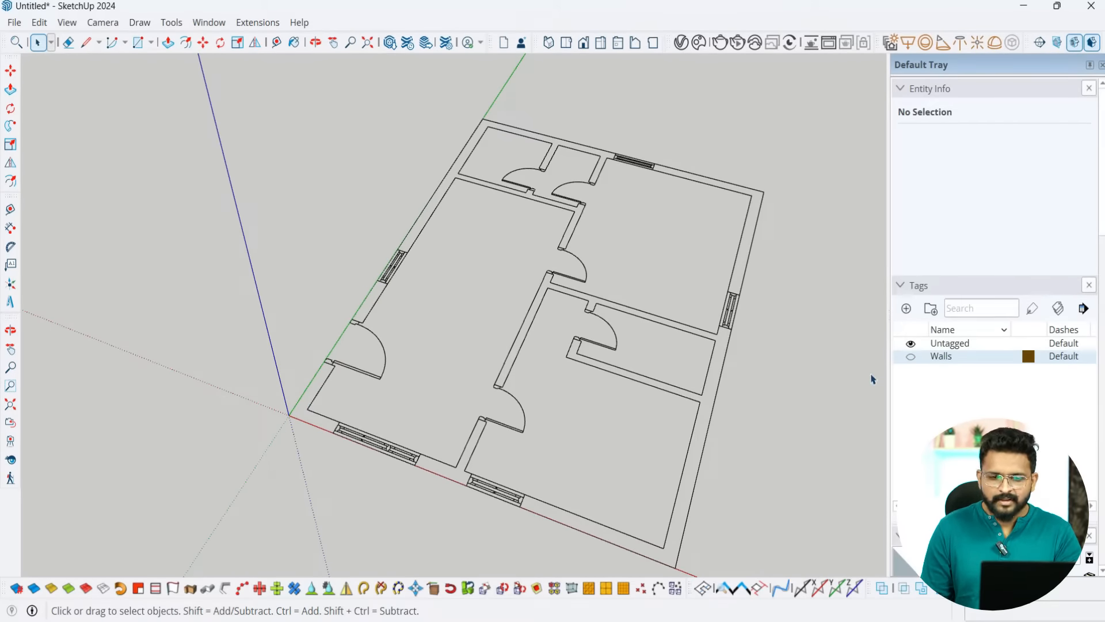
click(911, 357)
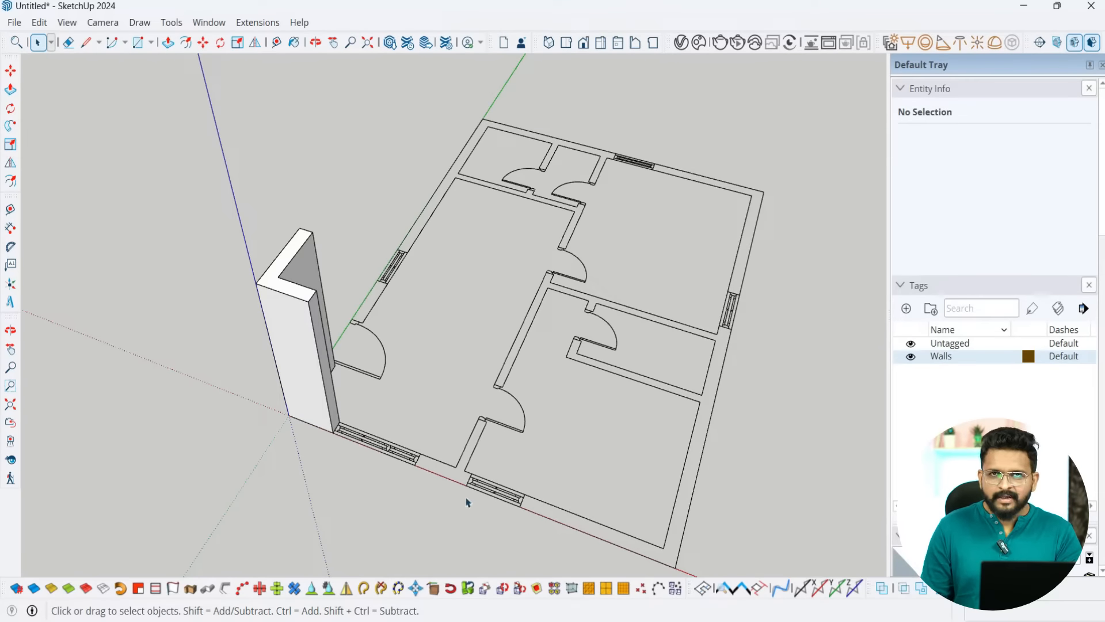
Step: Inside the corner wall group, trace rectangles over the wall between the two front windows and its adjoining inner partition, merging them
scroll(438, 465, up, 1)
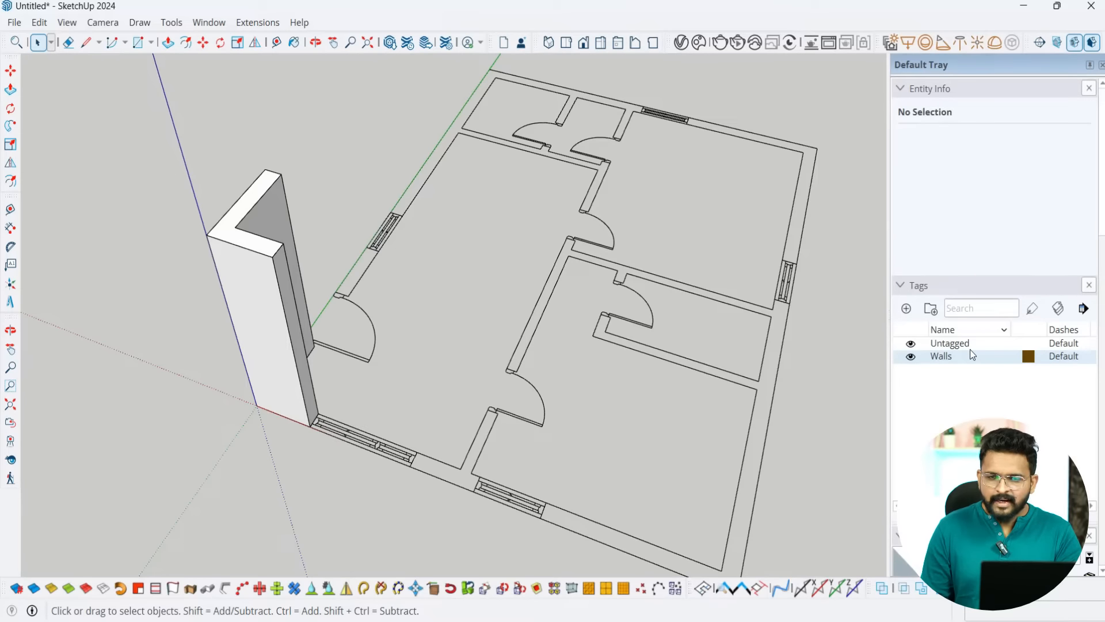
double_click(272, 319)
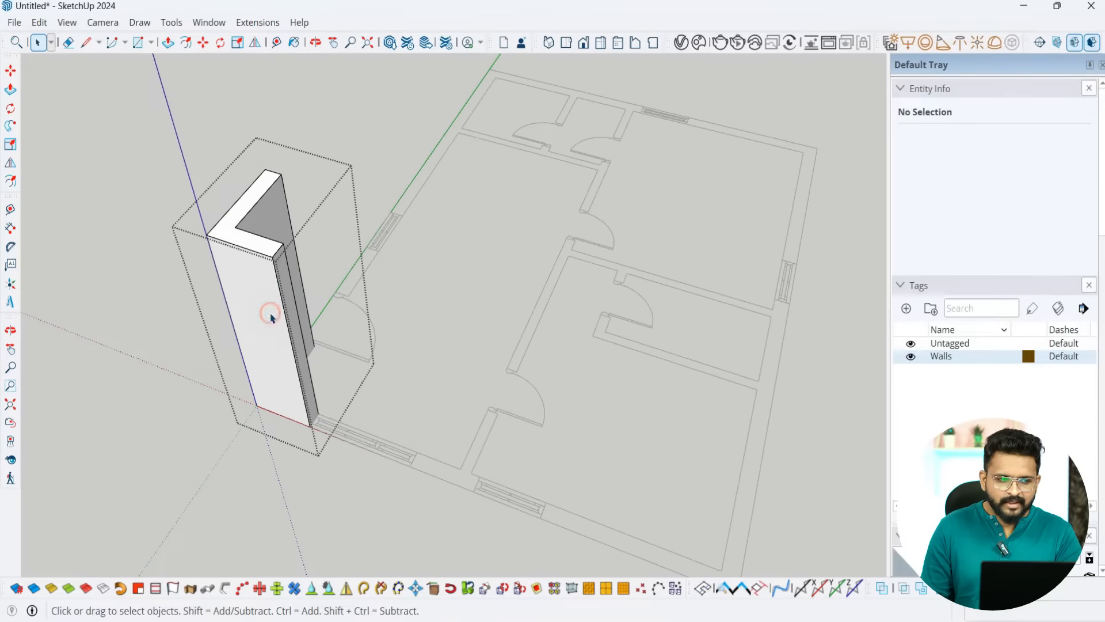
middle_drag(349, 493, 427, 503)
key(r)
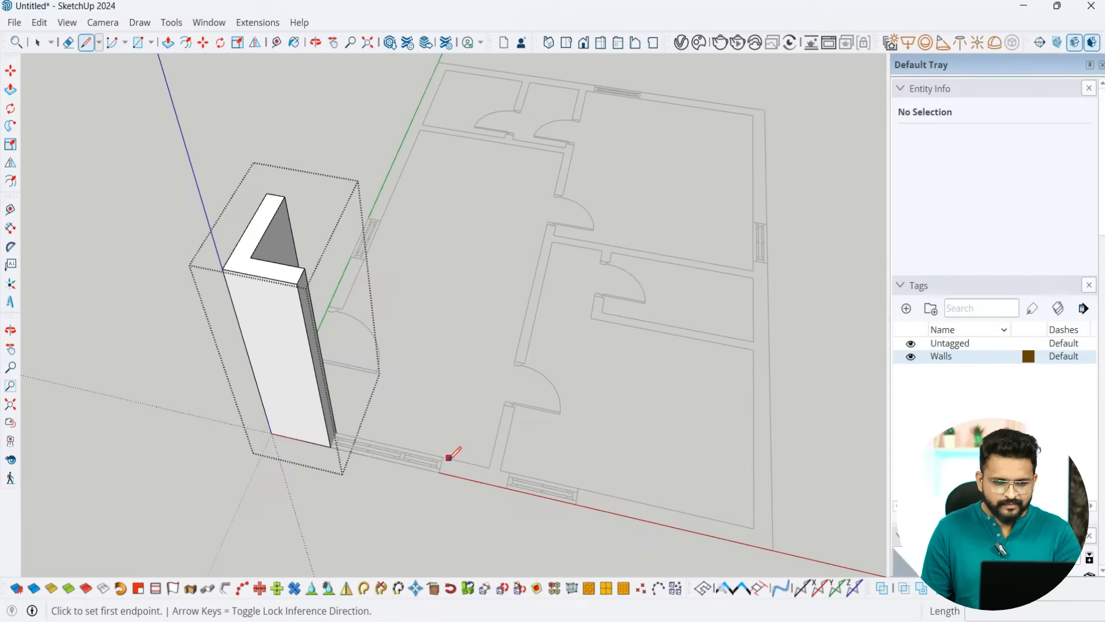
scroll(449, 455, up, 3)
click(439, 457)
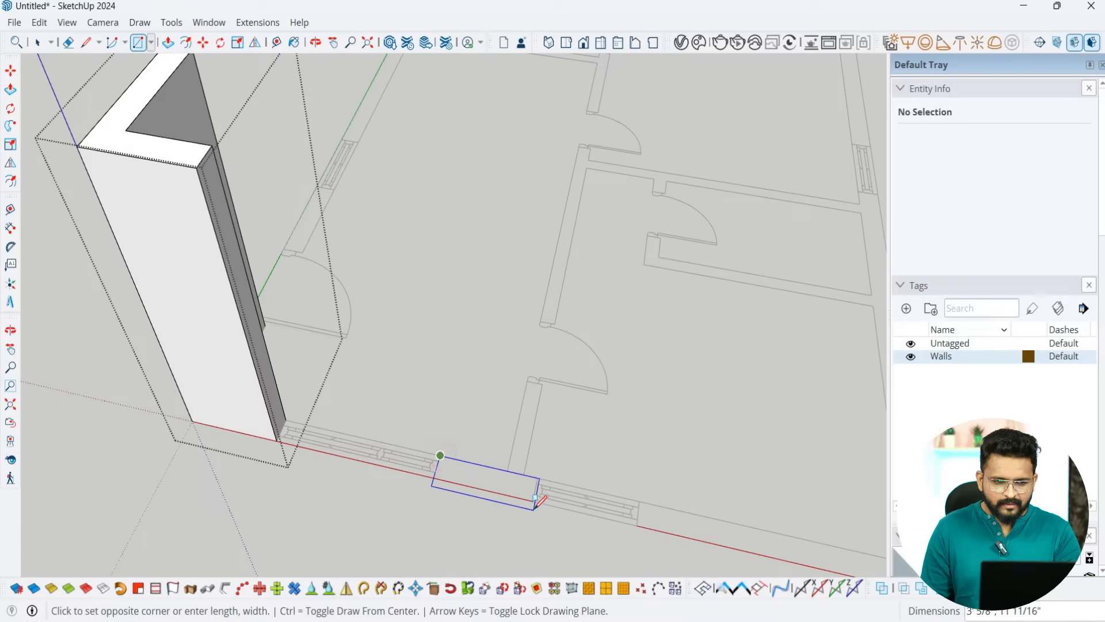
click(534, 497)
click(523, 474)
click(540, 383)
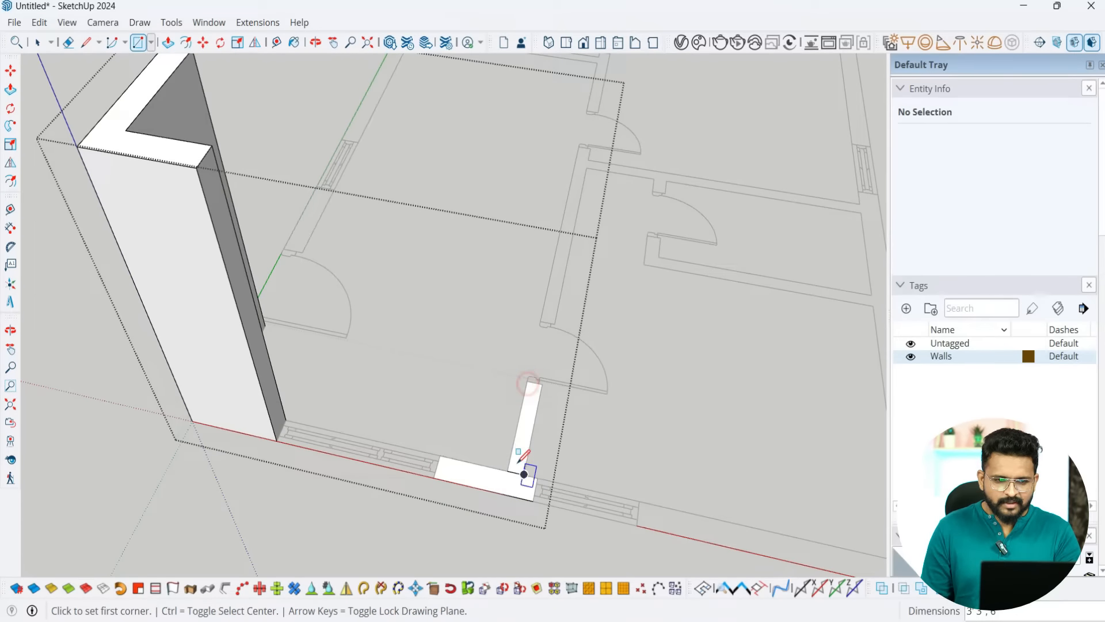
key(e)
scroll(520, 472, down, 2)
Step: Extrude the T-shaped footprint up to the height of the existing corner wall and exit the group
key(p)
click(510, 483)
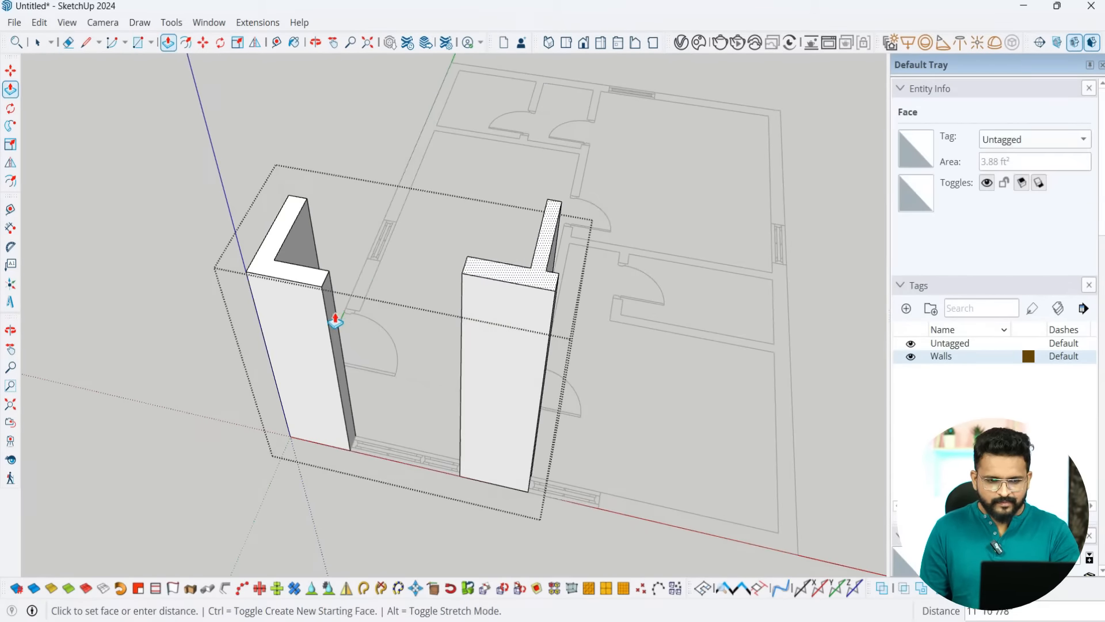
click(318, 284)
scroll(472, 449, down, 2)
key(space)
click(478, 471)
Step: Switch the Walls tag's visibility off and back on to check both wall segments inside the group
middle_drag(526, 519, 251, 456)
scroll(408, 400, up, 1)
middle_drag(407, 395, 532, 422)
click(912, 357)
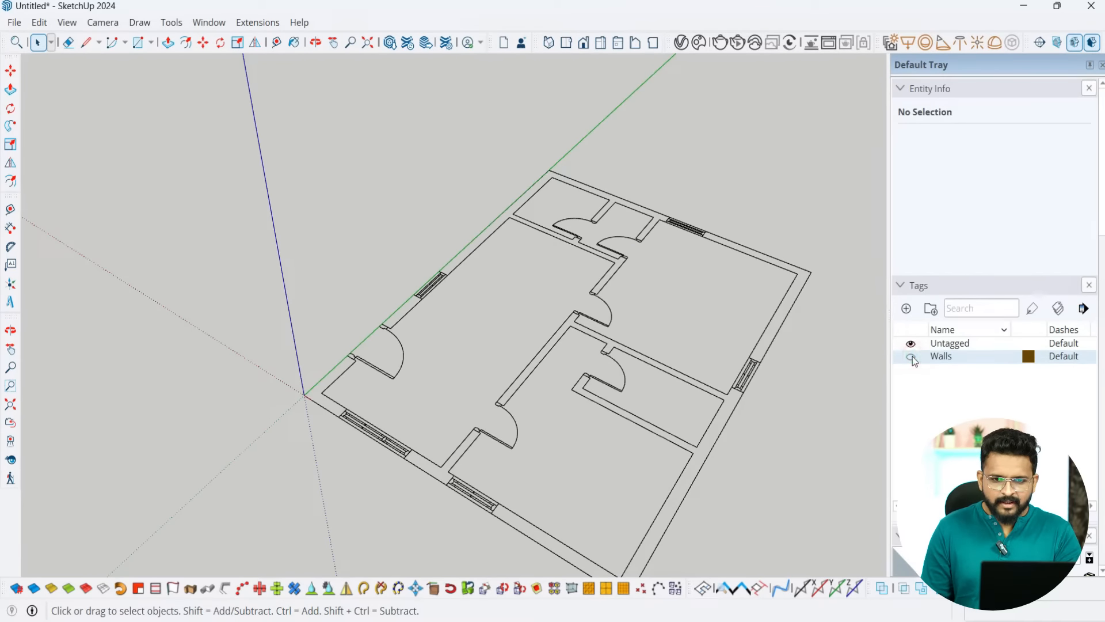
click(912, 356)
Step: Outside the group, trace an L-shaped wall footprint from the second front window around the corner to the interior partition
scroll(424, 330, down, 2)
middle_drag(425, 325, 443, 356)
scroll(496, 473, up, 2)
key(t)
key(r)
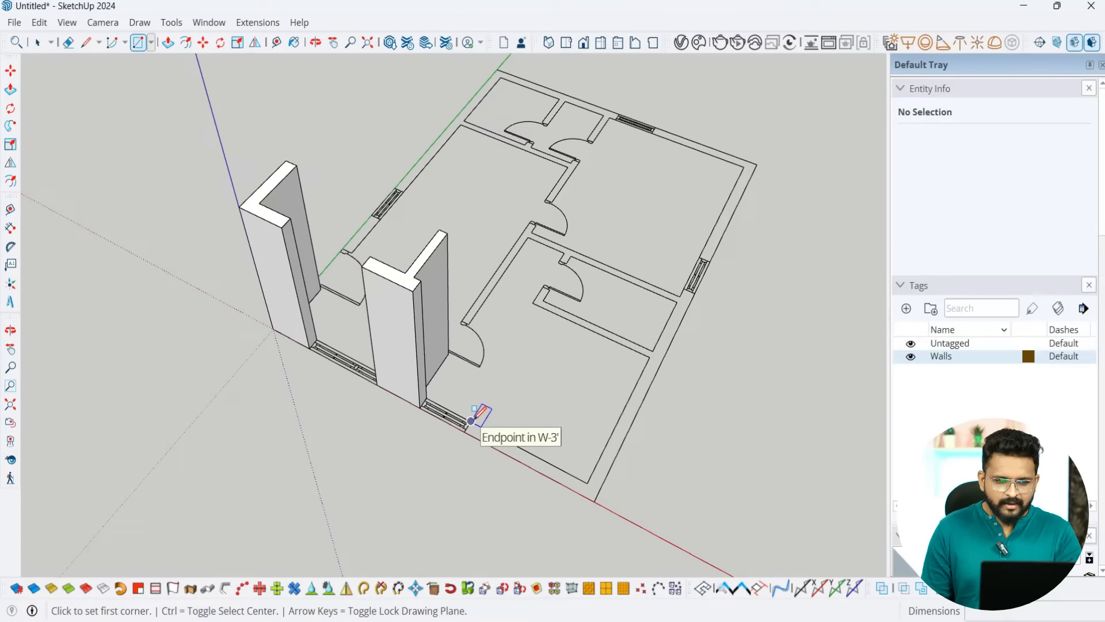
click(468, 424)
click(599, 488)
click(601, 489)
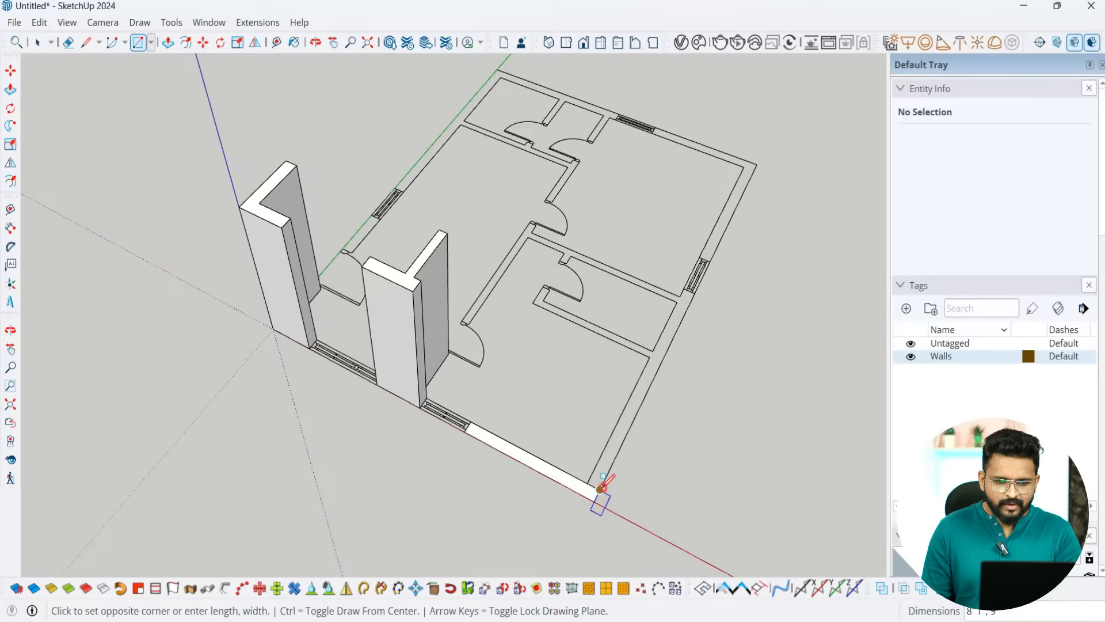
click(655, 355)
scroll(594, 479, up, 2)
key(e)
scroll(596, 483, down, 2)
Step: Extrude the L-shaped footprint to the height of the existing walls and make the resulting solid a group
key(p)
click(596, 487)
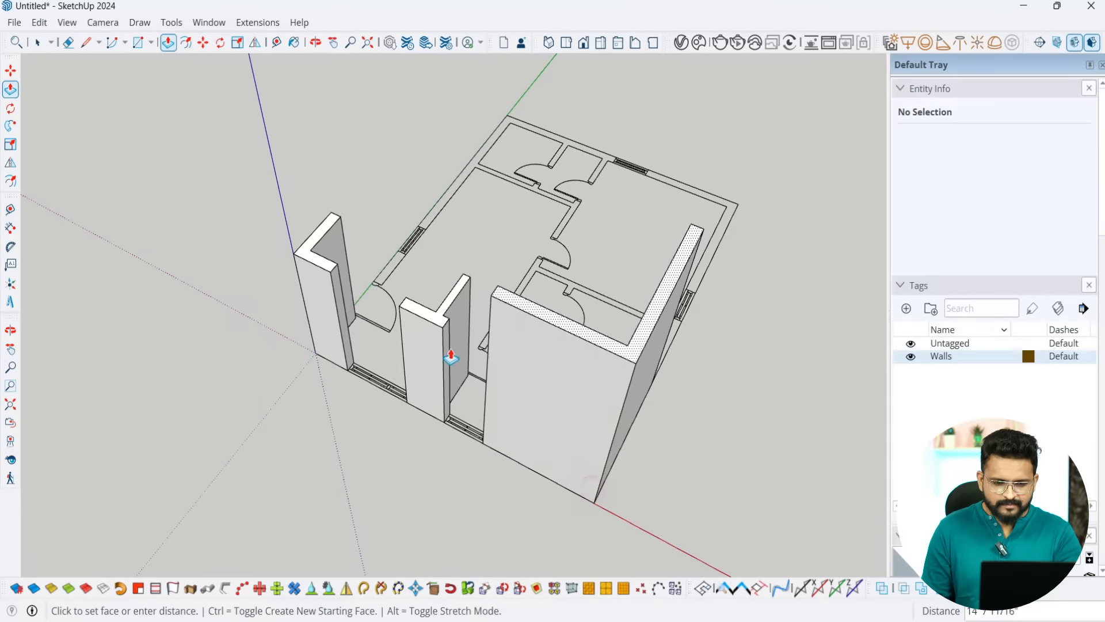
click(443, 326)
key(space)
triple_click(539, 392)
right_click(539, 392)
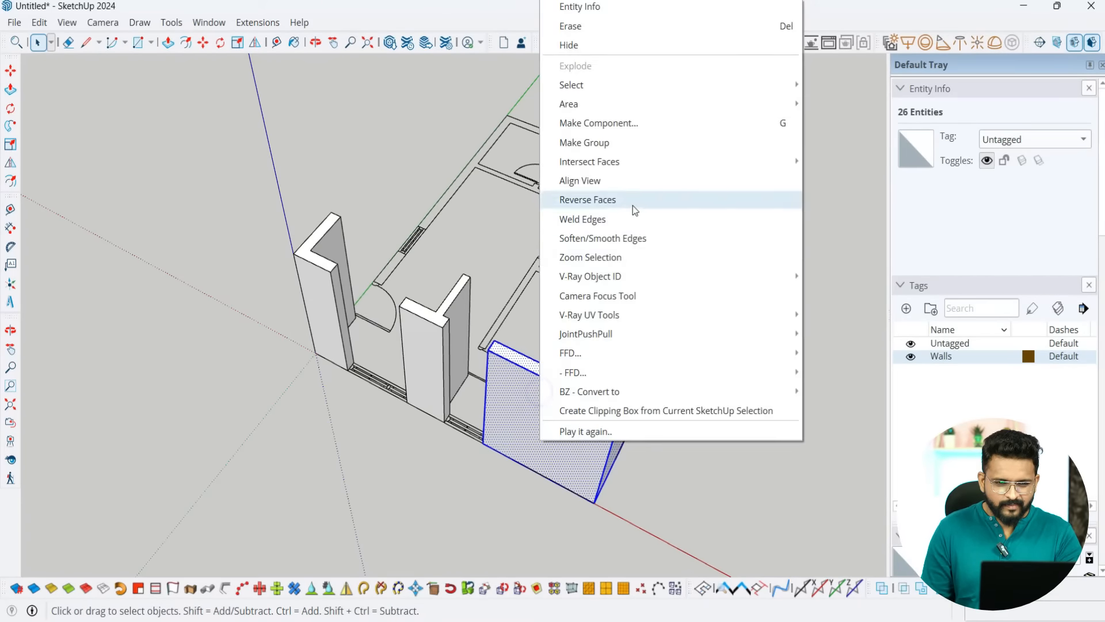
click(634, 152)
Step: Toggle the Walls tag's visibility off and on to check whether the new ungrouped-from-Walls segment follows it
mouse_move(576, 380)
middle_down()
mouse_move(564, 372)
mouse_move(581, 362)
middle_up()
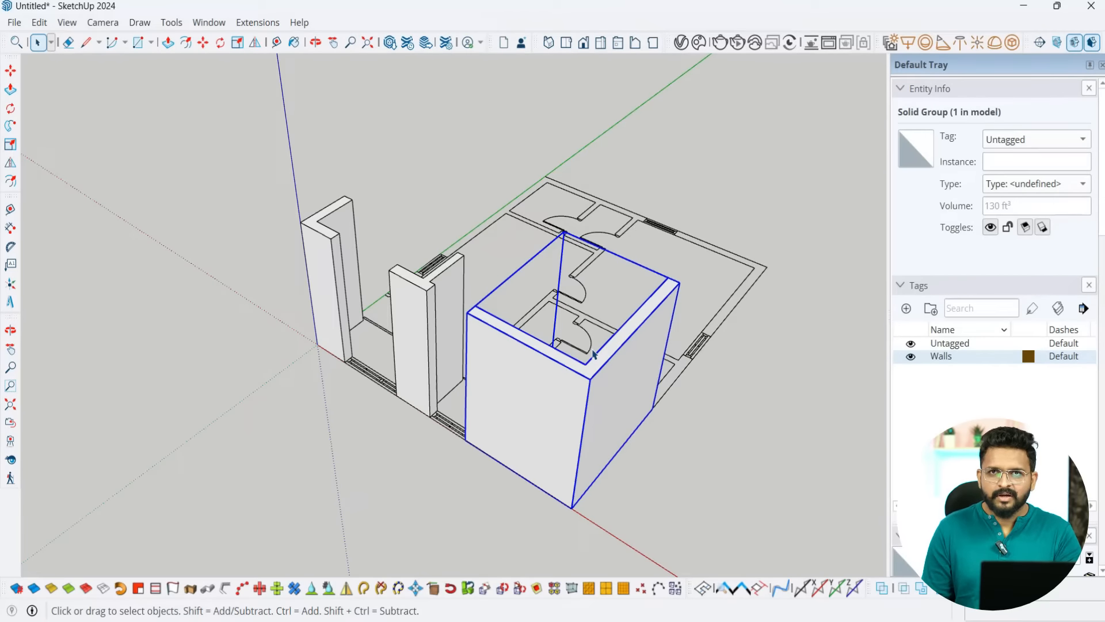
middle_drag(503, 437, 605, 399)
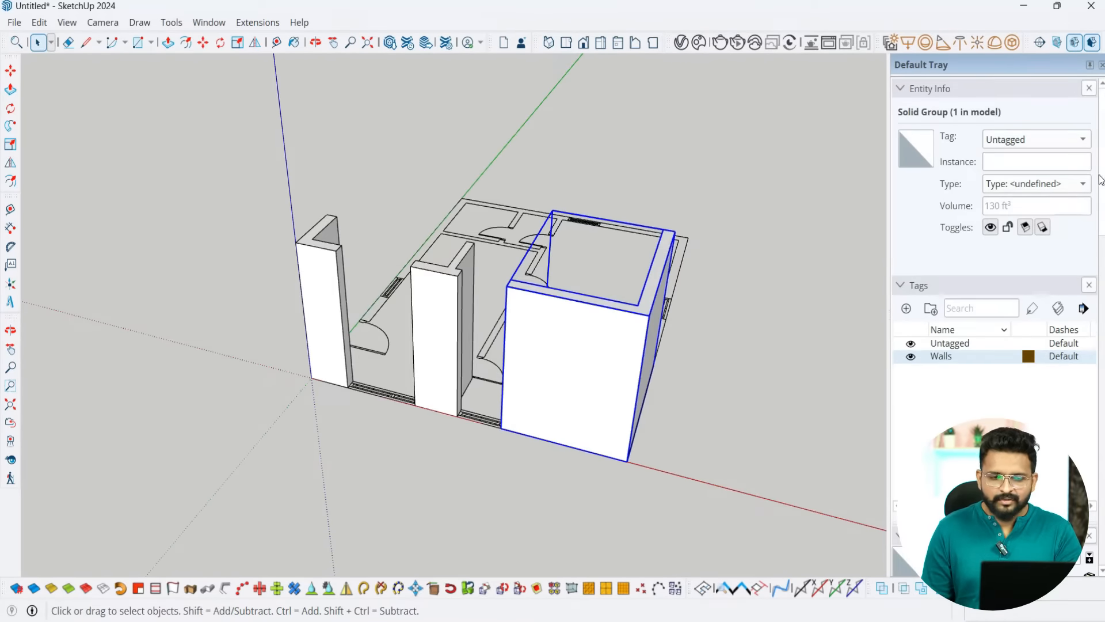
middle_drag(730, 363, 886, 368)
click(910, 356)
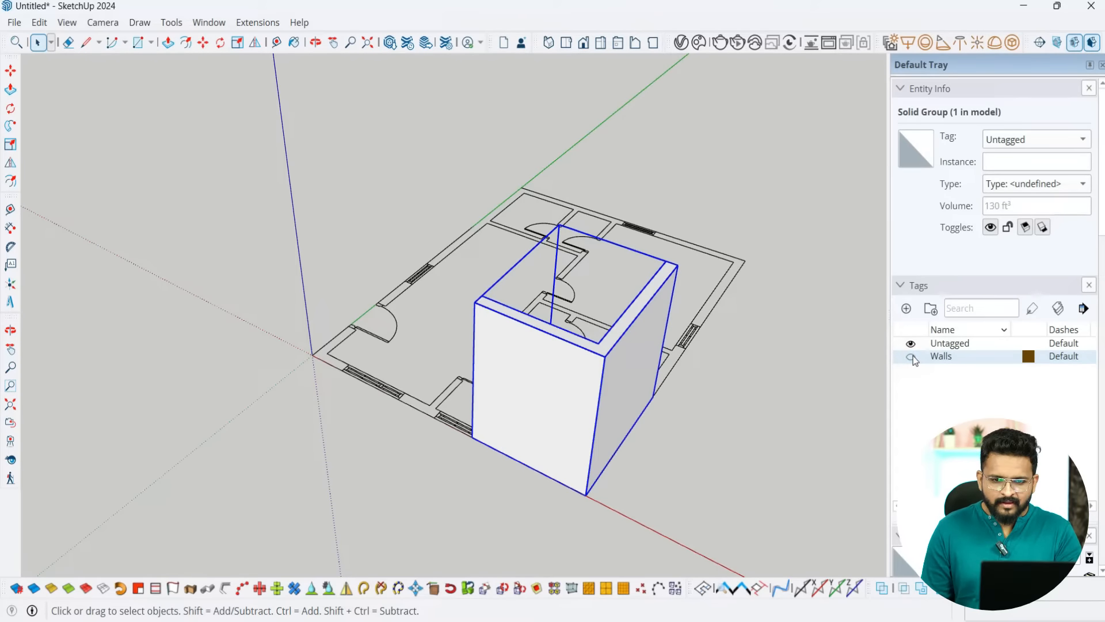
click(717, 499)
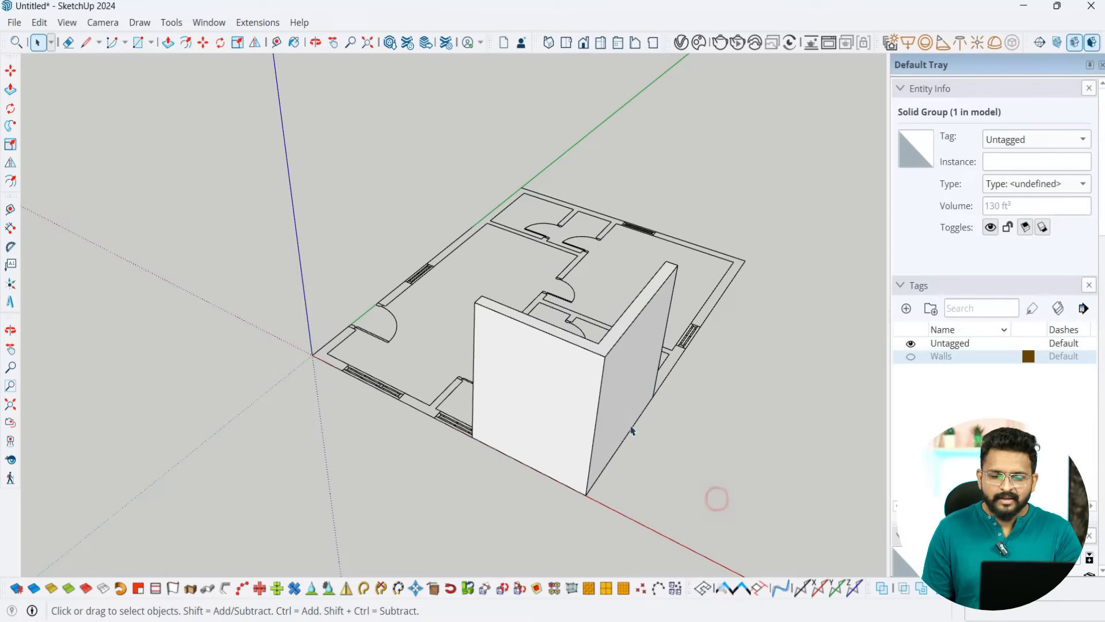
click(911, 356)
Step: Delete the untagged L-shaped wall group, and open and close the Walls-tagged wall group
click(600, 364)
key(Delete)
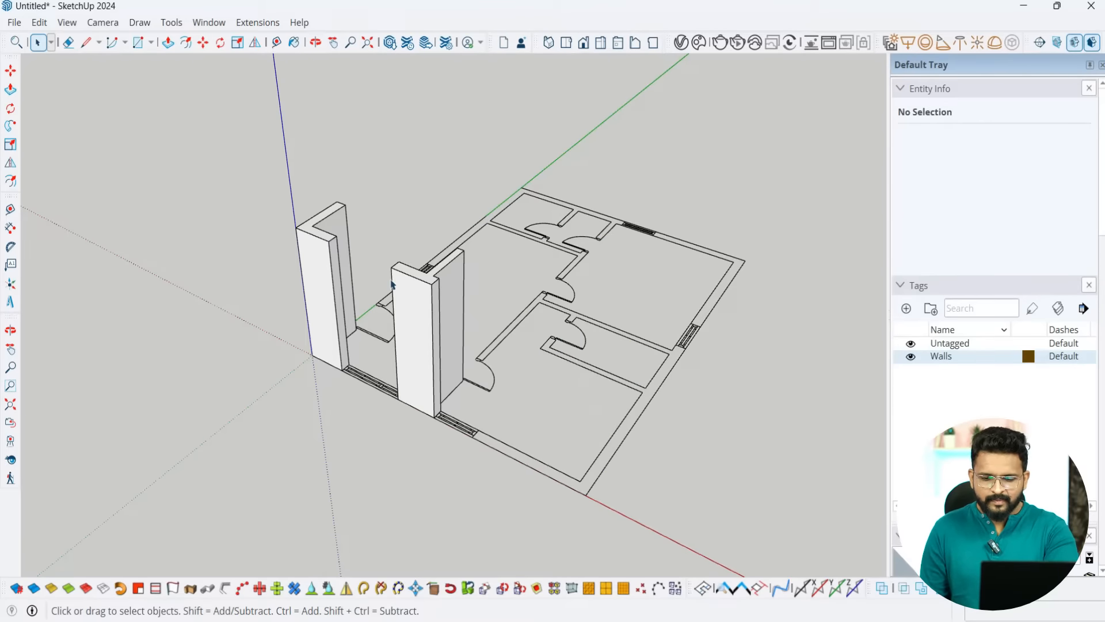
double_click(413, 310)
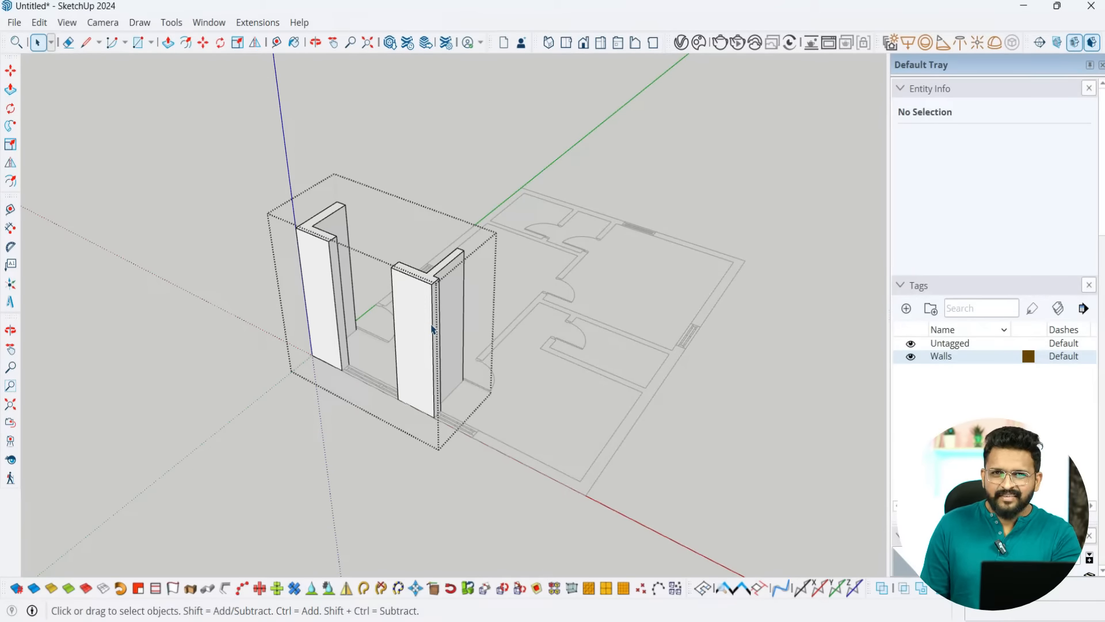
key(Escape)
middle_drag(436, 328, 488, 405)
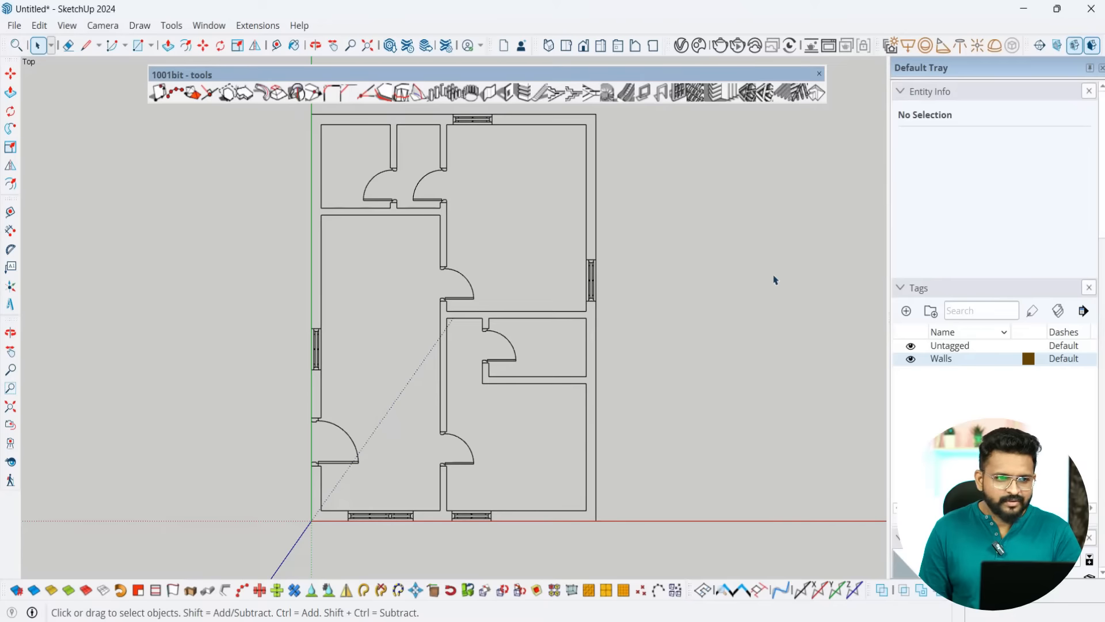
Step: Look at the Extension Manager and its file browser for installing extensions, and close both without installing anything
click(447, 46)
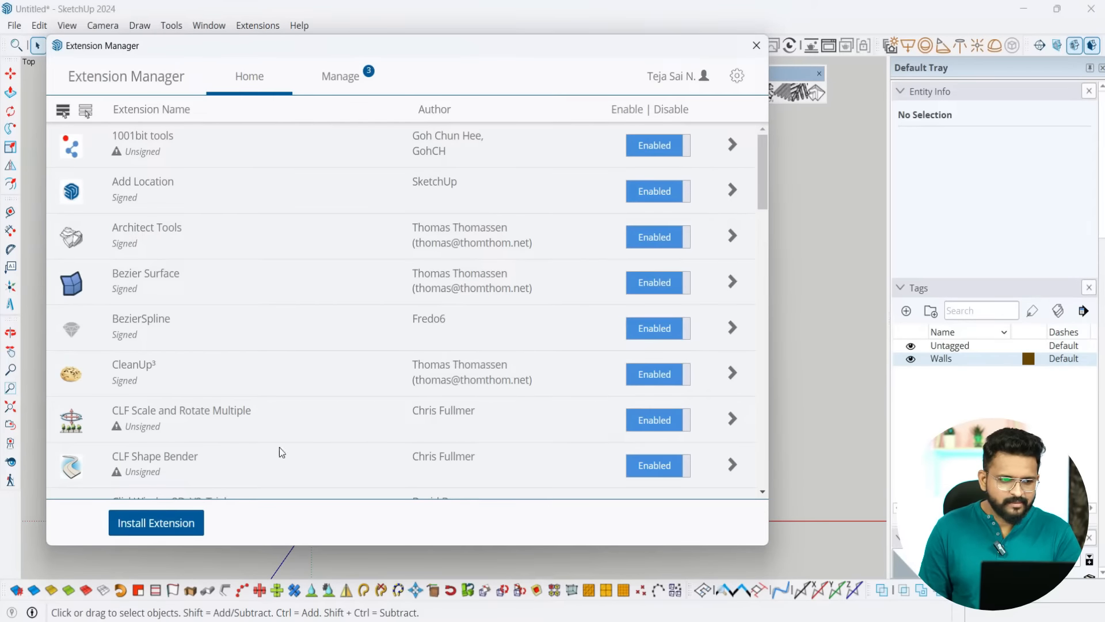
click(185, 526)
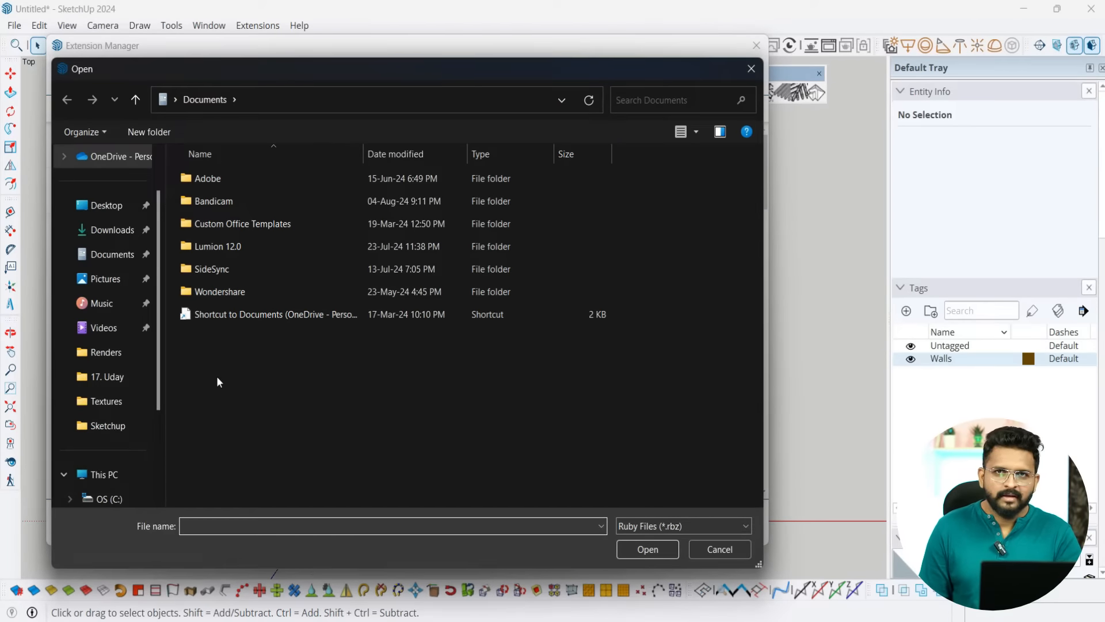
click(700, 554)
click(757, 46)
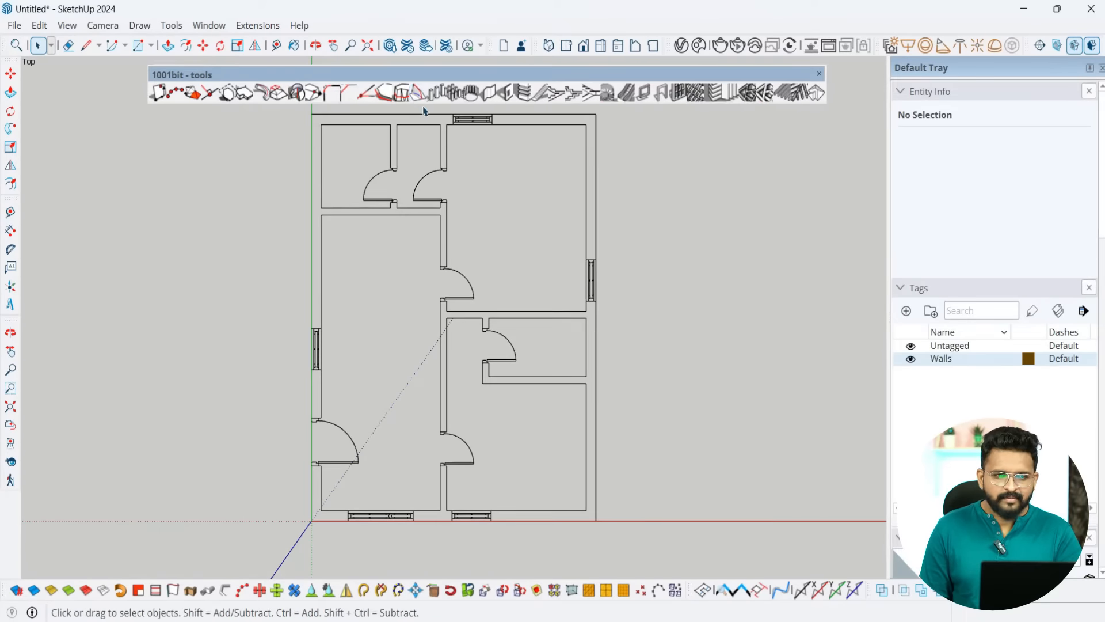
Step: Open the 1001bit Build Wall tool and set the wall thickness to 9" and the wall height to 10'
click(488, 99)
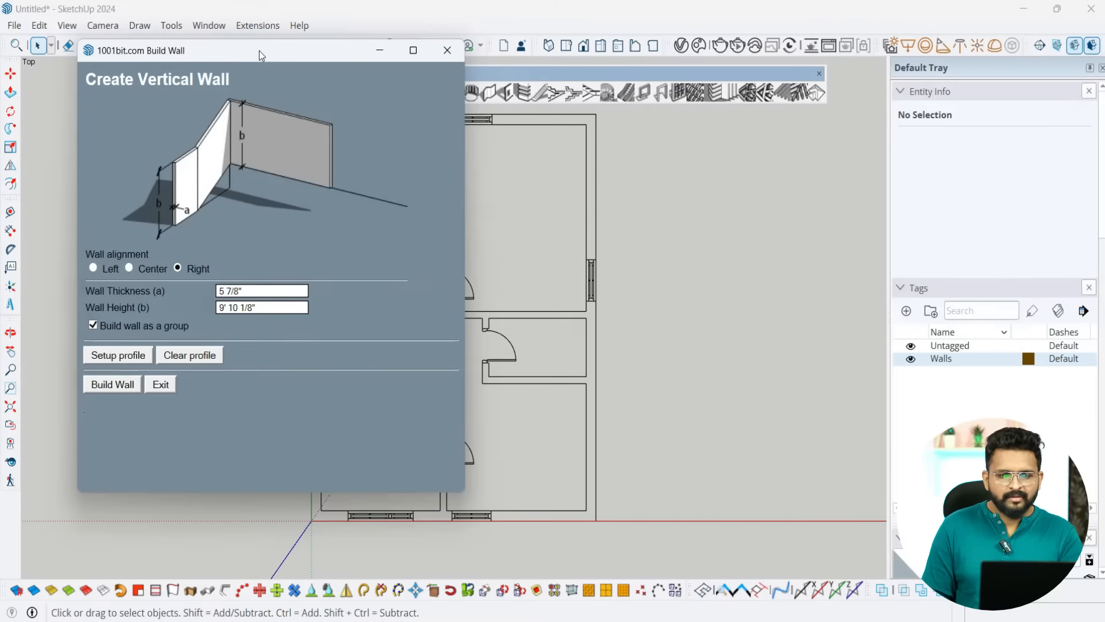
triple_click(253, 289)
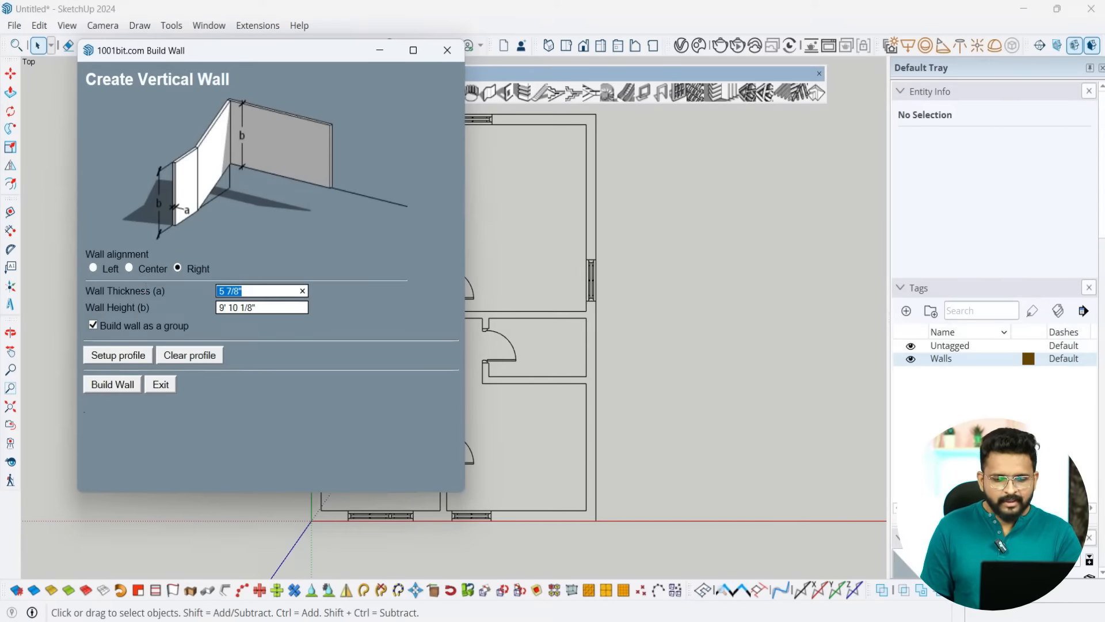
text(9)
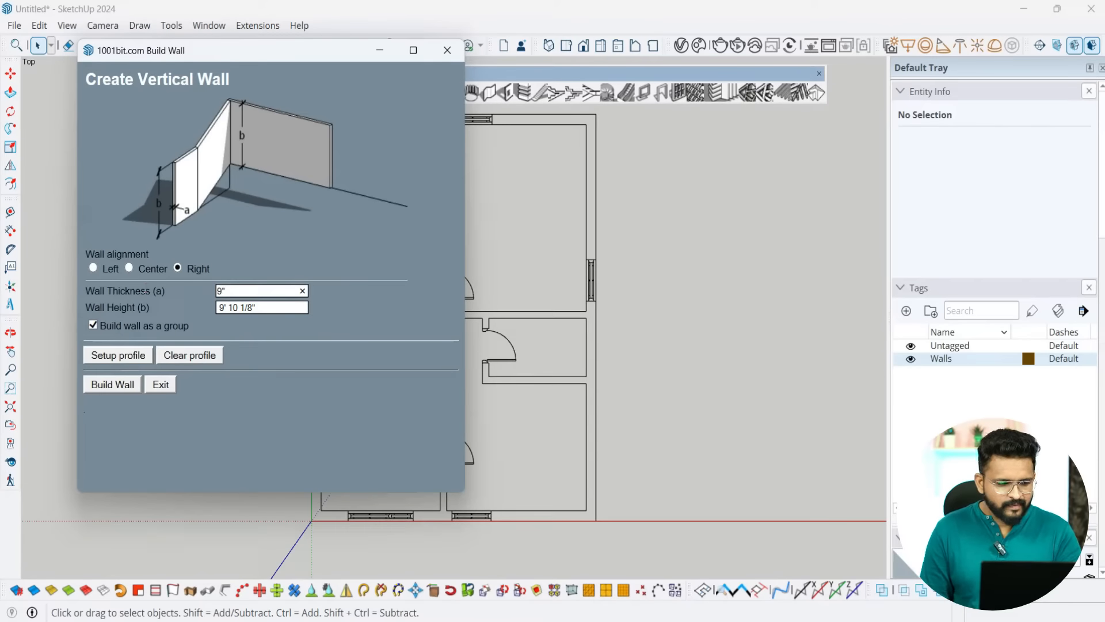
triple_click(253, 306)
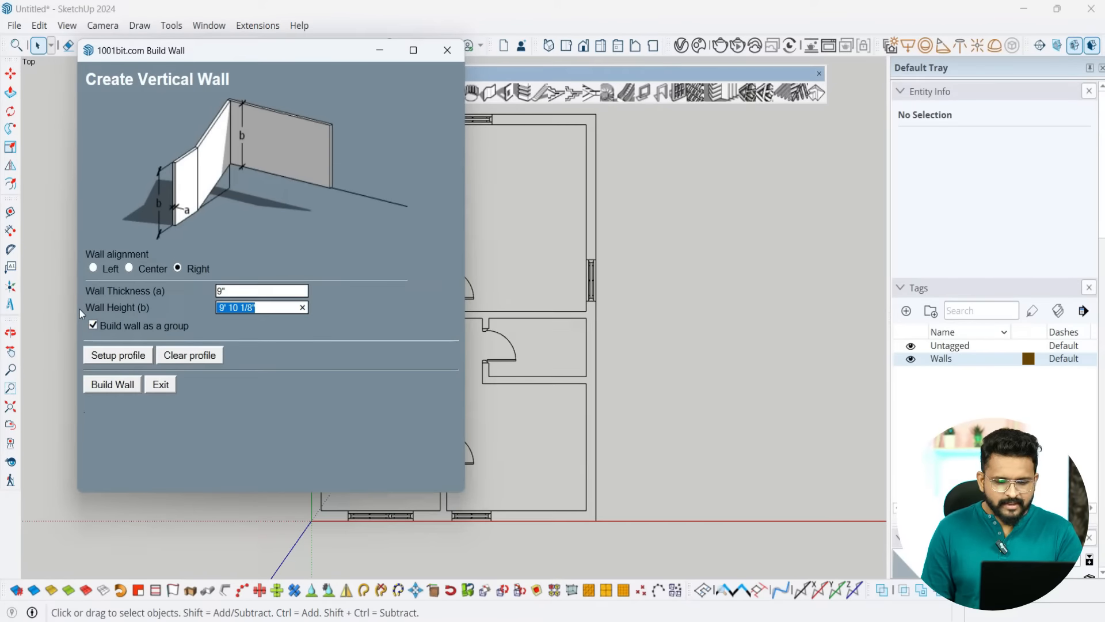
text(10')
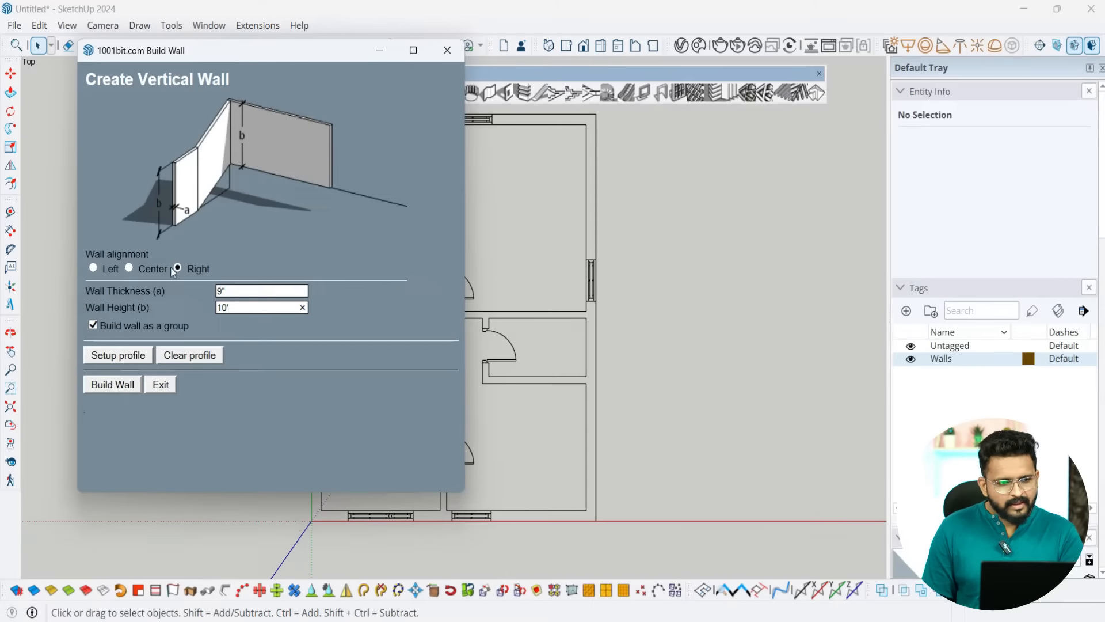
Step: Build a right-aligned wall along the inner wall line from the room corner near the origin to the entrance door jamb
click(112, 384)
scroll(323, 550, up, 5)
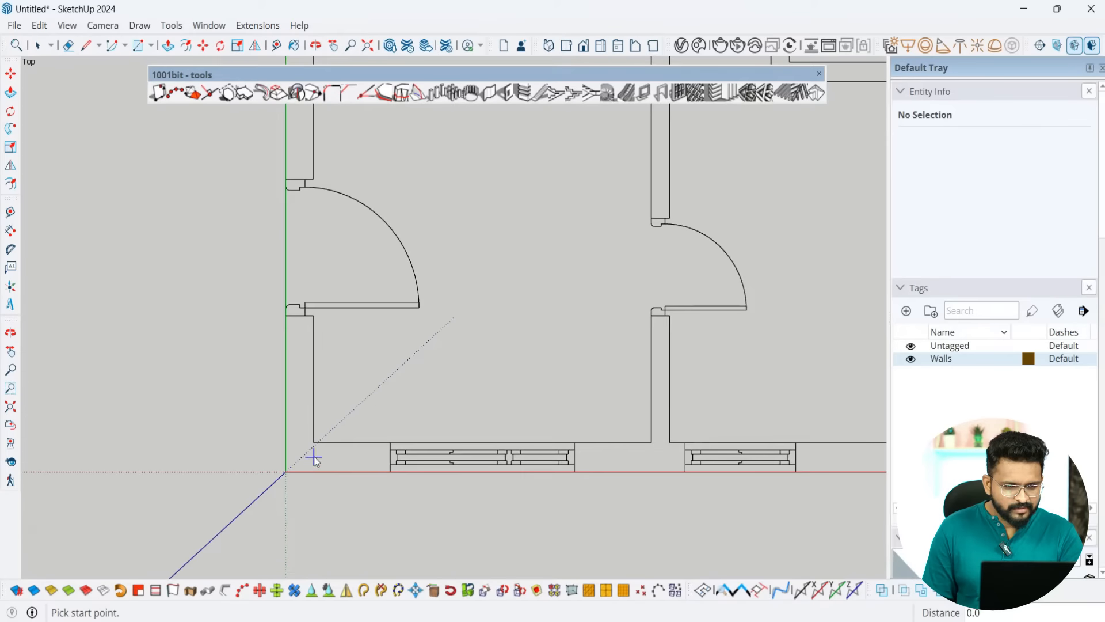
click(313, 443)
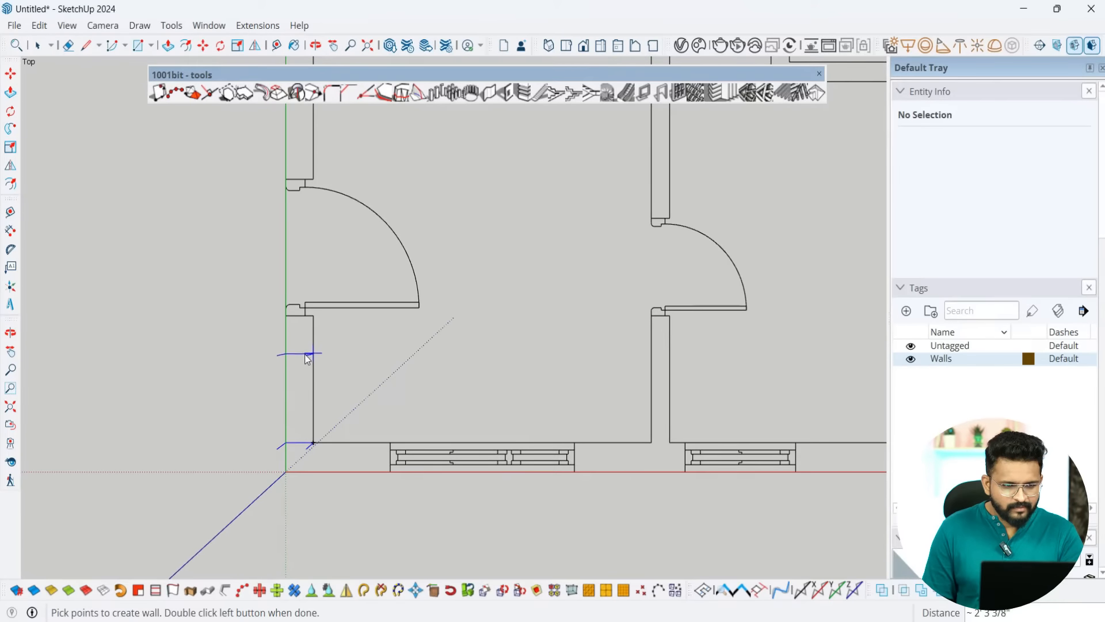
double_click(312, 319)
middle_drag(312, 319, 206, 161)
scroll(262, 289, up, 3)
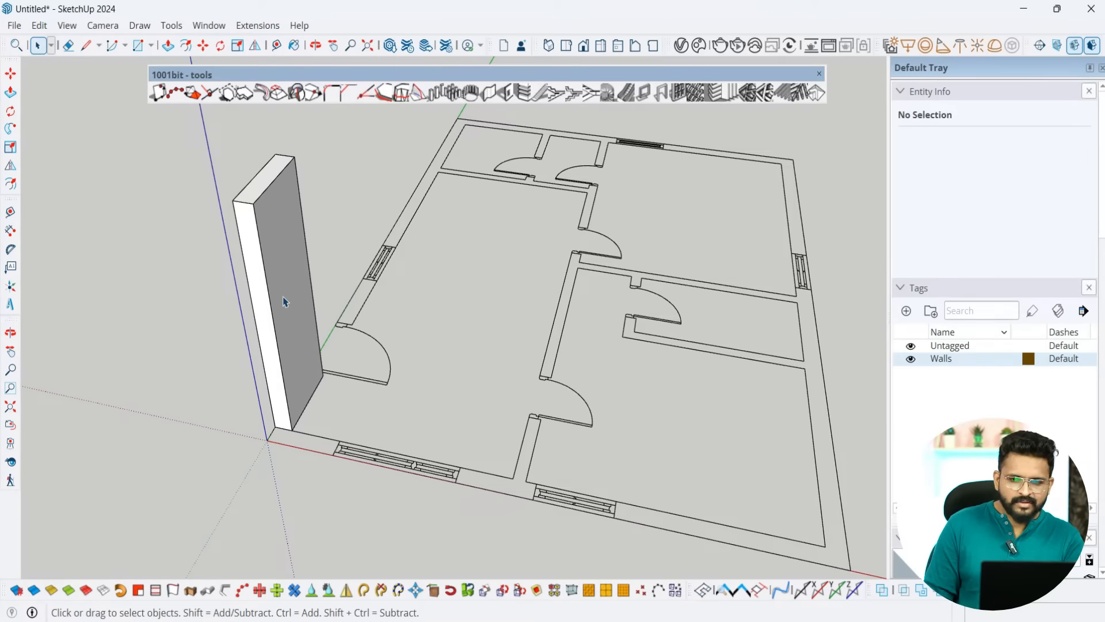
scroll(285, 302, down, 3)
middle_drag(286, 304, 275, 400)
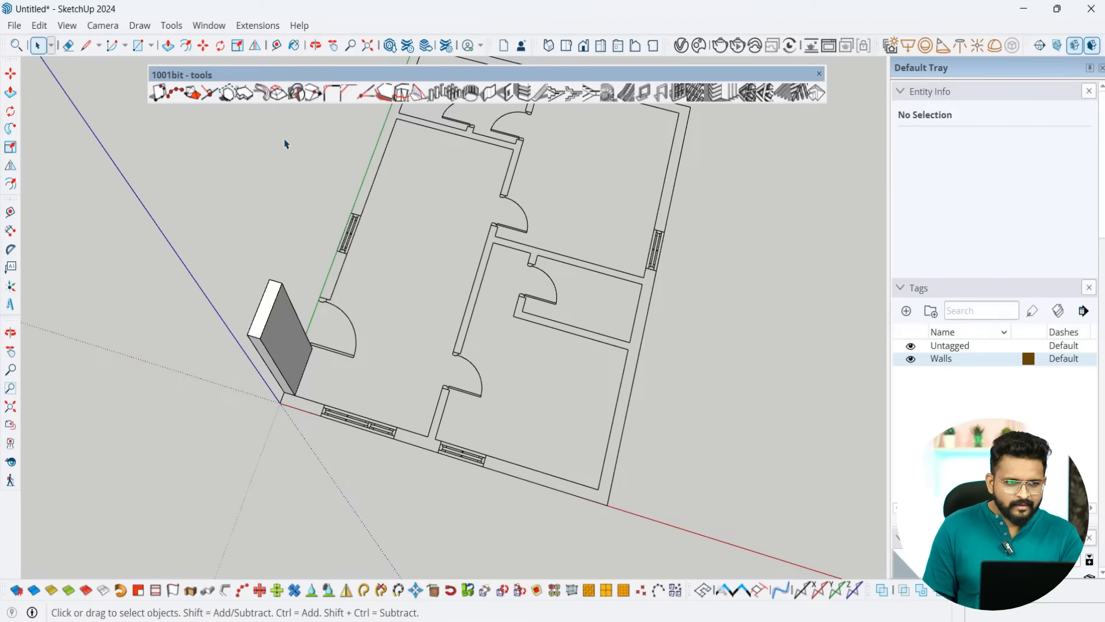
scroll(270, 143, up, 3)
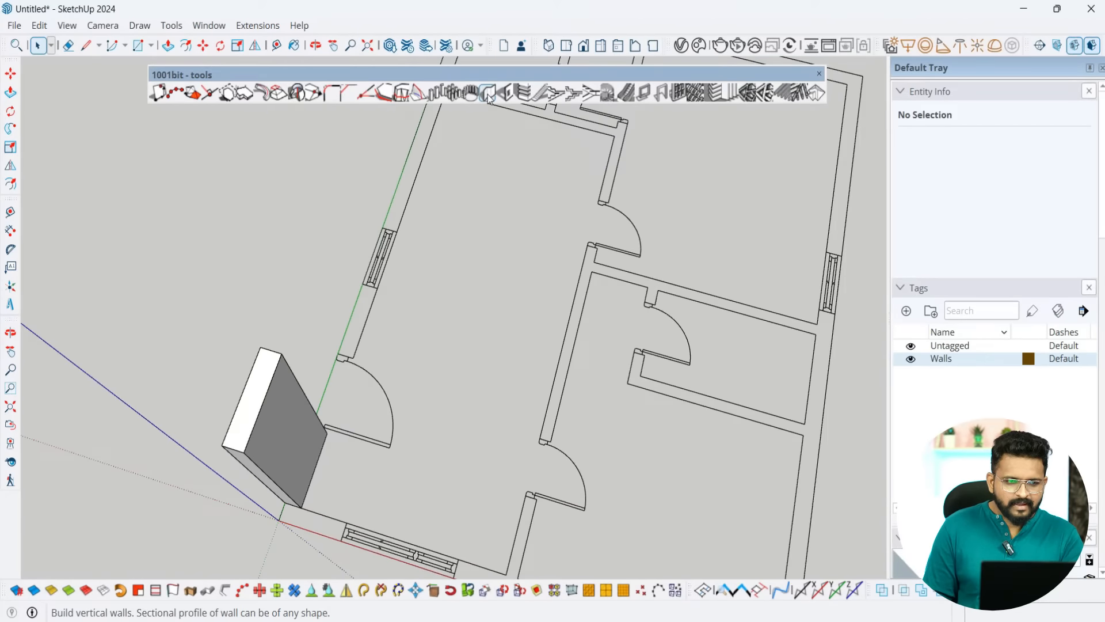
scroll(386, 289, down, 2)
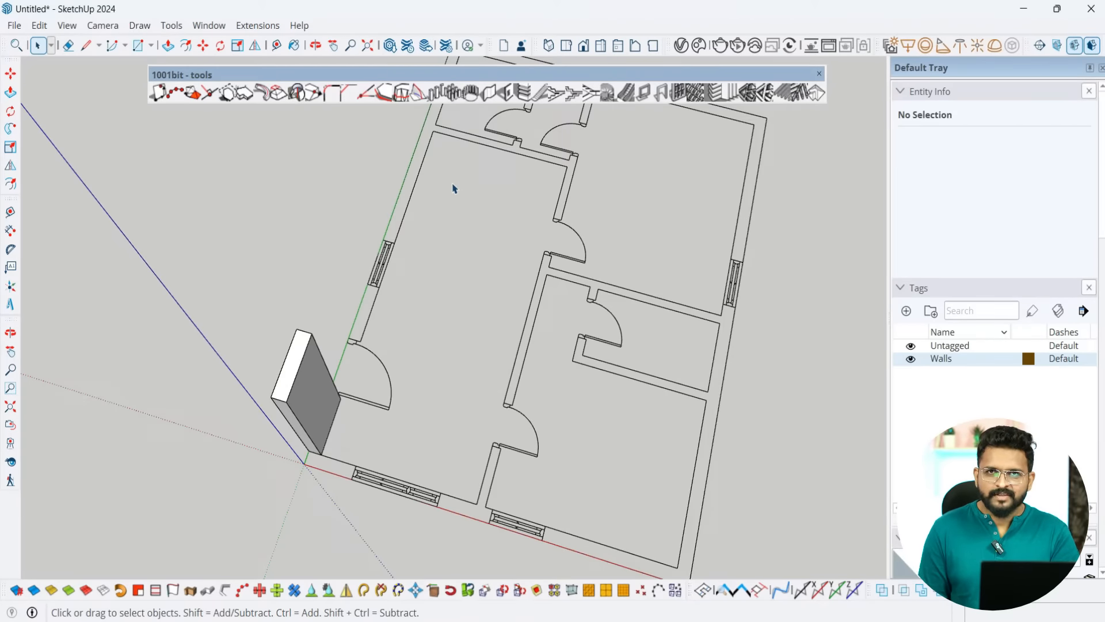
Step: Begin another Build Wall run with the same 9" and 10' settings, from the opposite entrance door jamb to the far outer-wall corner
click(491, 94)
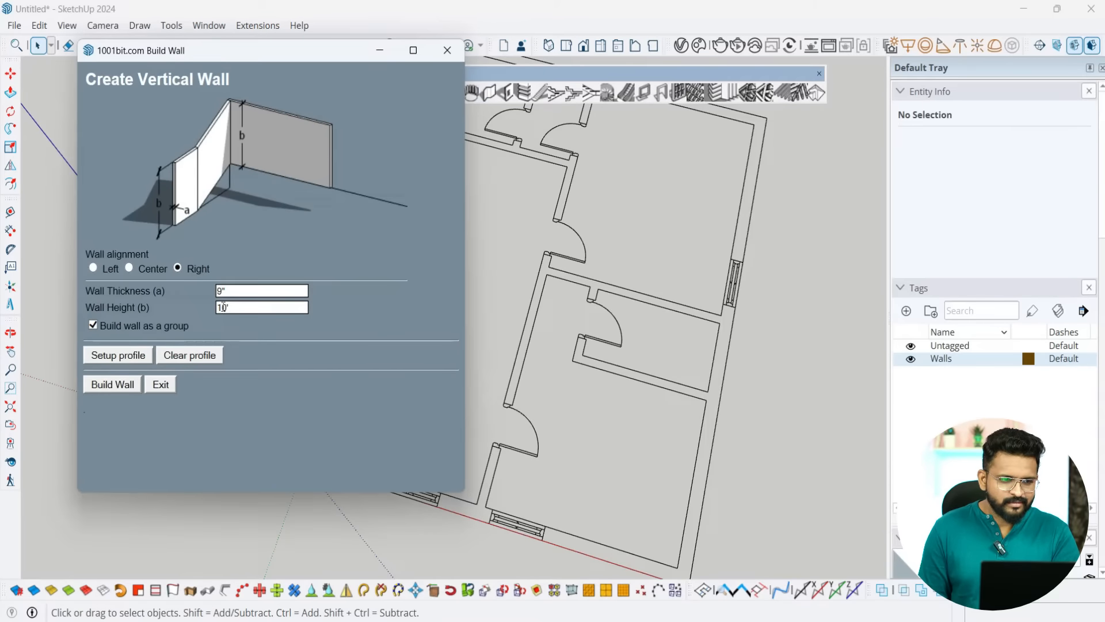
click(133, 385)
scroll(377, 289, up, 5)
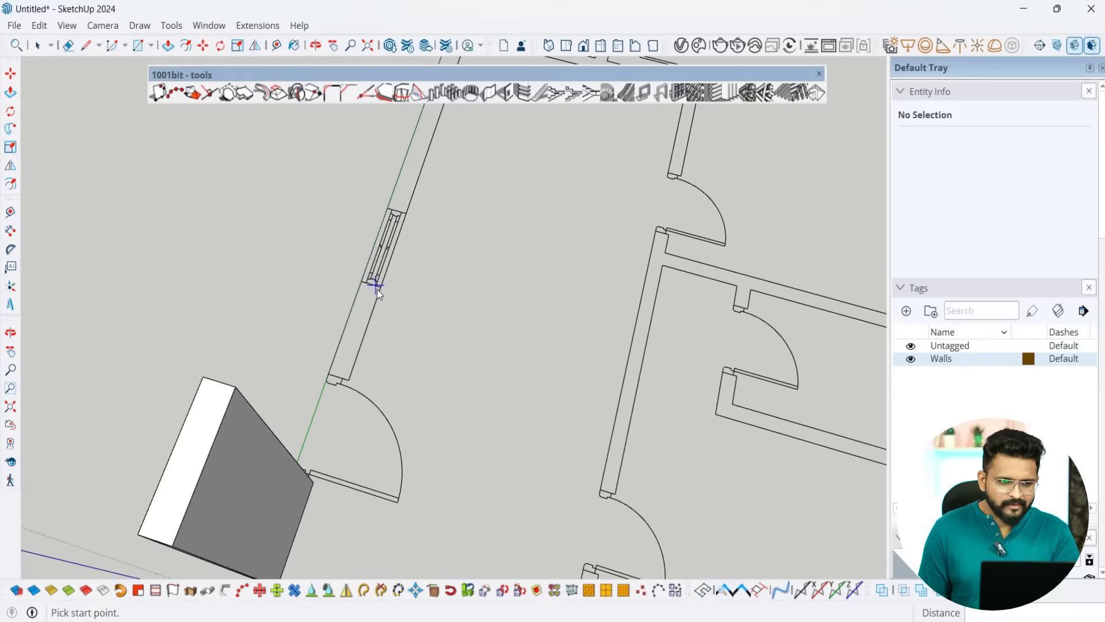
click(348, 379)
scroll(423, 400, down, 2)
middle_drag(430, 403, 198, 371)
scroll(193, 367, down, 1)
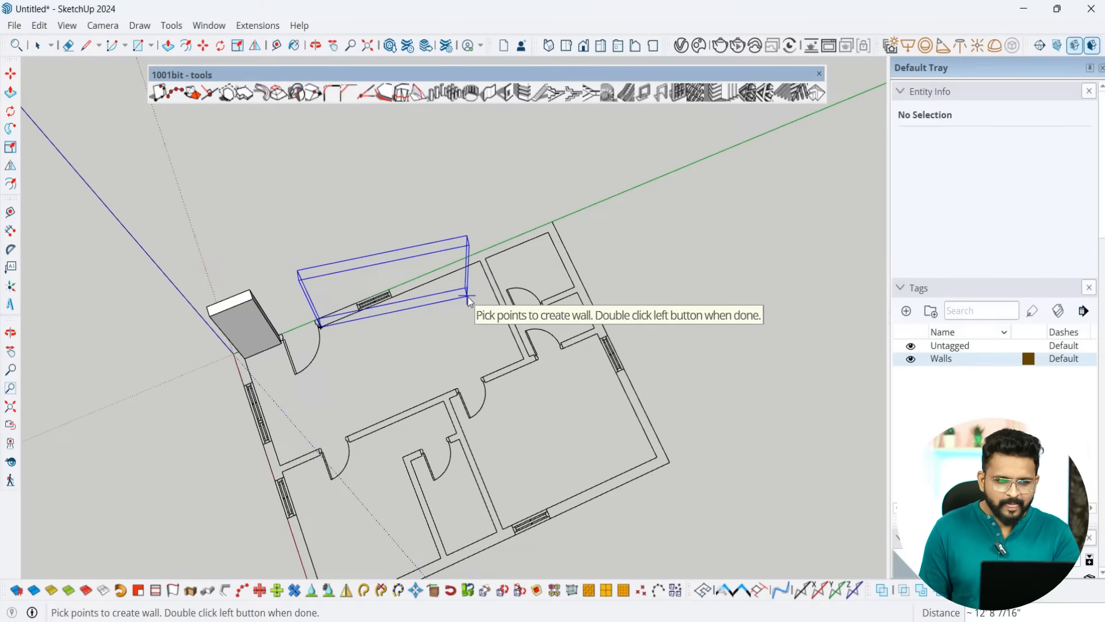
scroll(489, 261, up, 3)
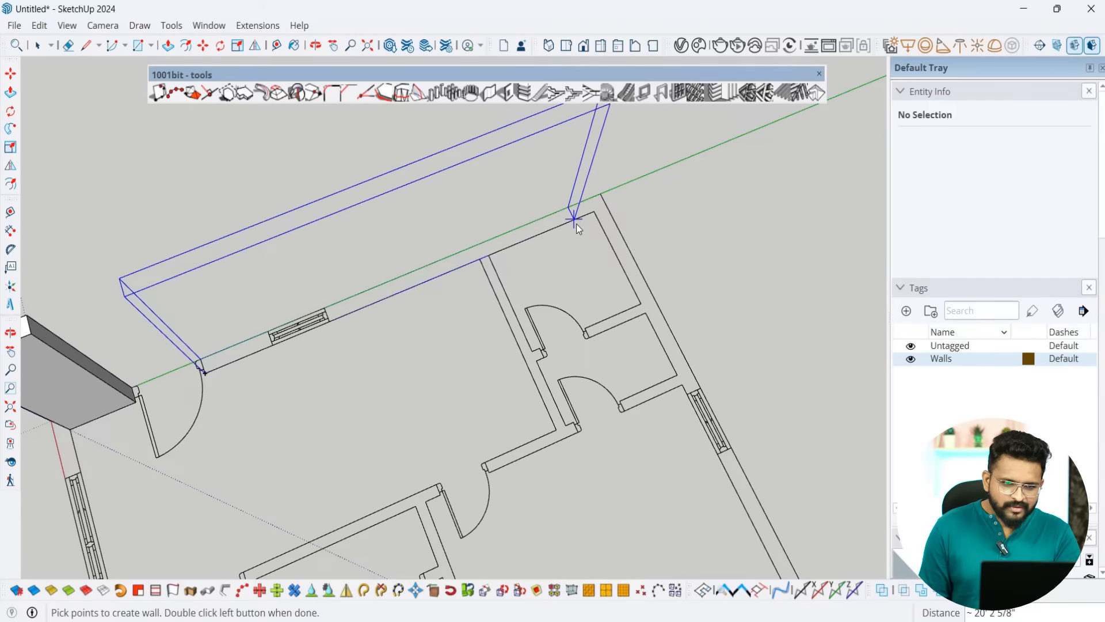
click(598, 197)
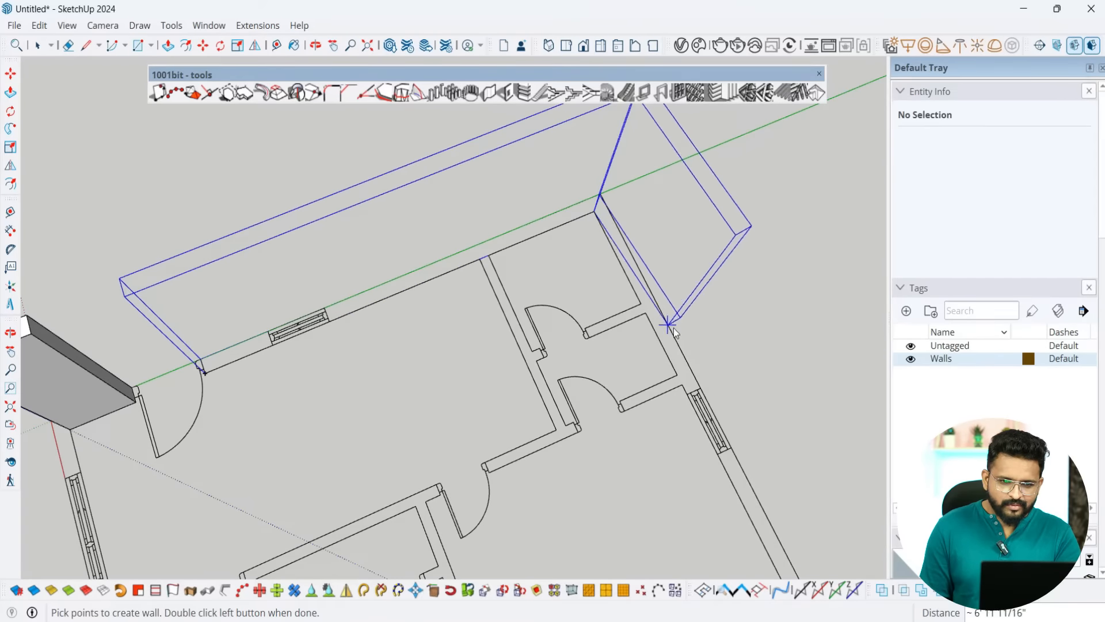
Step: Continue the wall path around the next two perimeter corners and along the front wall towards the corner near the origin
middle_drag(698, 390, 751, 288)
click(757, 366)
scroll(704, 275, down, 2)
scroll(650, 484, up, 2)
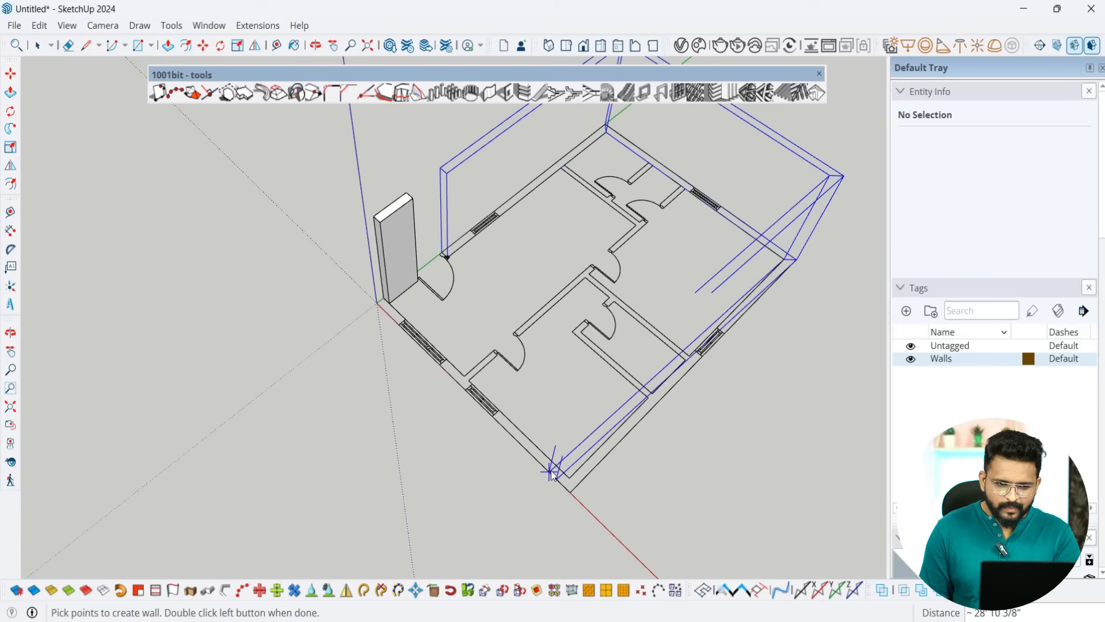
click(570, 477)
middle_drag(461, 446, 656, 403)
scroll(625, 244, up, 1)
scroll(625, 244, up, 3)
scroll(502, 368, down, 2)
middle_drag(453, 393, 583, 432)
scroll(503, 462, down, 2)
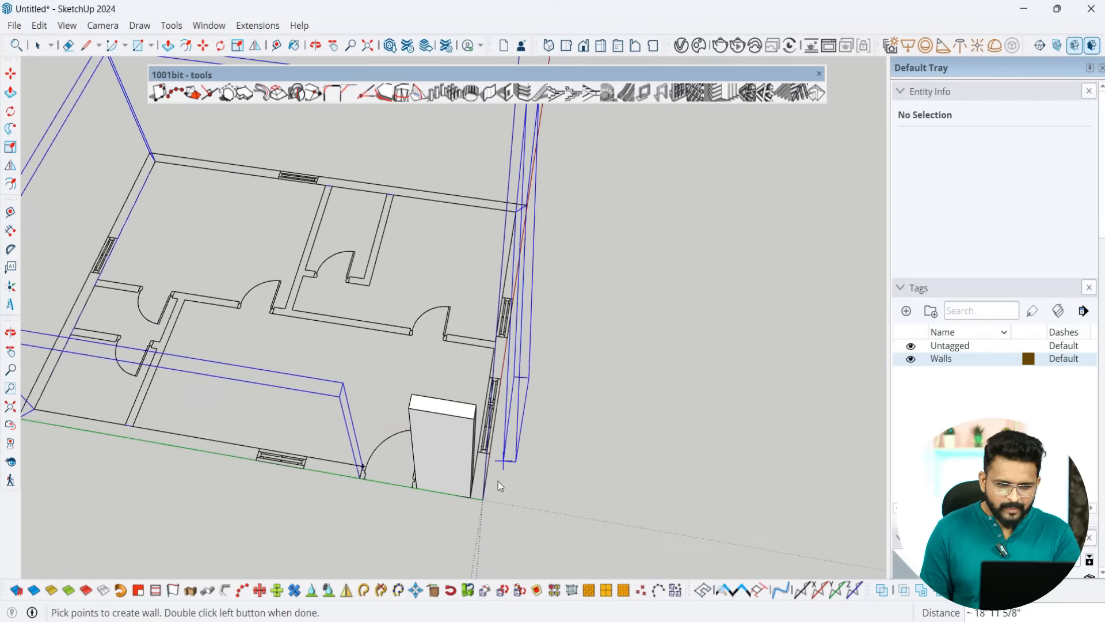
Step: Complete the continuous exterior wall by ending it at the plan corner where it meets the short wall beside the entrance door
scroll(489, 488, up, 2)
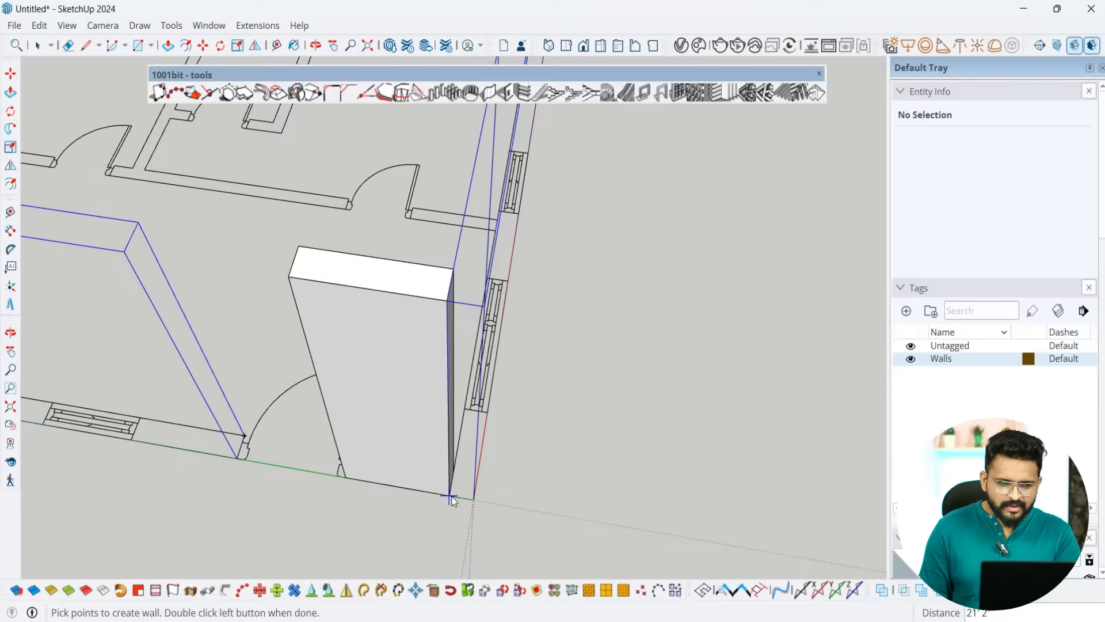
double_click(452, 499)
scroll(666, 461, down, 5)
middle_drag(666, 461, 172, 432)
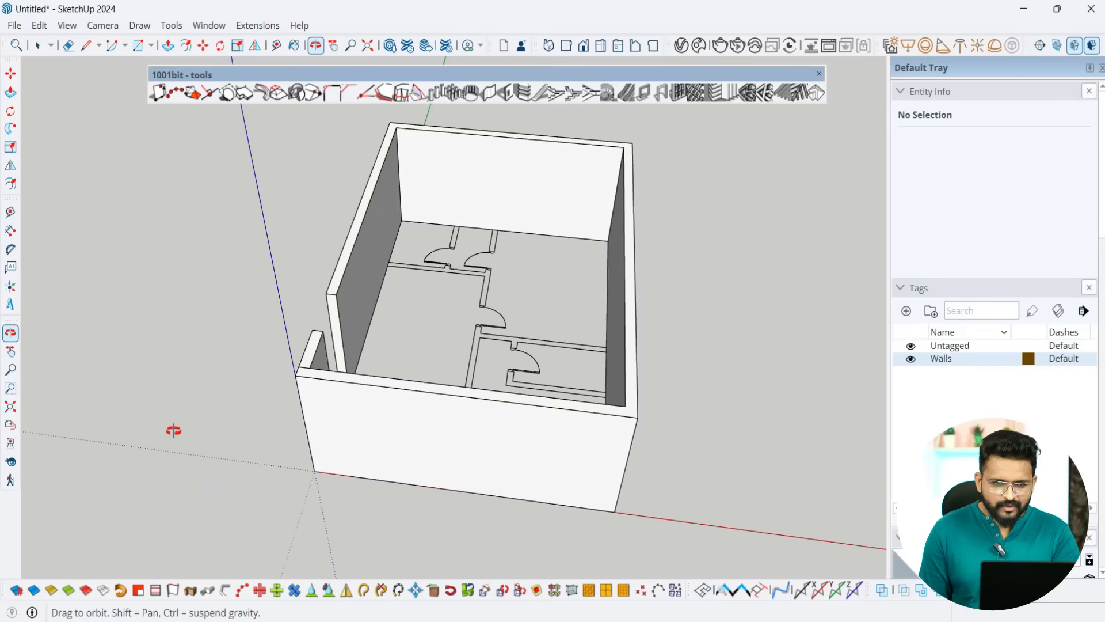
scroll(437, 240, down, 3)
middle_drag(436, 240, 369, 373)
drag(219, 159, 631, 541)
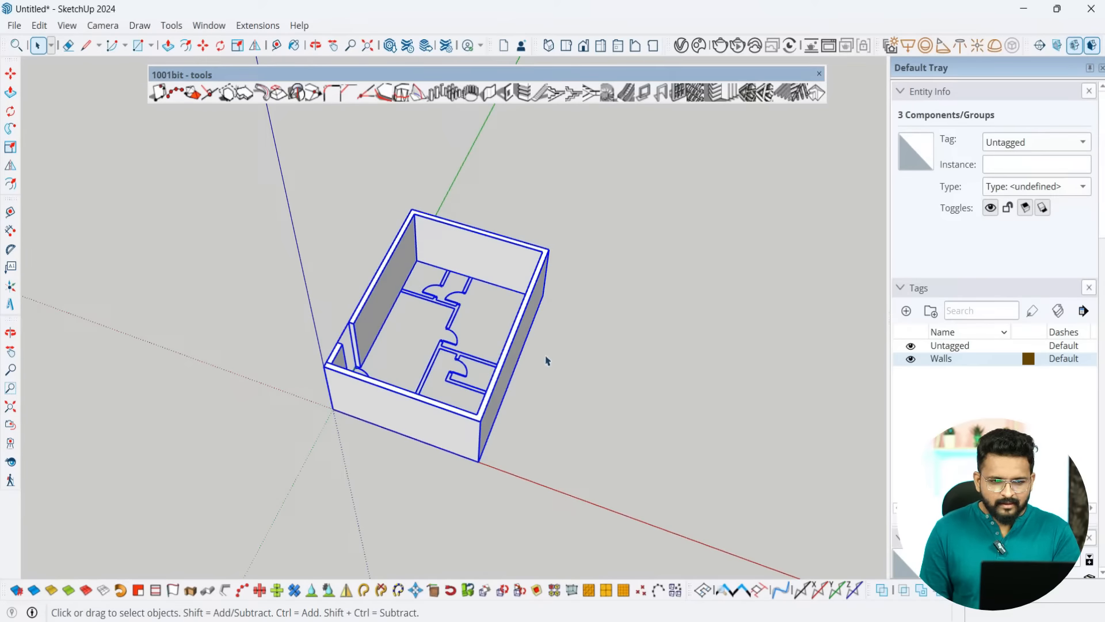
right_click(244, 171)
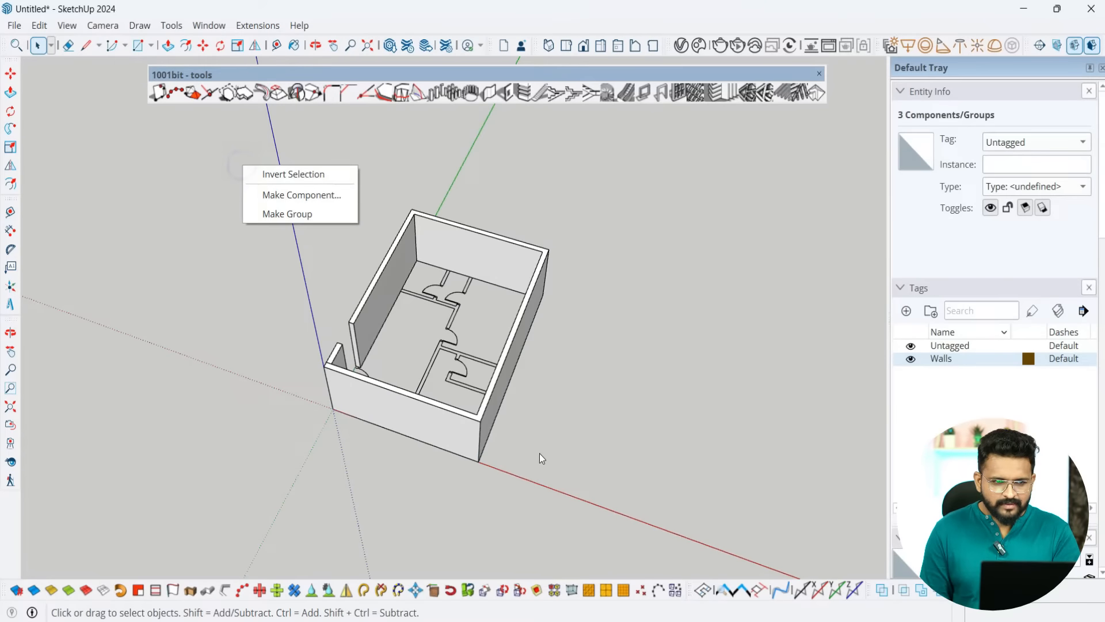
click(363, 244)
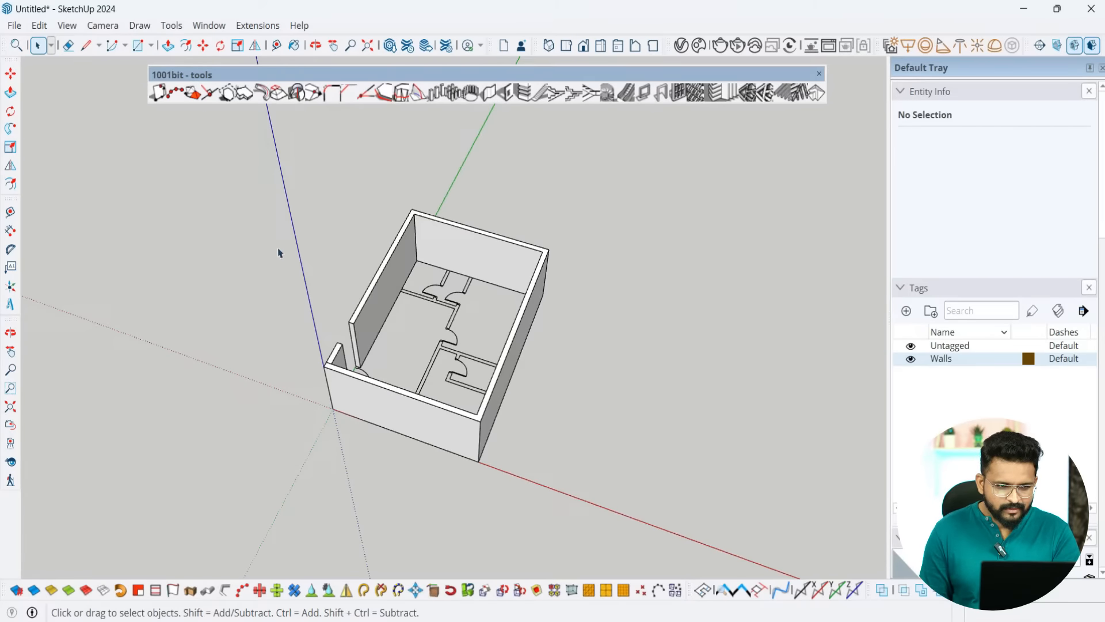
drag(267, 171, 627, 547)
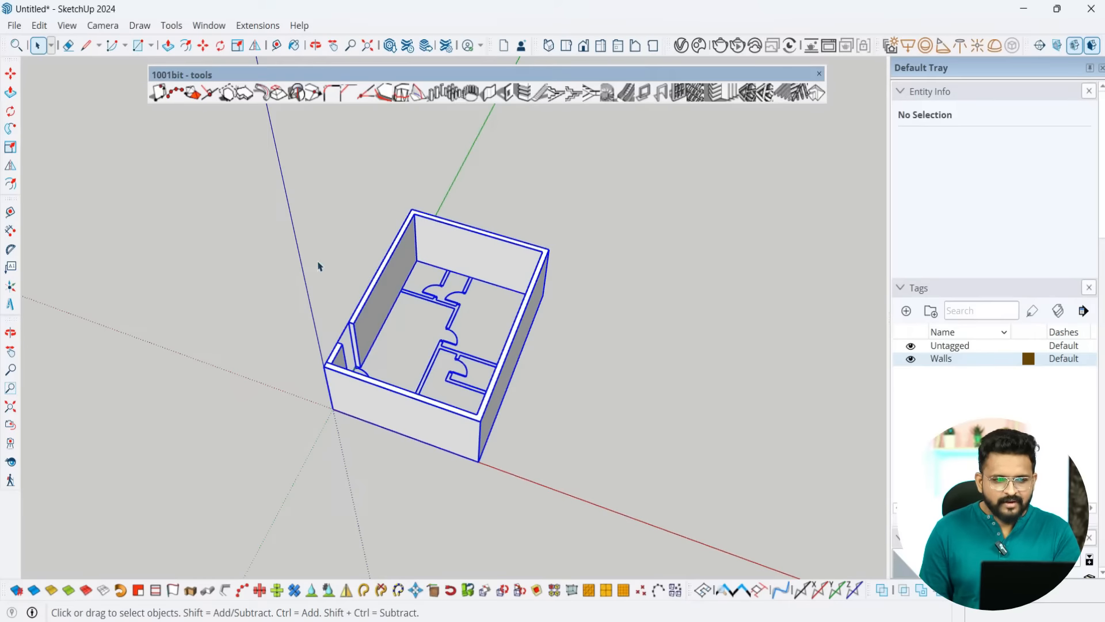
drag(244, 151, 665, 546)
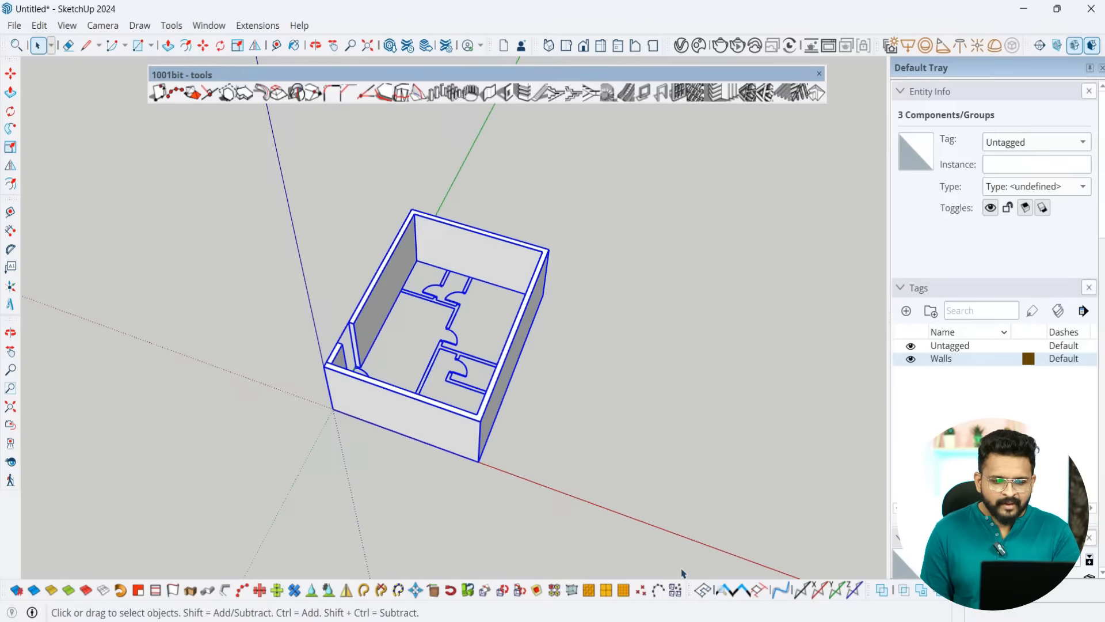
drag(658, 531, 241, 160)
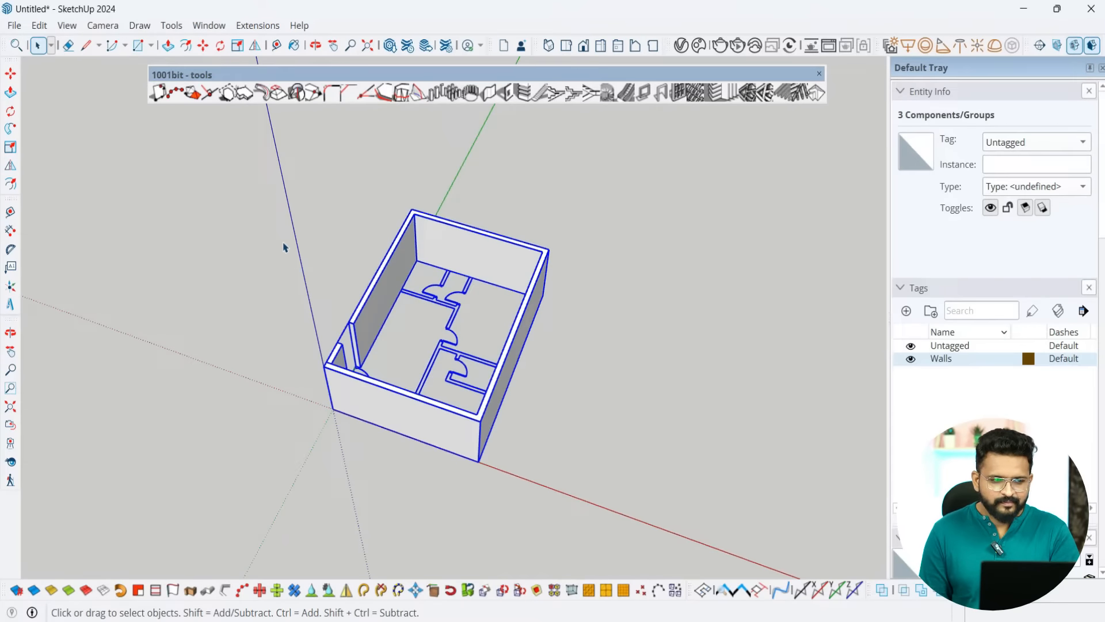
scroll(317, 298, up, 3)
middle_drag(360, 402, 347, 452)
click(342, 468)
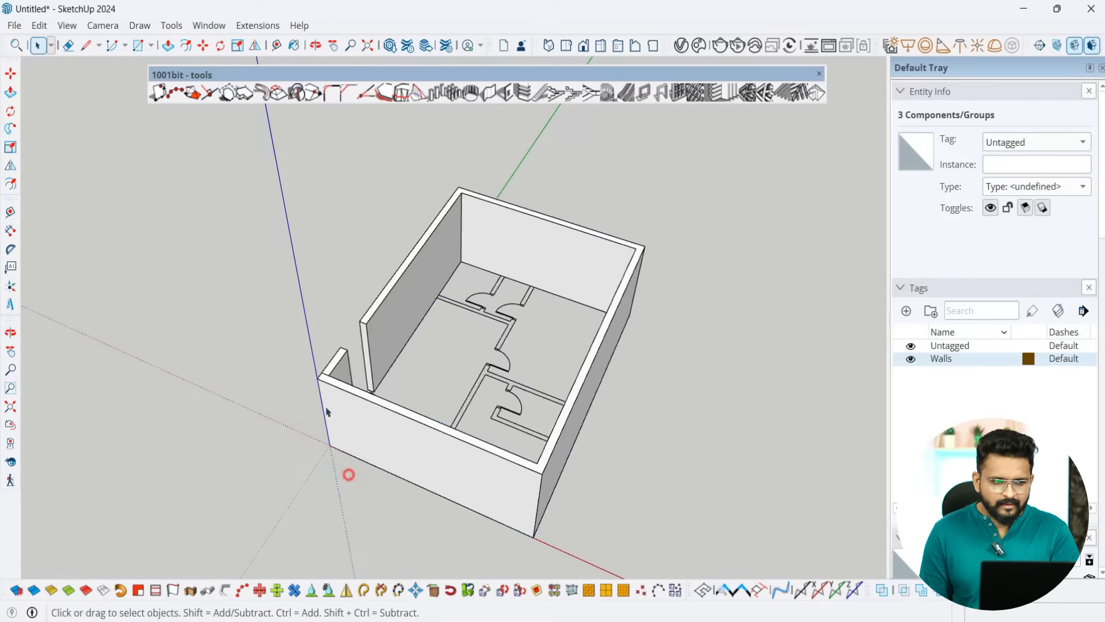
scroll(311, 321, down, 4)
scroll(311, 321, up, 2)
middle_drag(340, 365, 388, 444)
scroll(249, 367, down, 3)
drag(193, 152, 544, 514)
key(m)
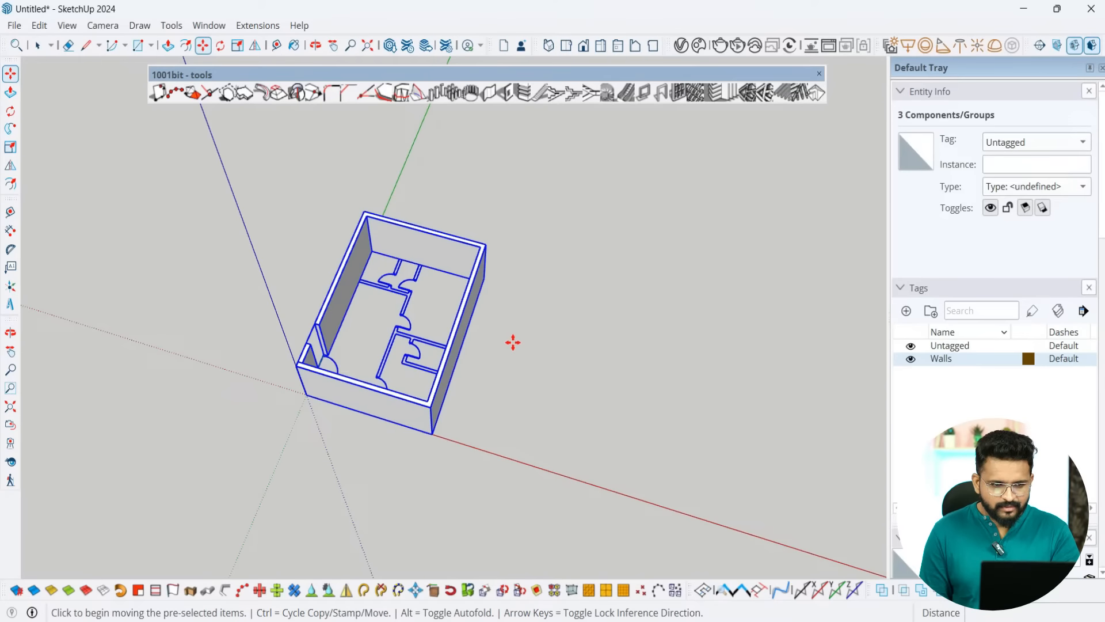
key(ctrl)
click(513, 342)
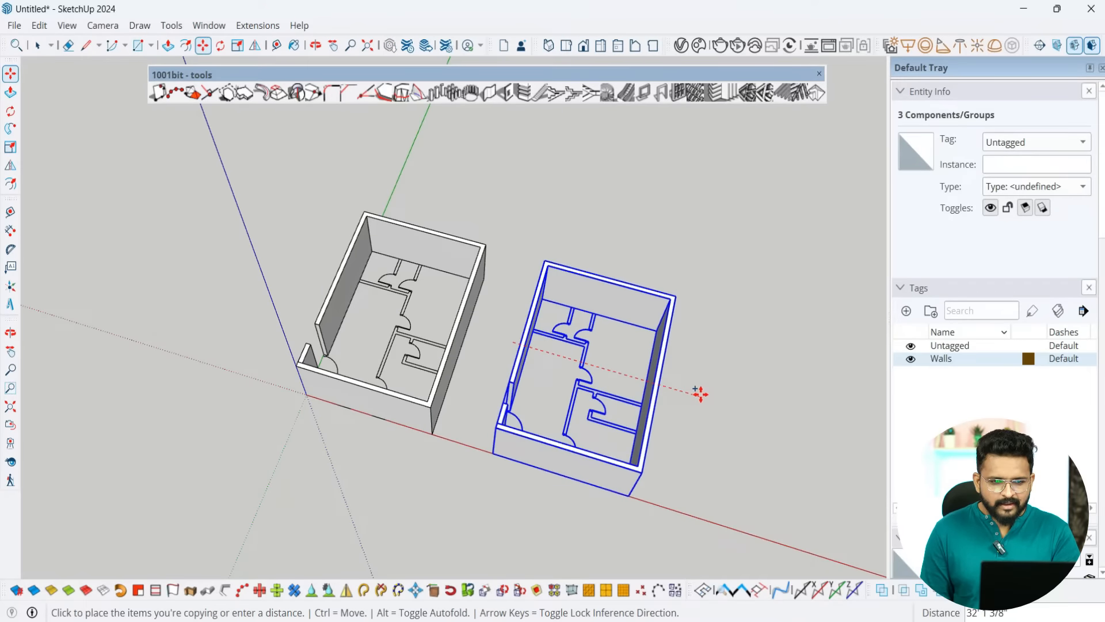
key(Escape)
key(space)
Step: Select the floor plan with its walls and place a copy beside the original along the red axis
scroll(242, 226, up, 1)
drag(213, 154, 658, 538)
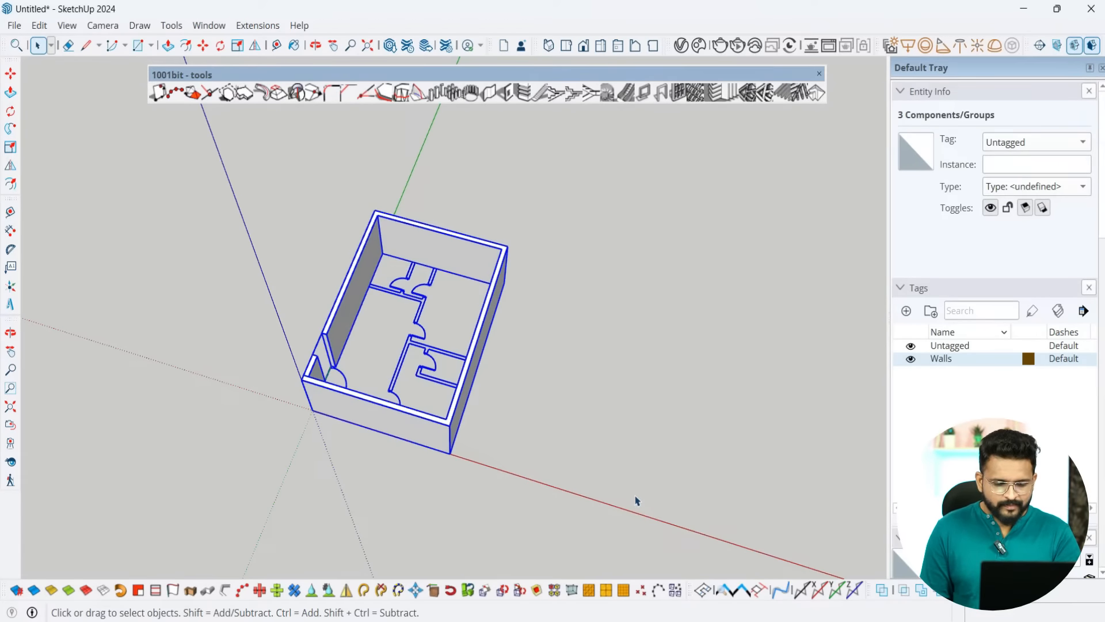
key(m)
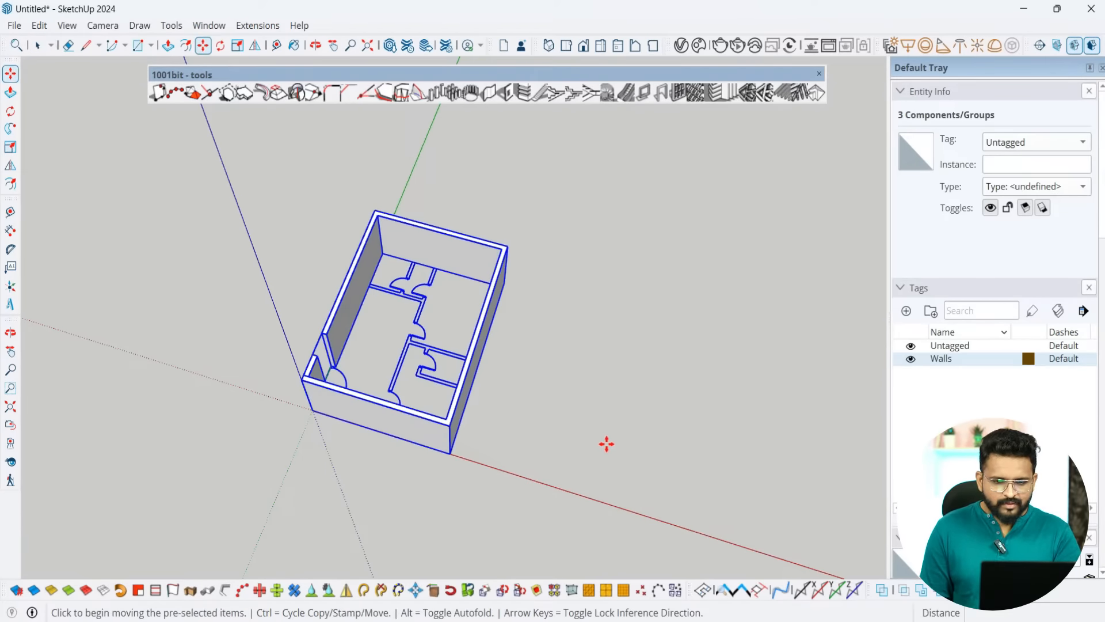
click(553, 431)
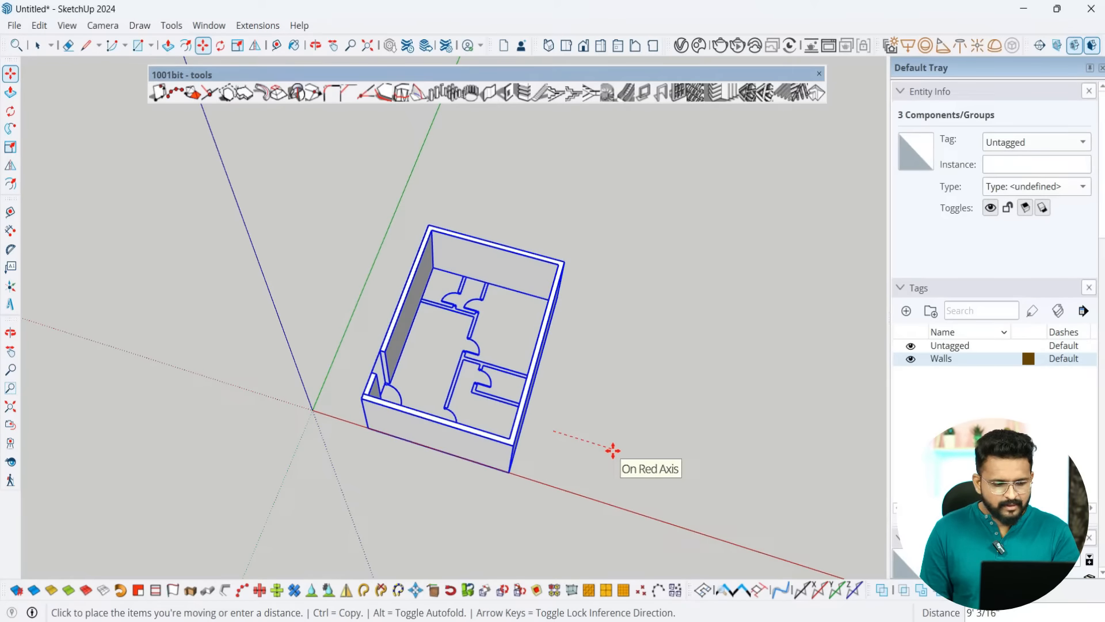
key(ctrl)
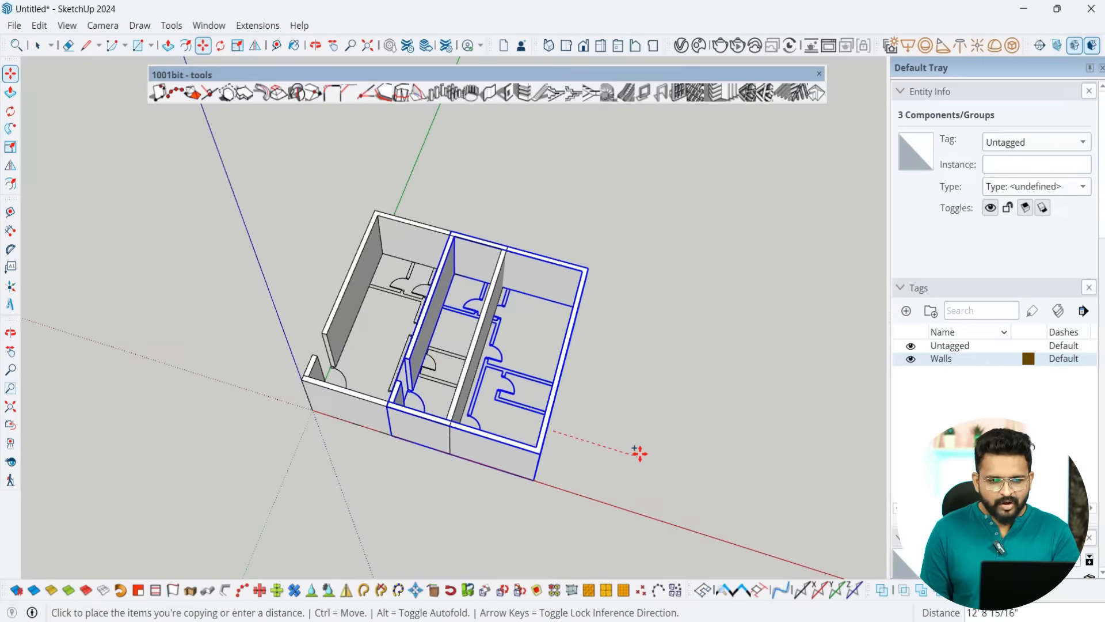
click(768, 491)
key(space)
middle_drag(766, 553, 736, 488)
click(737, 489)
scroll(691, 466, down, 3)
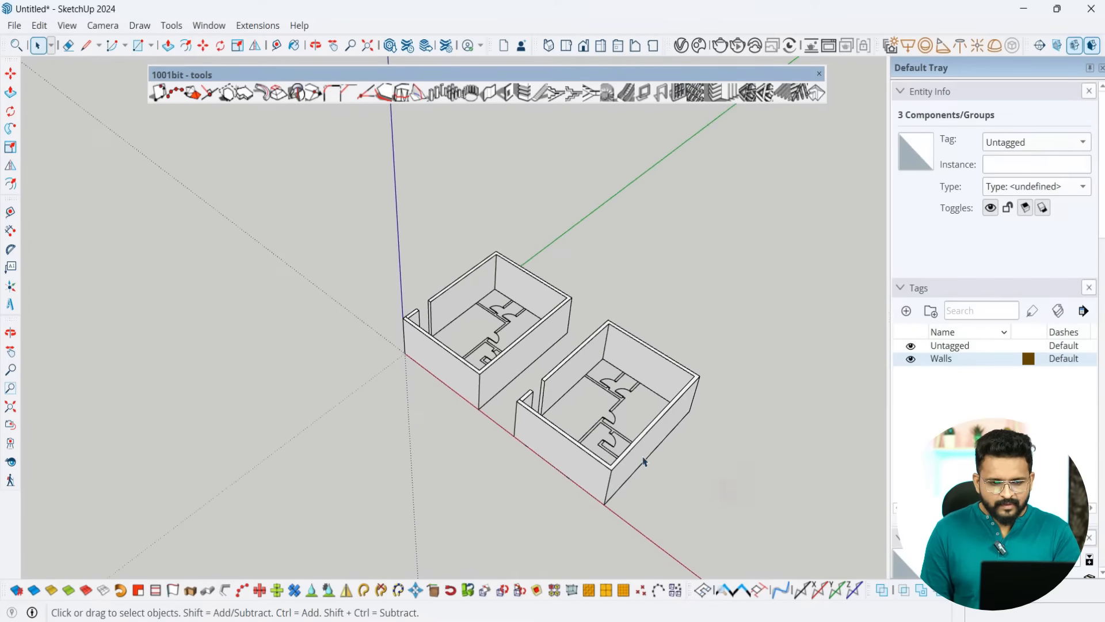
Step: Delete the long exterior wall and the short entrance wall from the copied model, keeping only its floor plan
scroll(646, 452, up, 5)
click(646, 433)
key(Delete)
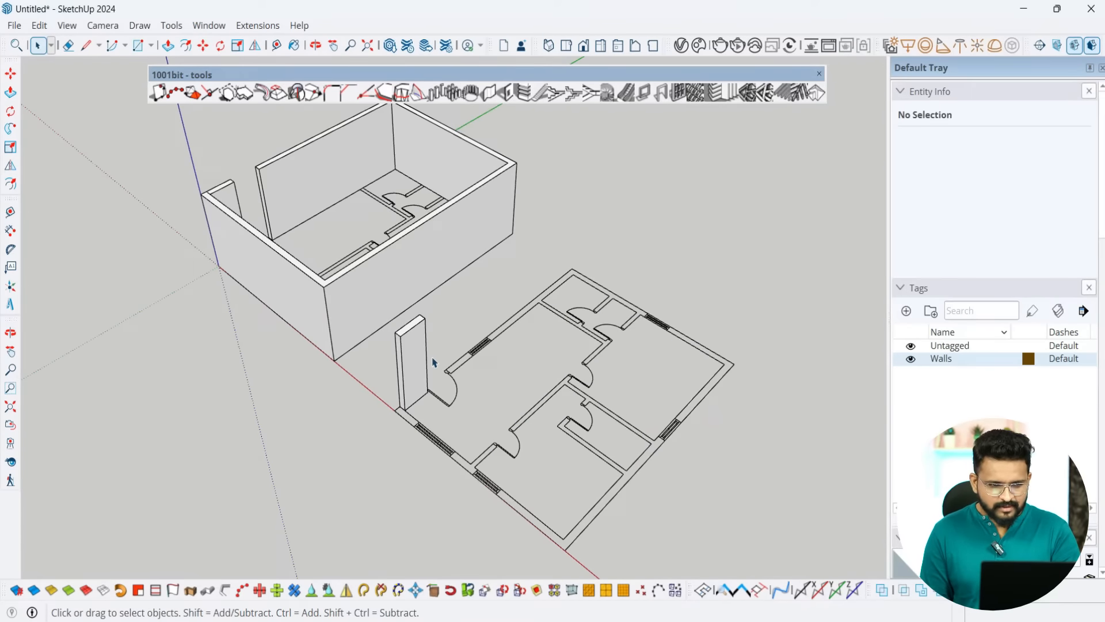
click(419, 359)
key(Delete)
middle_drag(424, 365, 427, 456)
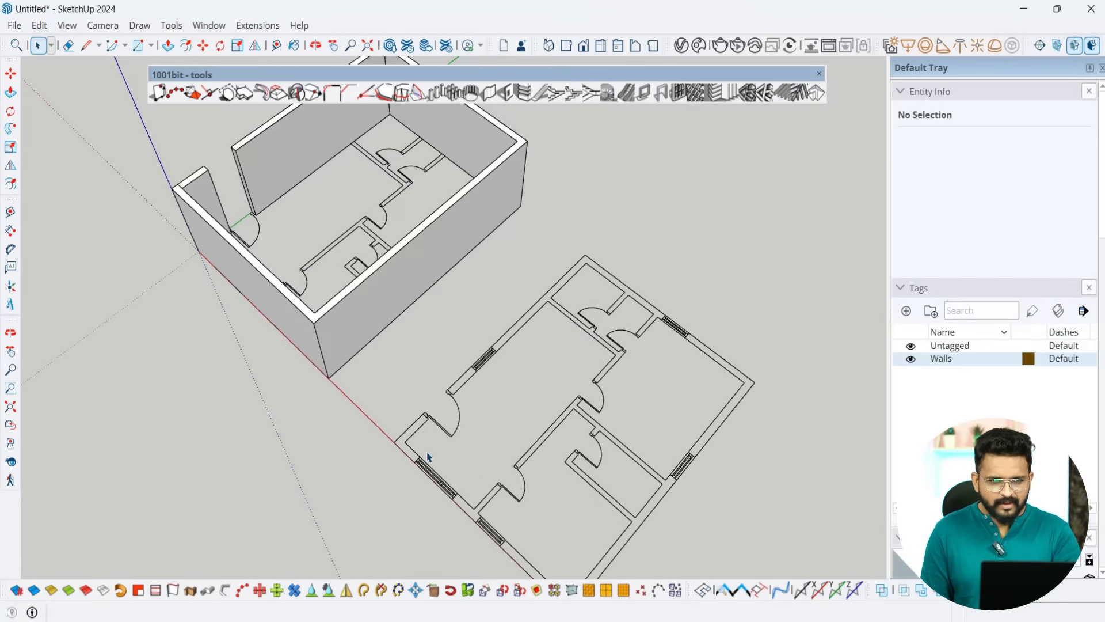
Step: Build a right-aligned vertical wall, 9" thick and 10' high, on the copied plan from the first window around the corner to the entrance door
click(488, 93)
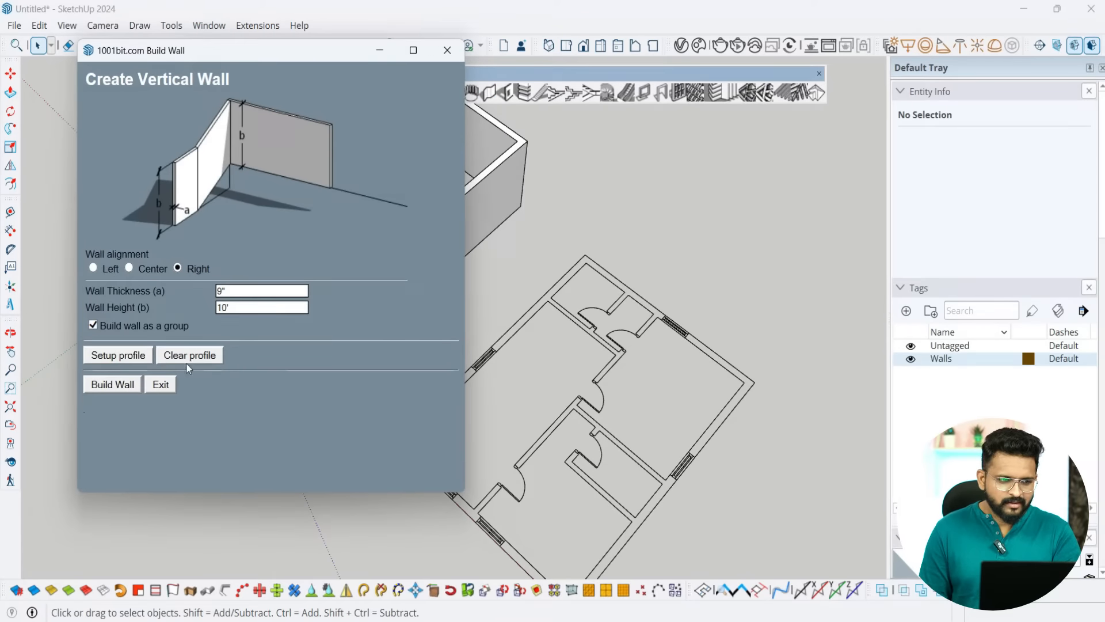
click(128, 382)
scroll(436, 456, up, 6)
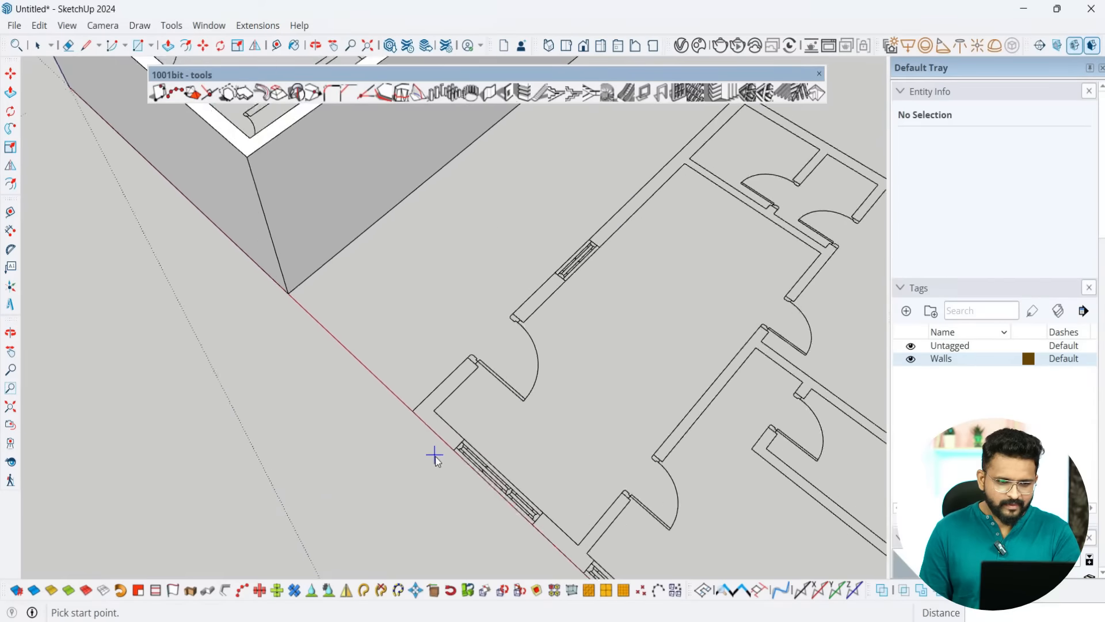
click(475, 433)
click(433, 395)
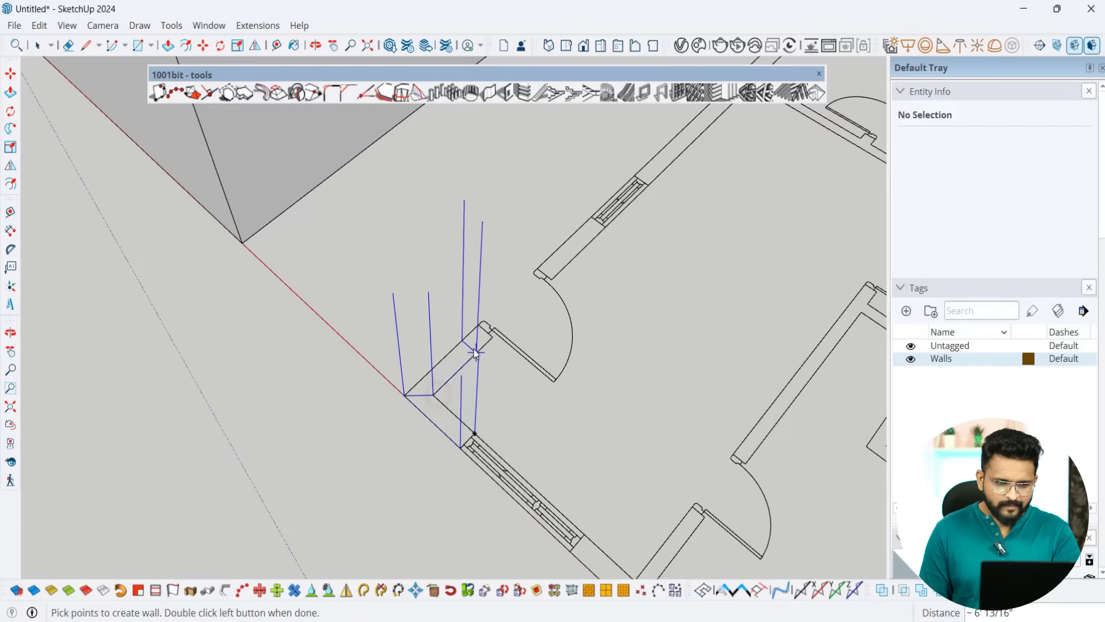
double_click(494, 336)
scroll(279, 414, down, 5)
middle_drag(279, 415, 431, 370)
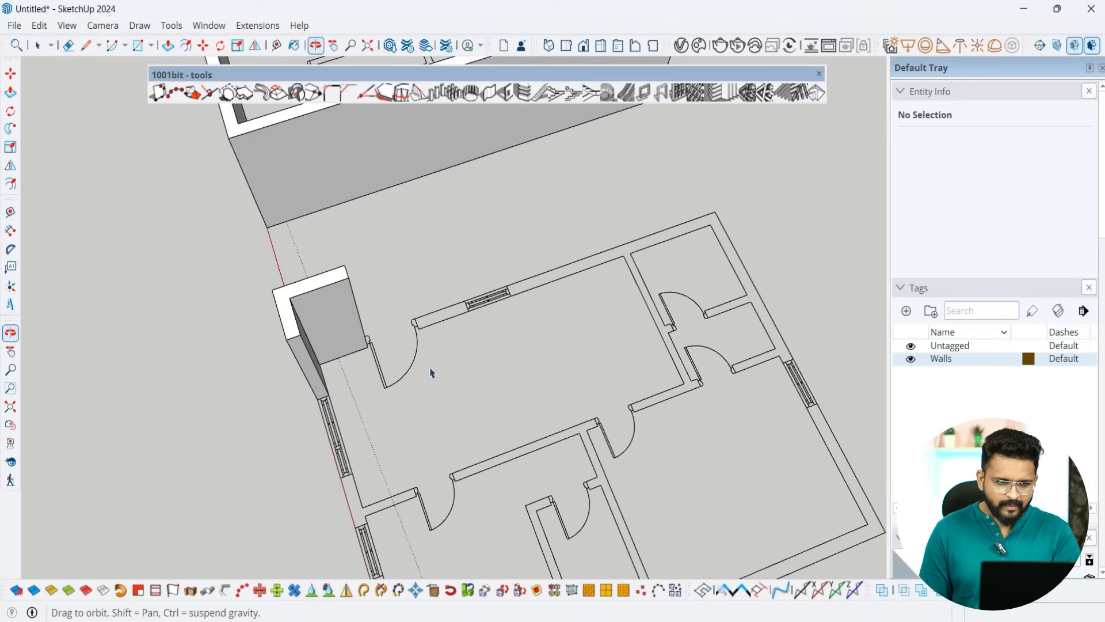
Step: Build a right-aligned 9" thick, 10' high wall segment between the entrance door and the adjacent window of the copied plan
click(489, 92)
click(128, 378)
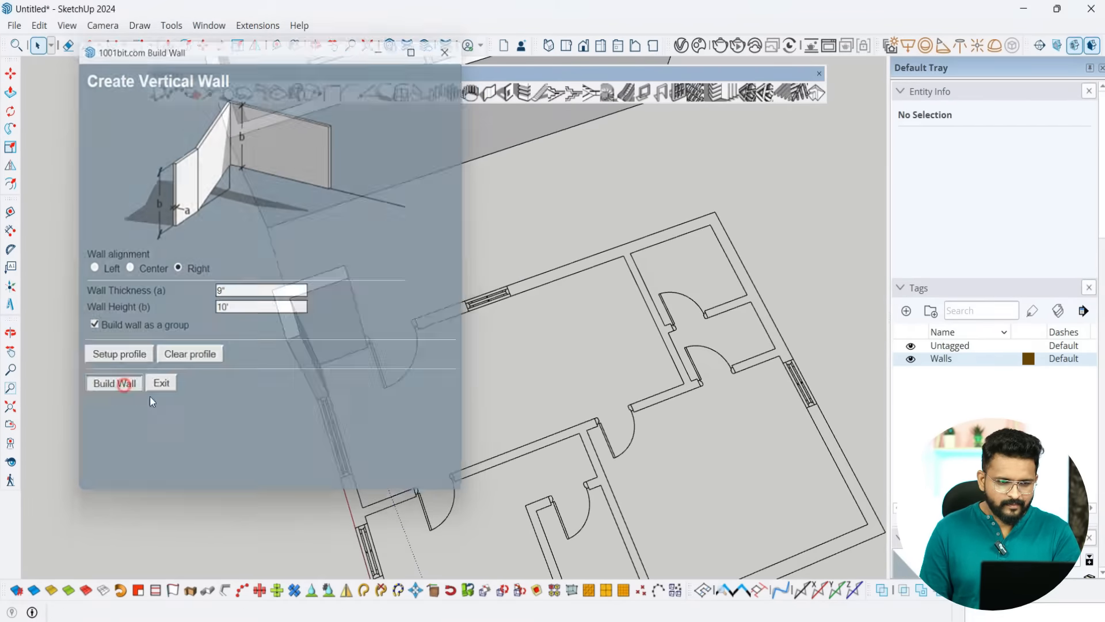
click(419, 327)
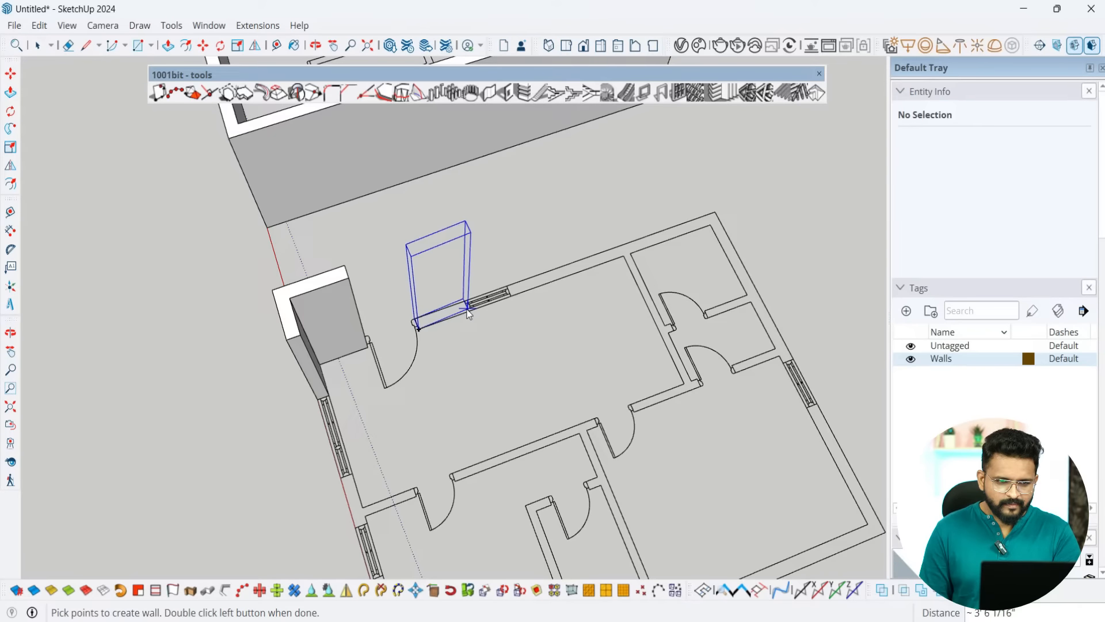
double_click(470, 314)
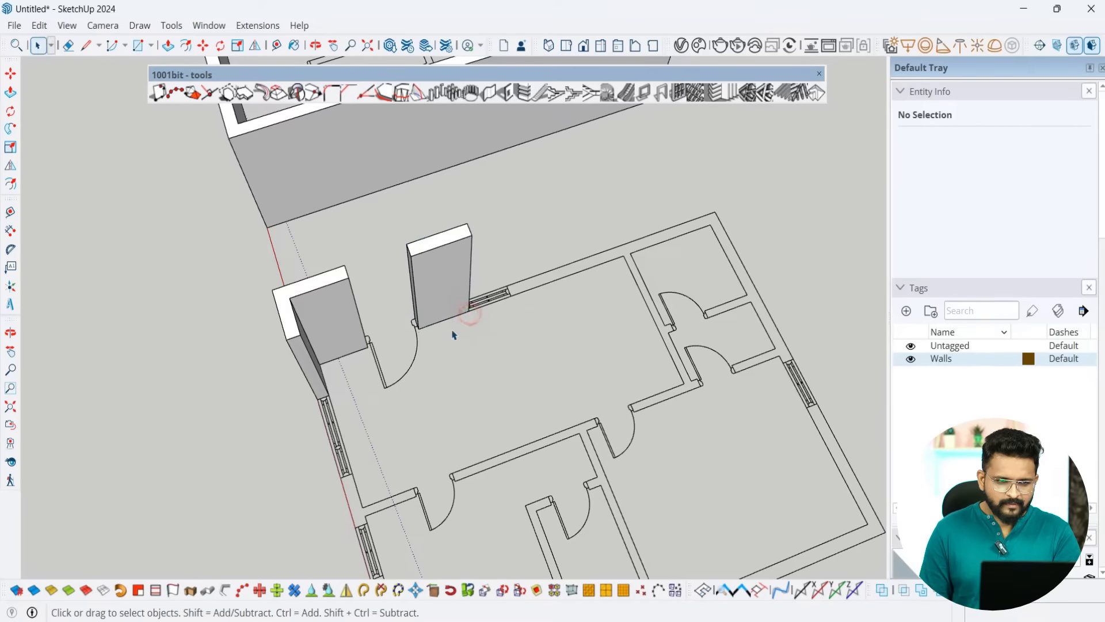
Step: Build a 9" thick, 10' high wall on the copied plan from that window's far side around the corner to the next window
click(489, 92)
click(126, 387)
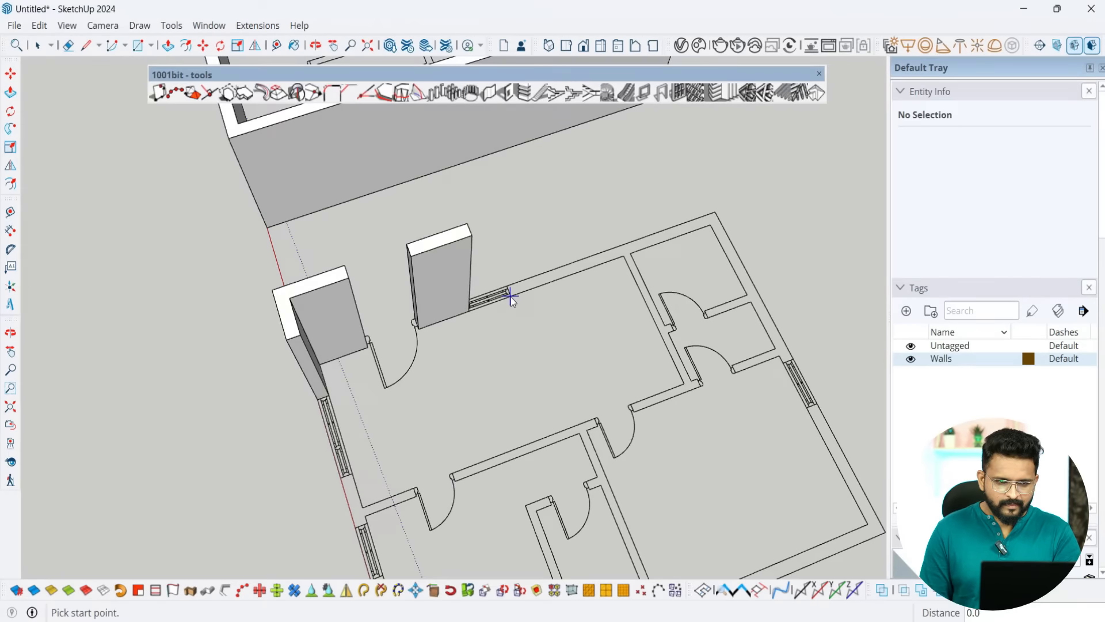
click(510, 296)
click(715, 215)
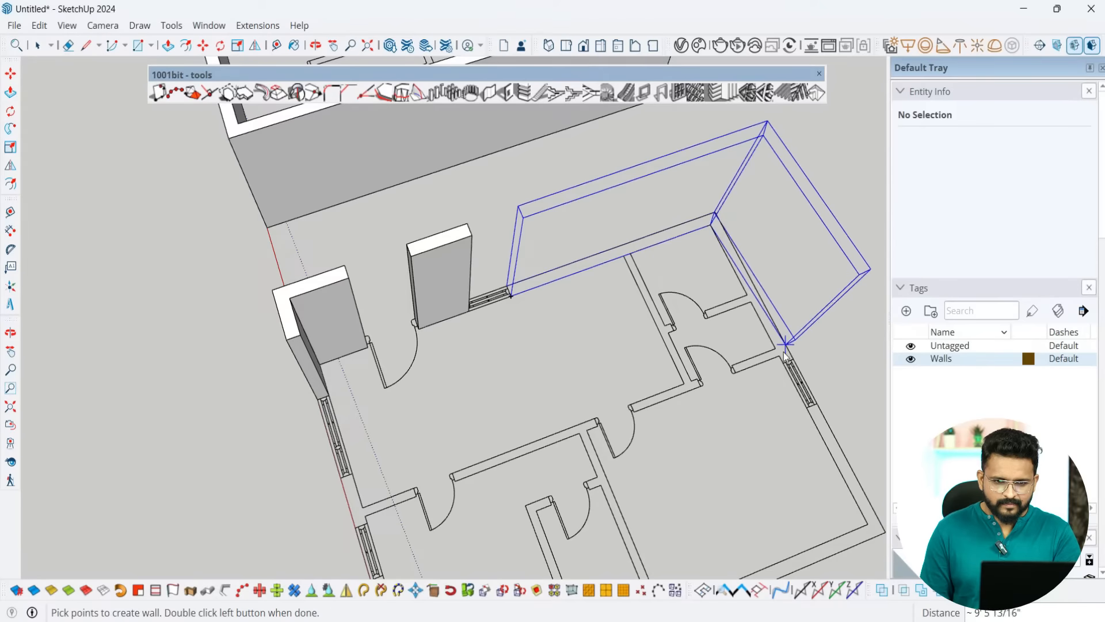
double_click(784, 362)
middle_drag(784, 363, 863, 405)
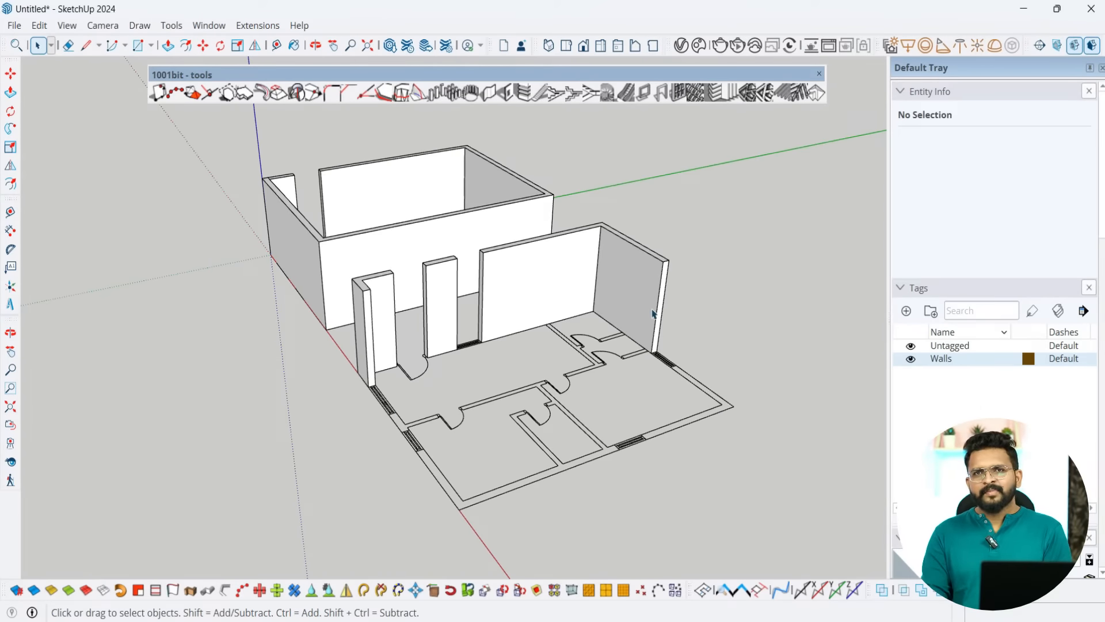
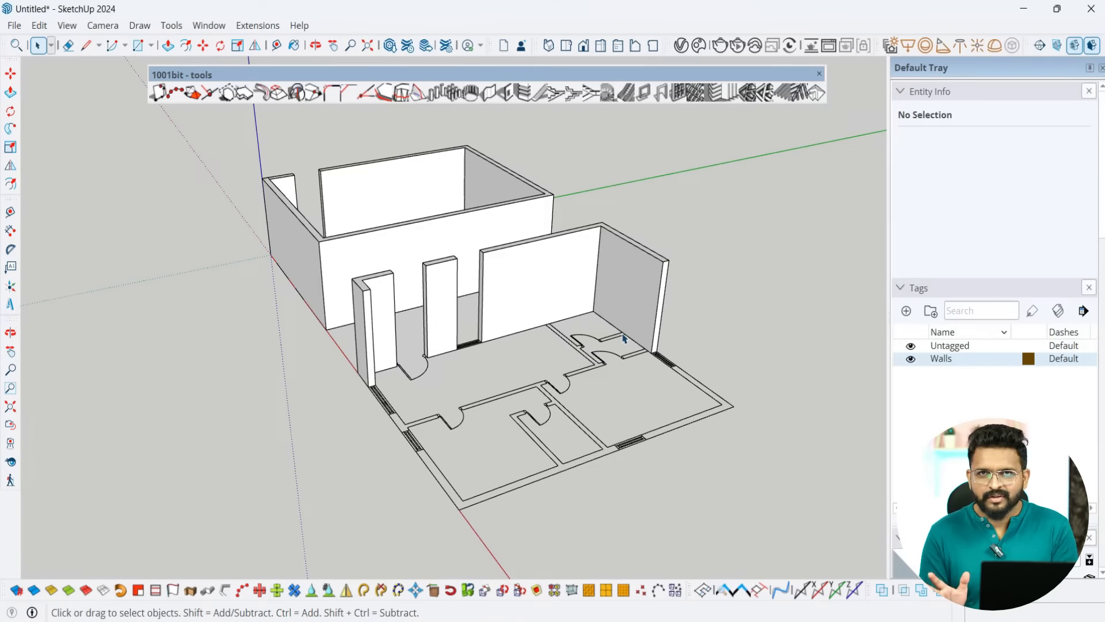
Step: Compare the segmented walls and their door and window gaps on the copied plan with the continuous exterior walls of the original
scroll(622, 338, down, 3)
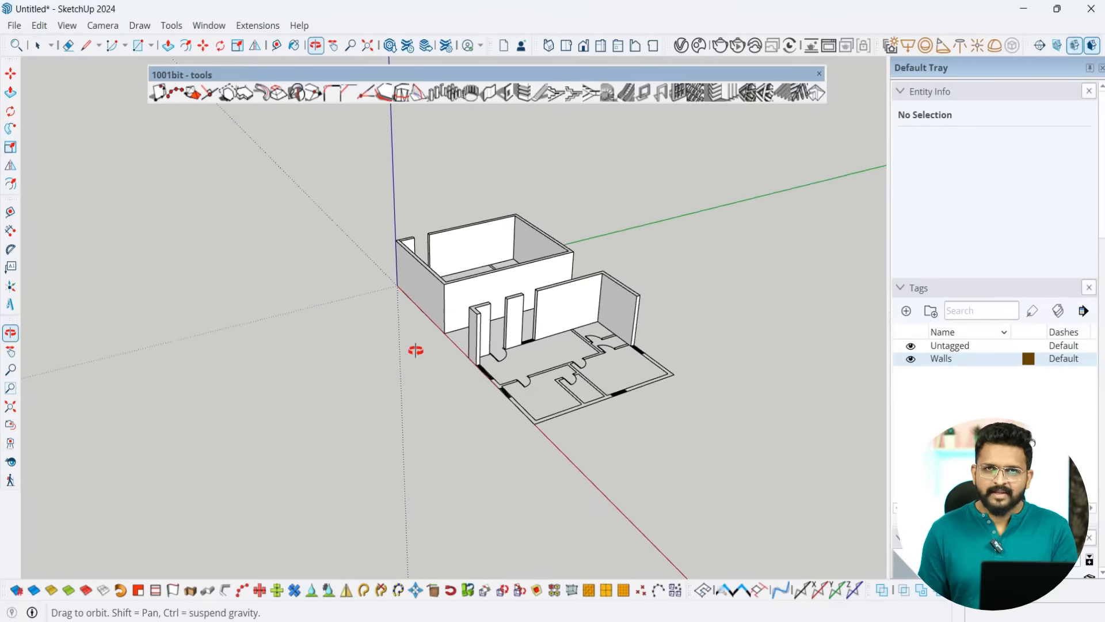
middle_drag(373, 311, 599, 425)
scroll(595, 402, up, 2)
scroll(596, 340, up, 2)
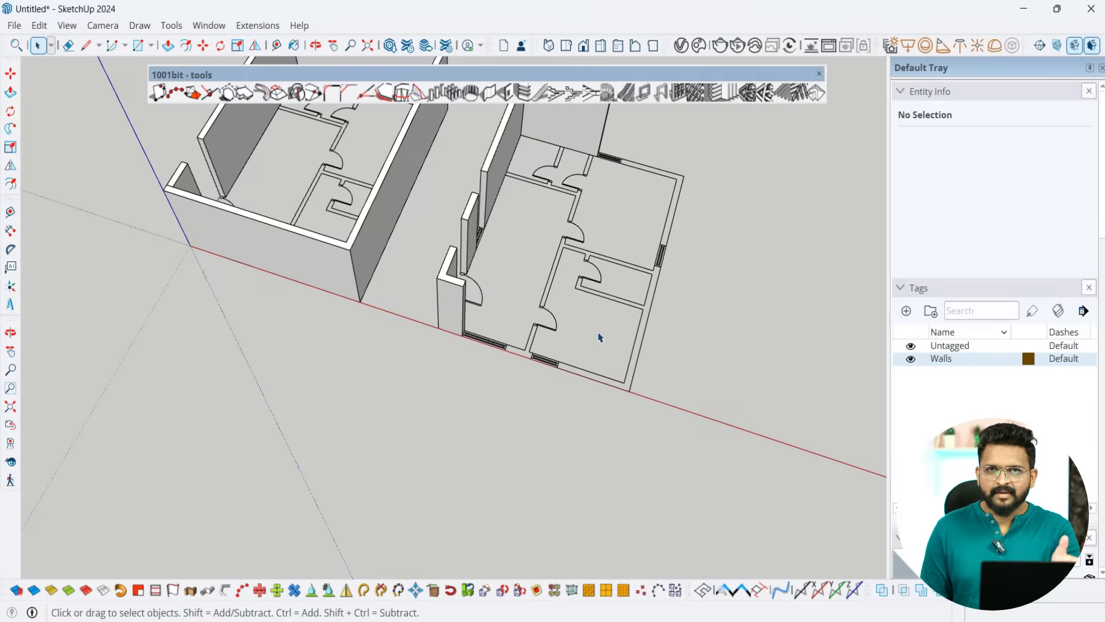
scroll(599, 337, down, 3)
middle_drag(654, 461, 608, 356)
scroll(609, 356, up, 3)
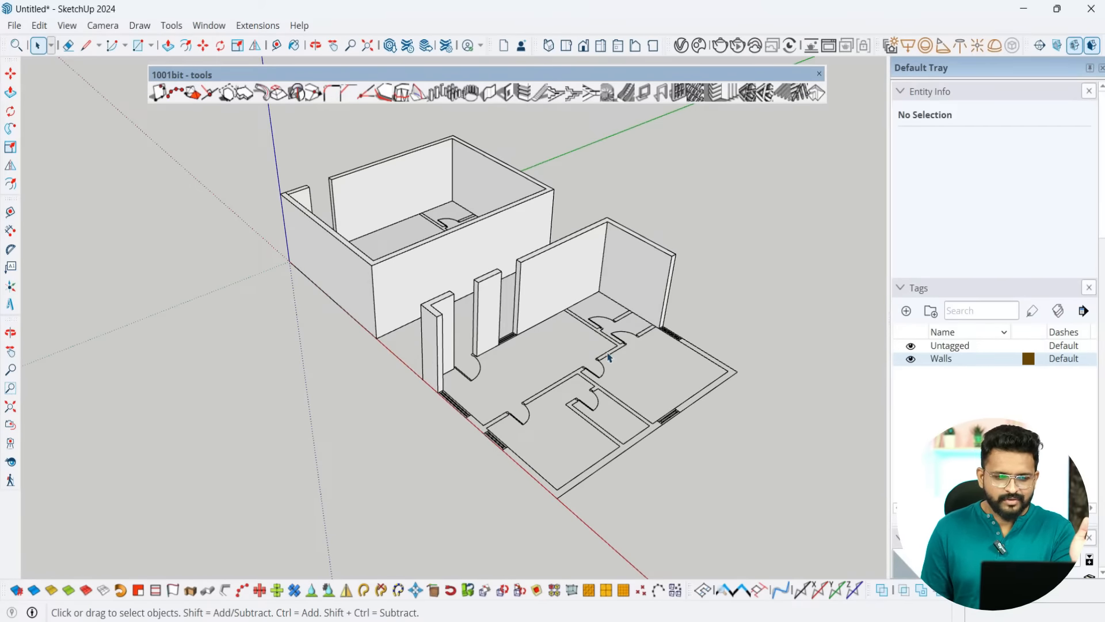
scroll(710, 487, down, 2)
mouse_move(706, 487)
middle_down()
mouse_move(538, 437)
mouse_move(760, 521)
middle_up()
scroll(762, 519, up, 2)
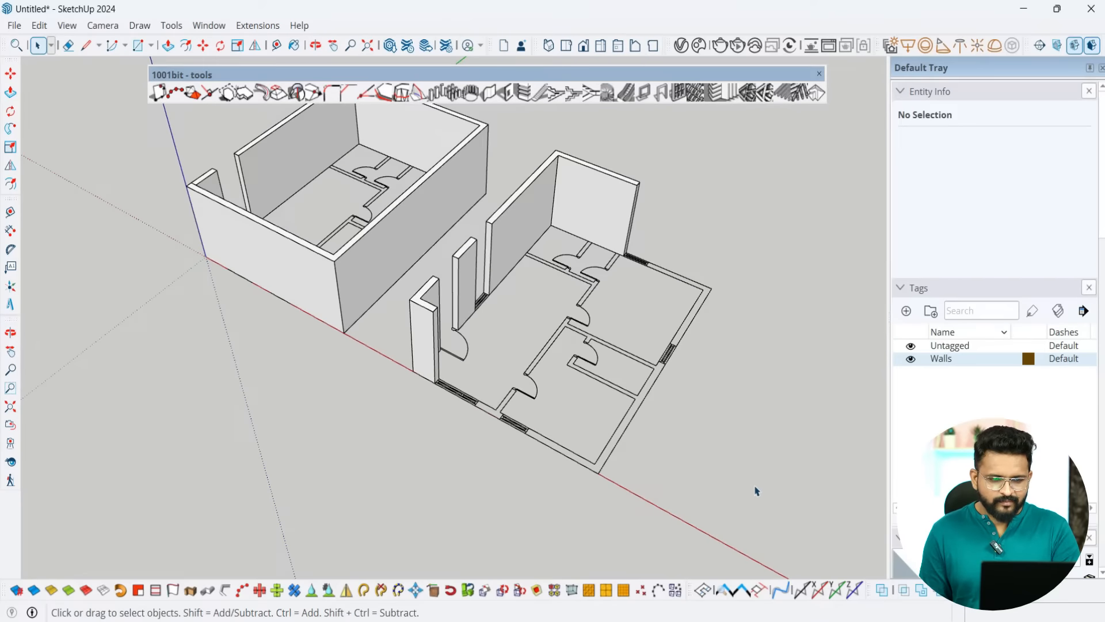
scroll(672, 419, down, 2)
scroll(588, 282, up, 2)
scroll(469, 306, down, 2)
scroll(447, 295, up, 3)
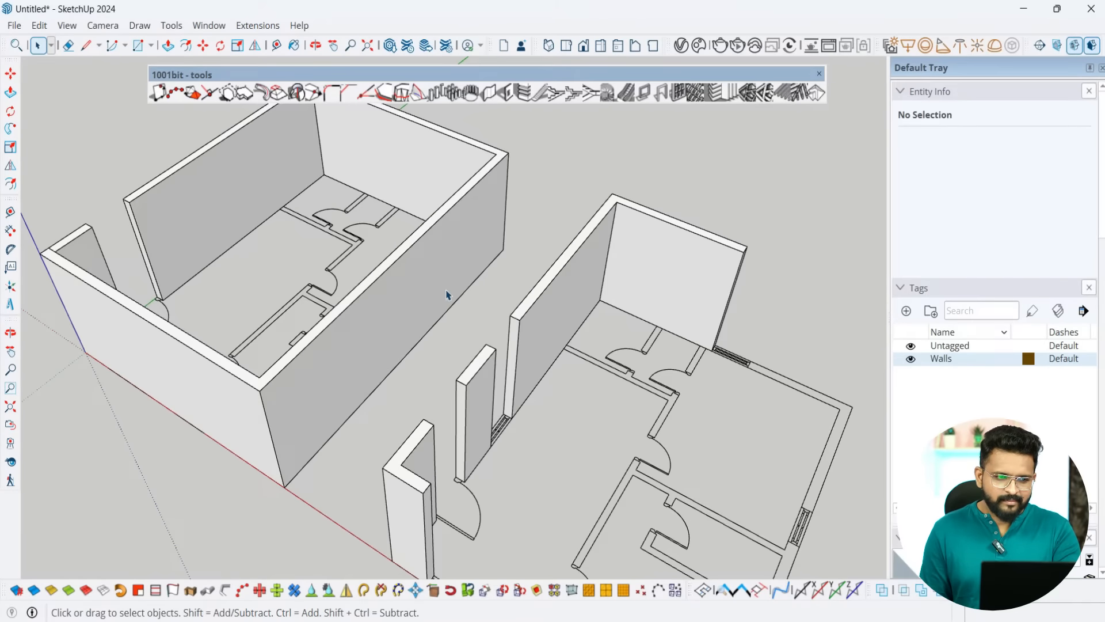
scroll(641, 369, down, 3)
scroll(437, 312, up, 2)
scroll(278, 346, up, 2)
scroll(594, 446, down, 1)
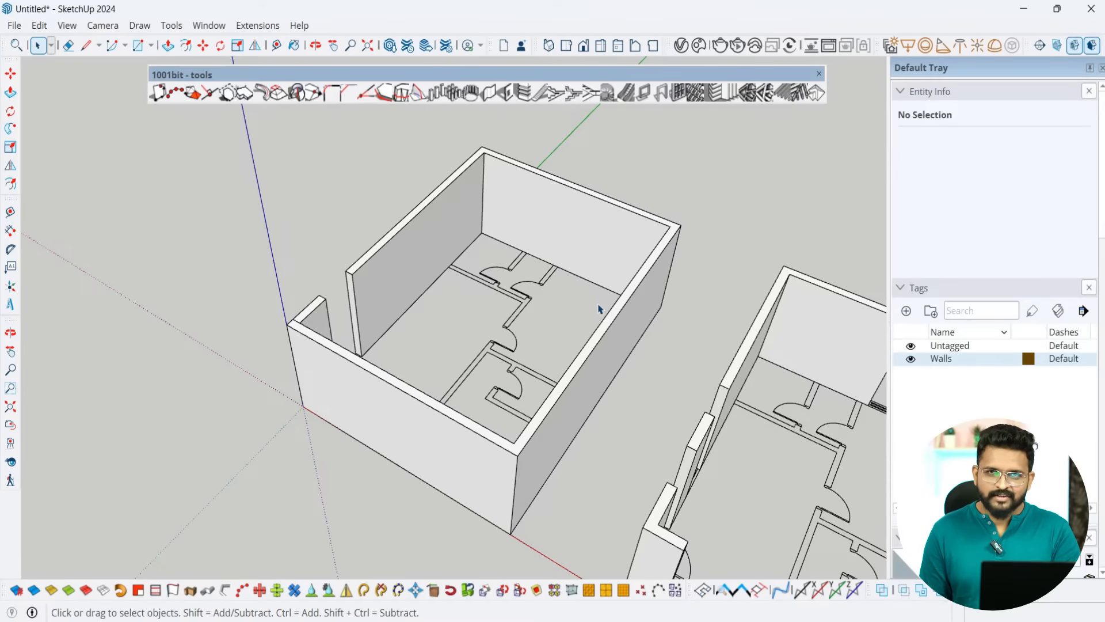
Step: Set up a 1001bit wall opening 3' wide and 4' high
middle_drag(614, 414, 565, 436)
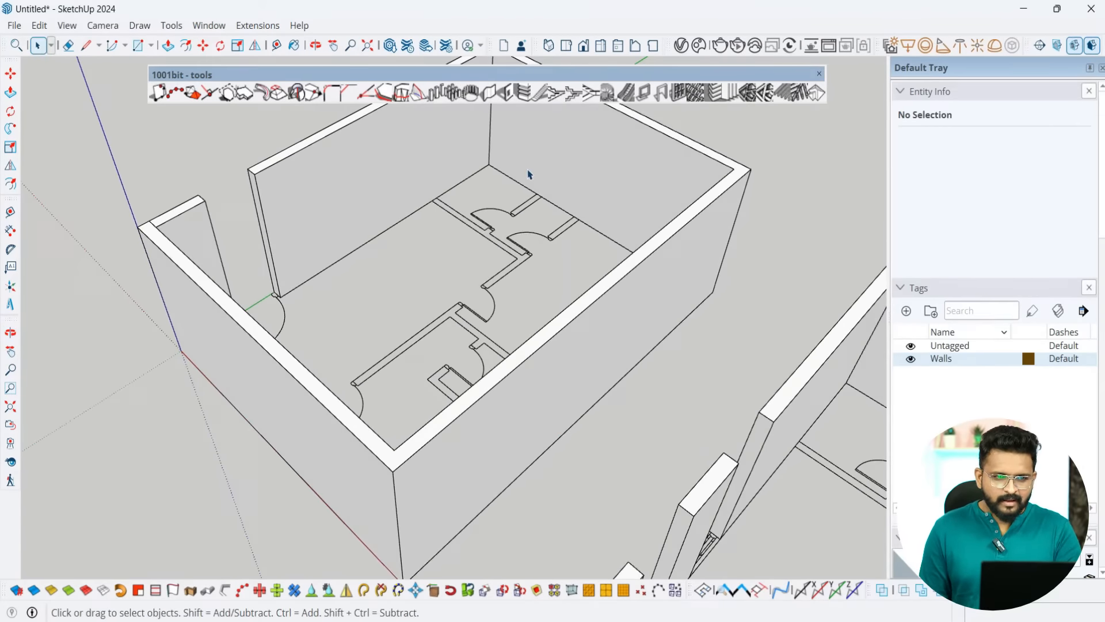
click(510, 95)
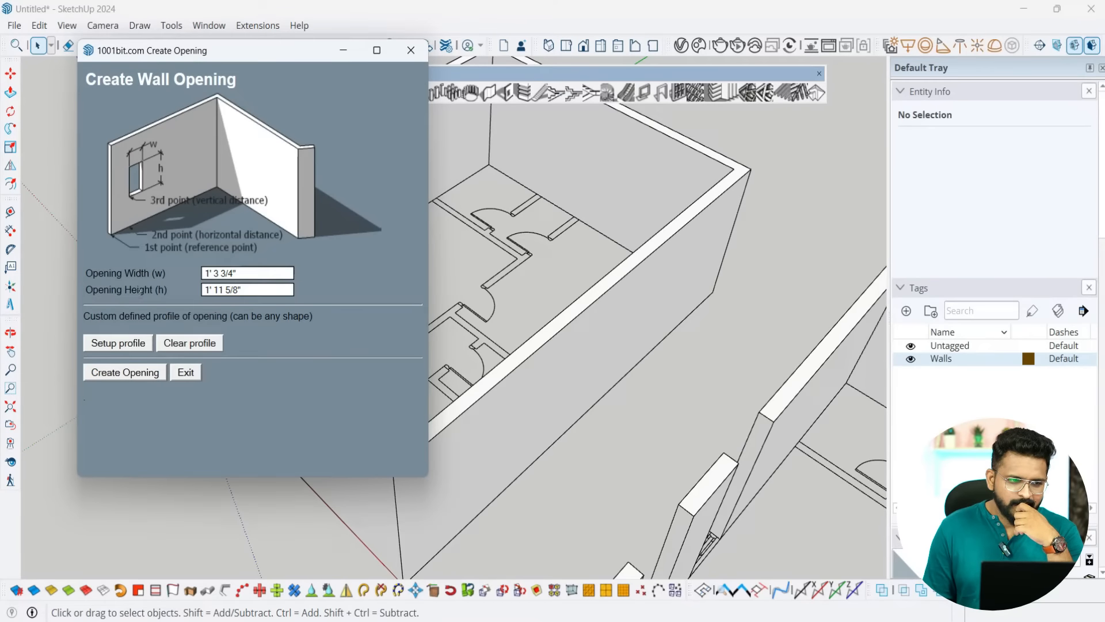
triple_click(245, 273)
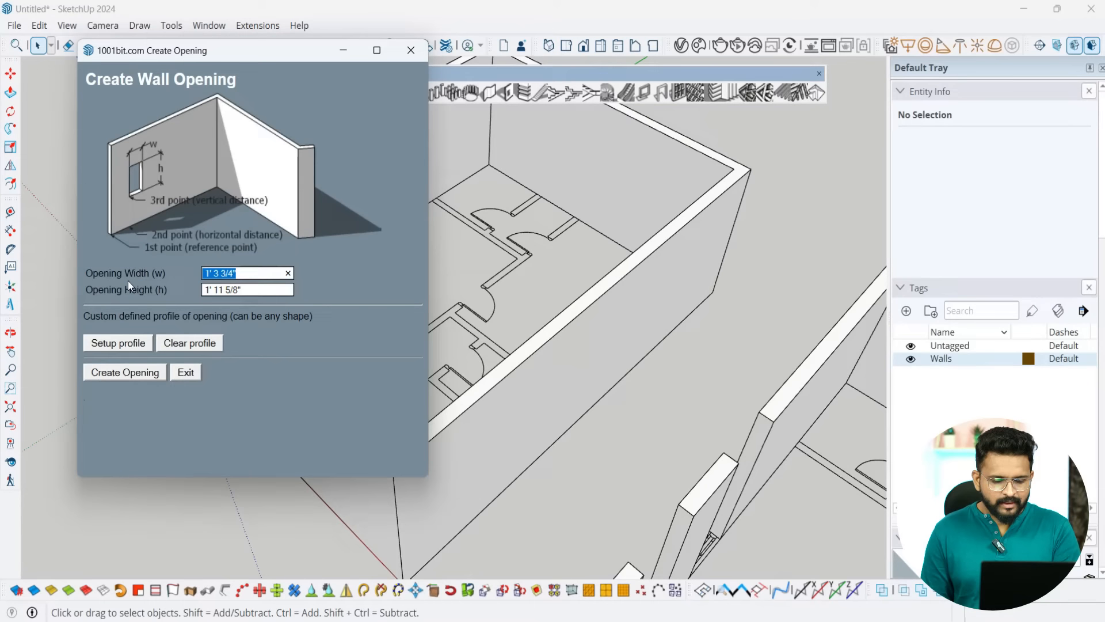
text(3')
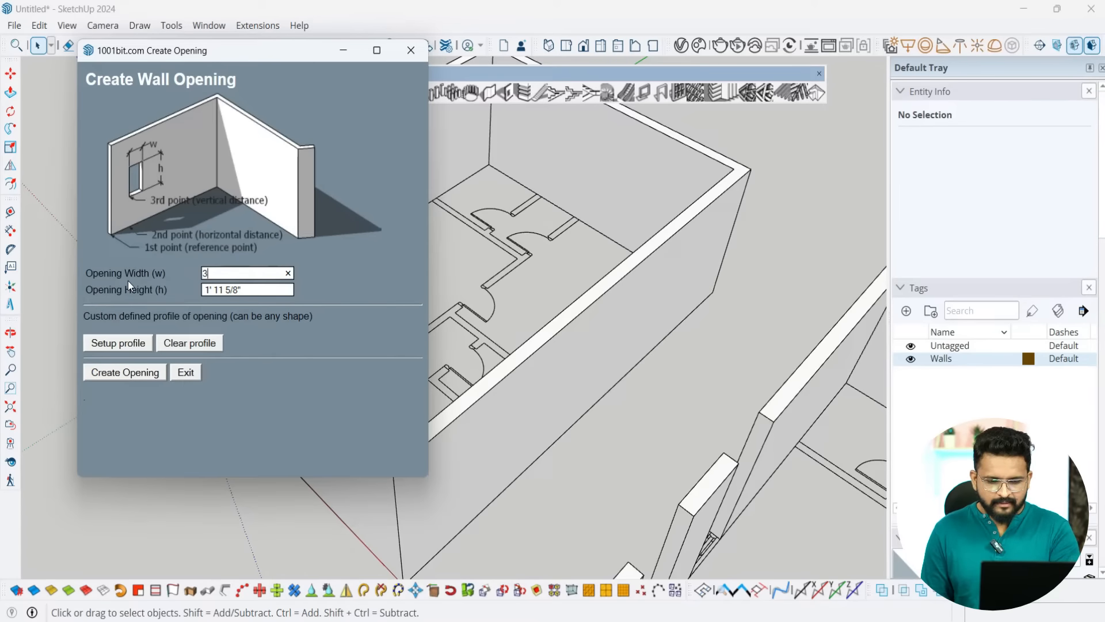
triple_click(246, 286)
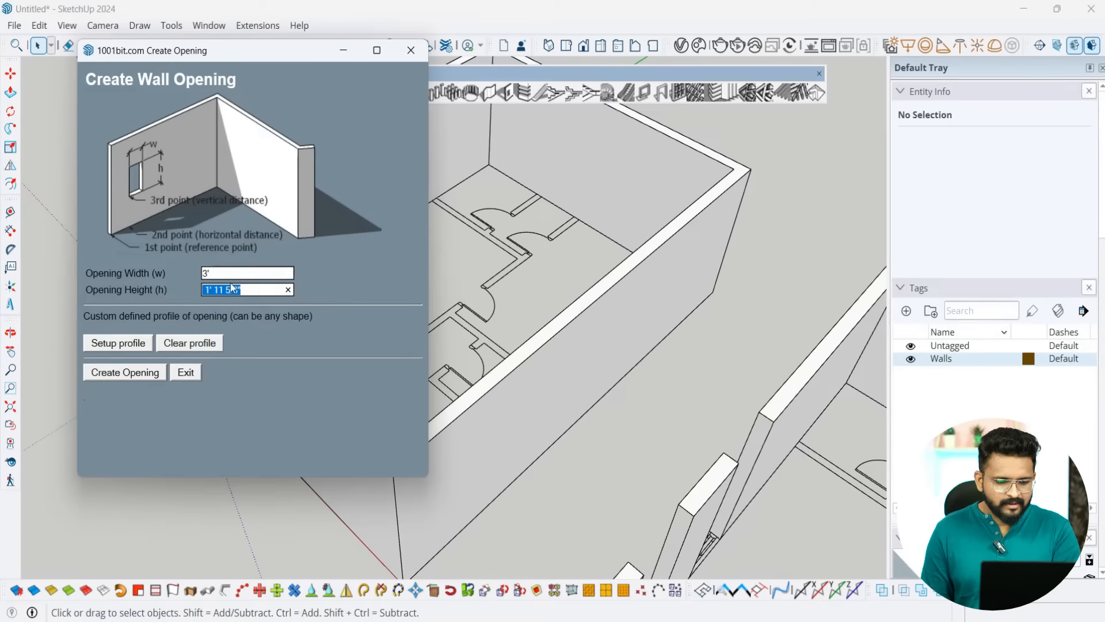
text(4)
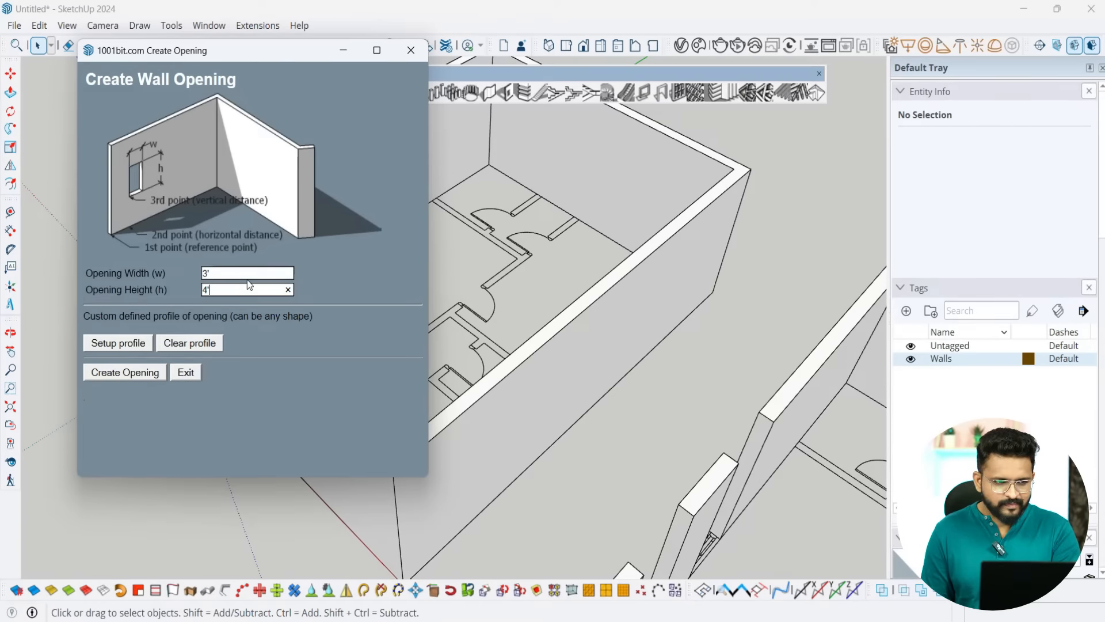
click(135, 371)
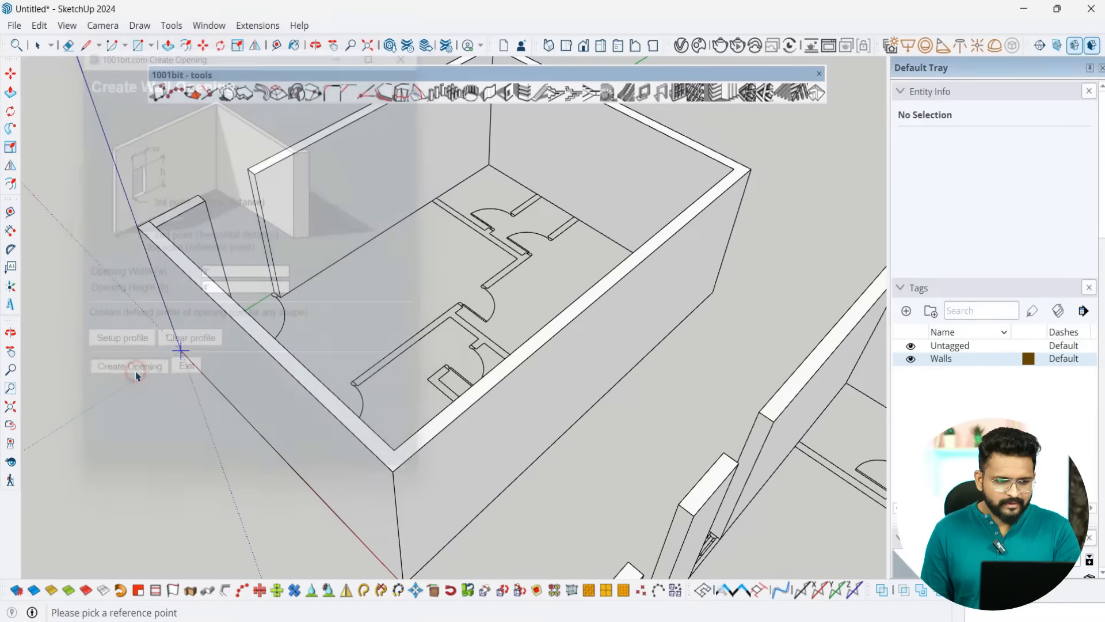
Step: Cut the opening freehand into the original plan's long exterior wall facing the copied plan
middle_drag(513, 490, 408, 449)
scroll(423, 447, up, 2)
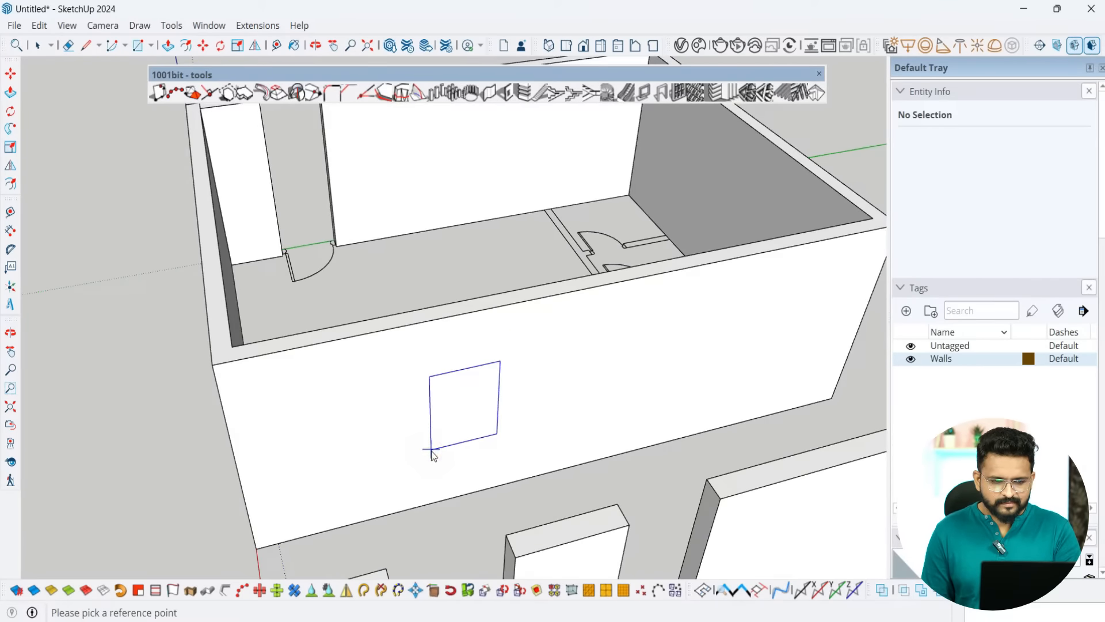
click(430, 450)
scroll(431, 451, down, 2)
middle_drag(430, 451, 468, 409)
key(space)
scroll(462, 410, up, 2)
scroll(459, 399, down, 2)
middle_drag(458, 400, 388, 321)
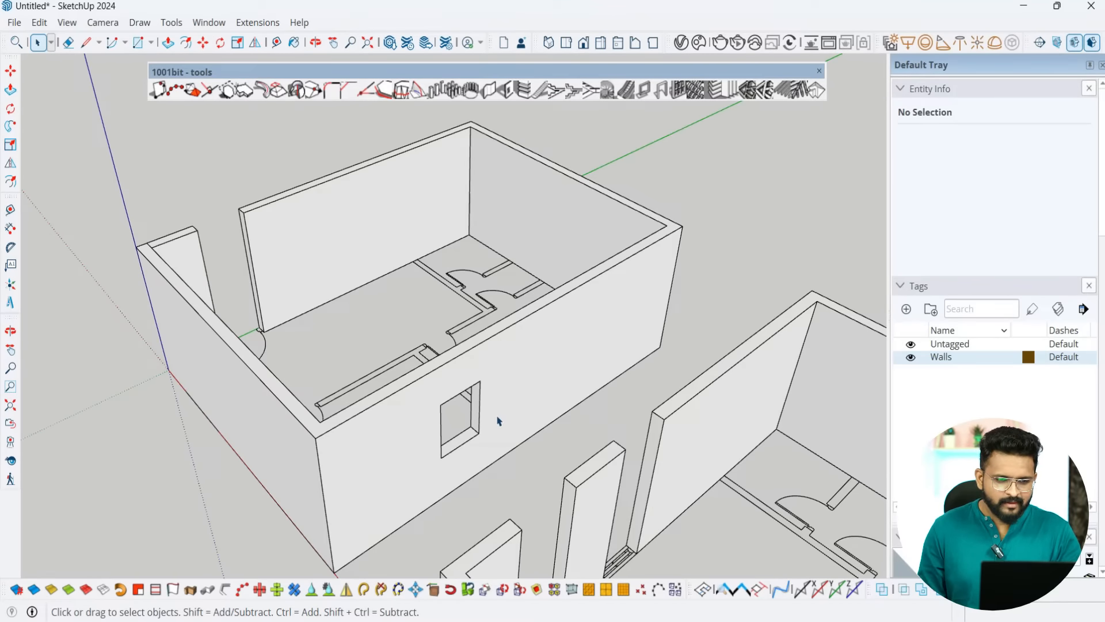
middle_drag(499, 421, 592, 420)
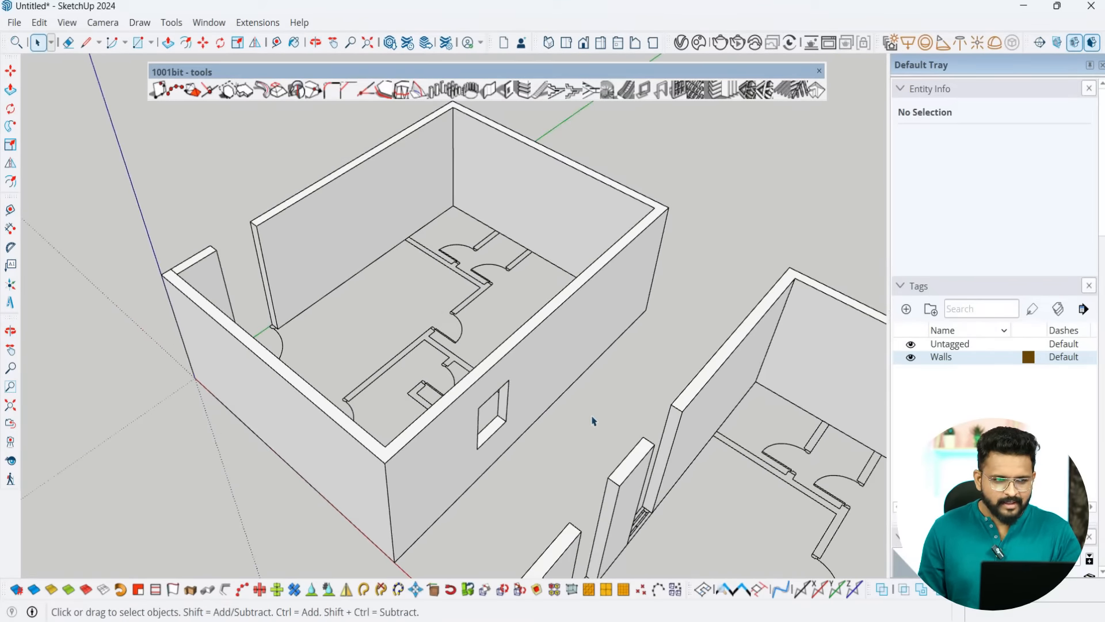
Step: Turn on the Back Edges edge style to reveal the plan lines hidden behind the walls
click(67, 24)
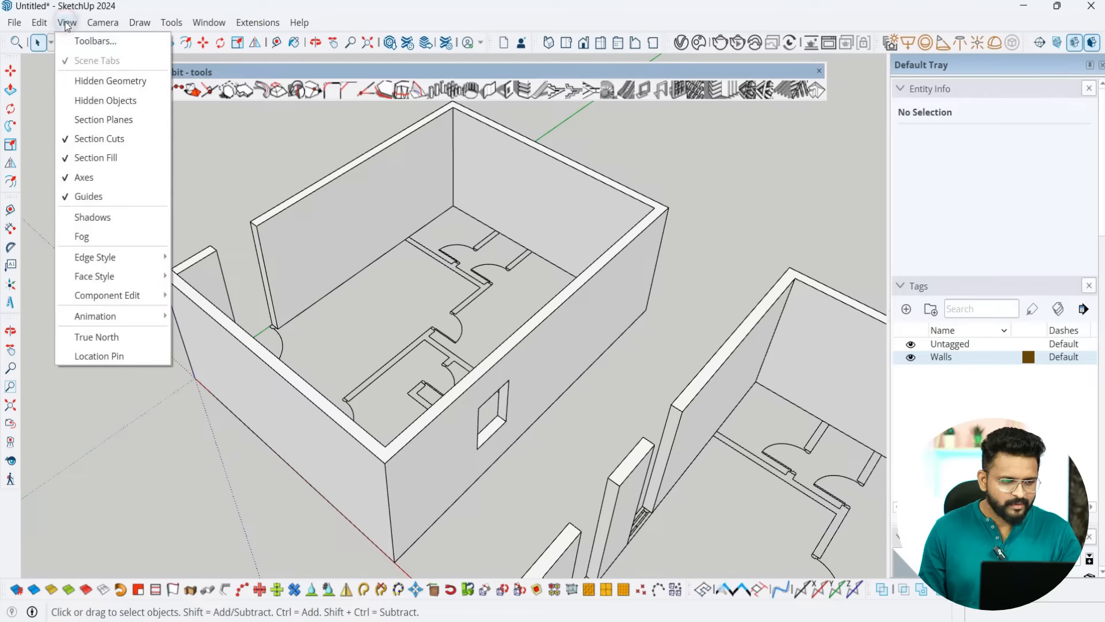
mouse_move(94, 273)
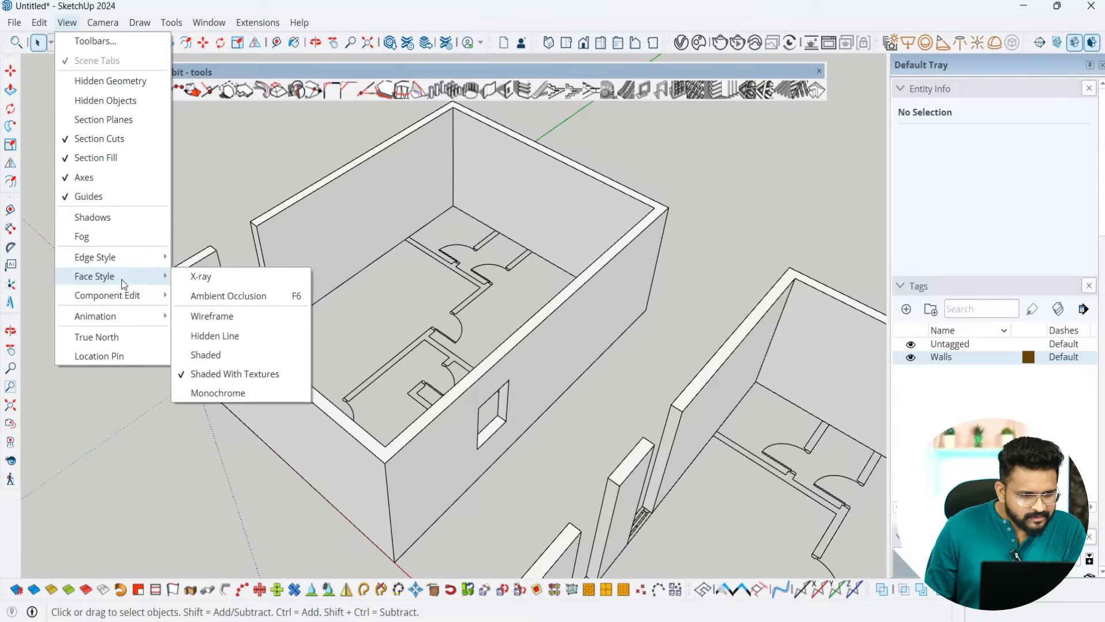
mouse_move(138, 262)
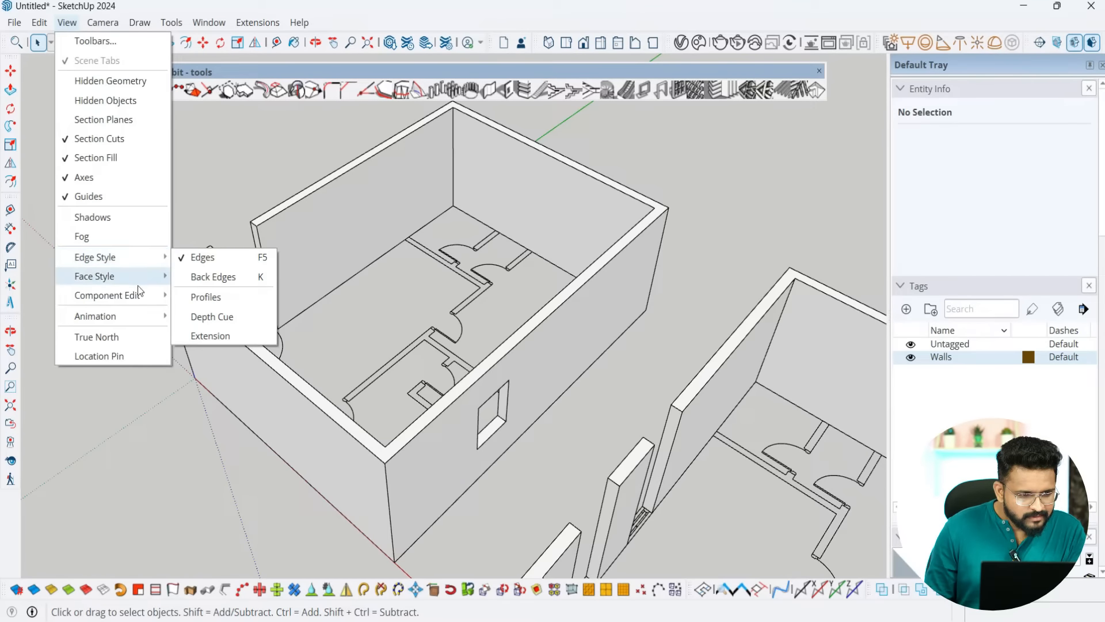
mouse_move(141, 302)
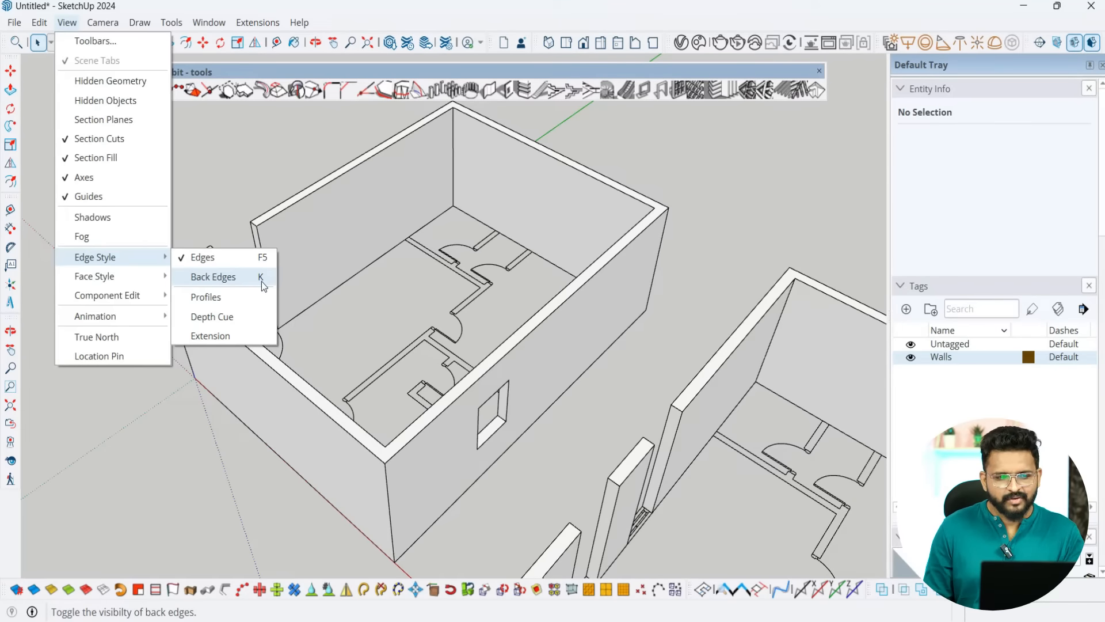
click(623, 375)
key(k)
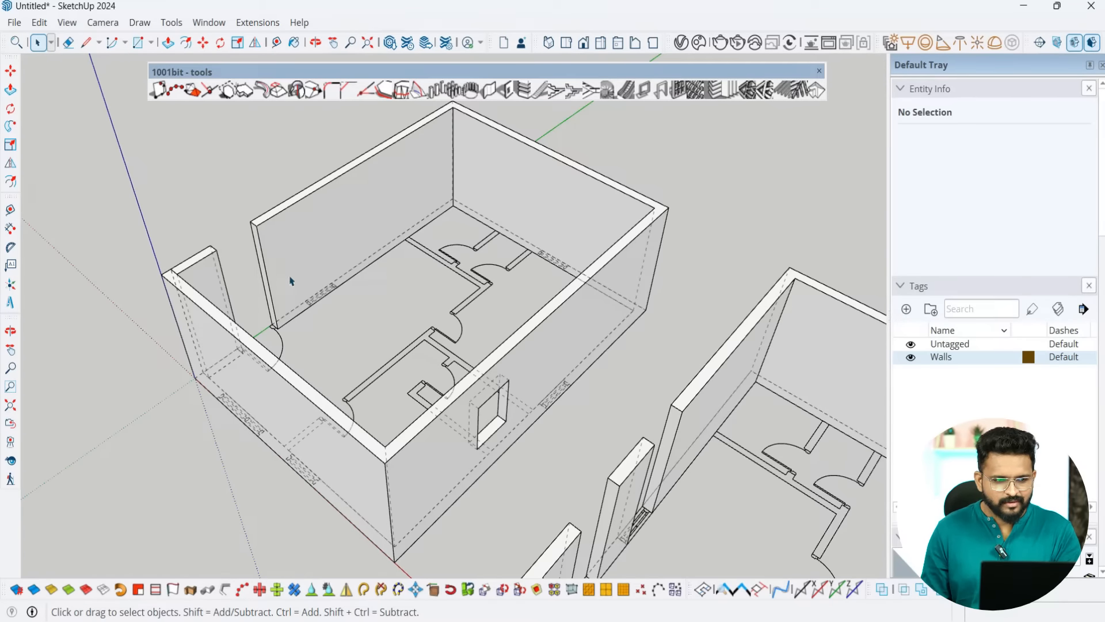
Step: Place a vertical guide on the long wall at the plan window's far end, about 13'7" from the wall's vertical corner edge
middle_drag(455, 381, 389, 434)
scroll(623, 413, up, 3)
scroll(623, 413, down, 3)
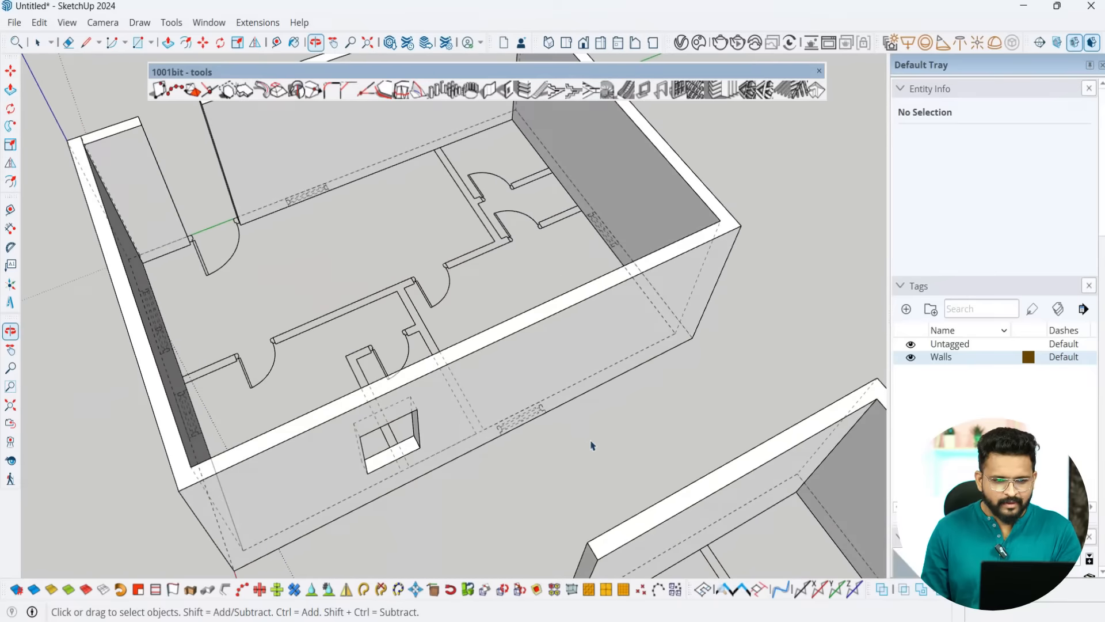
scroll(524, 426, up, 6)
scroll(522, 449, down, 3)
middle_drag(522, 449, 604, 410)
scroll(575, 426, down, 2)
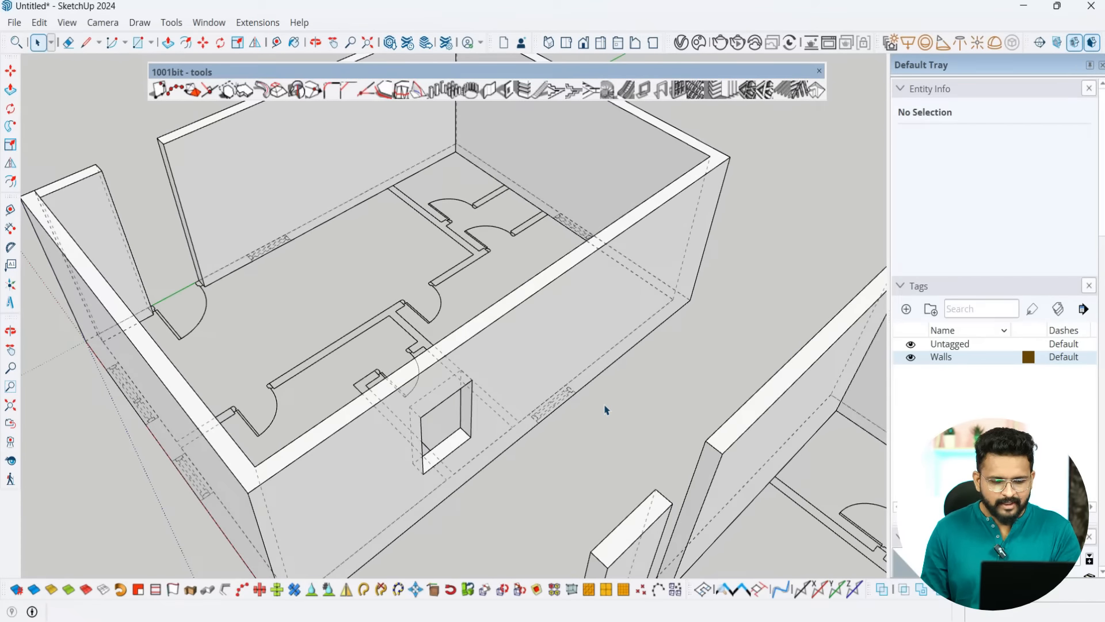
key(t)
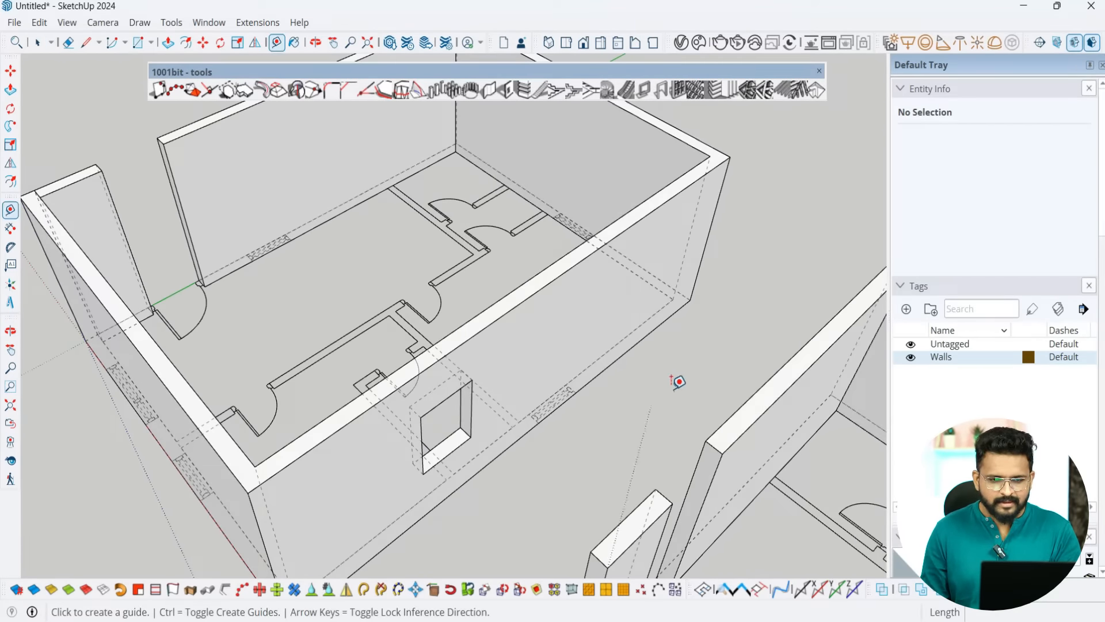
click(701, 263)
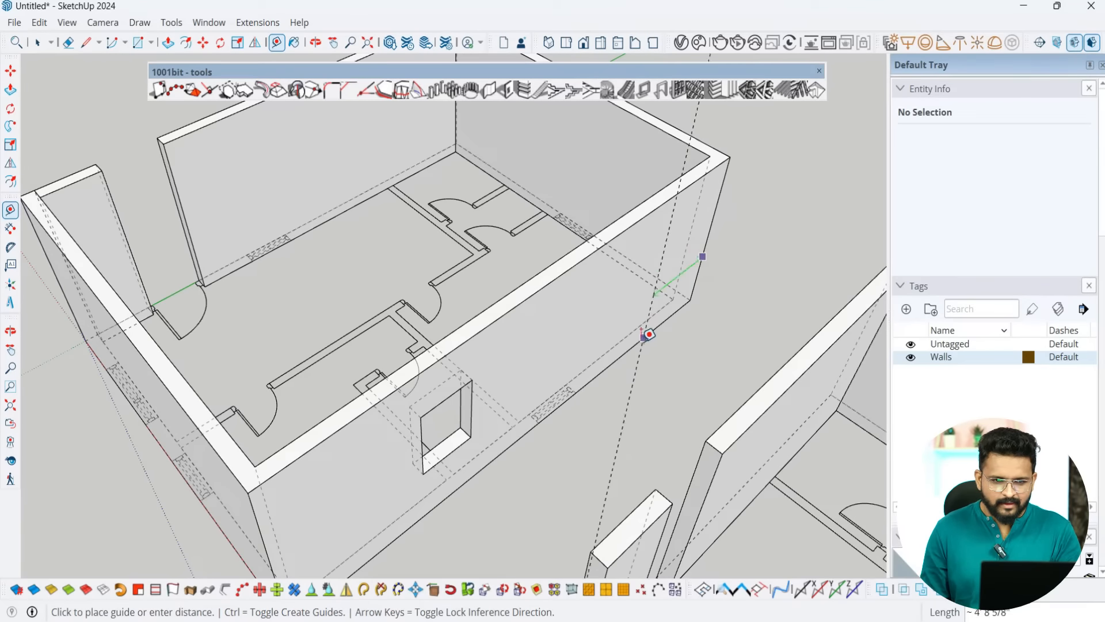
scroll(642, 339, up, 2)
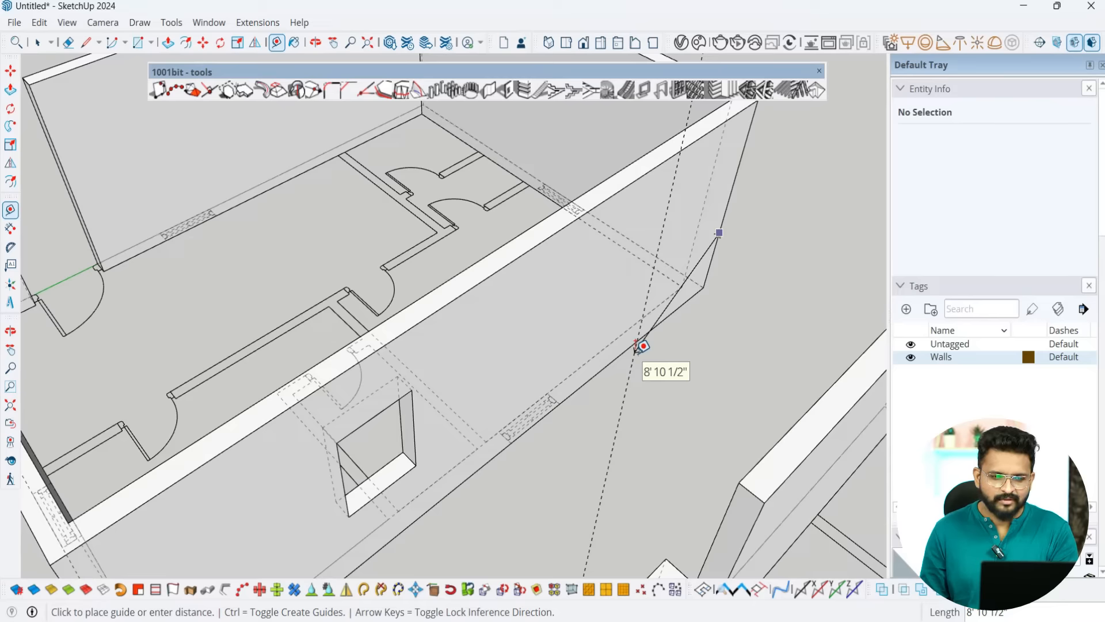
scroll(614, 406, up, 3)
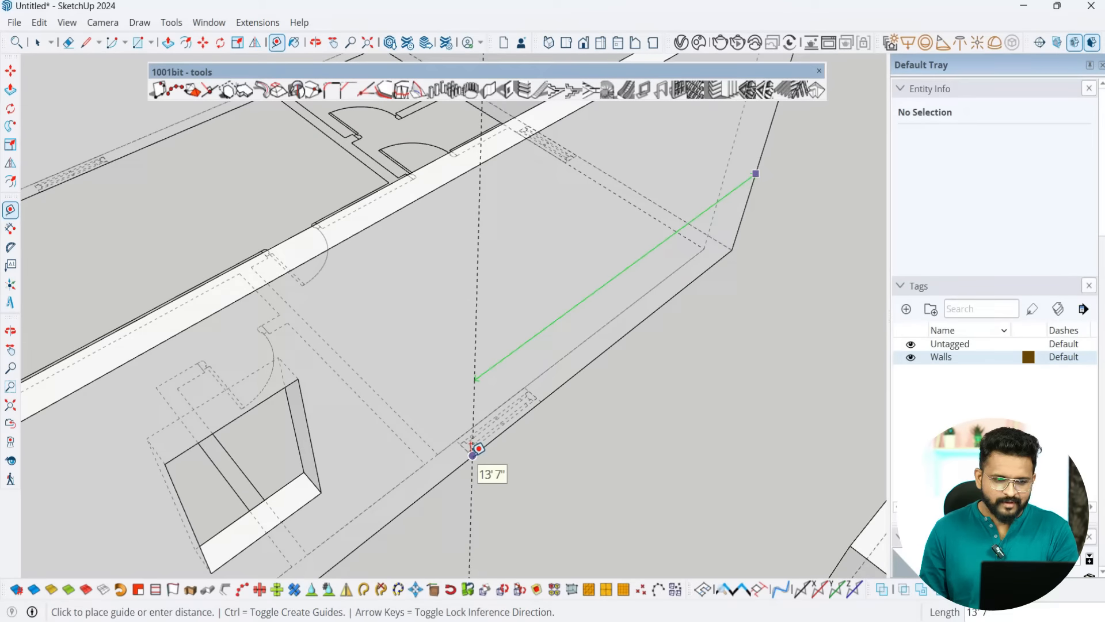
mouse_move(562, 437)
middle_down()
mouse_move(444, 489)
mouse_move(549, 421)
middle_up()
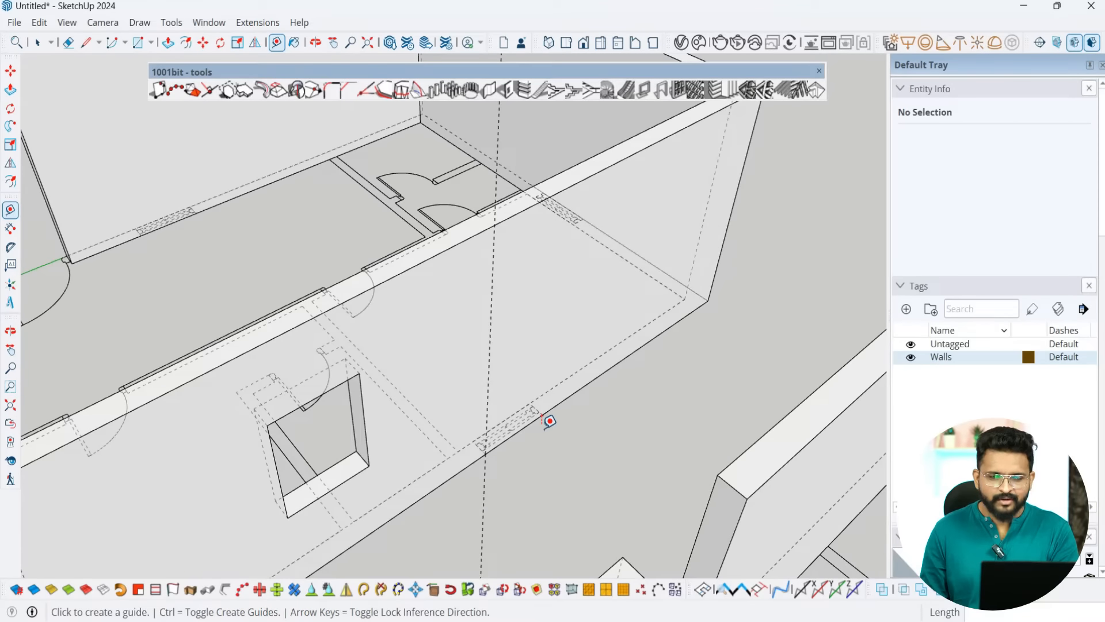
Step: Add a guide 2'6" above the long wall's bottom edge to mark the window sill
click(554, 406)
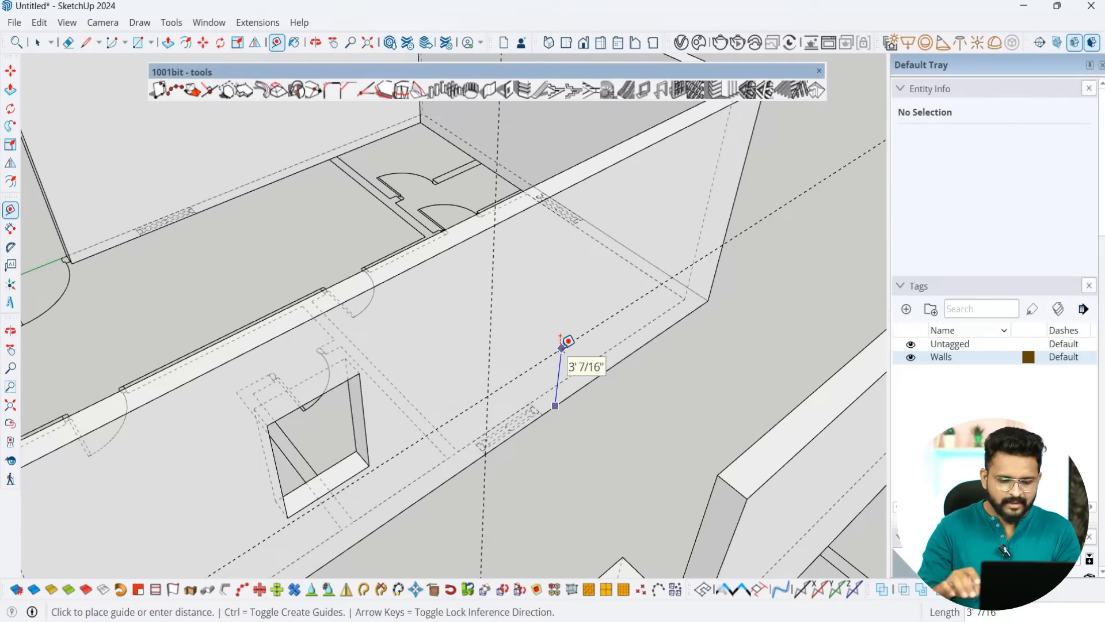
text(2'6")
key(Return)
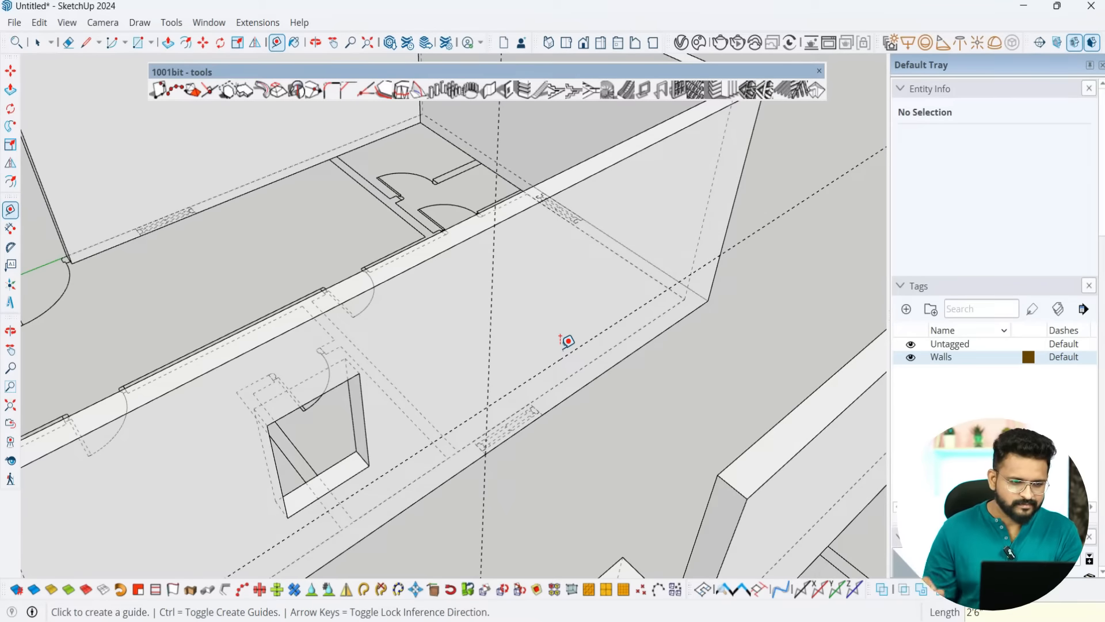
mouse_move(565, 340)
middle_down()
mouse_move(563, 350)
mouse_move(516, 328)
mouse_move(551, 346)
middle_up()
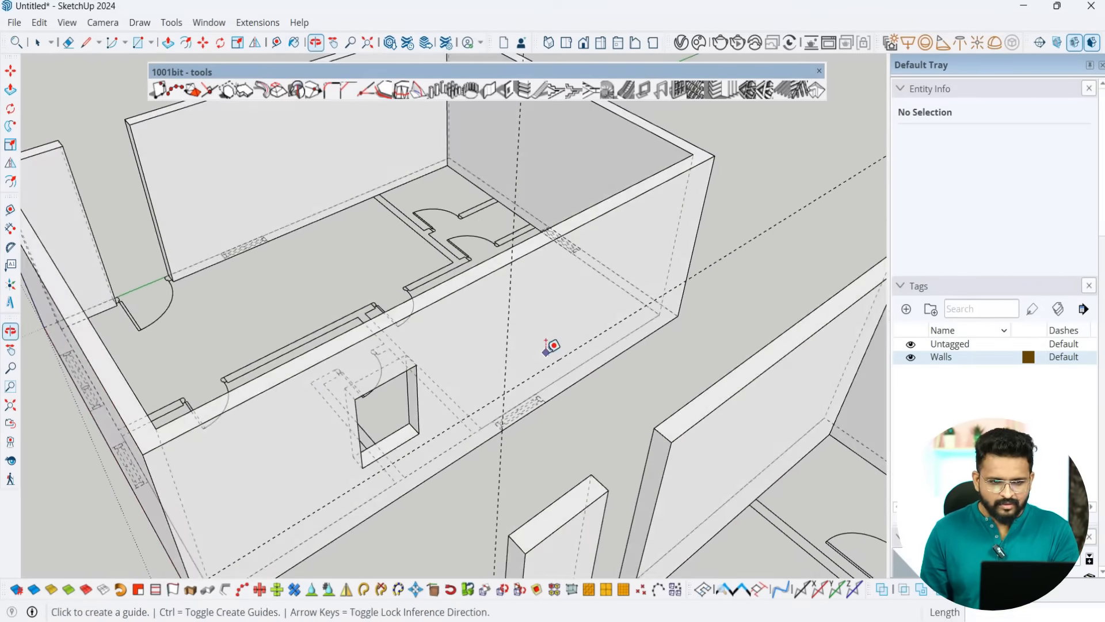
scroll(546, 344, up, 4)
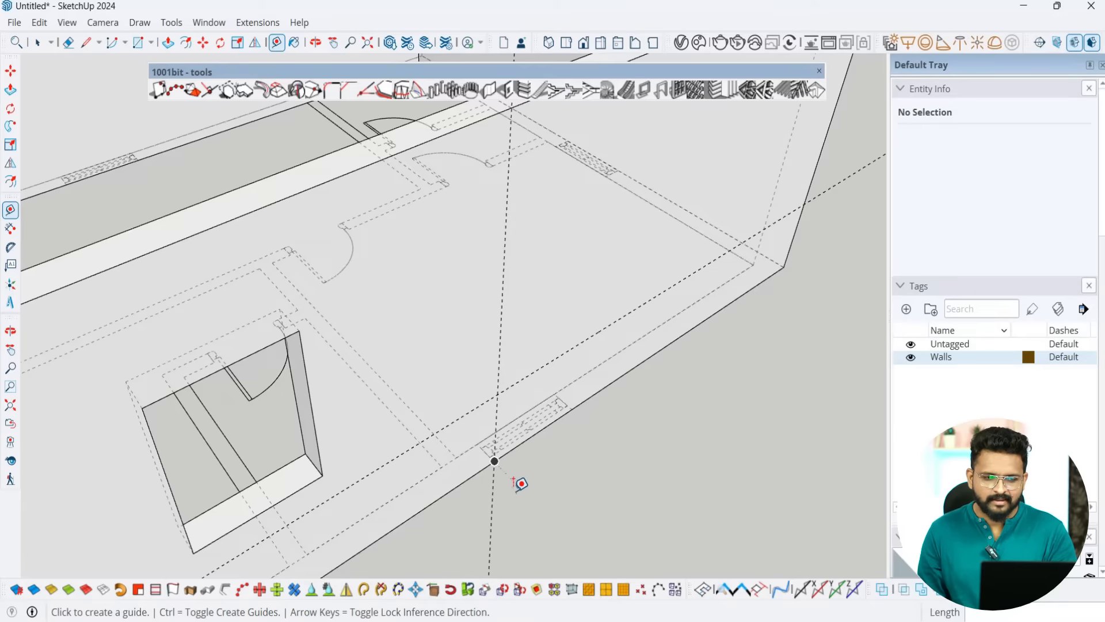
middle_drag(518, 481, 481, 511)
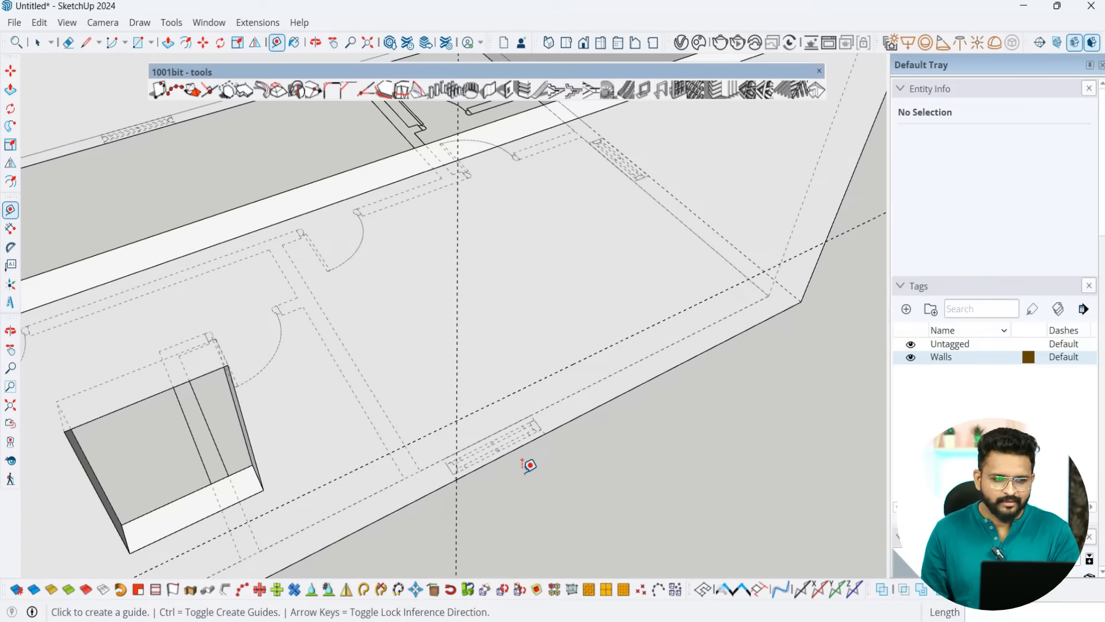
middle_drag(526, 461, 654, 357)
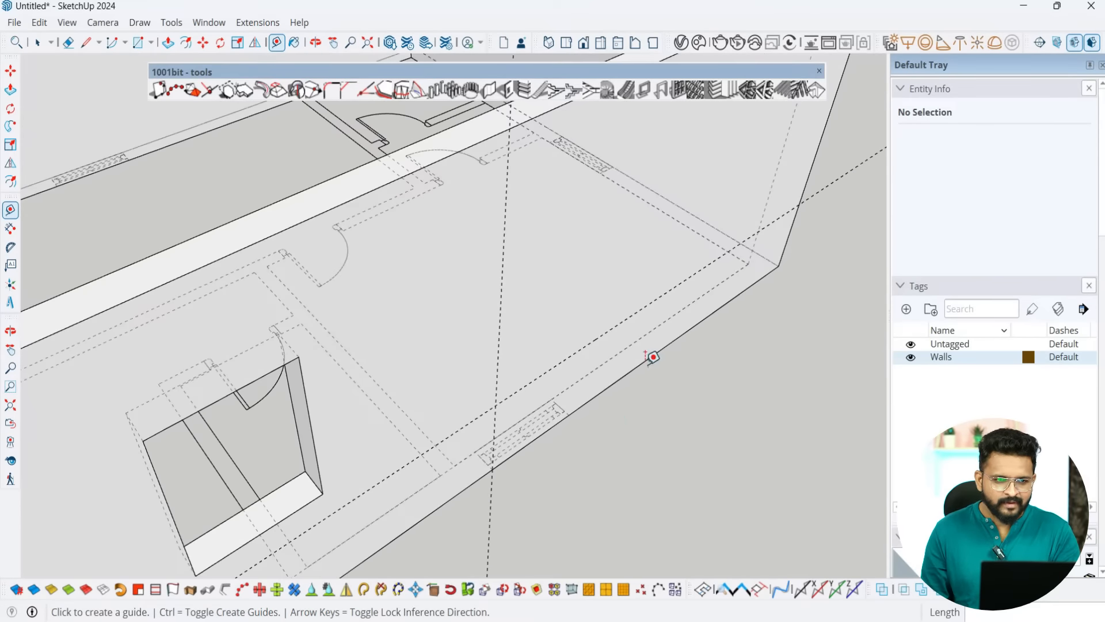
Step: Cut a 3' wide, 4' high window opening in the long wall from the intersection of the sill and vertical guides
click(508, 92)
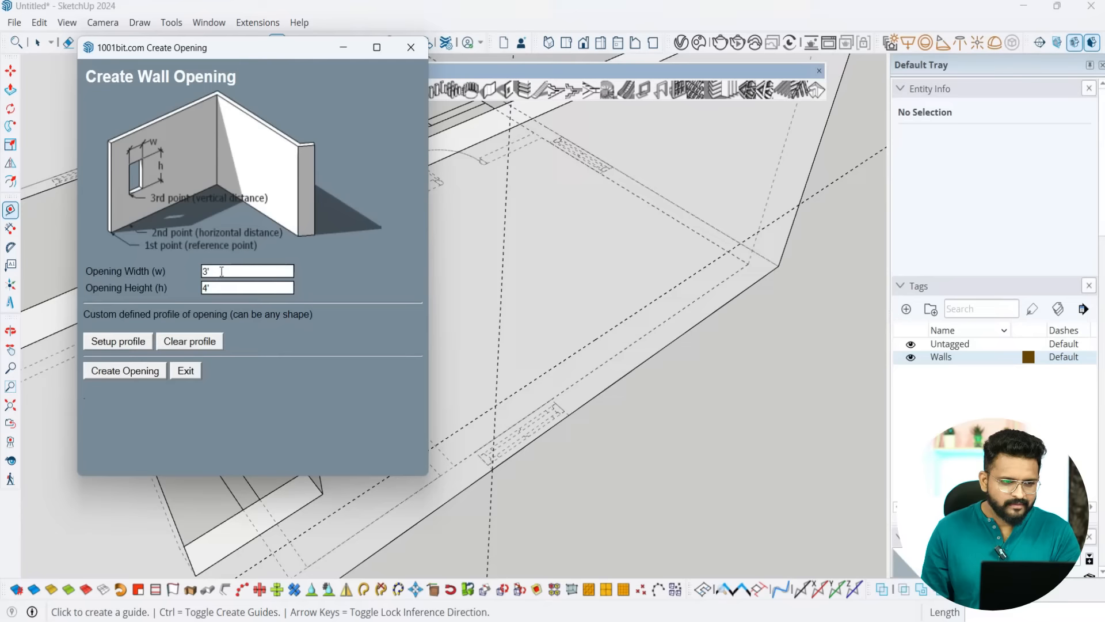
click(148, 371)
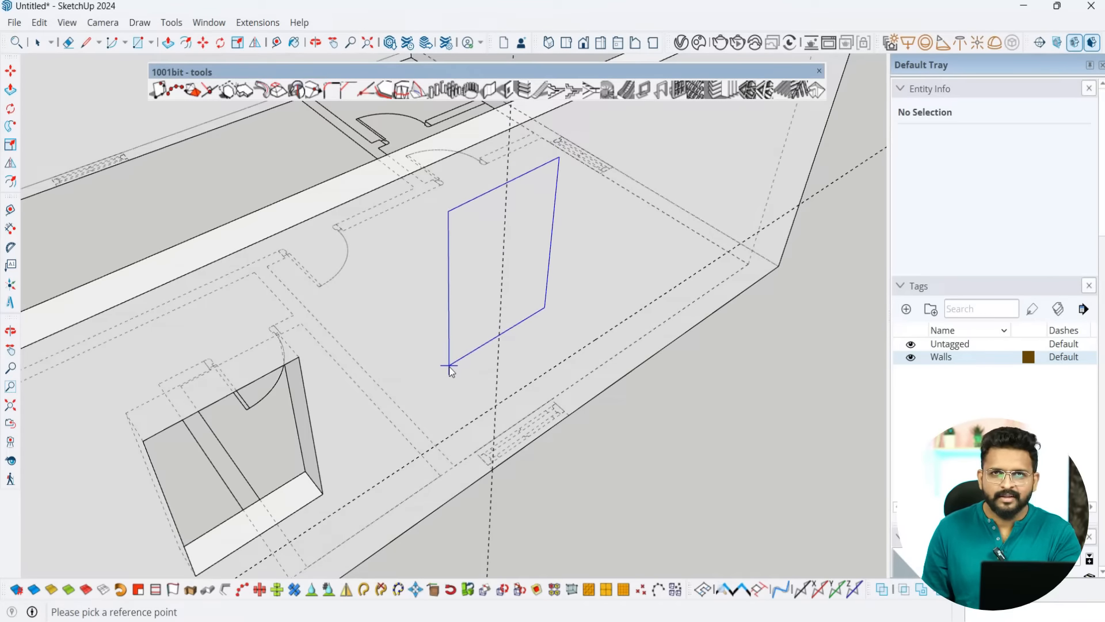
click(496, 407)
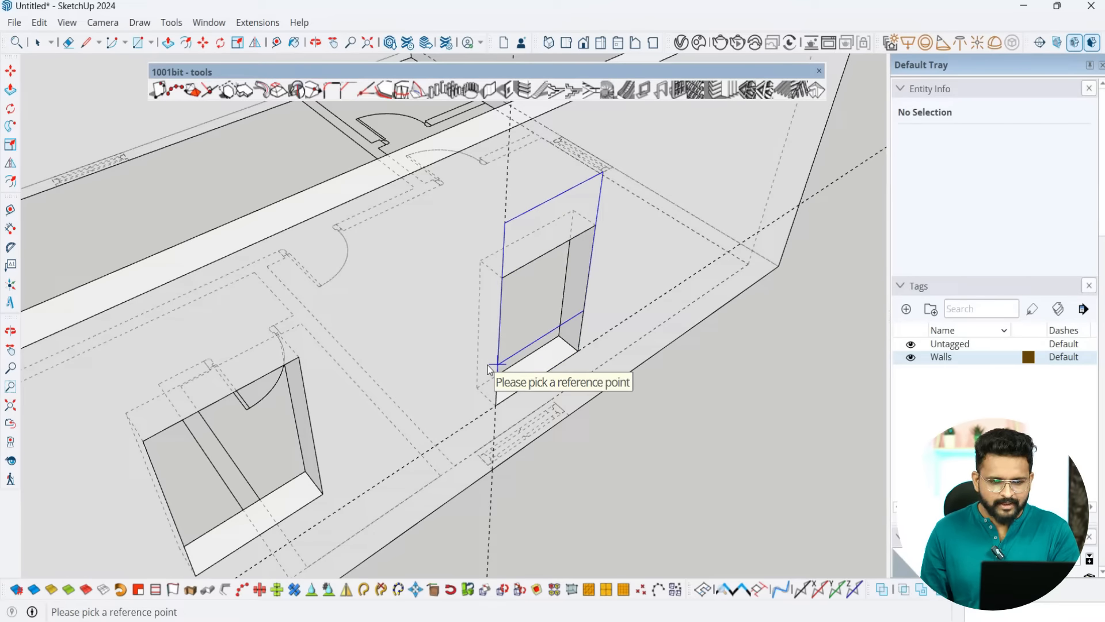
key(space)
middle_drag(488, 369, 534, 453)
scroll(540, 410, up, 2)
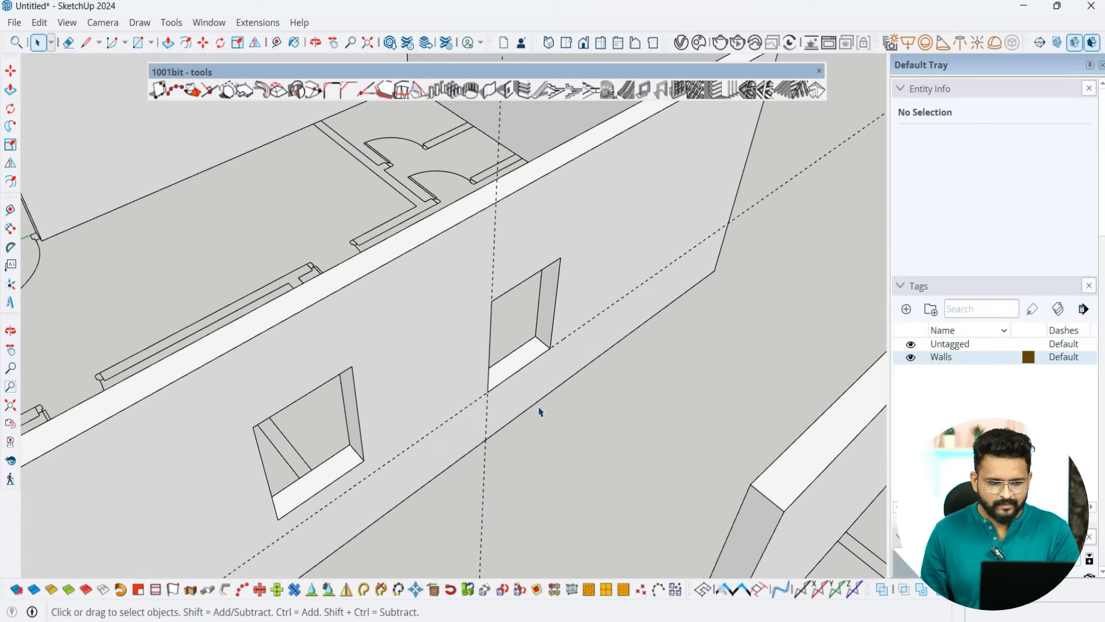
Step: Measure the height from the long wall's bottom edge to the top of the new window opening
key(t)
click(533, 404)
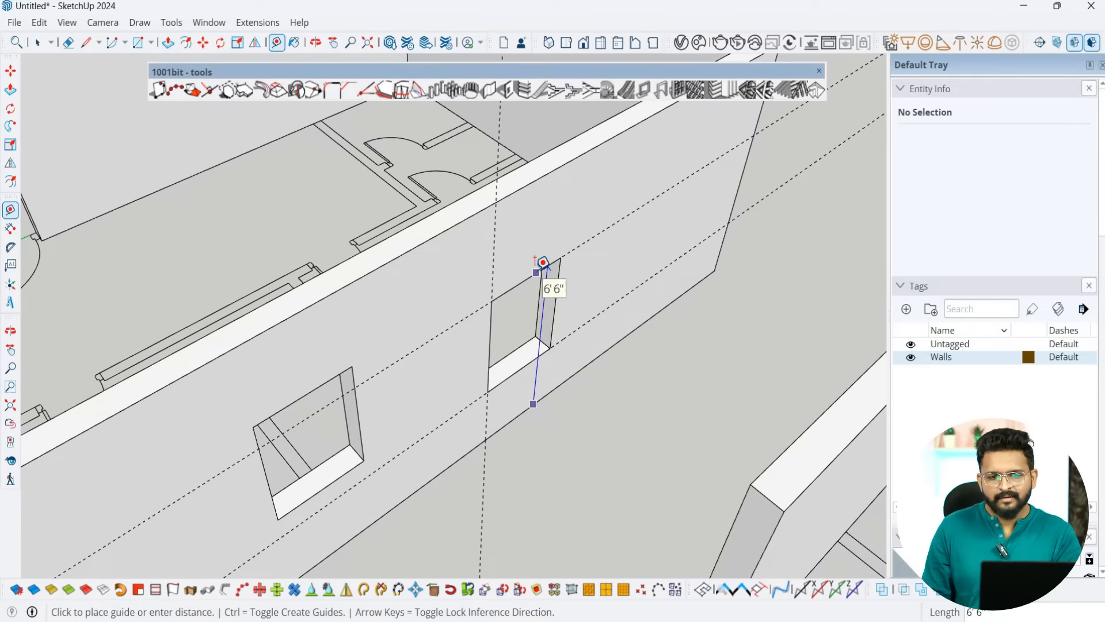
key(Escape)
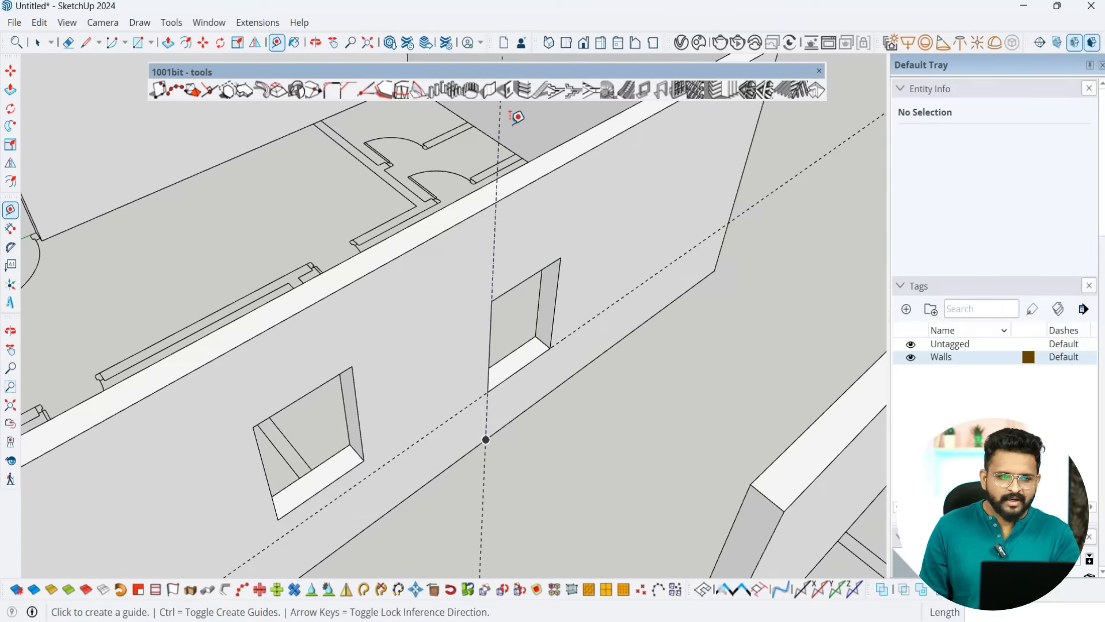
Step: Cut a 3' wide, 4'6" high window opening on the long wall's sill guide, near the wall's far end
click(506, 90)
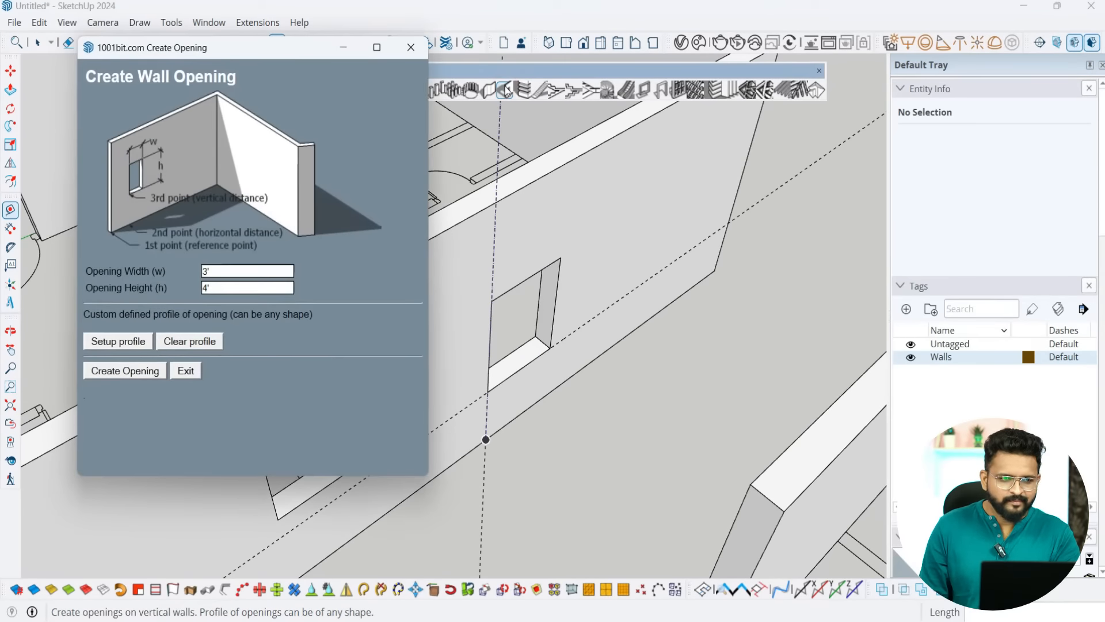
double_click(214, 290)
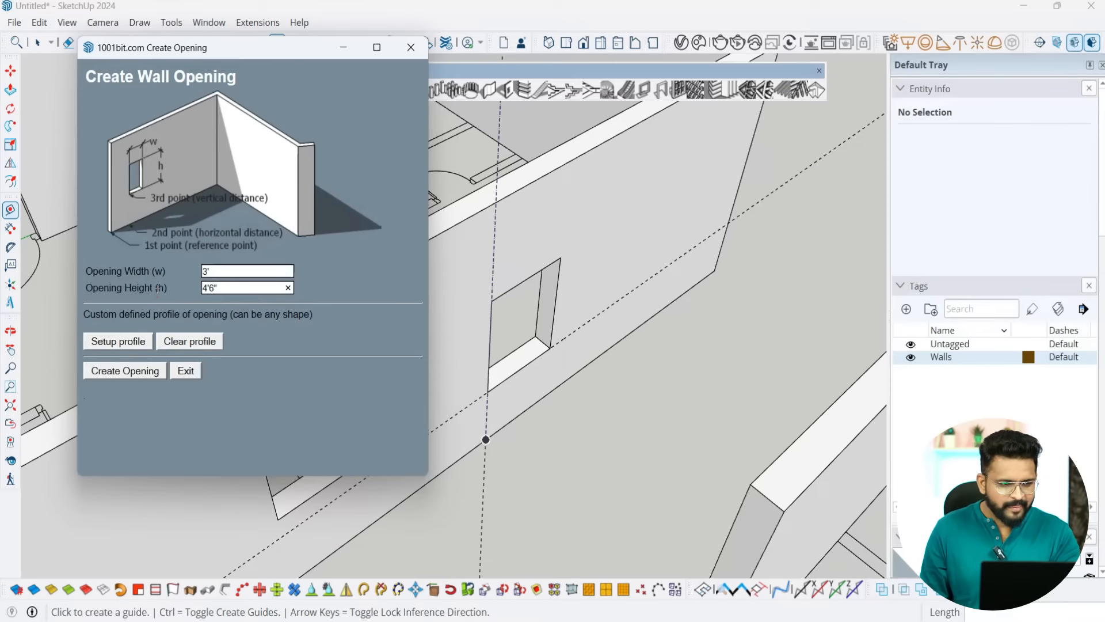
click(156, 371)
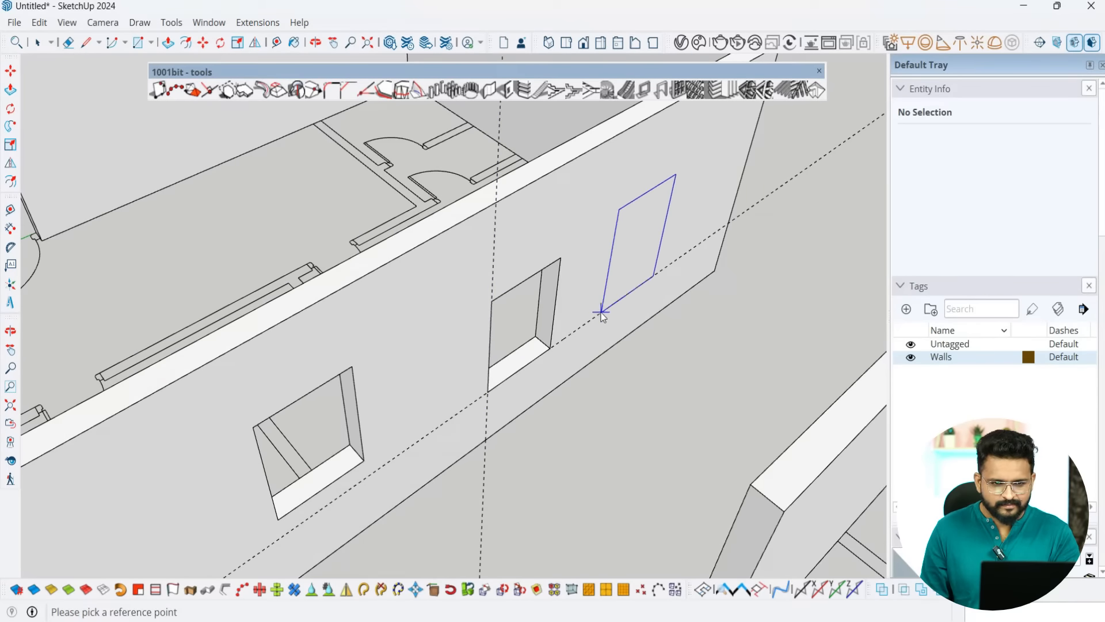
mouse_move(600, 316)
middle_down()
mouse_move(605, 384)
mouse_move(671, 301)
mouse_move(673, 278)
mouse_move(493, 278)
mouse_move(288, 345)
mouse_move(587, 316)
mouse_move(573, 294)
mouse_move(581, 249)
mouse_move(488, 299)
mouse_move(385, 333)
mouse_move(612, 326)
middle_up()
scroll(673, 278, up, 2)
scroll(565, 328, down, 4)
key(space)
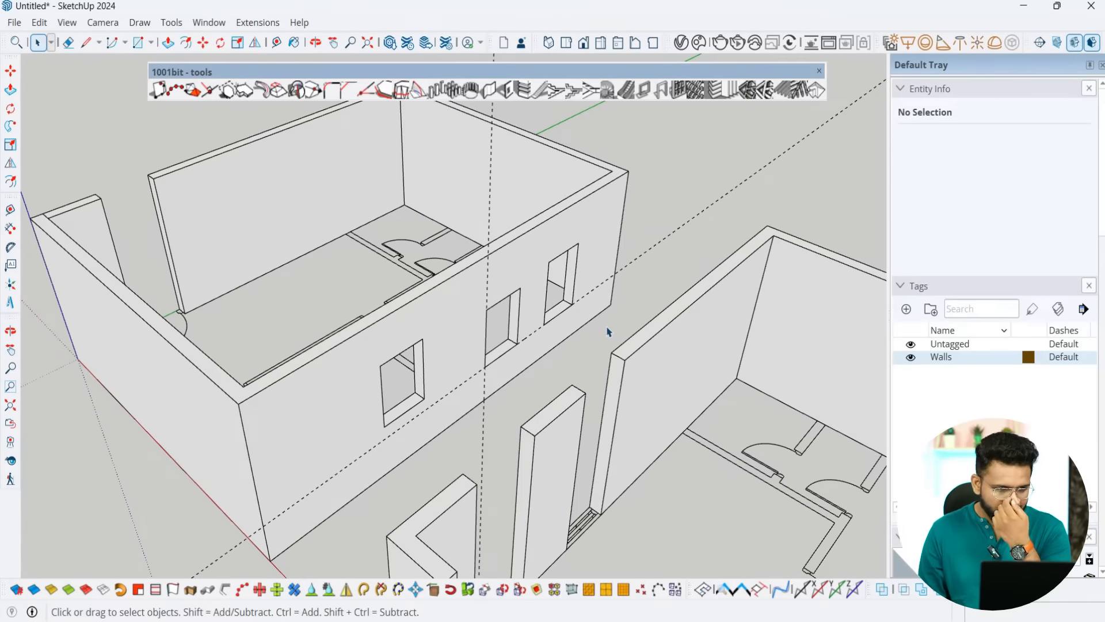
scroll(567, 332, down, 3)
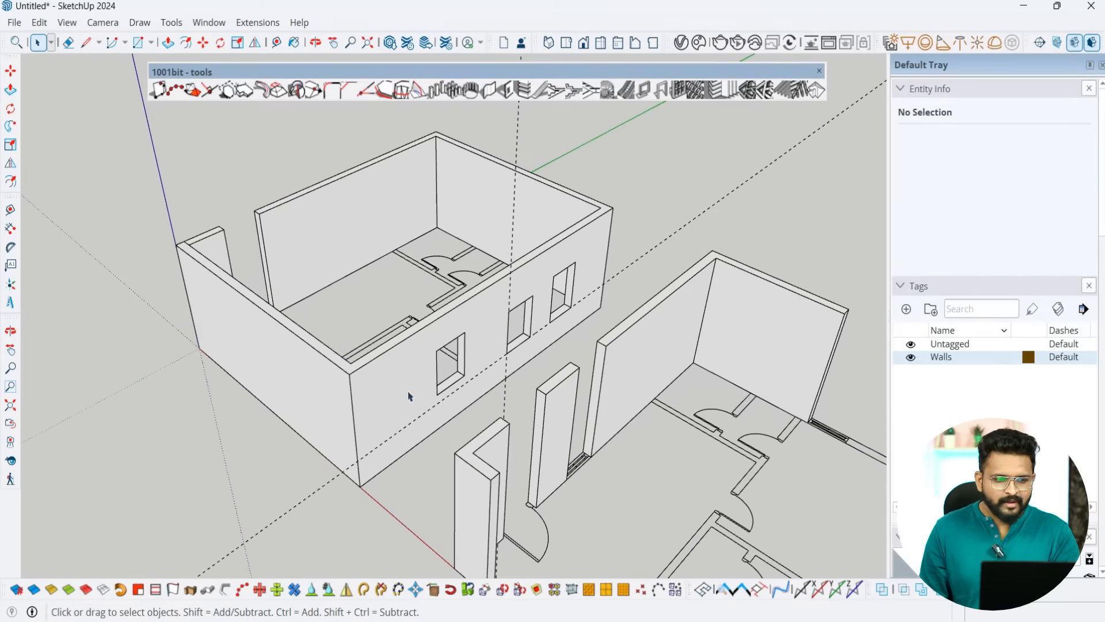
Step: Place a vertical guide on the short wall 2'10" from its corner edge at the origin, at the plan window's near end
middle_drag(409, 397, 449, 390)
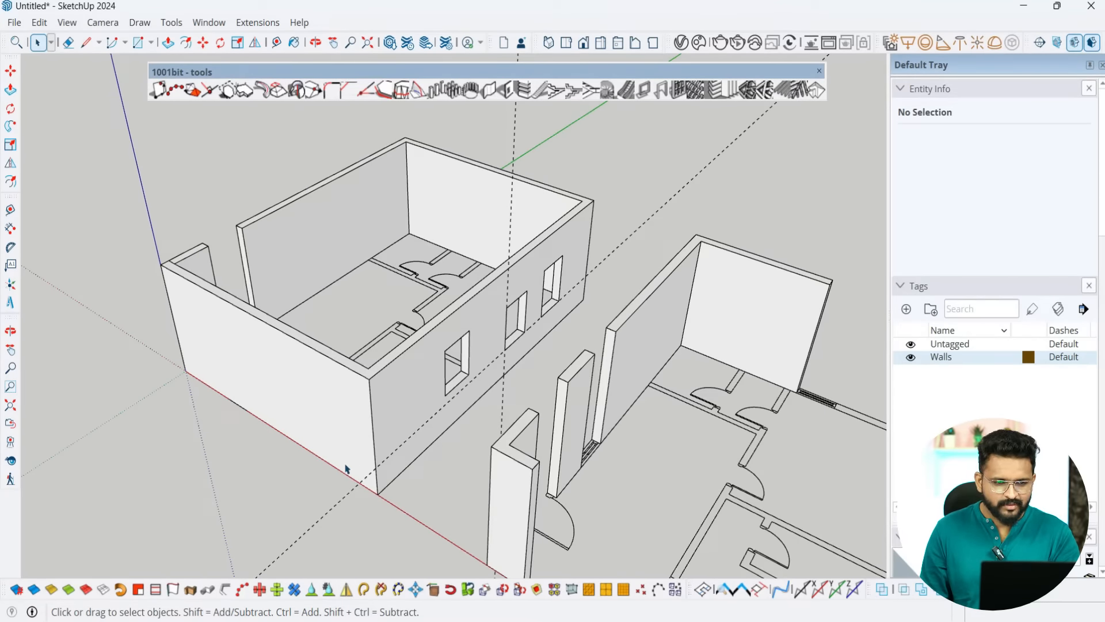
middle_drag(263, 466, 561, 407)
scroll(423, 555, up, 5)
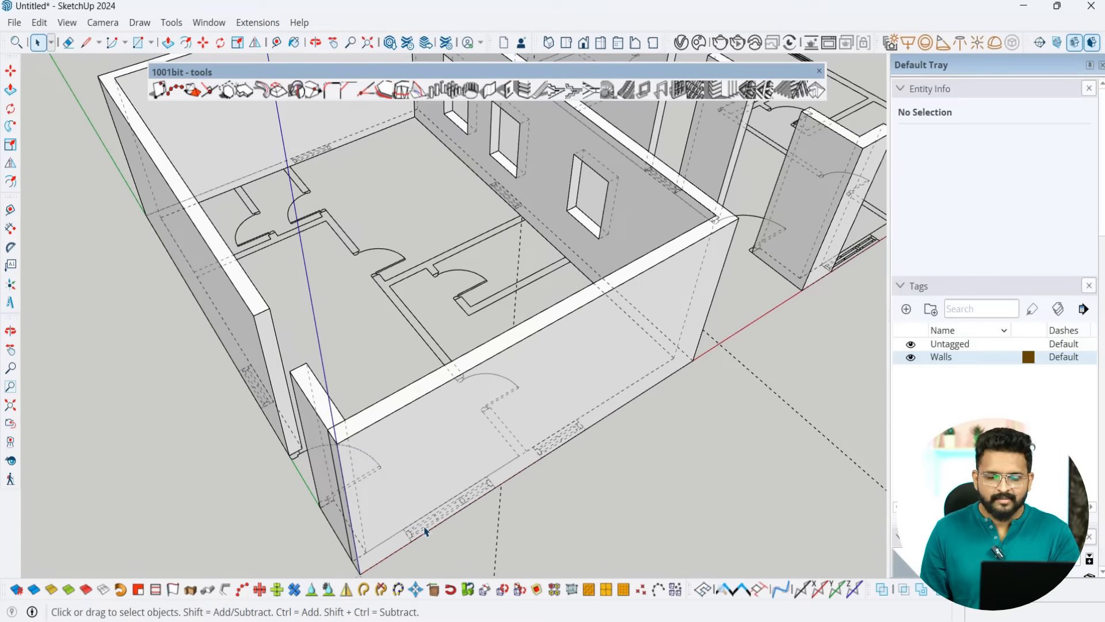
scroll(418, 550, up, 2)
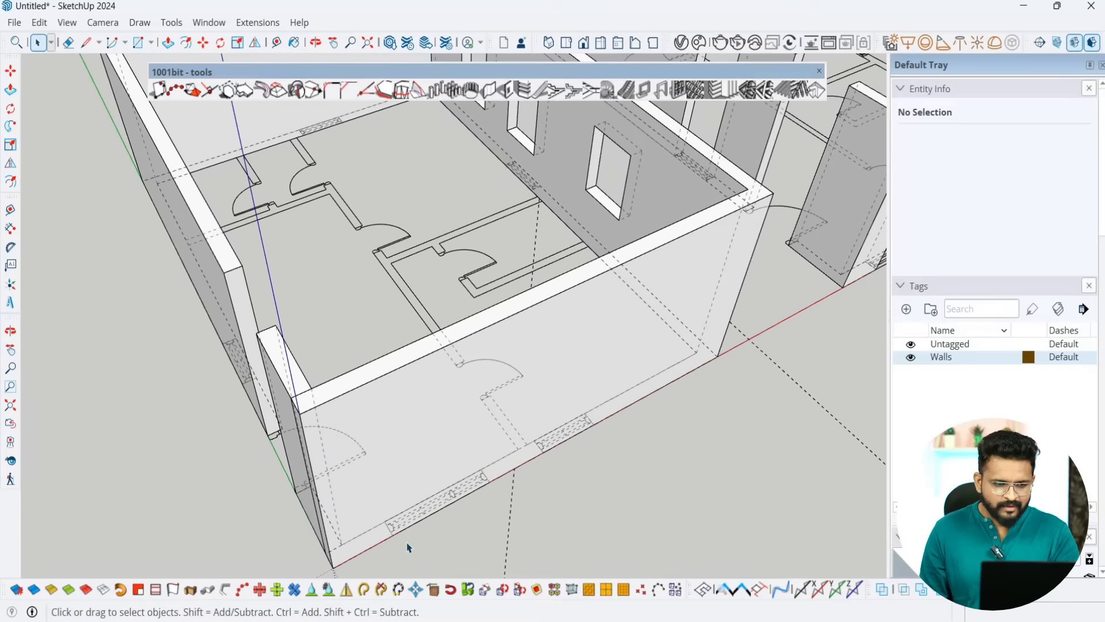
key(t)
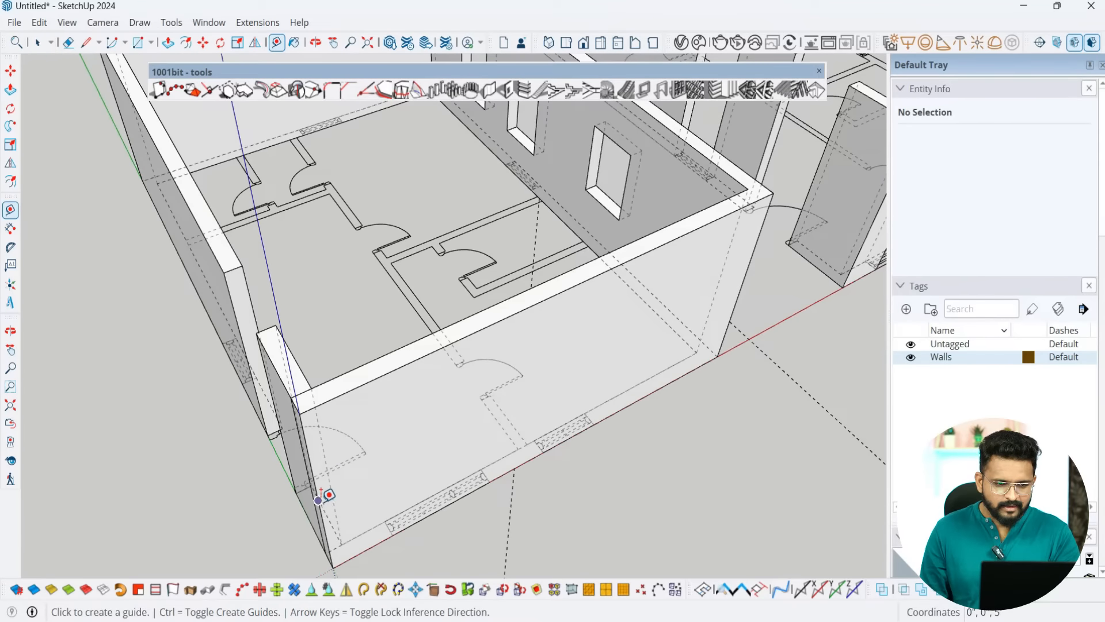
click(318, 501)
text(2'10)
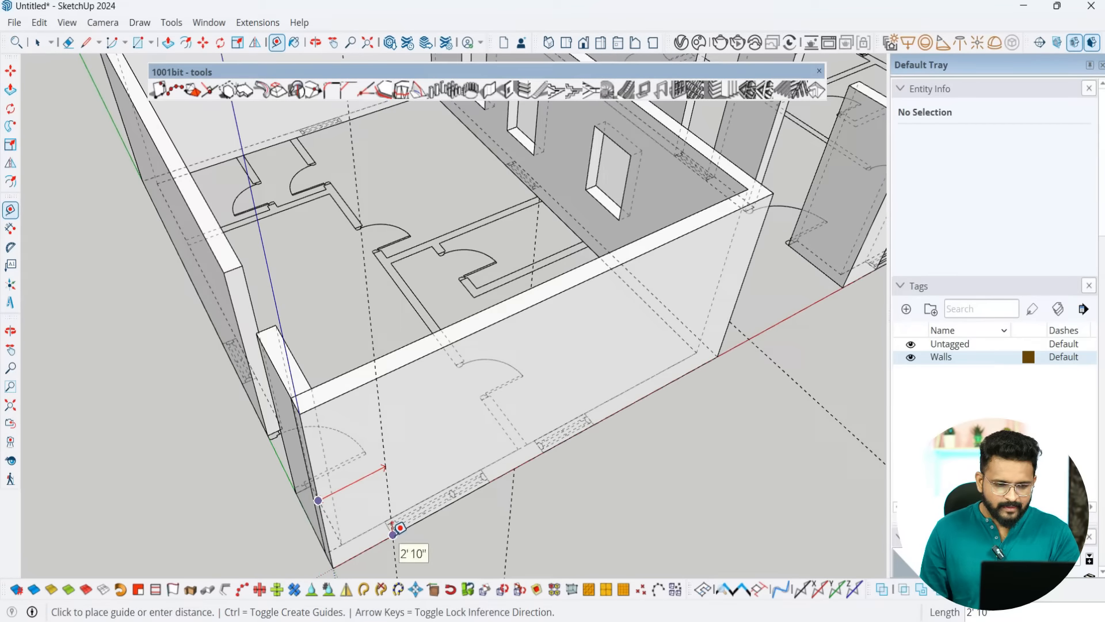
key(Return)
Step: Measure a free distance between two points on the empty ground beside the house
middle_drag(388, 530, 267, 516)
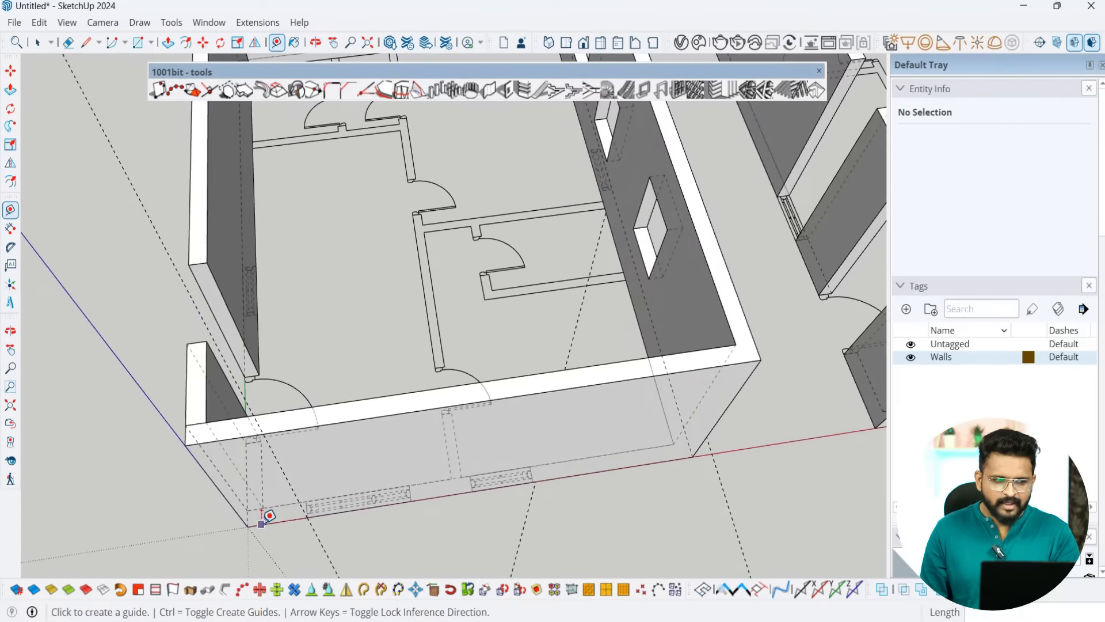
scroll(281, 455, up, 2)
scroll(411, 453, down, 6)
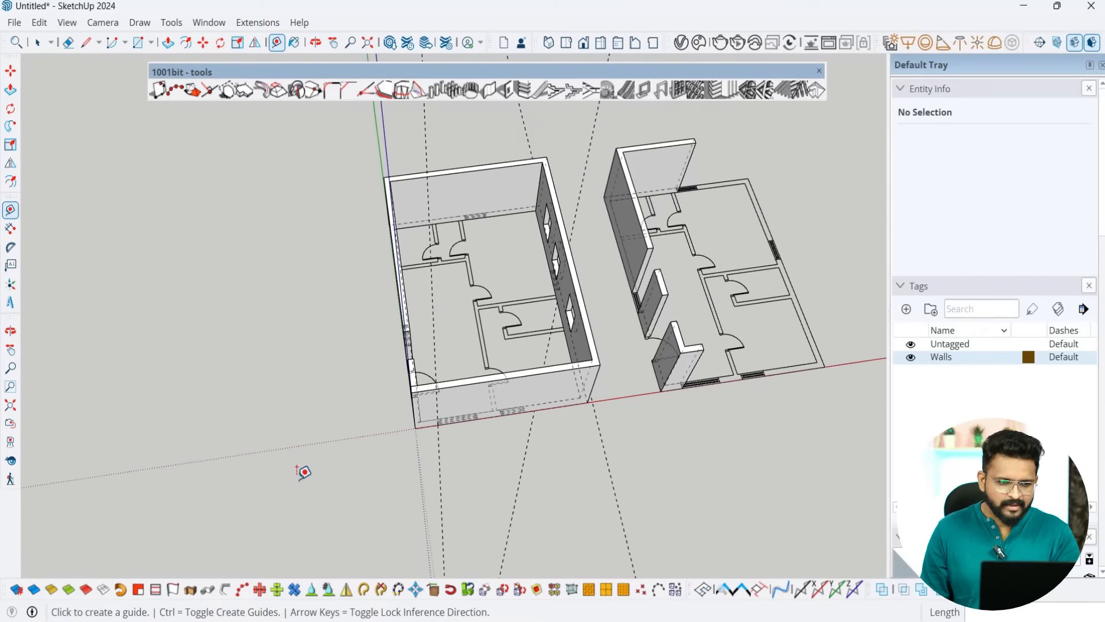
click(298, 476)
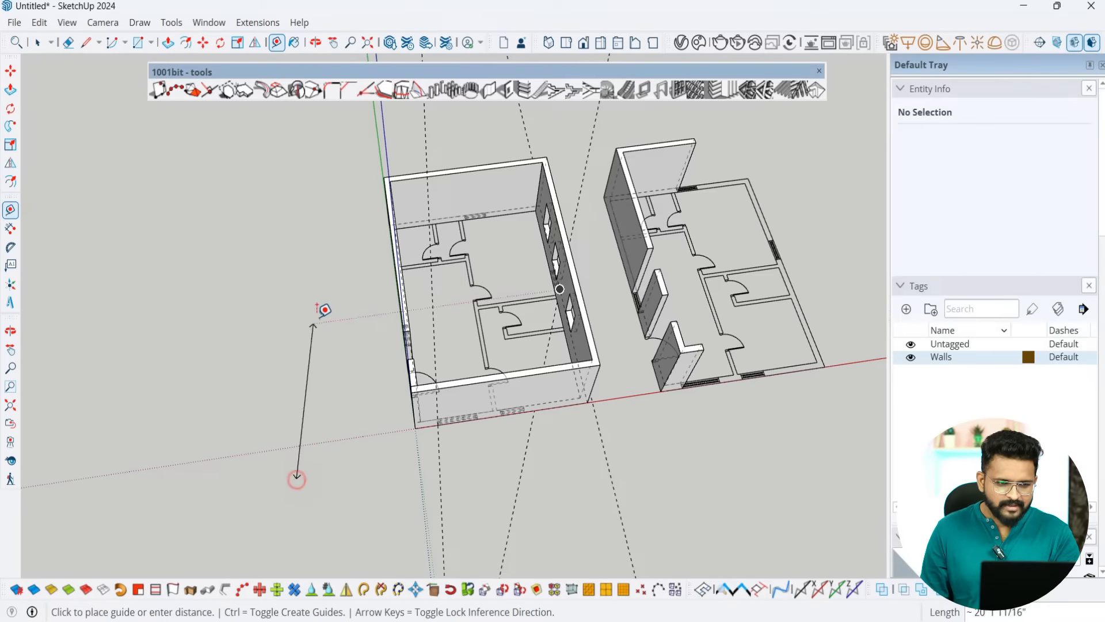
click(285, 234)
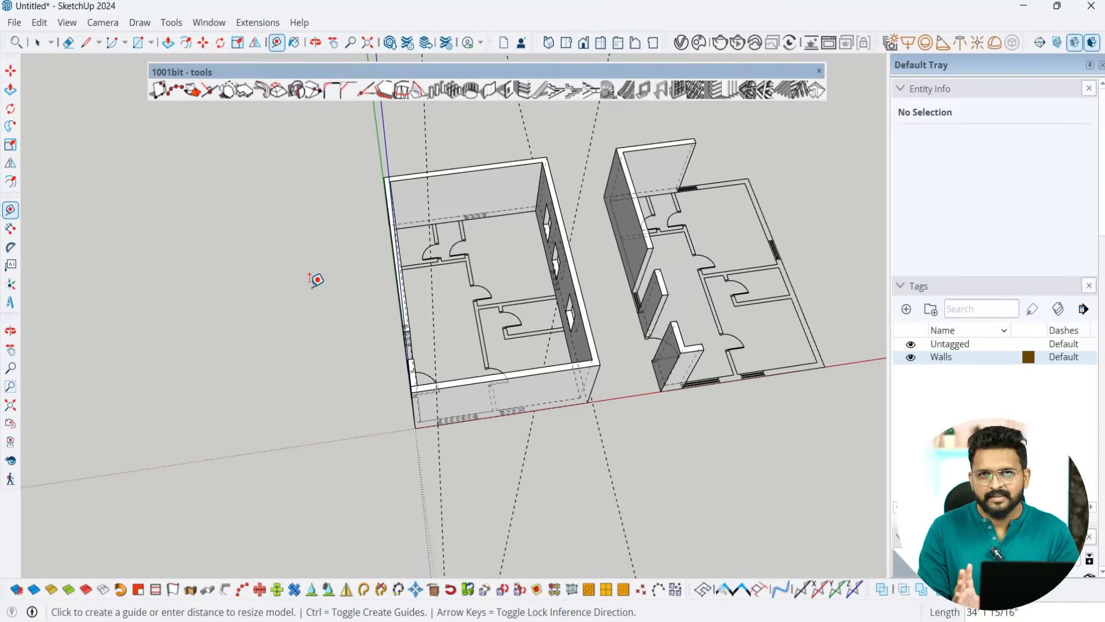
Step: Measure the top outer edge of the wall beside the door gap, from the gap to the far corner
middle_drag(420, 334, 575, 353)
scroll(521, 323, up, 4)
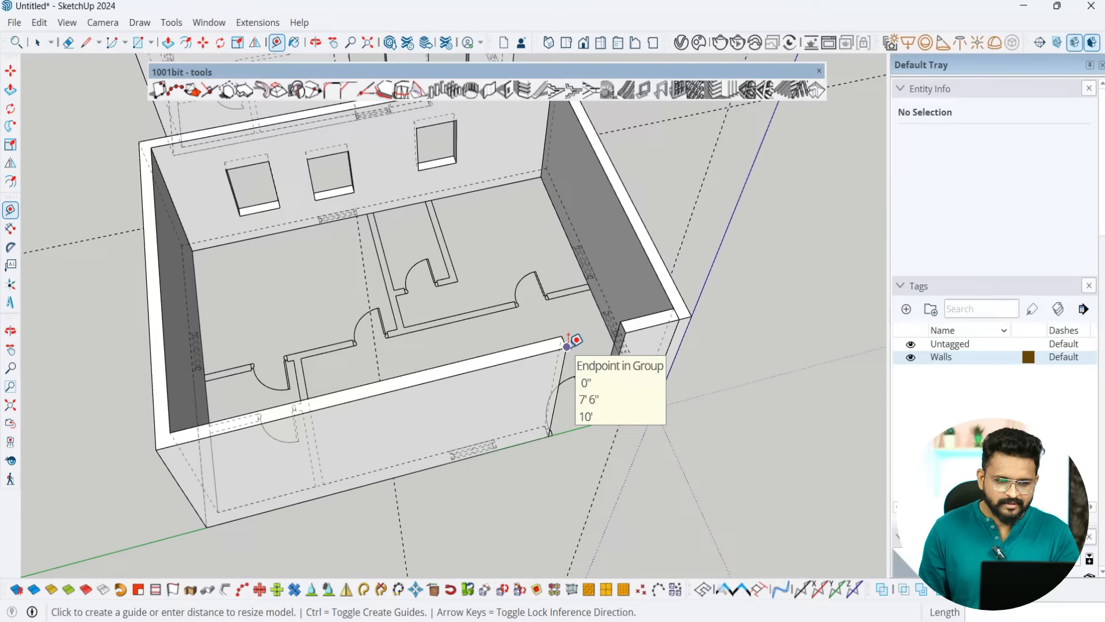
click(567, 346)
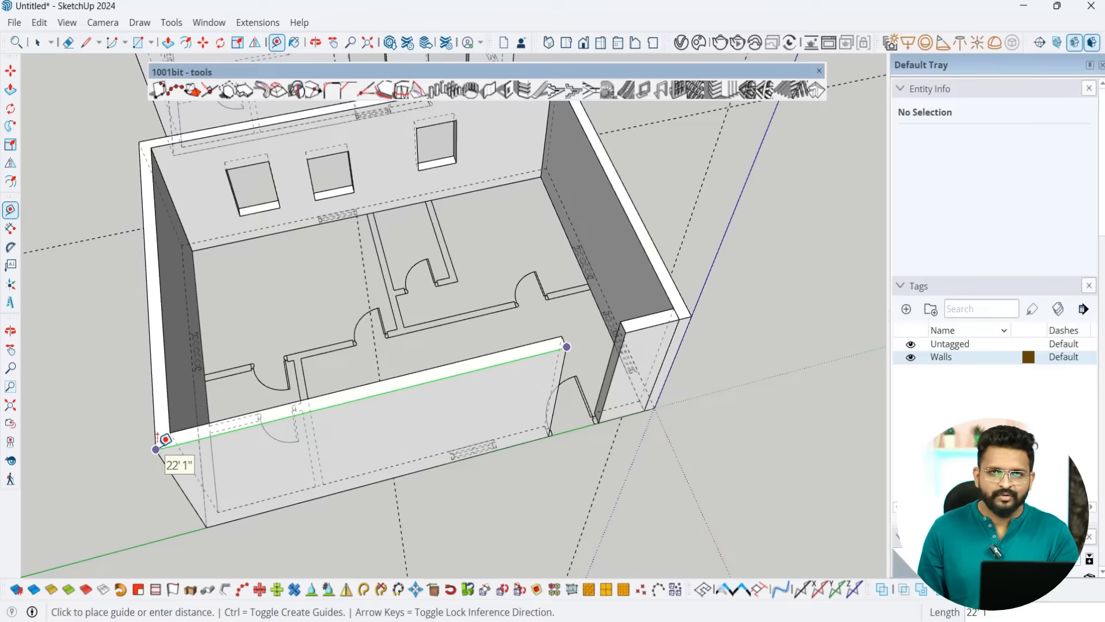
click(157, 449)
Step: Place a second vertical guide on the short wall 7'10" from the same corner edge, at the plan window's far end
middle_drag(561, 437, 468, 466)
scroll(446, 424, up, 3)
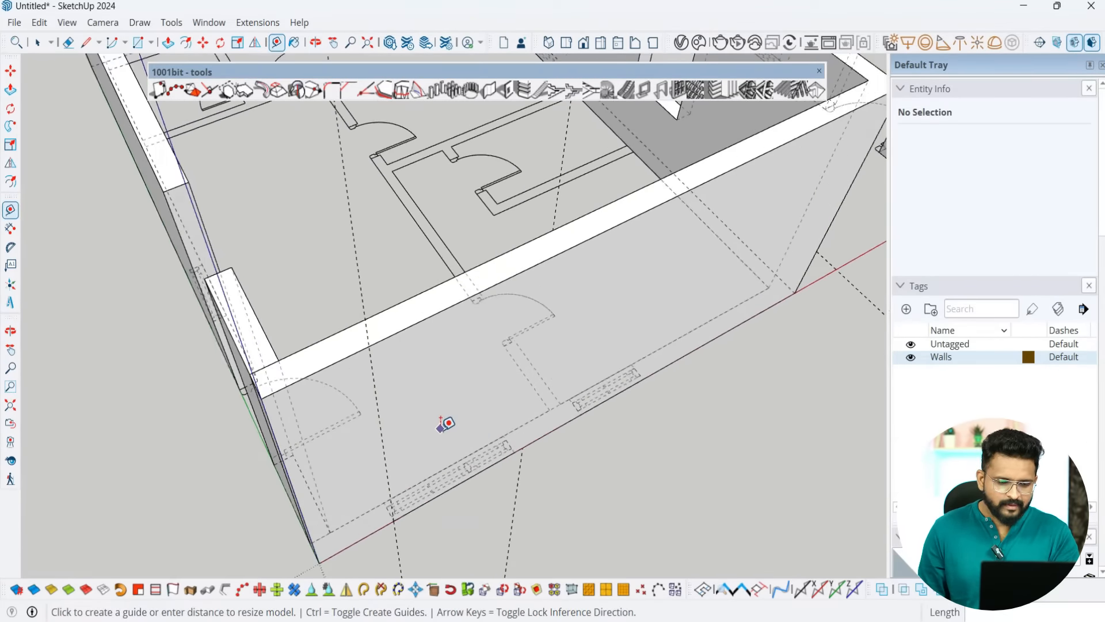
scroll(447, 424, up, 1)
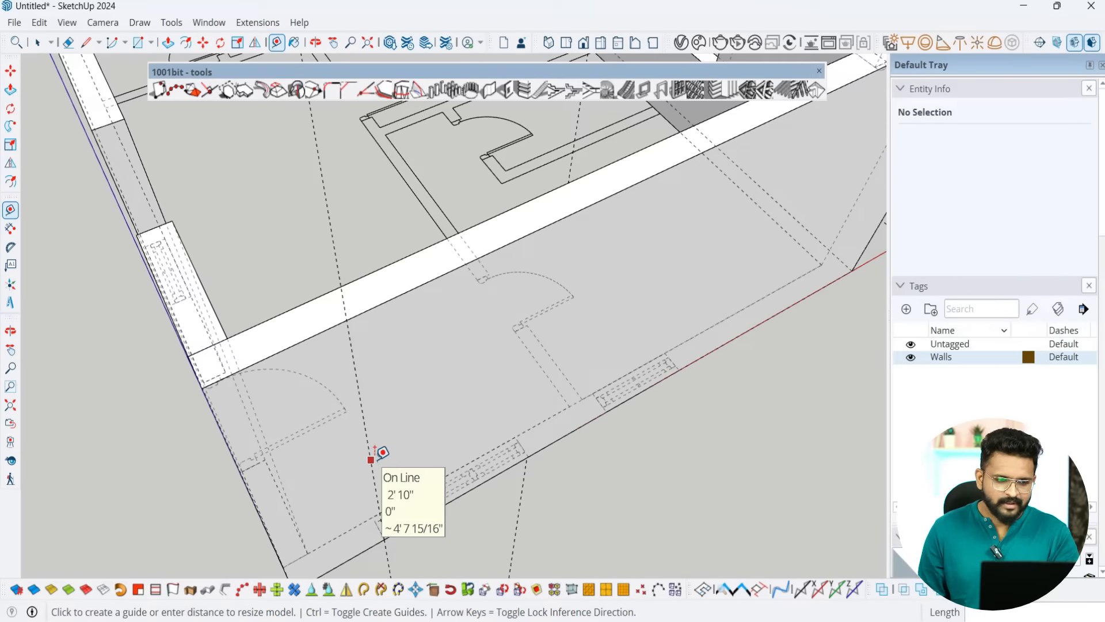
middle_drag(419, 375, 442, 451)
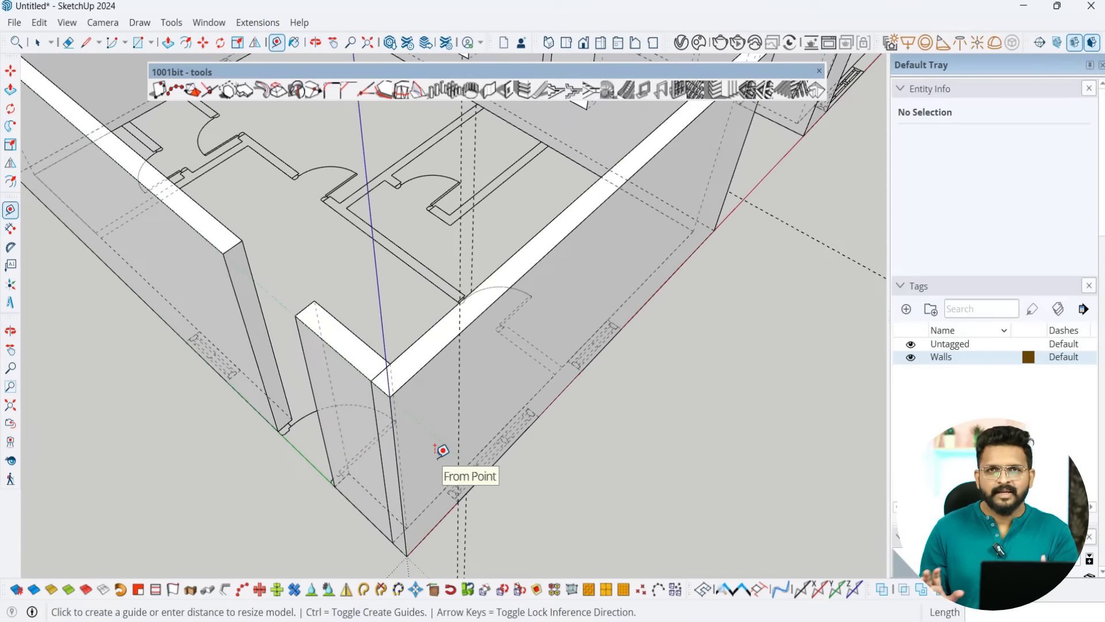
middle_drag(432, 452, 370, 387)
scroll(369, 403, up, 3)
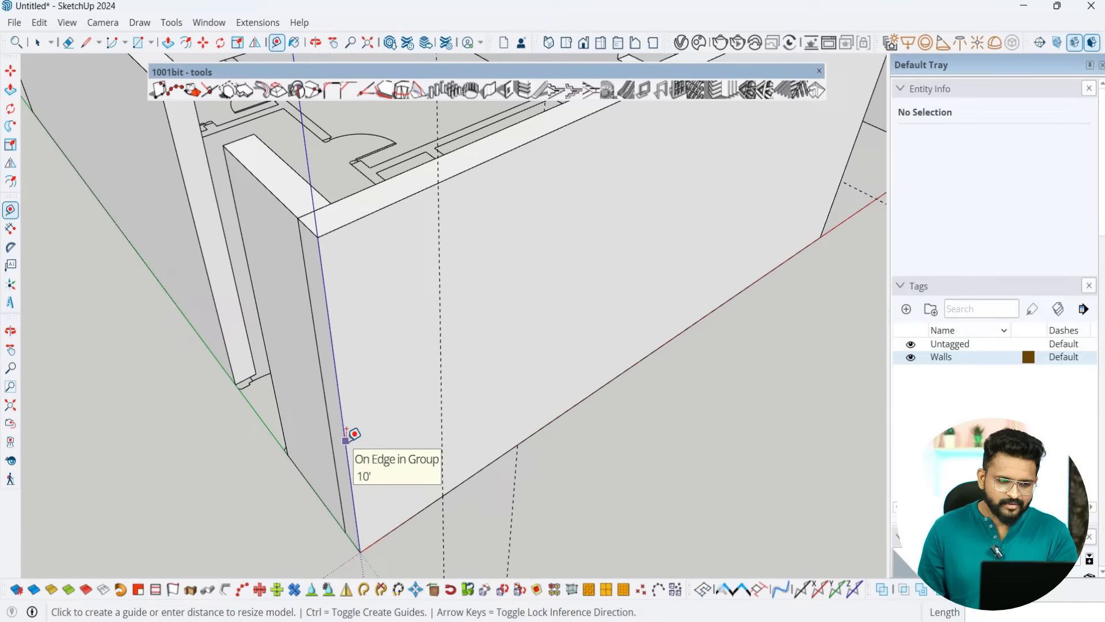
click(346, 438)
middle_drag(392, 424, 321, 526)
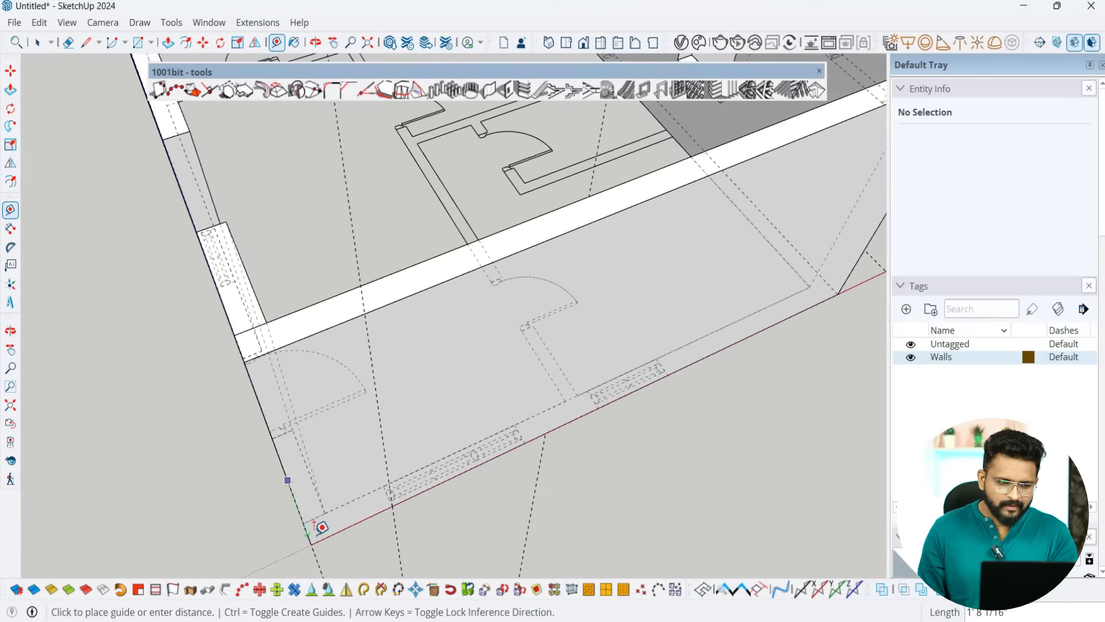
scroll(401, 540, up, 2)
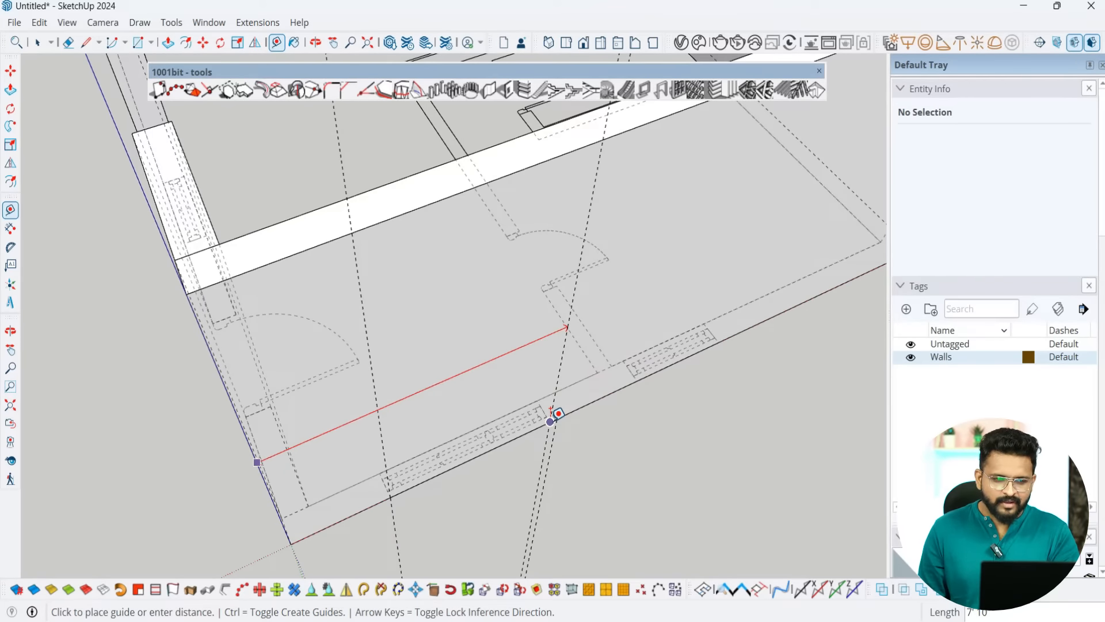
scroll(558, 413, up, 3)
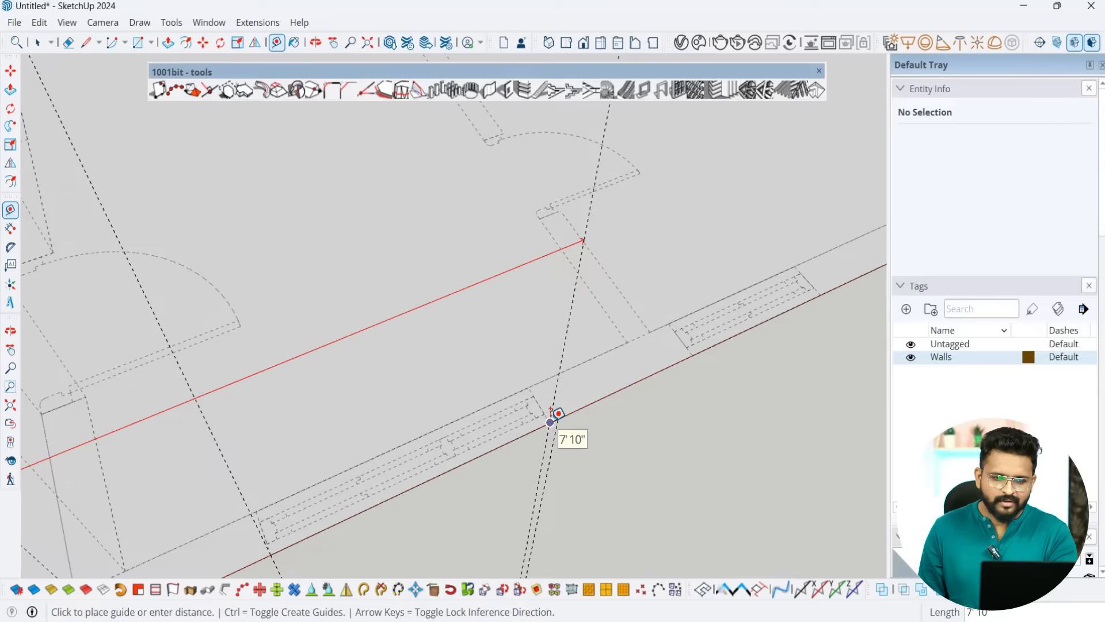
scroll(553, 415, down, 4)
Step: Add a guide 2'6" above the short wall's bottom edge to mark the window sill
middle_drag(552, 416, 491, 487)
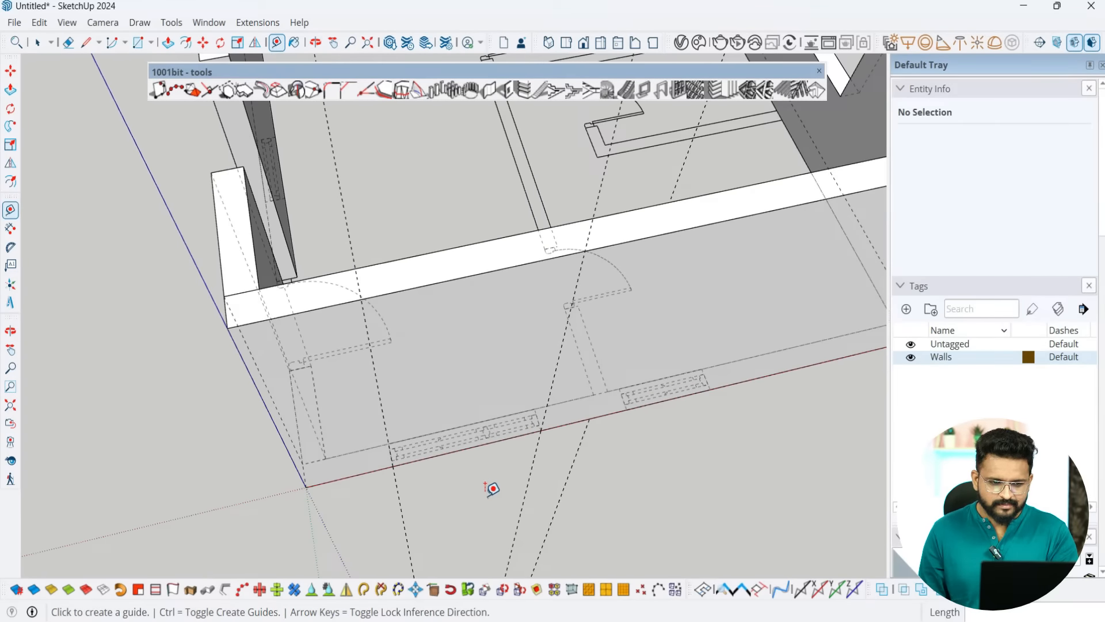
middle_drag(486, 489, 600, 440)
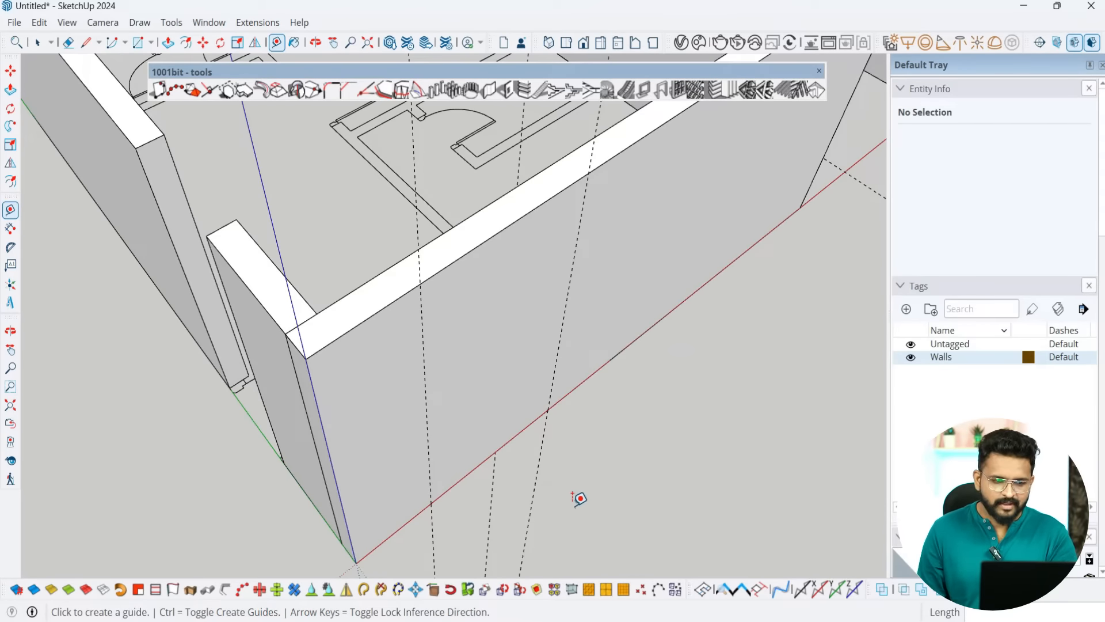
scroll(547, 489, up, 3)
scroll(486, 469, up, 2)
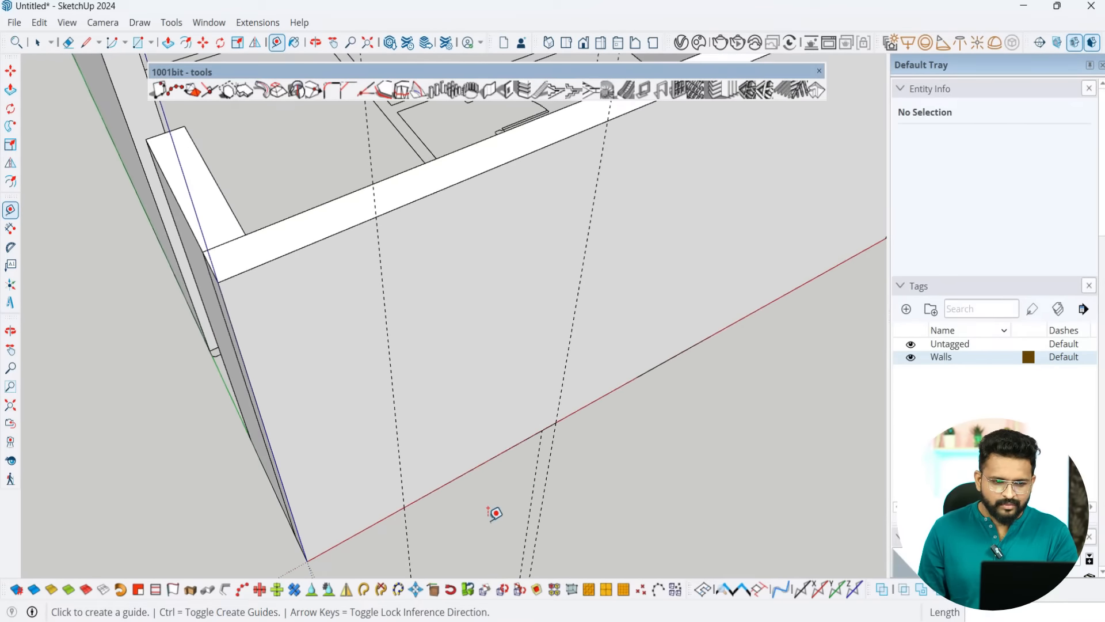
click(483, 462)
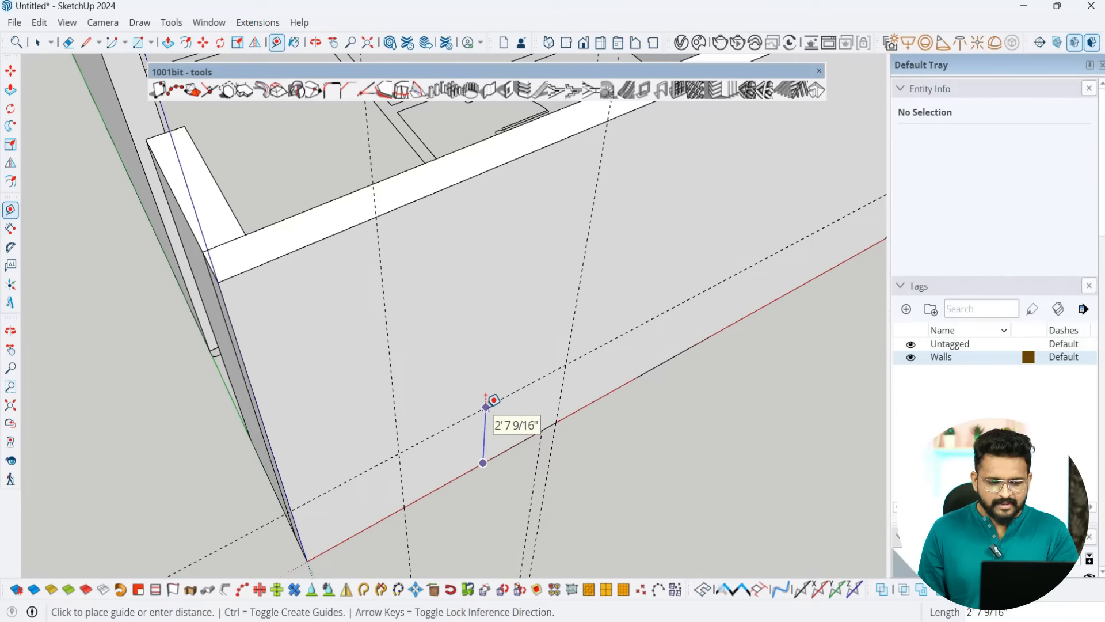
text(2)
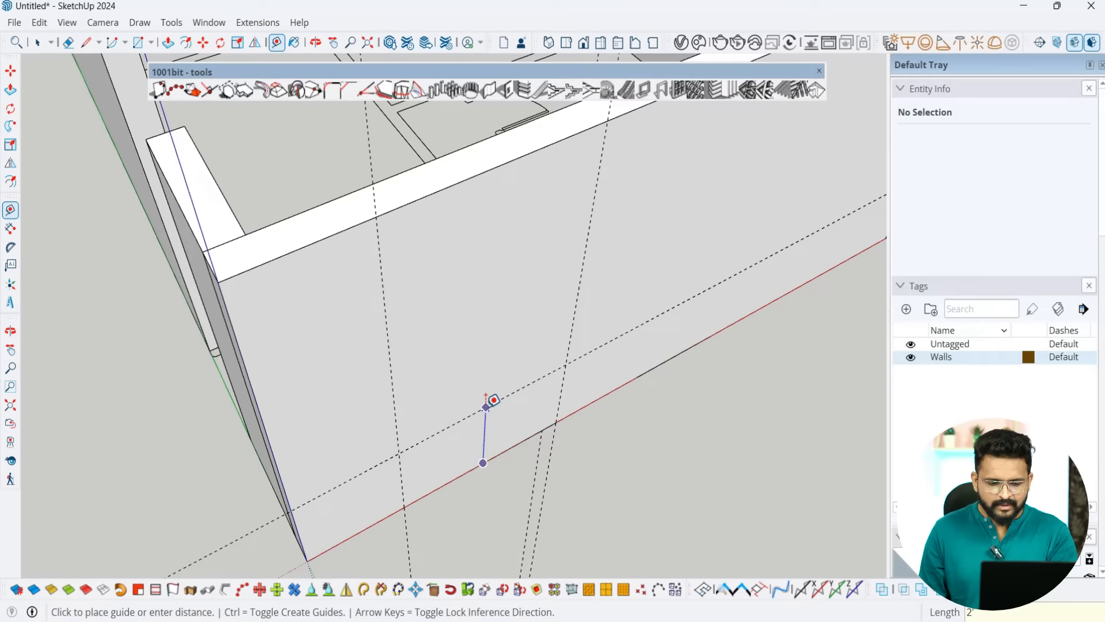
text('6")
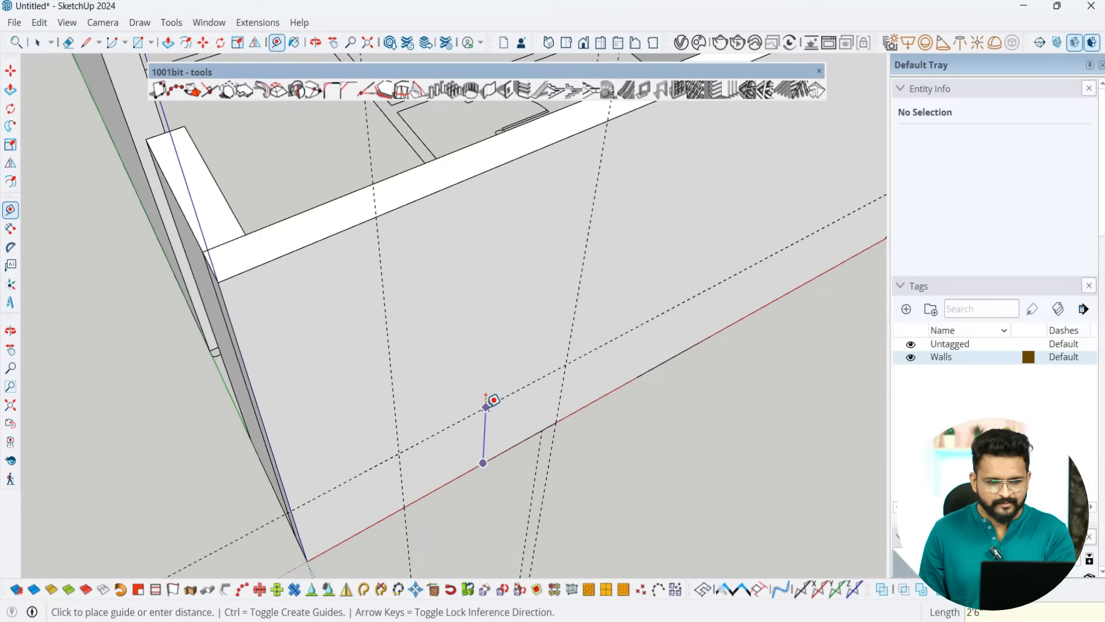
key(Return)
Step: Add a guide 7' above the short wall's bottom edge to mark the window head
middle_drag(494, 400, 473, 412)
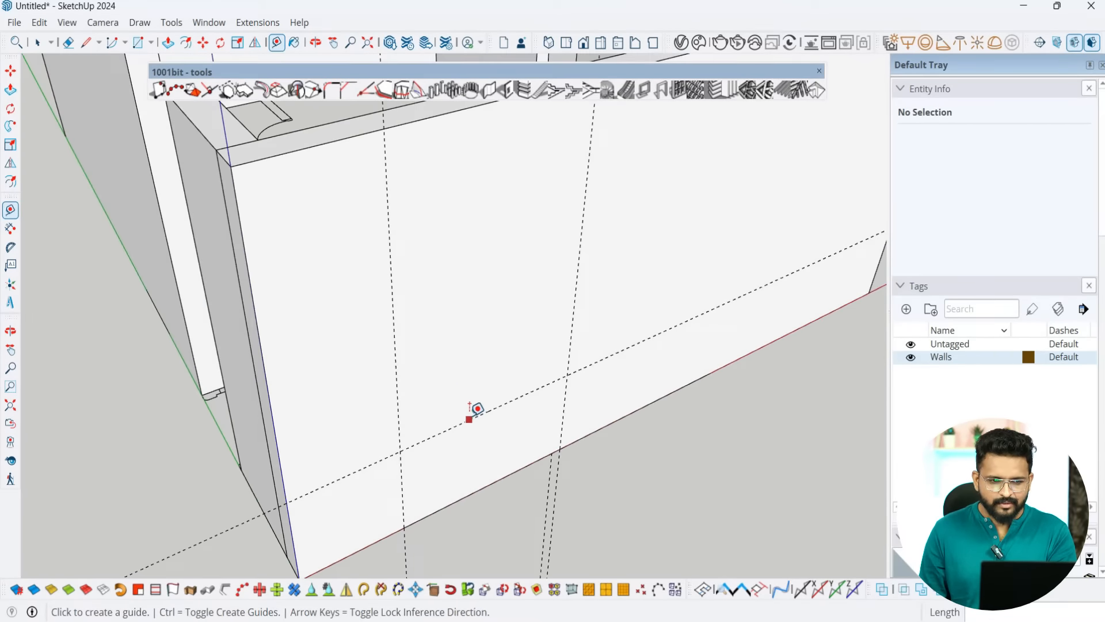
click(455, 500)
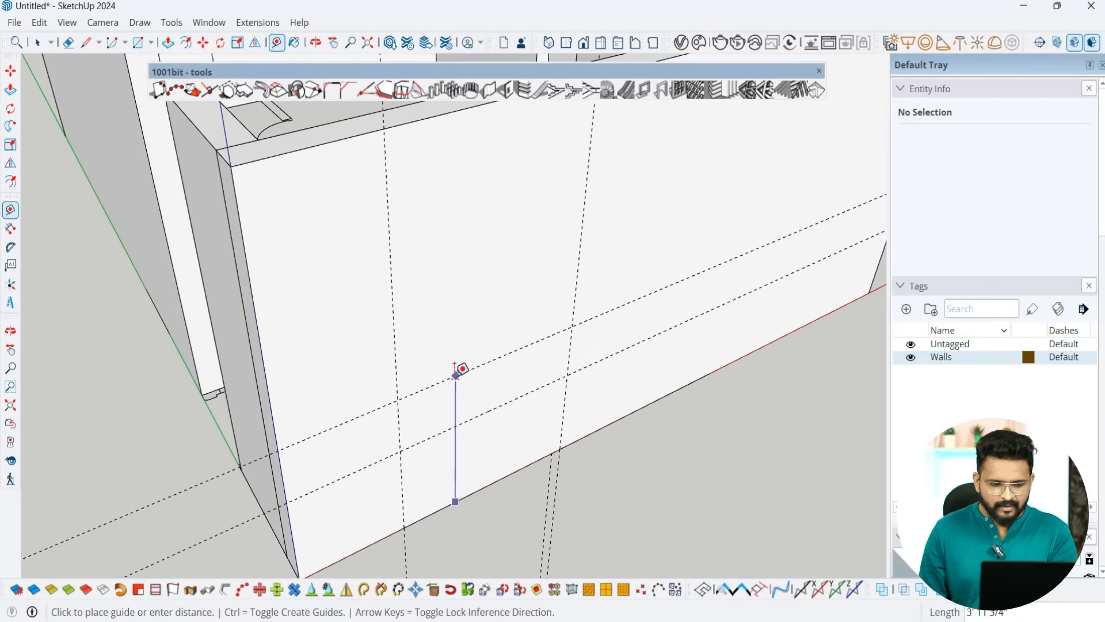
text(7')
key(Return)
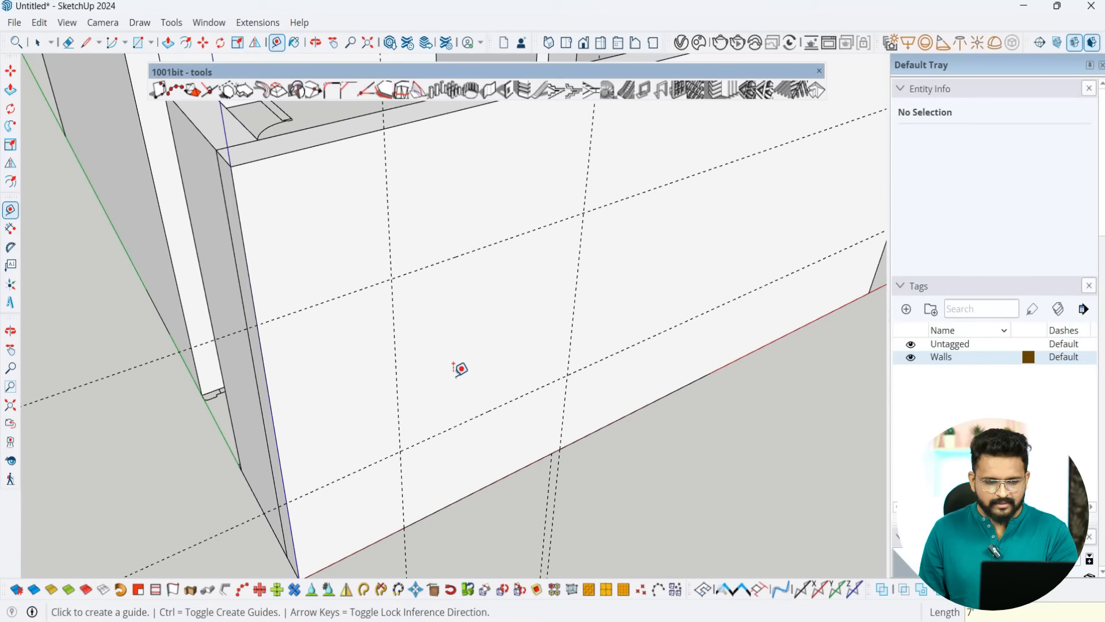
middle_drag(461, 369, 454, 435)
Step: Draw a 4'6" by 5' window rectangle between the guide intersections on the short wall's outer face, inside the wall group
key(space)
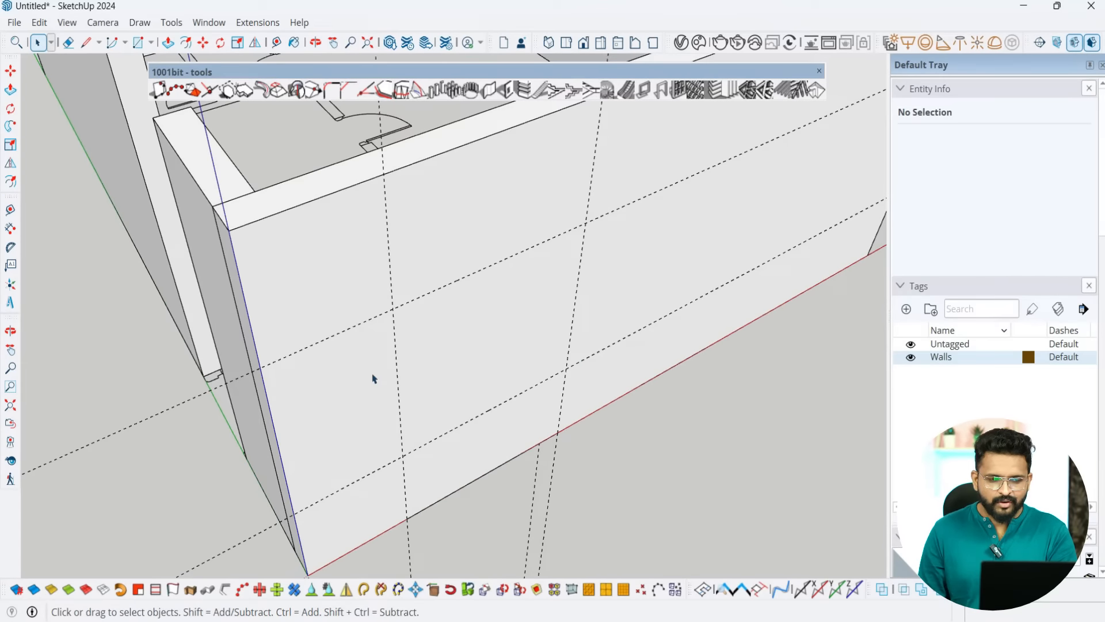
double_click(446, 369)
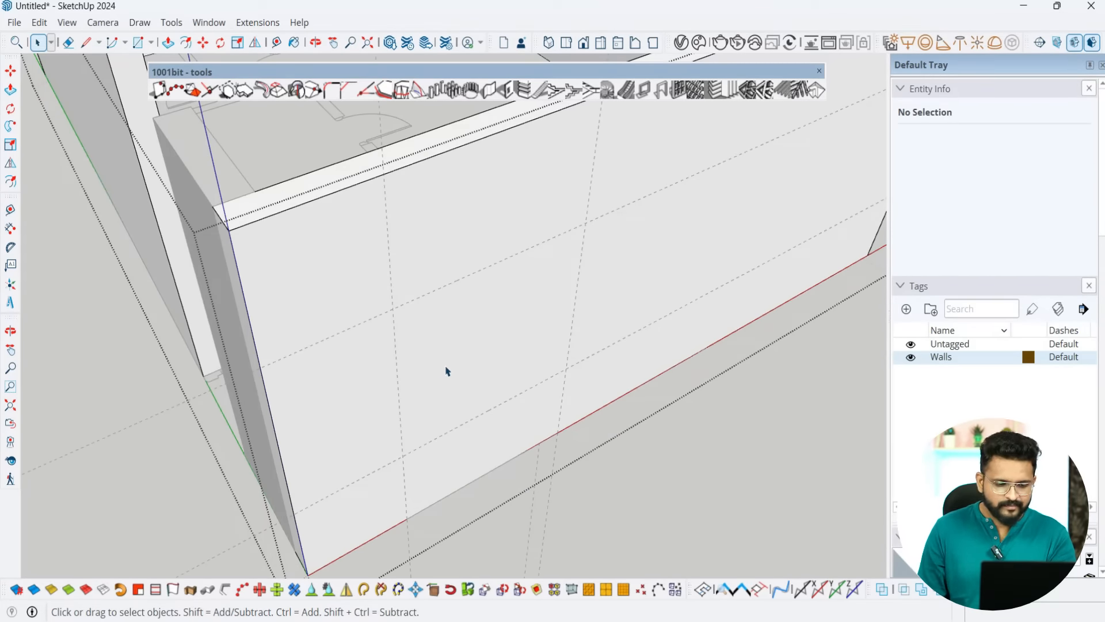
key(r)
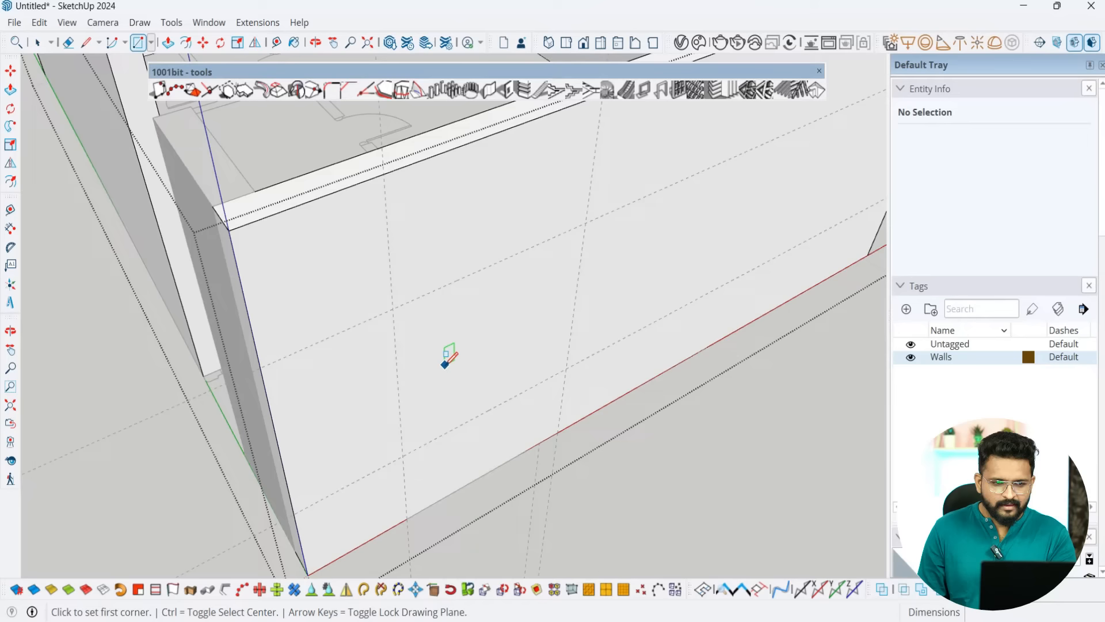
click(393, 308)
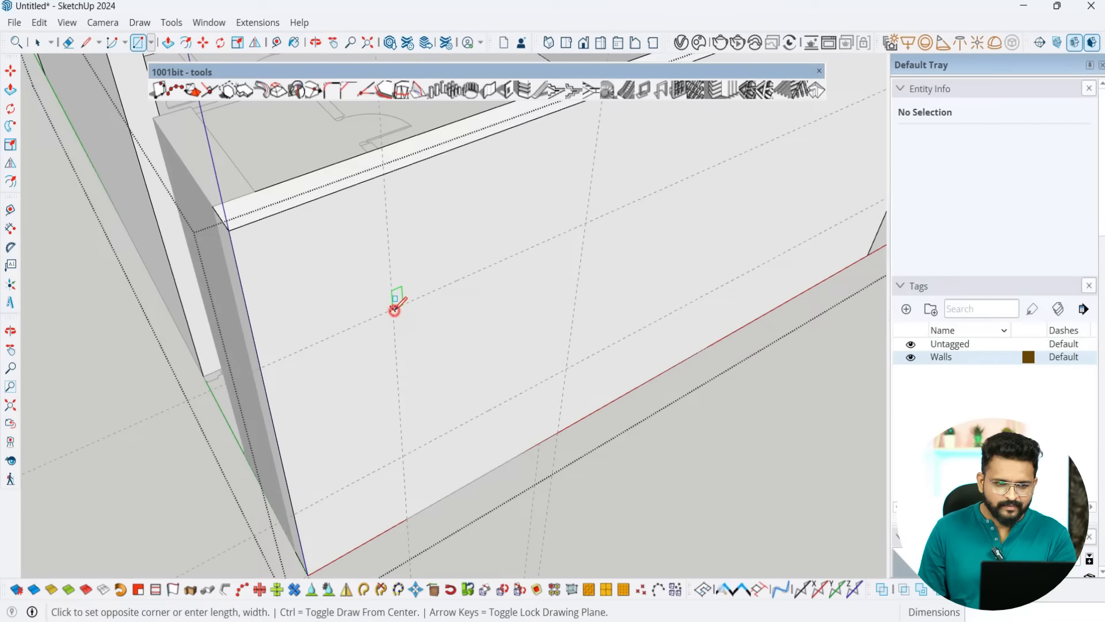
click(566, 368)
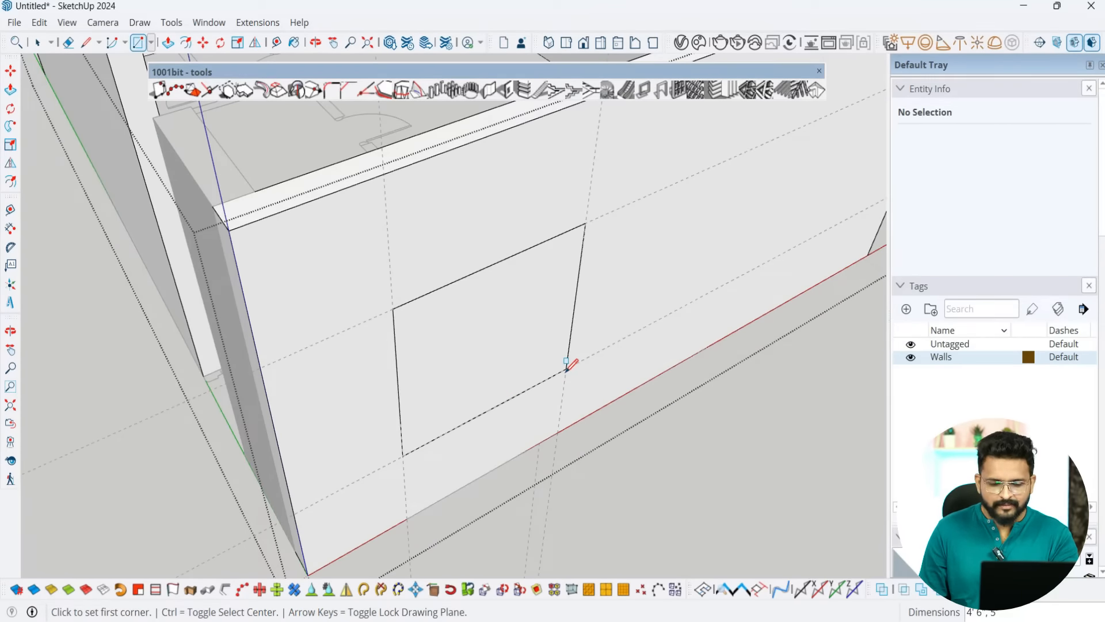
Step: Push the window rectangle 9" through the short wall to cut the opening, and leave the wall group
key(p)
click(554, 362)
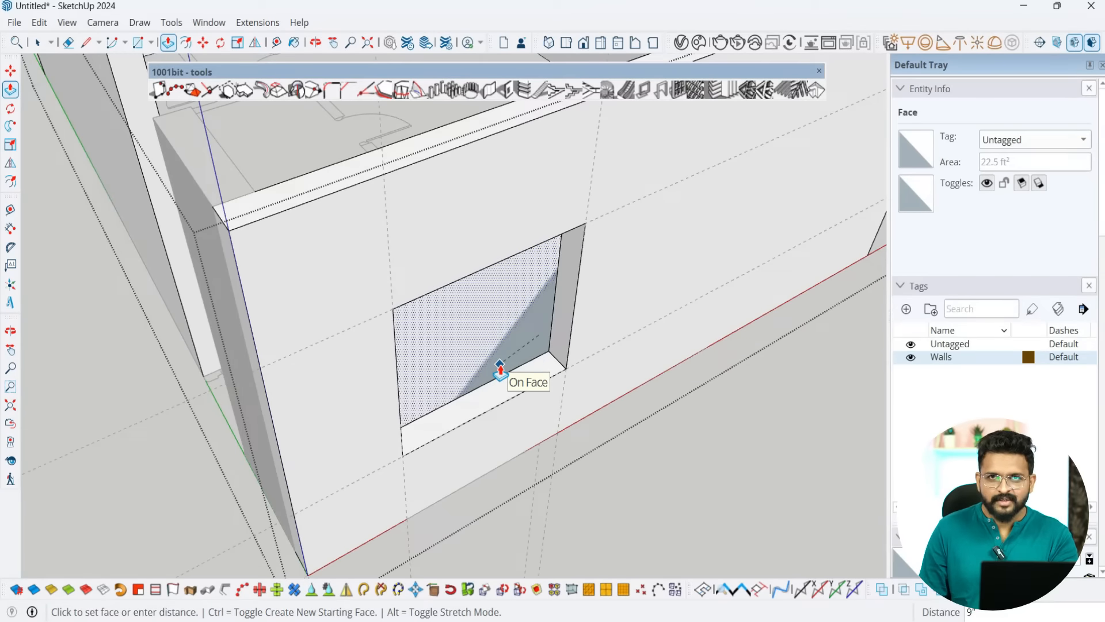
scroll(500, 372, down, 5)
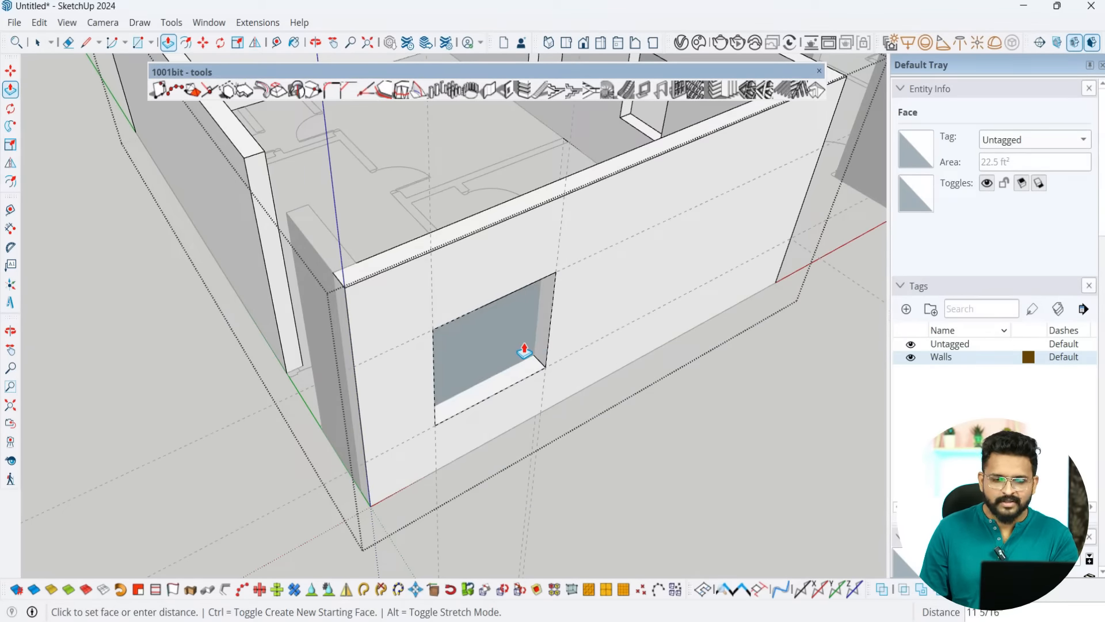
scroll(517, 358, up, 3)
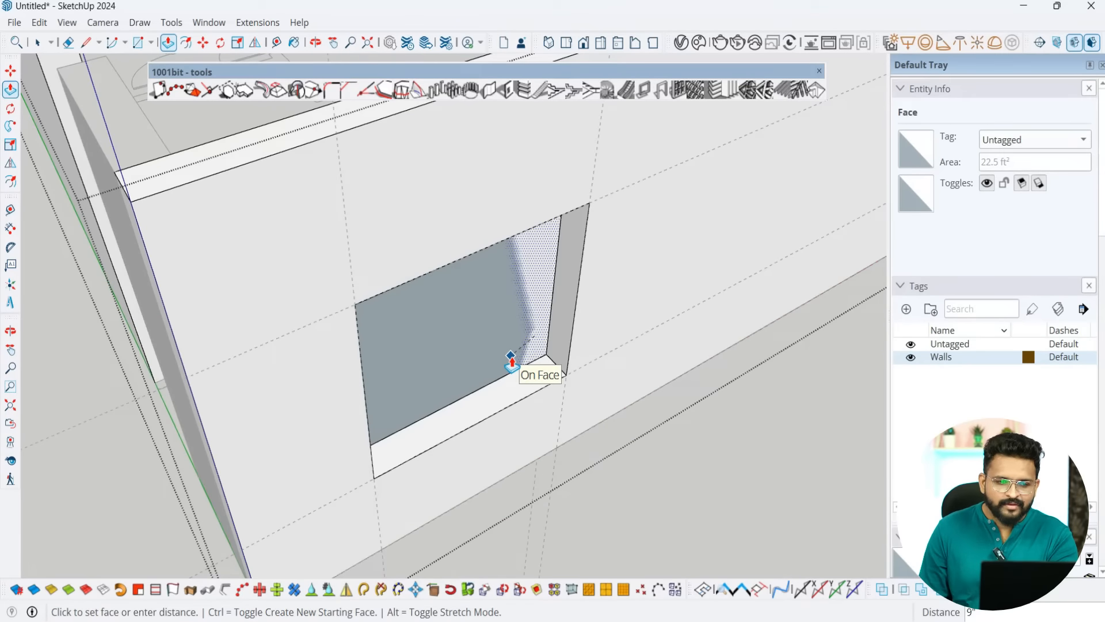
click(512, 361)
scroll(563, 447, down, 5)
middle_drag(563, 447, 395, 377)
key(space)
scroll(420, 386, up, 3)
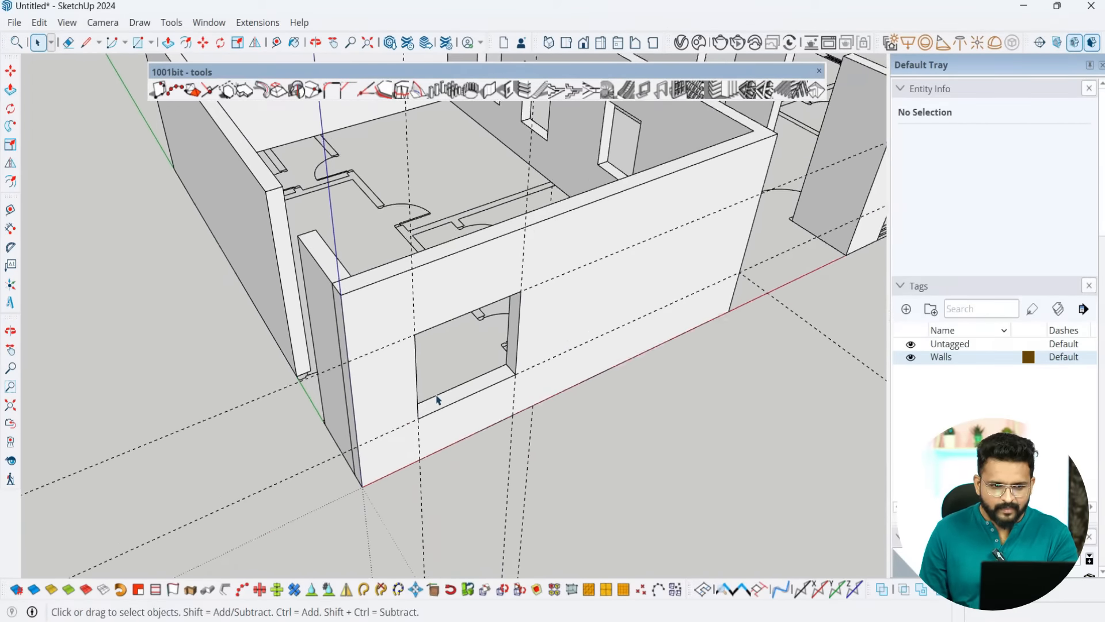
scroll(438, 399, up, 2)
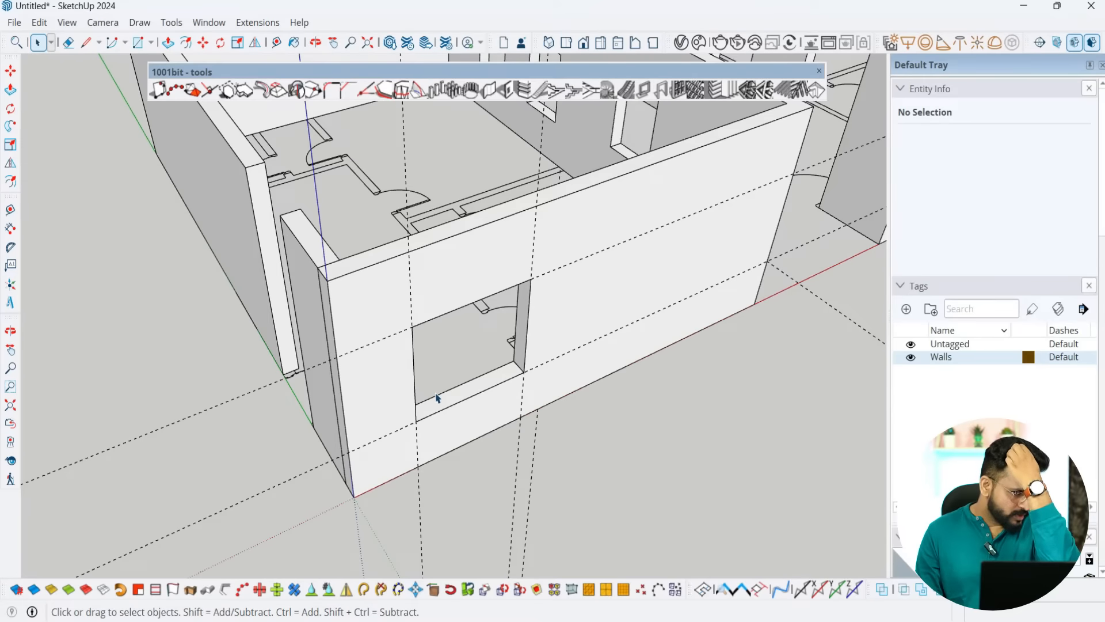
scroll(426, 401, down, 2)
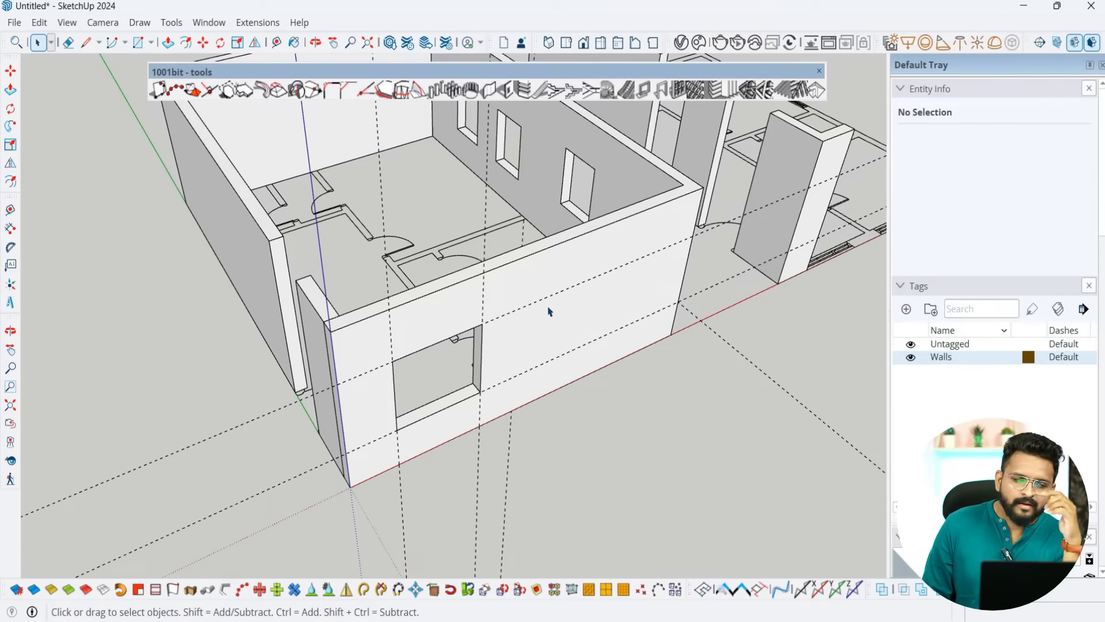
scroll(549, 309, up, 2)
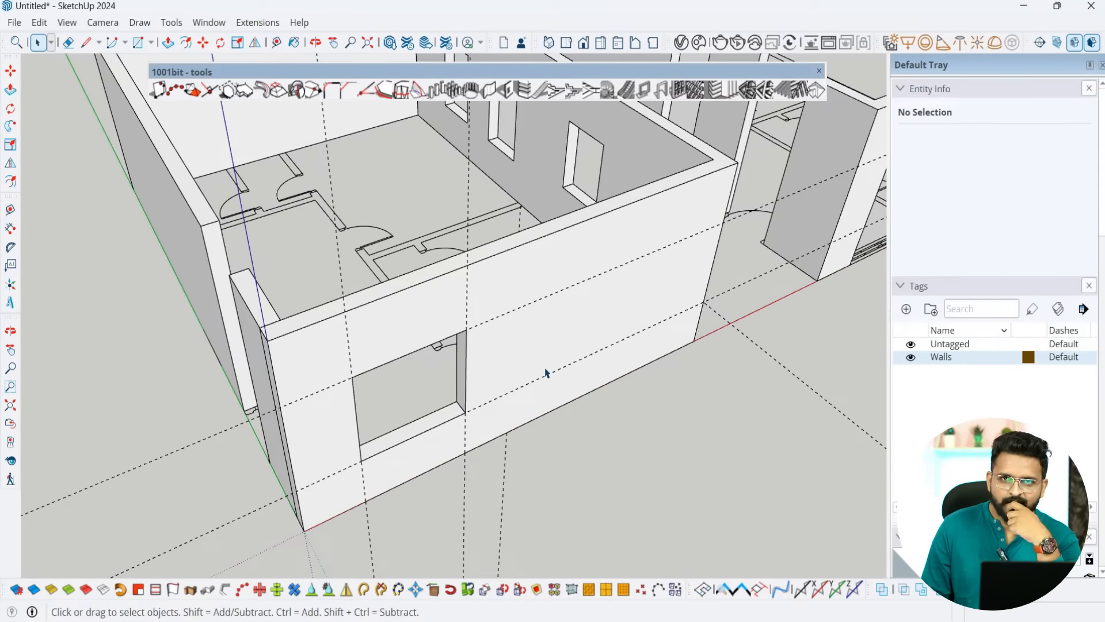
scroll(525, 369, up, 1)
middle_drag(524, 295, 640, 300)
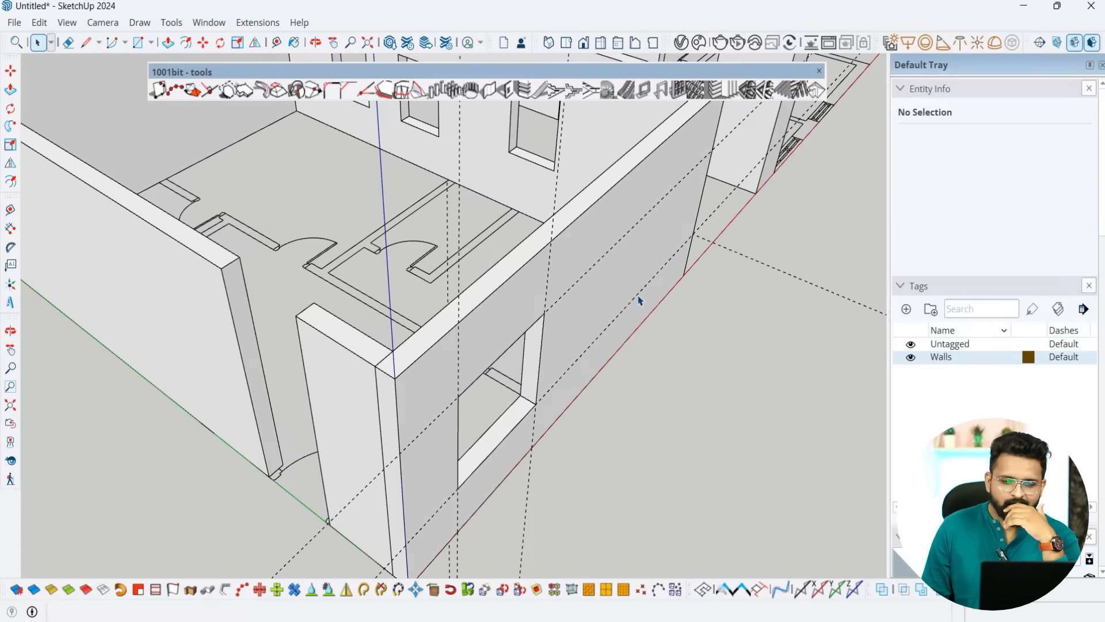
Step: Move the short wall's top outer edge about 4" outward inside the wall group to test editing beside the cut window
middle_drag(624, 254, 524, 289)
double_click(524, 289)
click(471, 287)
key(m)
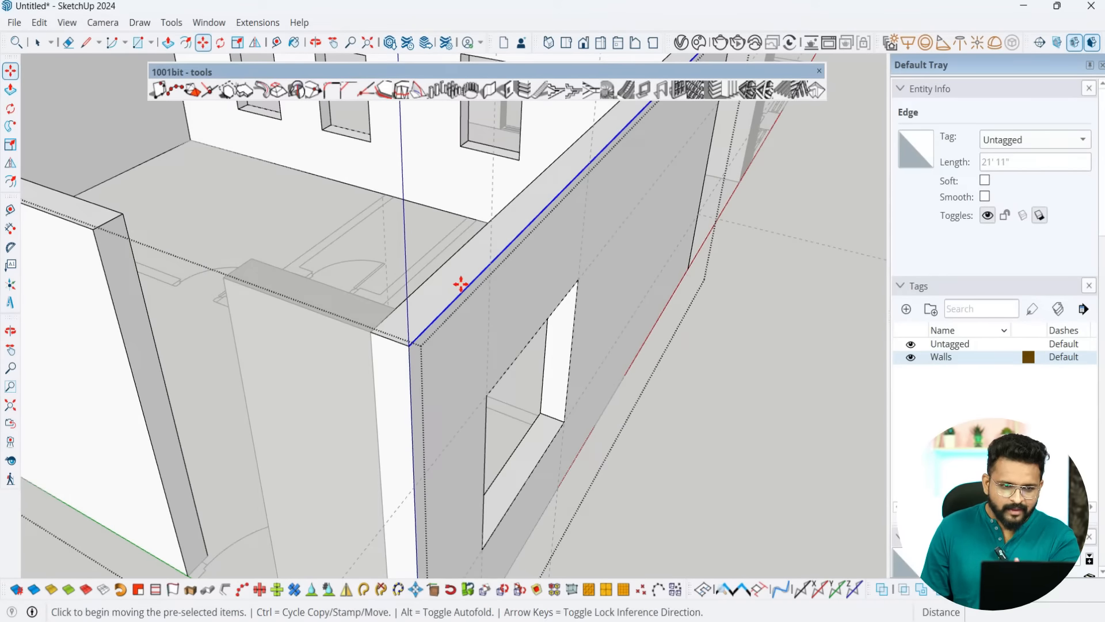
click(462, 286)
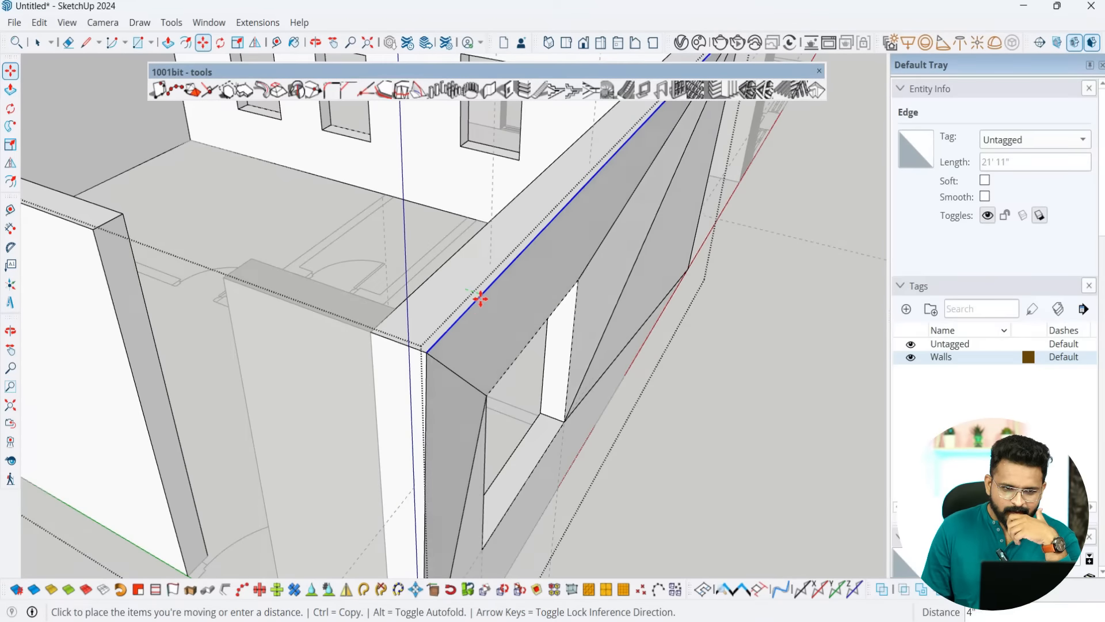
click(479, 299)
scroll(498, 330, down, 2)
middle_drag(498, 330, 403, 510)
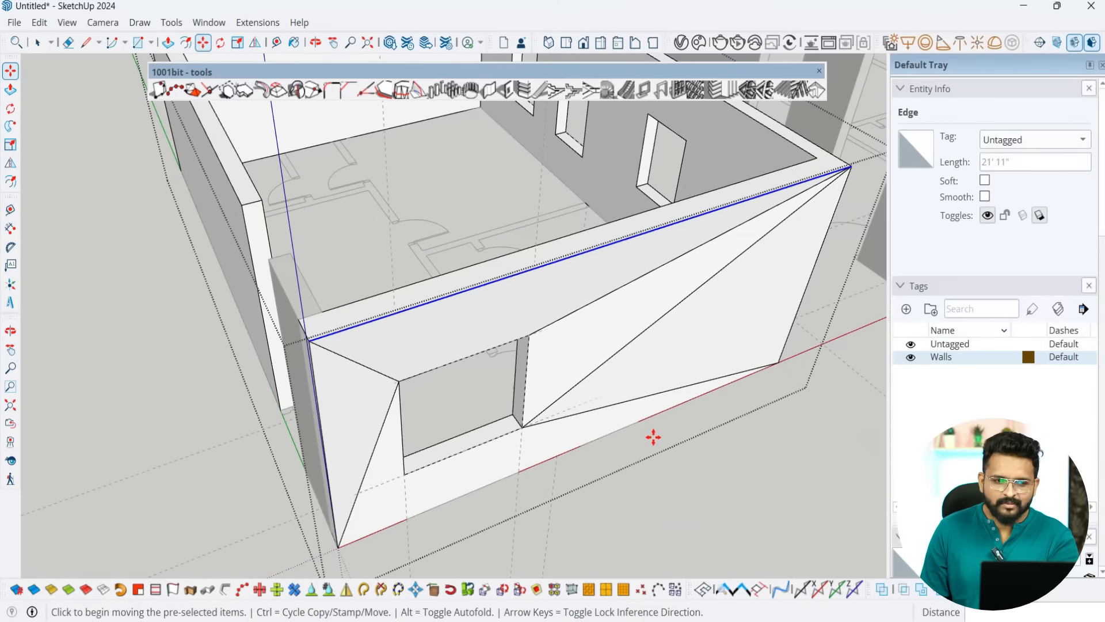
Step: Undo the move of the short wall's top edge and leave the wall group
middle_drag(654, 437, 478, 456)
key(ctrl+z)
key(space)
click(484, 444)
Step: Area-select the short wall's window opening inside the wall group from a low front view, then clear the selection
middle_drag(587, 457, 611, 406)
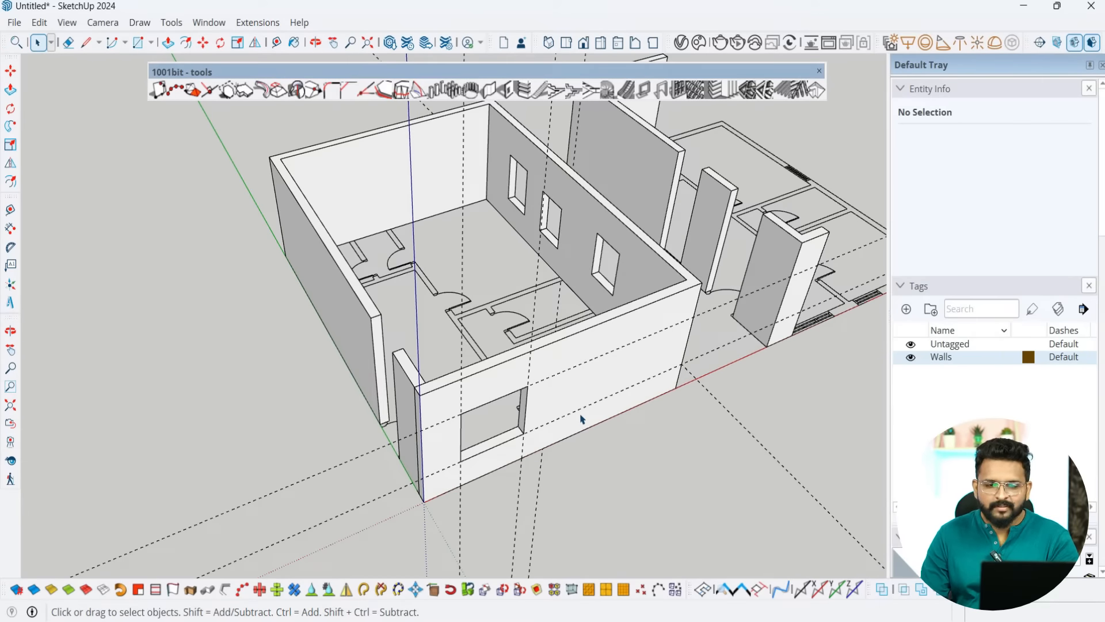
scroll(557, 374, up, 2)
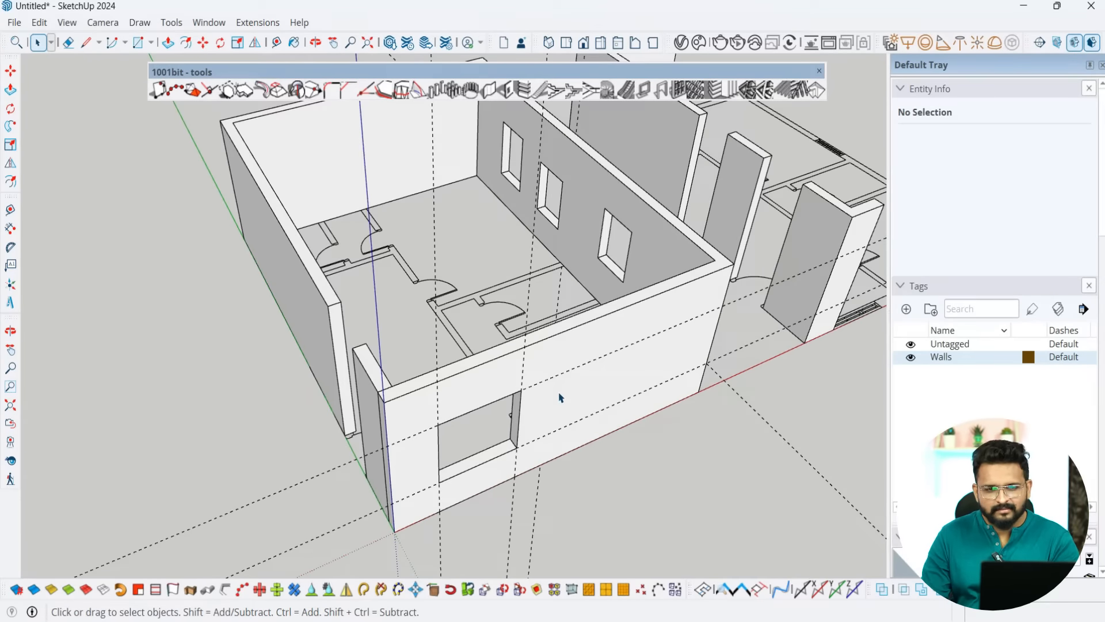
middle_drag(559, 397, 419, 304)
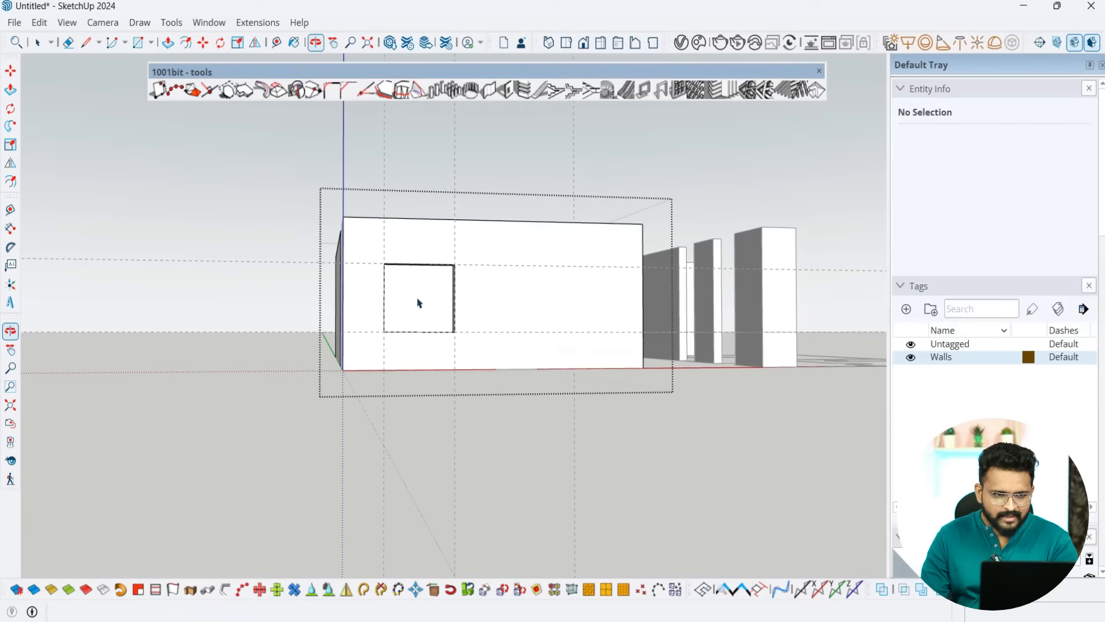
drag(359, 245, 506, 349)
middle_drag(506, 349, 522, 373)
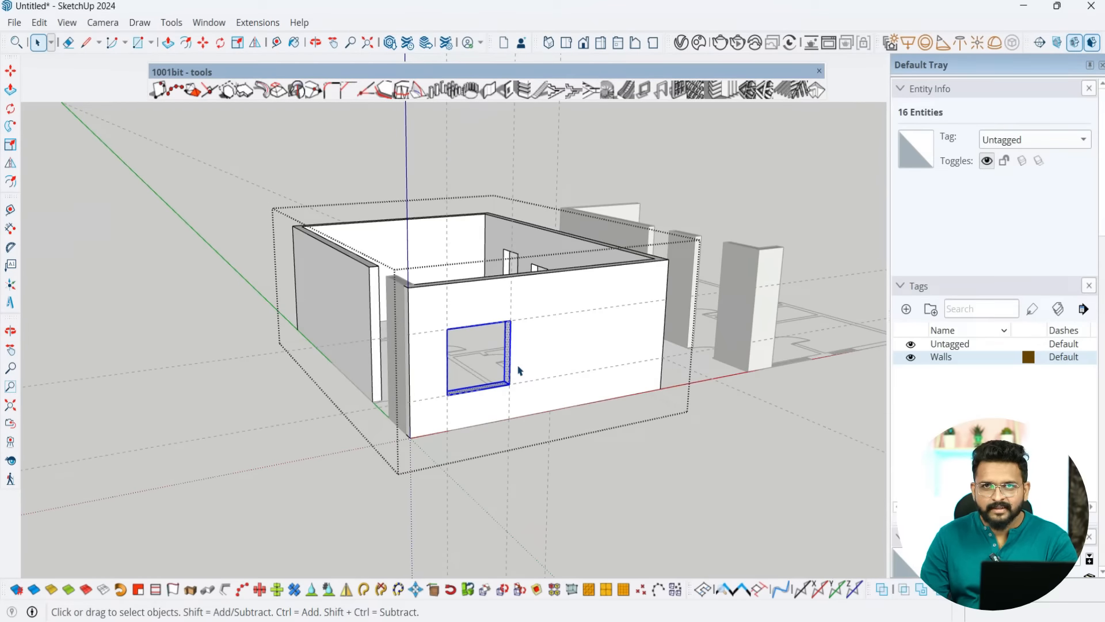
middle_drag(491, 311, 441, 526)
click(442, 531)
middle_drag(445, 490, 456, 501)
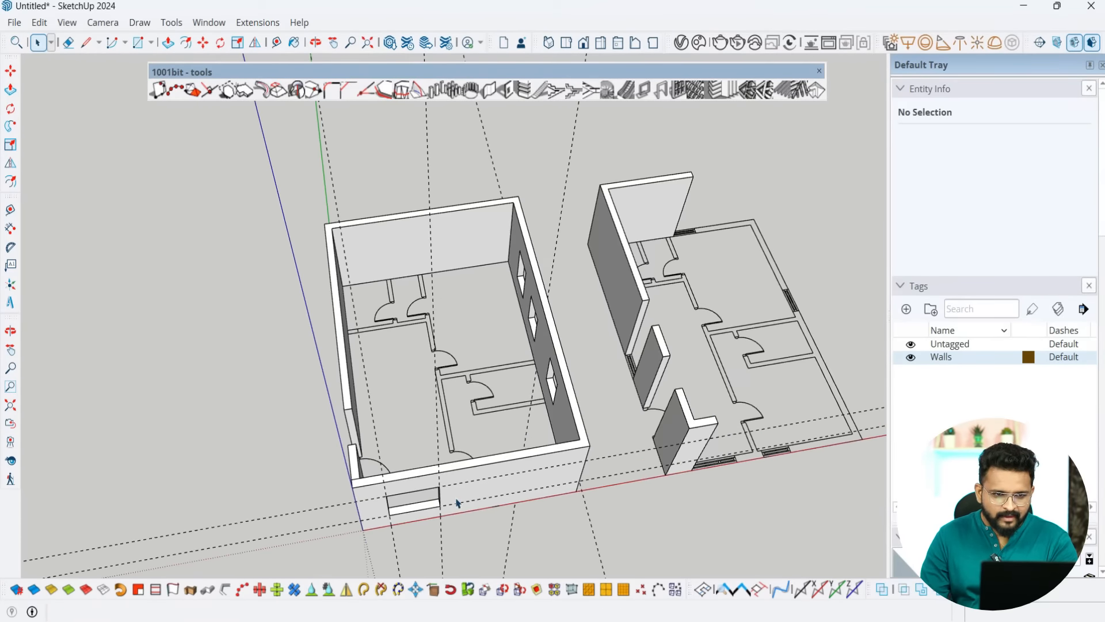
Step: Draw a 9'2" by 6" rectangle over the bathroom partition's footprint on the plan, inside the wall group
scroll(472, 495, up, 4)
middle_drag(515, 465, 506, 495)
scroll(370, 278, up, 6)
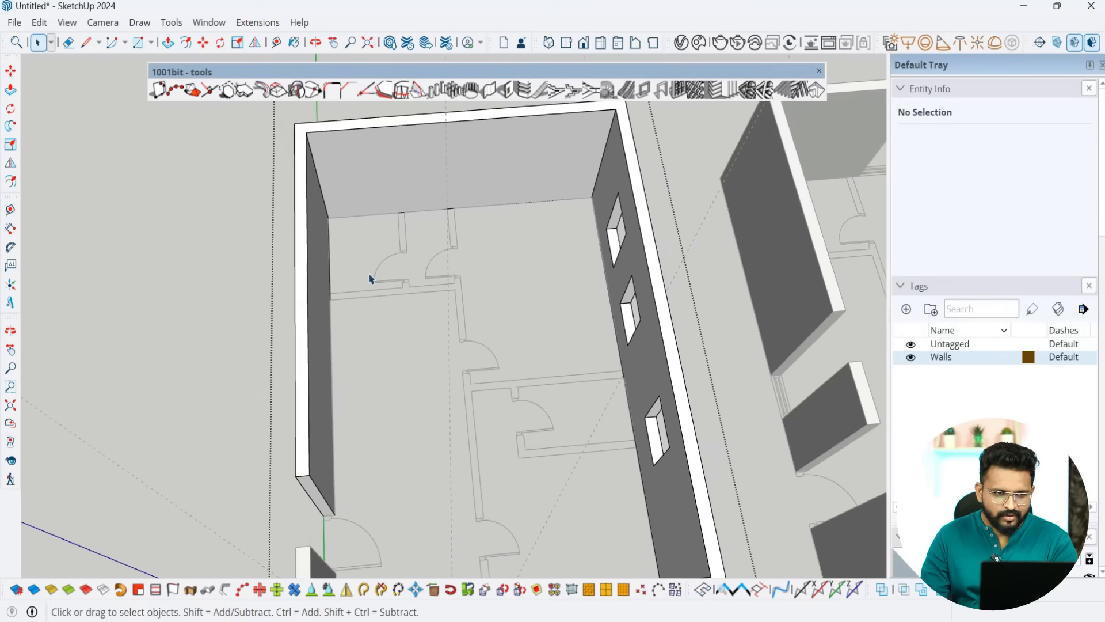
scroll(370, 290, up, 2)
key(t)
key(r)
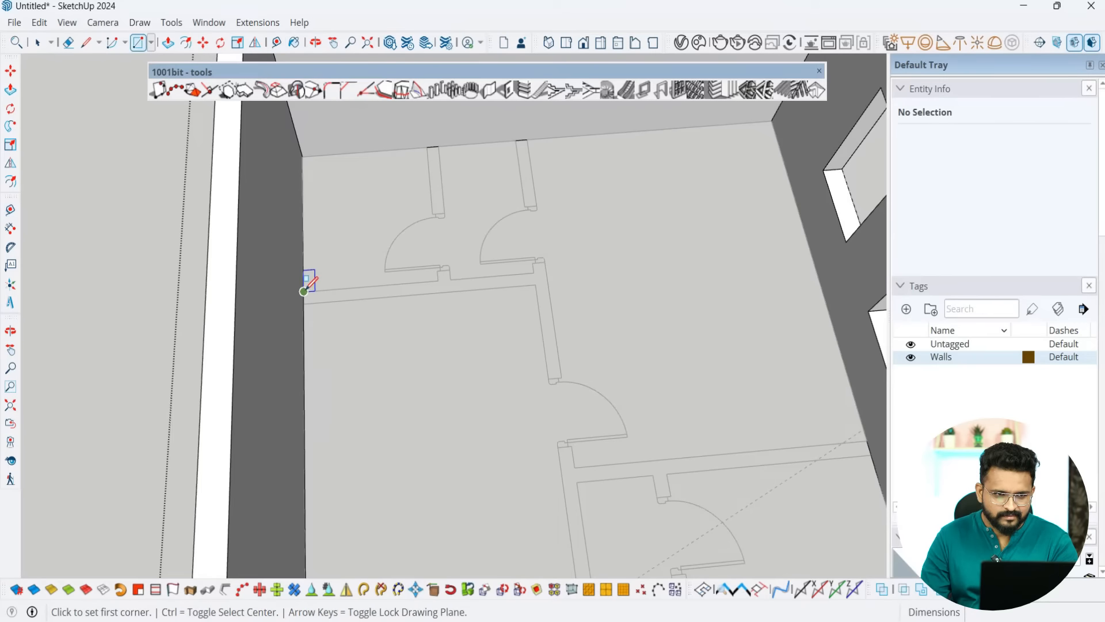
click(304, 291)
click(535, 282)
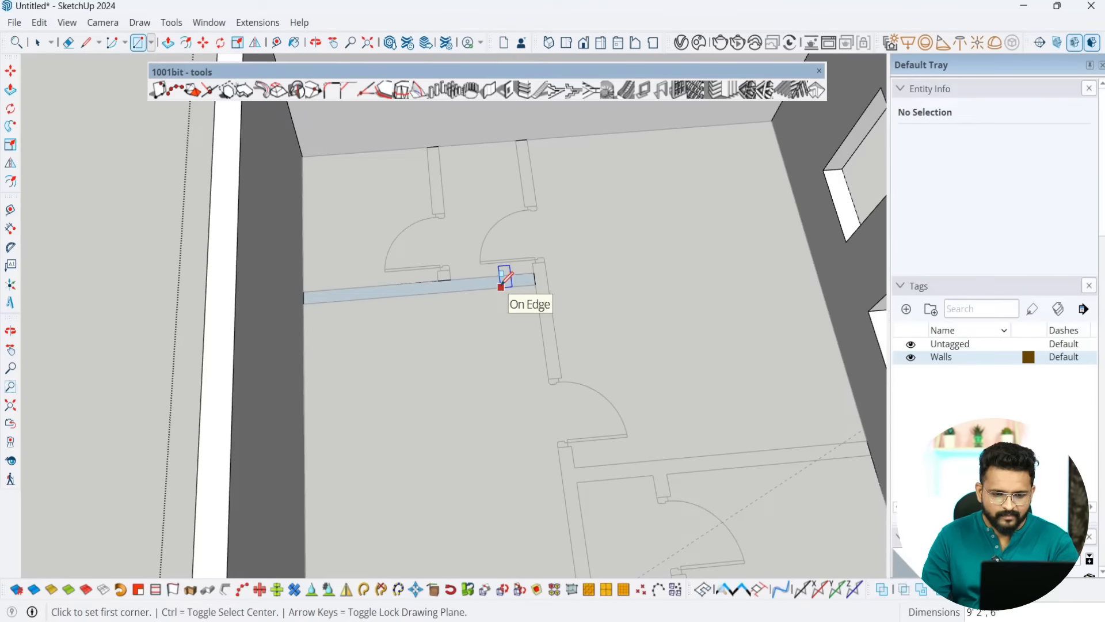
Step: Pull the partition footprint up to the height of the surrounding exterior walls
key(p)
scroll(492, 286, down, 3)
click(338, 326)
middle_drag(339, 327, 354, 300)
Step: Draw a freehand window rectangle on the partition's face and push it 6" through to cut an opening
key(r)
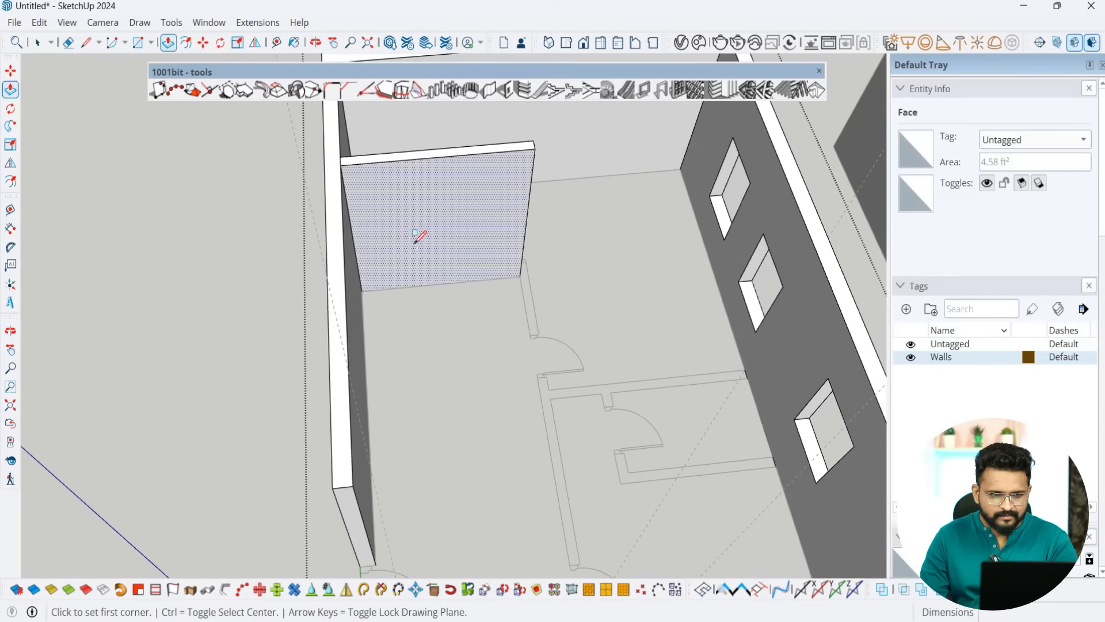
click(396, 174)
click(496, 253)
key(p)
click(461, 247)
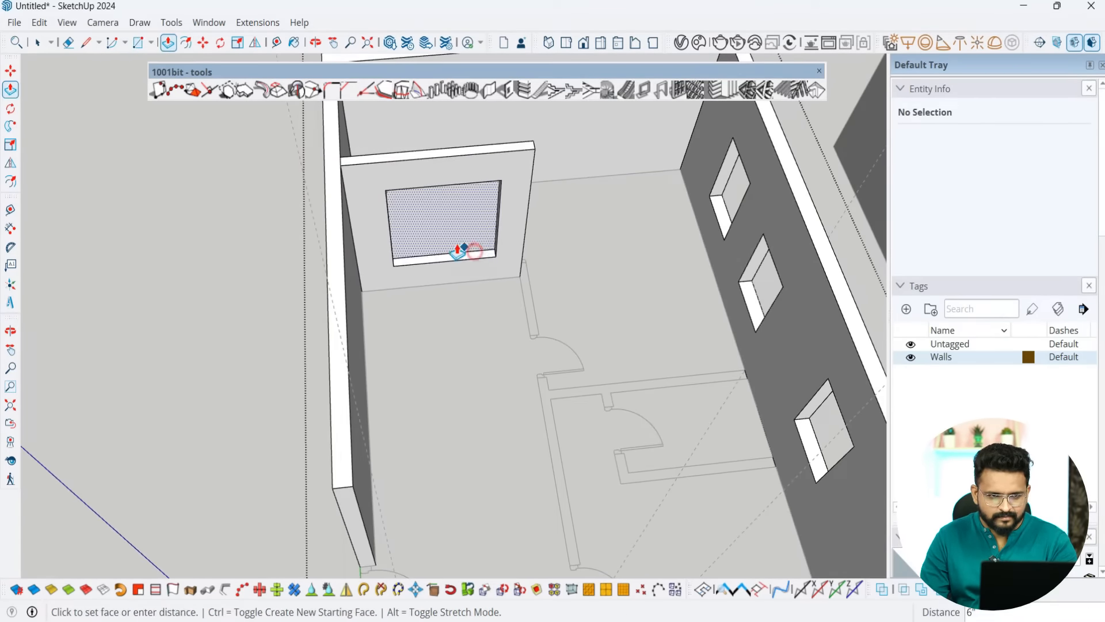
click(429, 234)
Step: Area-select the short wall's window opening from a low front view, catching the partition's opening behind it
scroll(429, 235, down, 5)
middle_drag(496, 443, 493, 150)
key(space)
scroll(497, 355, up, 1)
mouse_move(496, 356)
middle_down()
mouse_move(476, 316)
mouse_move(503, 336)
middle_up()
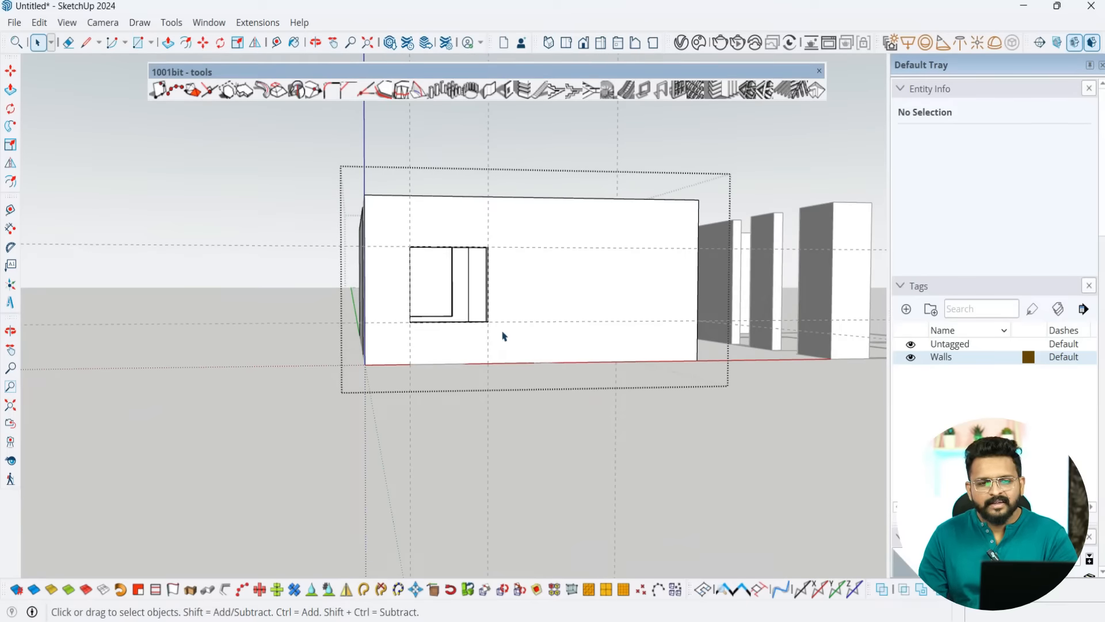
middle_drag(419, 266, 421, 331)
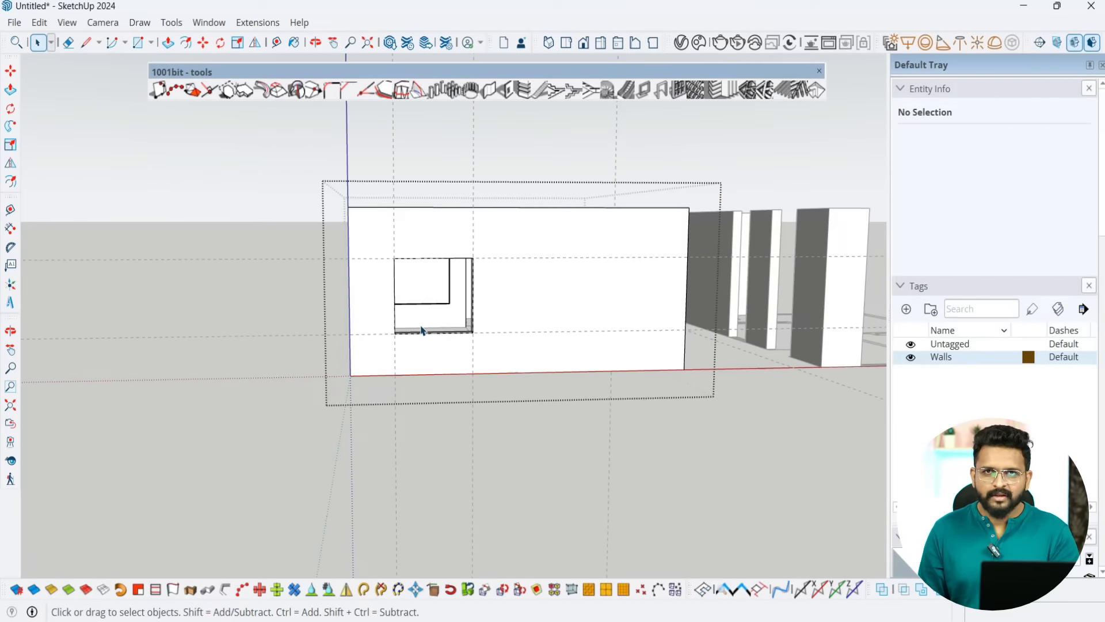
middle_drag(414, 333, 363, 265)
drag(347, 200, 523, 347)
middle_drag(523, 347, 432, 206)
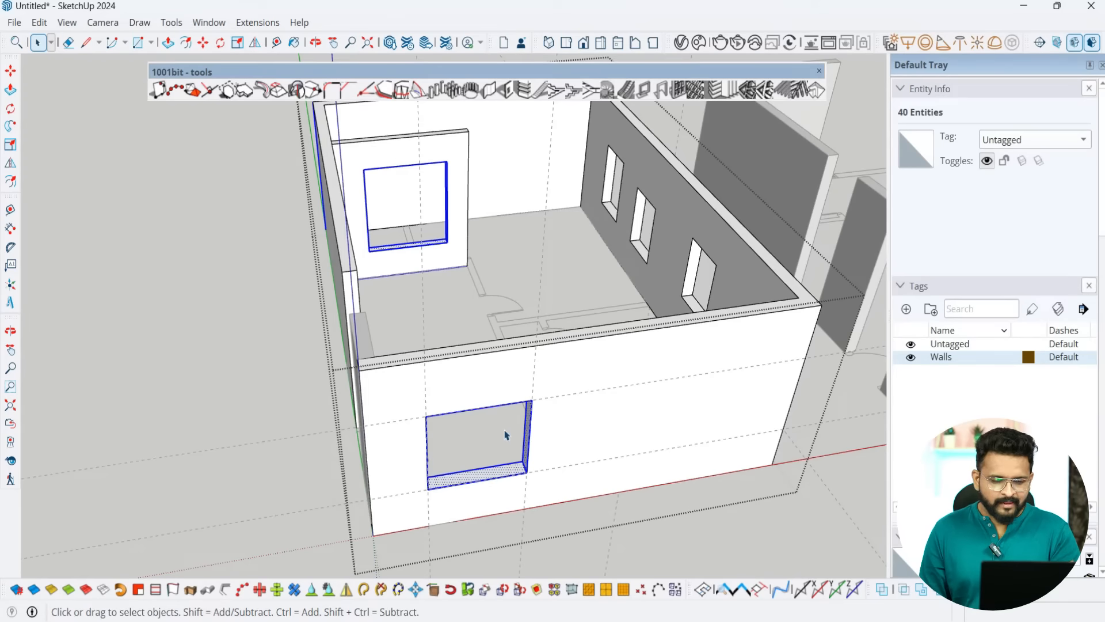
Step: Area-select all geometry in the wall group, exterior walls and interior partition together, from a top view
middle_drag(504, 406, 457, 462)
scroll(421, 467, up, 2)
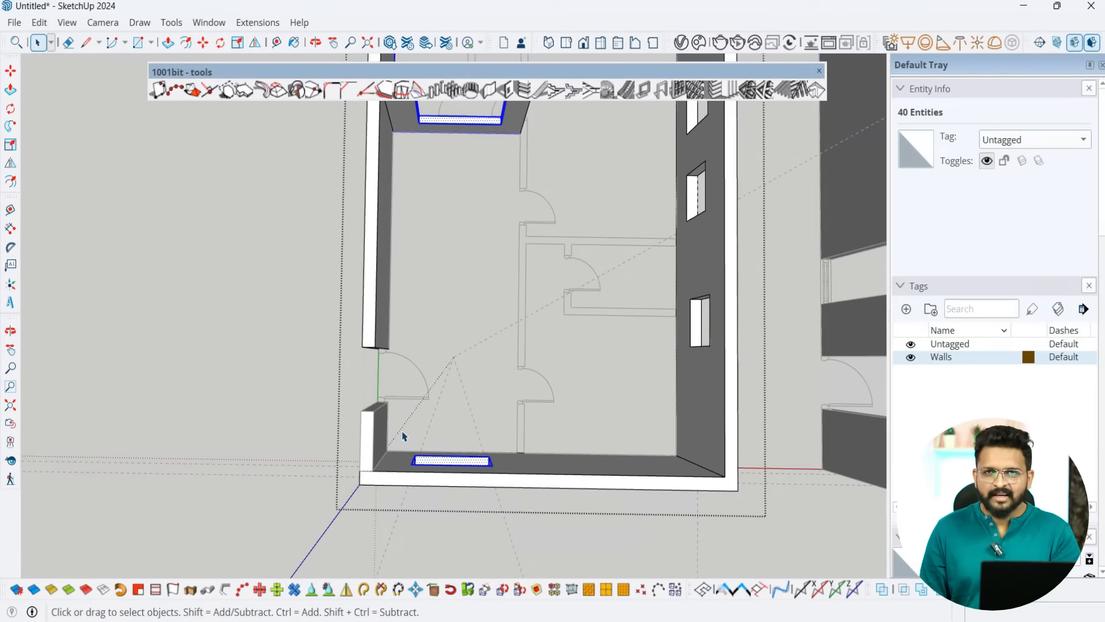
scroll(425, 403, down, 5)
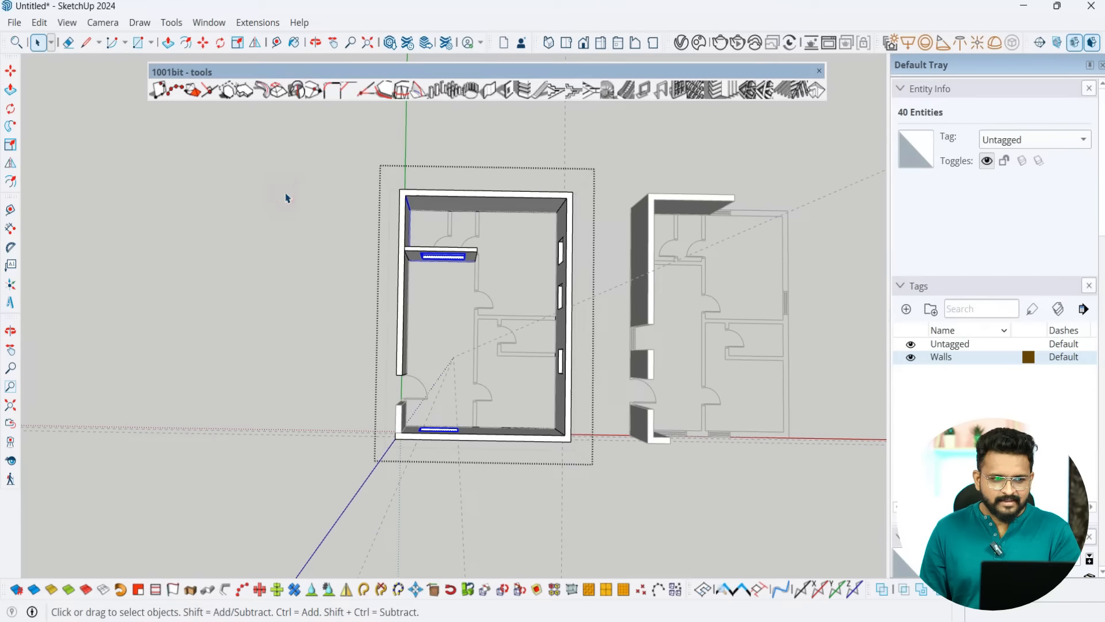
drag(288, 199, 394, 356)
drag(404, 363, 407, 366)
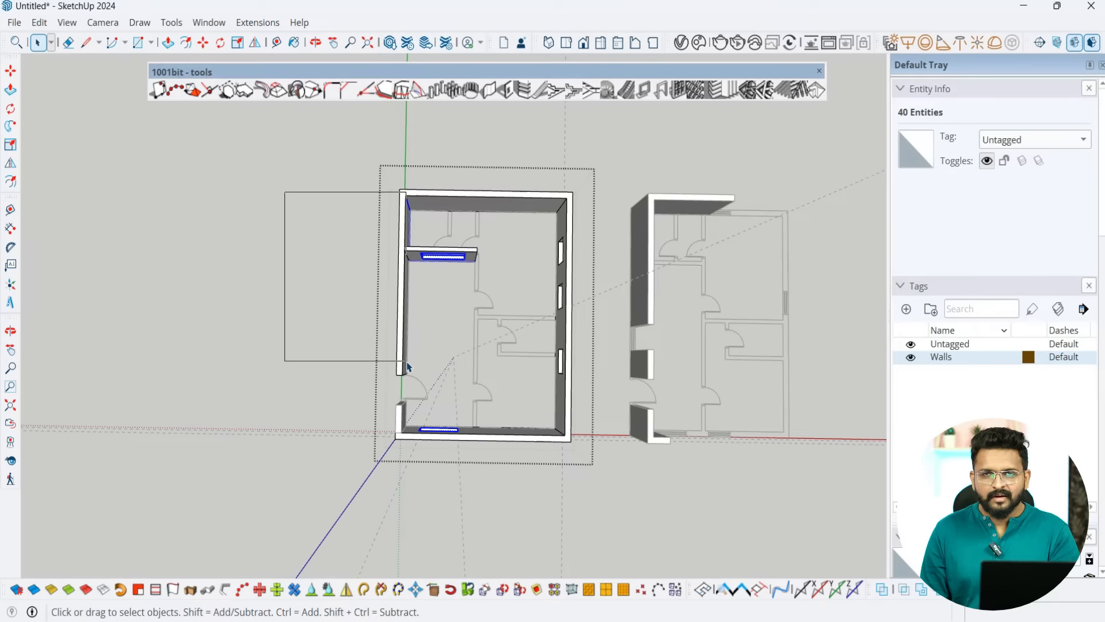
drag(408, 367, 371, 275)
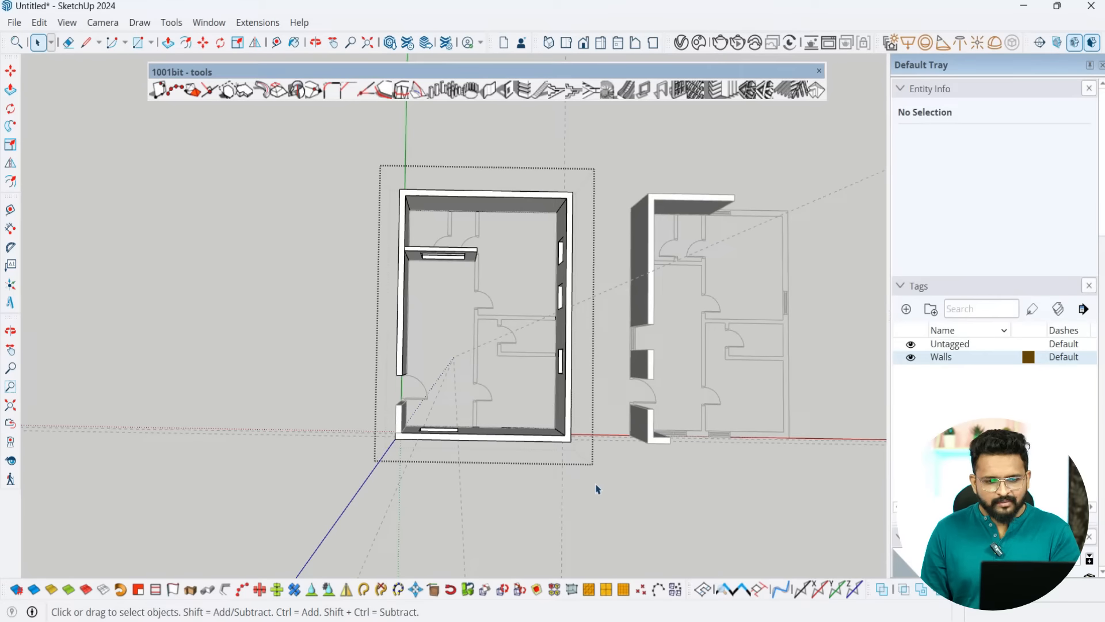
drag(600, 481, 320, 153)
scroll(394, 197, up, 6)
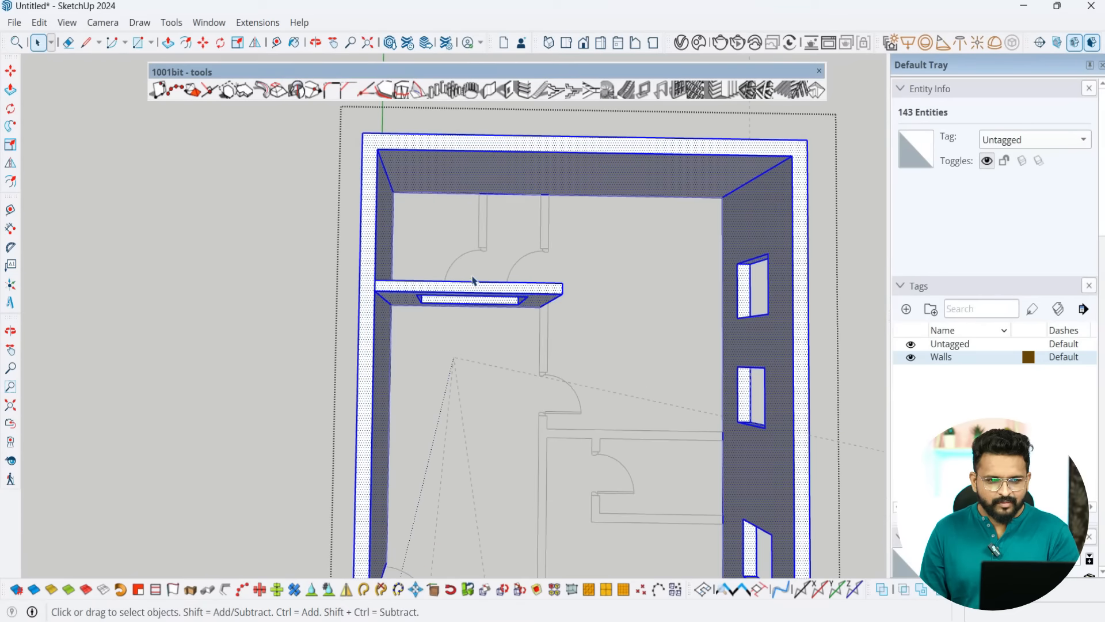
Step: Select only the interior partition and its window opening within the wall group
drag(706, 421, 387, 240)
middle_drag(394, 323, 385, 171)
middle_drag(737, 416, 807, 340)
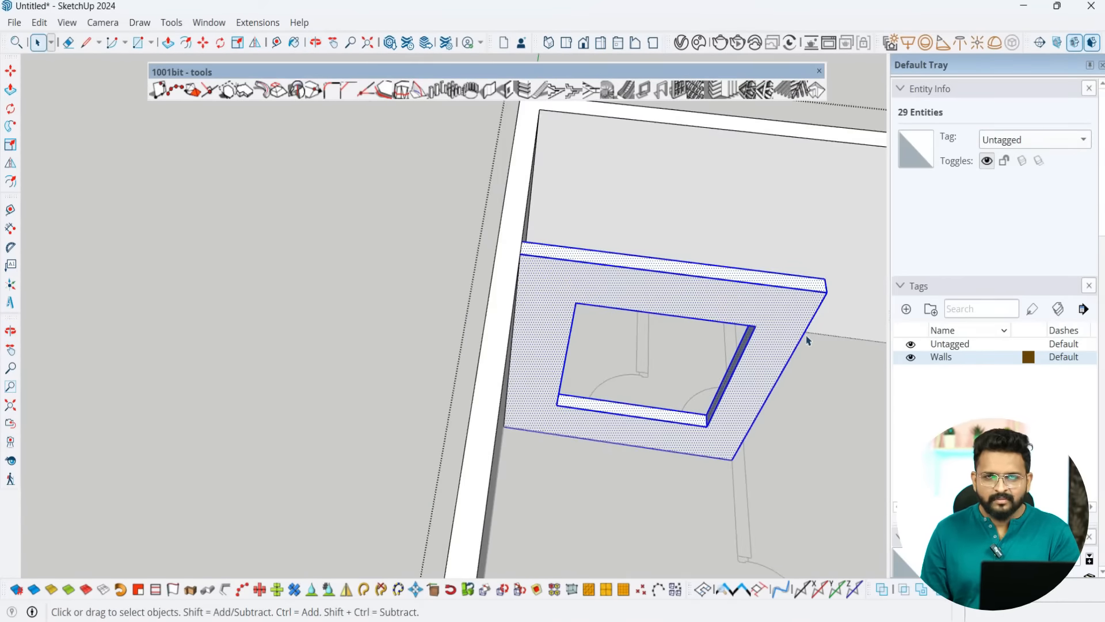
Step: Area-select only the window opening in the interior partition from a top view within the wall group
scroll(437, 314, down, 3)
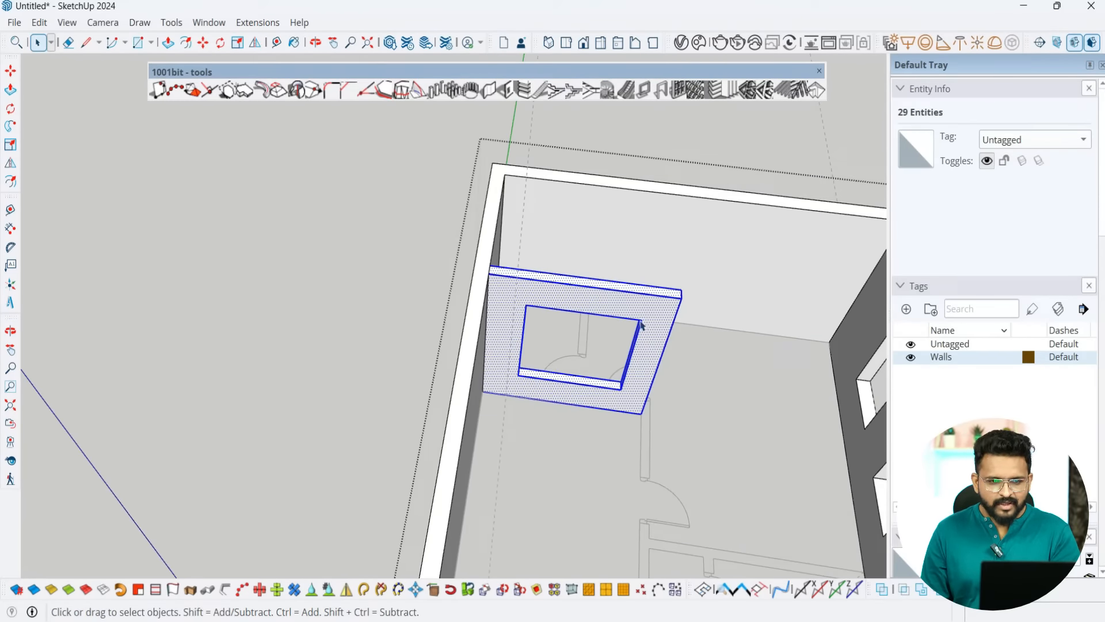
scroll(338, 320, down, 2)
middle_drag(500, 371, 602, 578)
scroll(515, 355, up, 2)
mouse_move(514, 358)
middle_down()
mouse_move(476, 326)
mouse_move(498, 365)
middle_up()
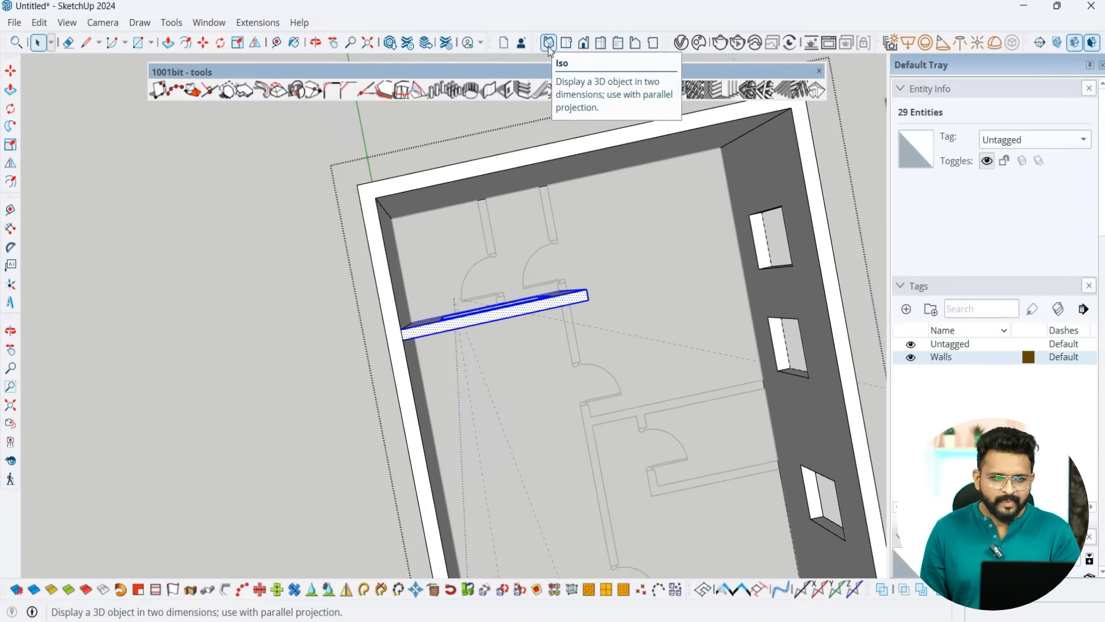
click(566, 43)
scroll(431, 340, down, 3)
scroll(533, 313, up, 6)
scroll(470, 279, down, 3)
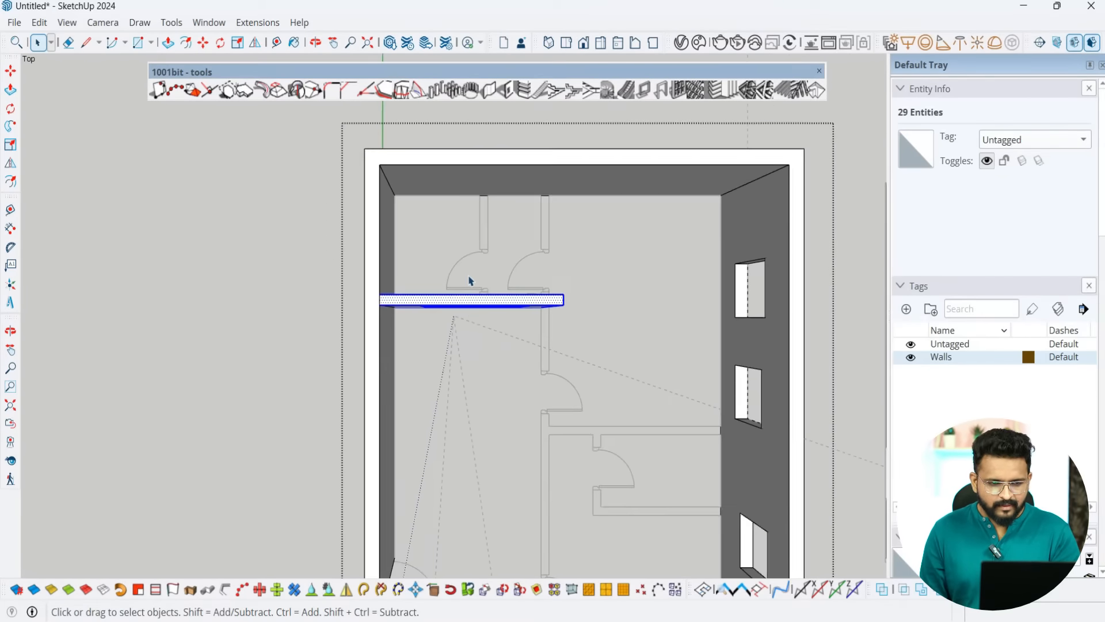
scroll(469, 280, up, 1)
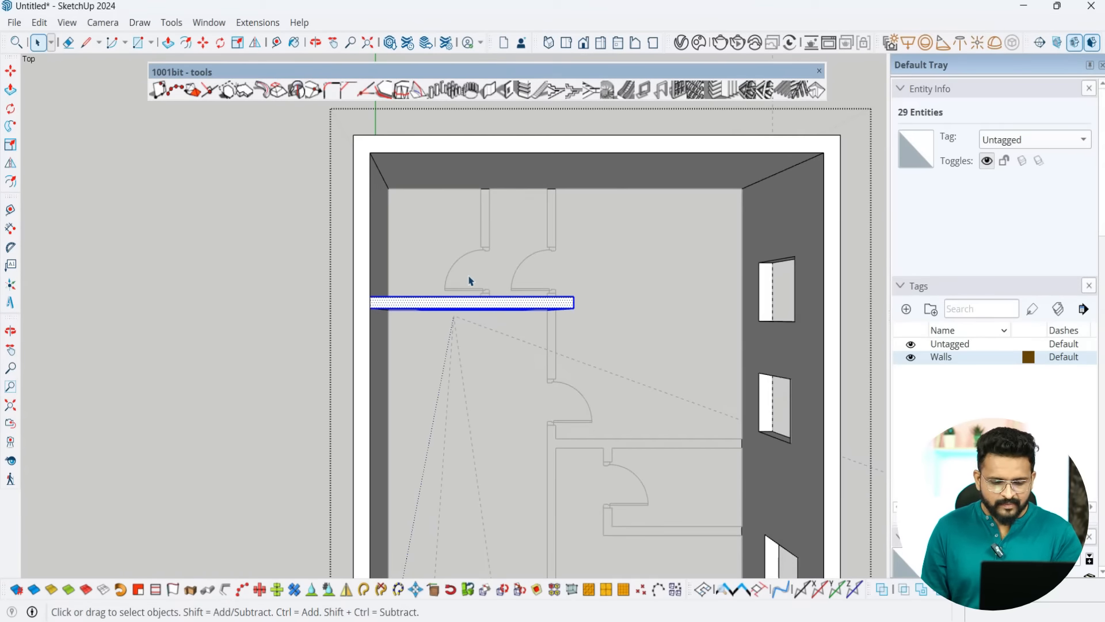
scroll(470, 290, up, 3)
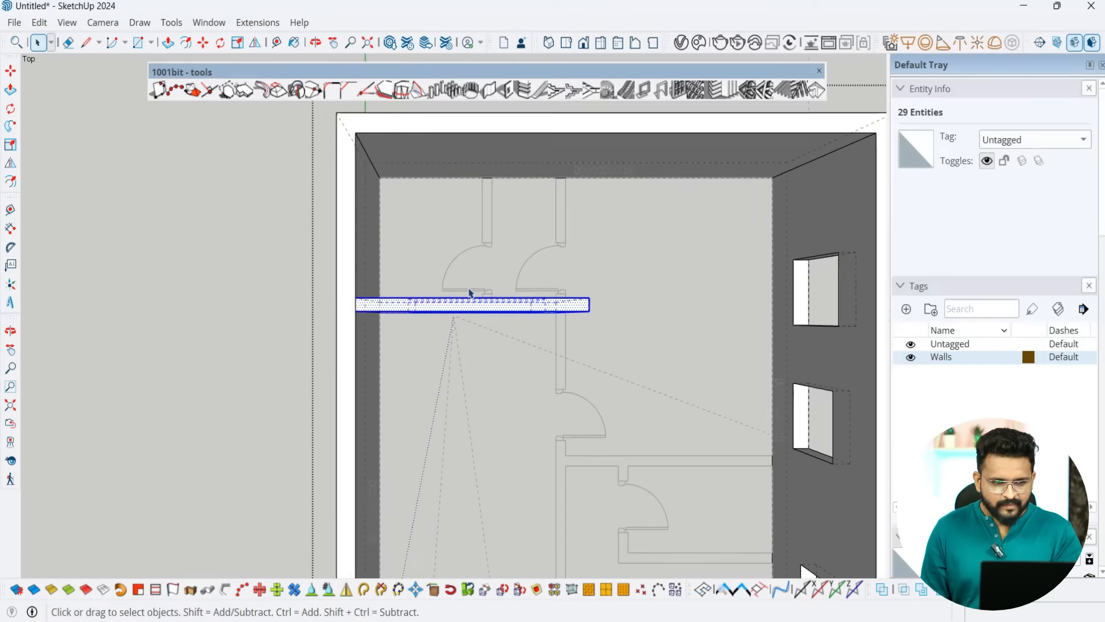
scroll(455, 357, down, 2)
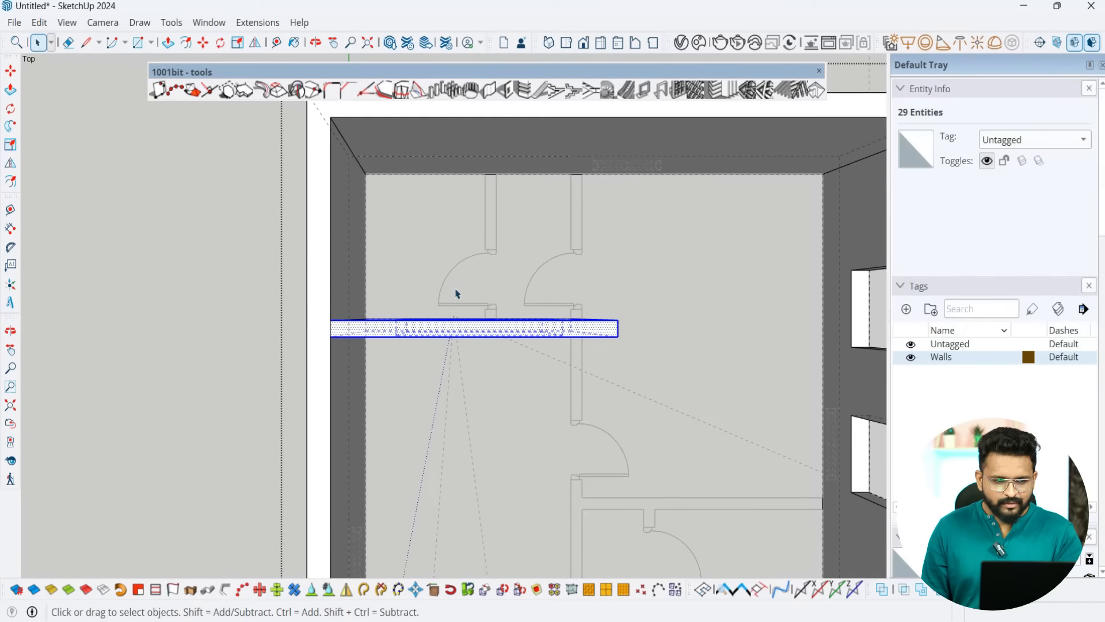
drag(381, 266, 590, 385)
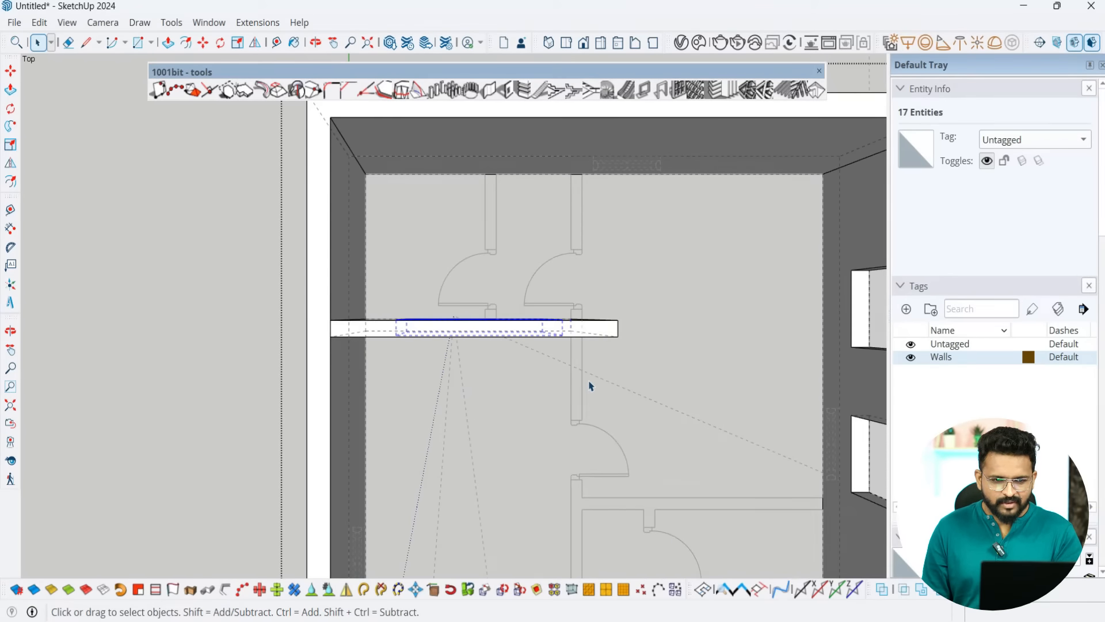
middle_drag(585, 478, 588, 220)
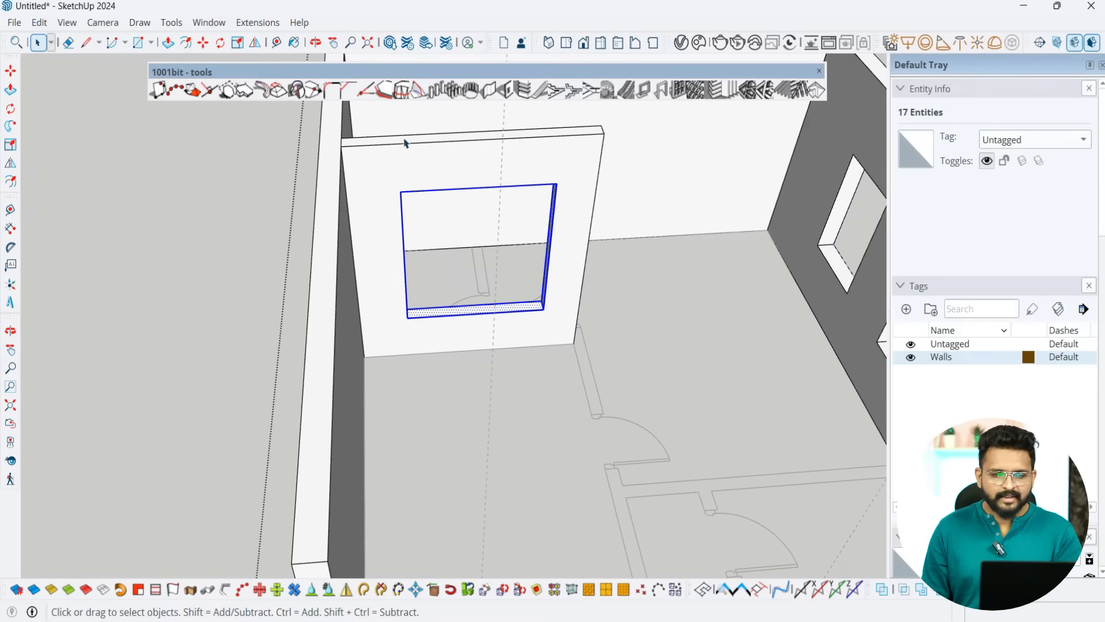
scroll(392, 302, down, 3)
middle_drag(494, 351, 510, 367)
scroll(500, 348, up, 2)
key(m)
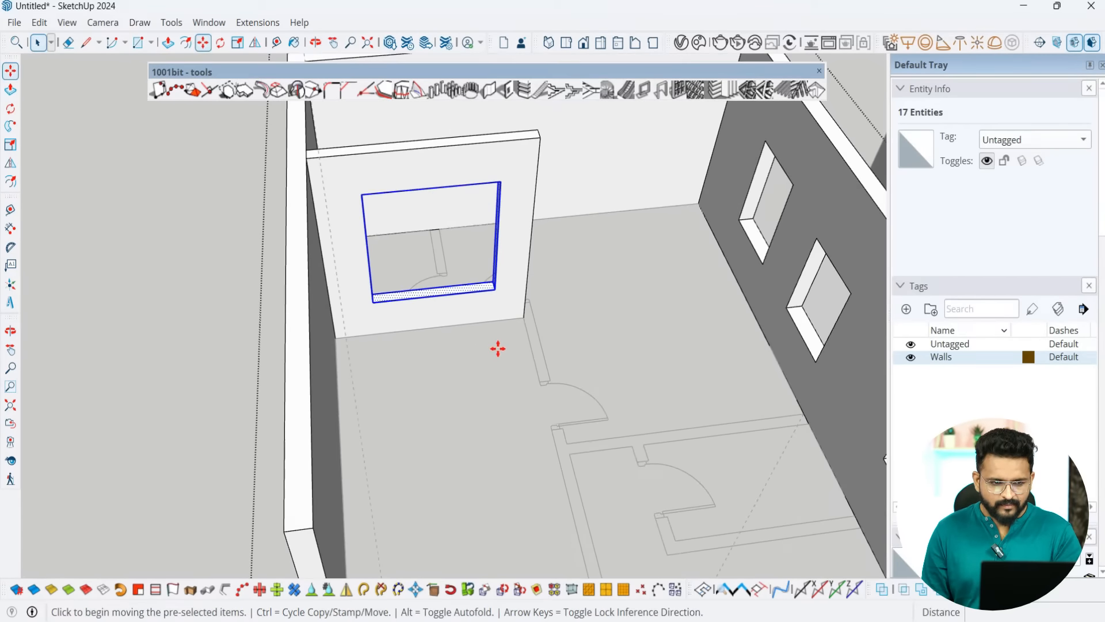
click(503, 347)
key(space)
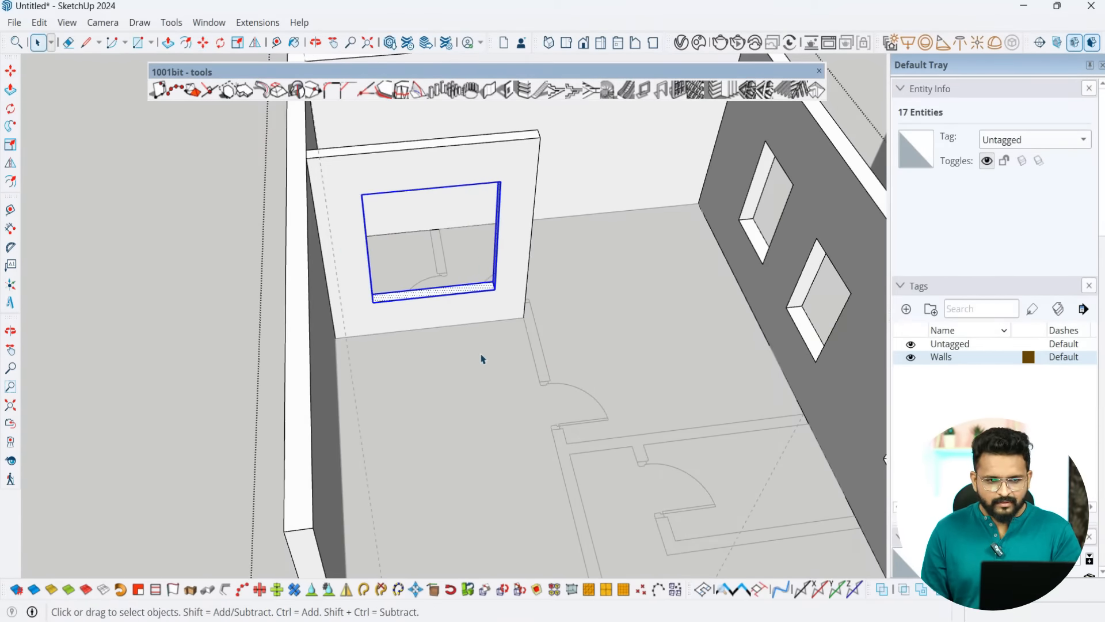
Step: Remove the short edge at the base of the partition's free end from the selection and leave the wall group
scroll(529, 325, up, 3)
middle_drag(528, 325, 407, 328)
scroll(414, 326, up, 1)
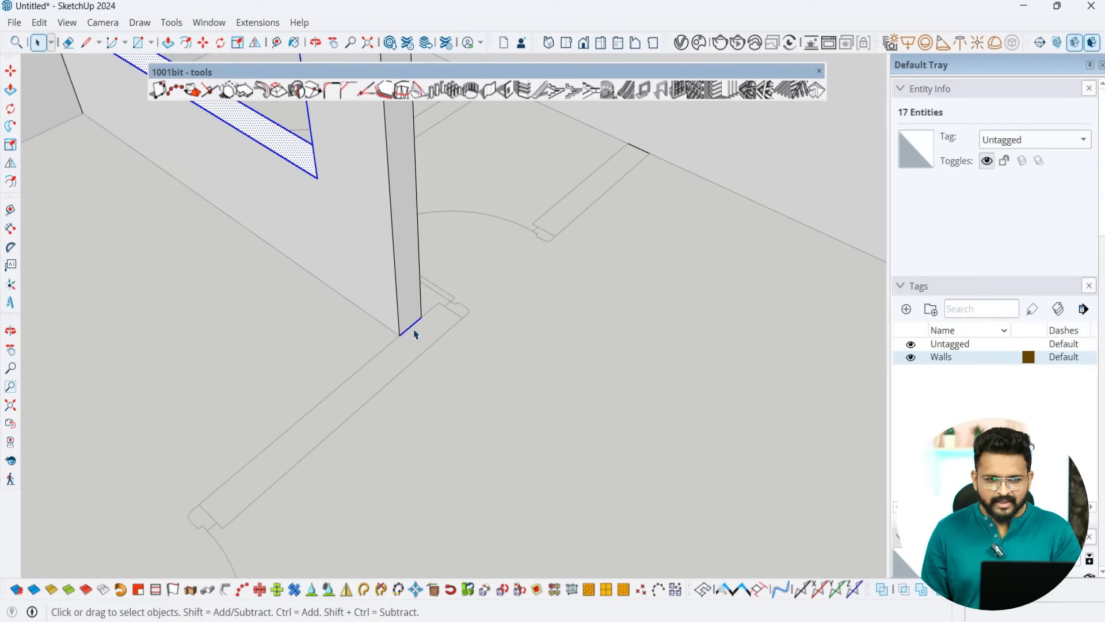
scroll(424, 322, up, 3)
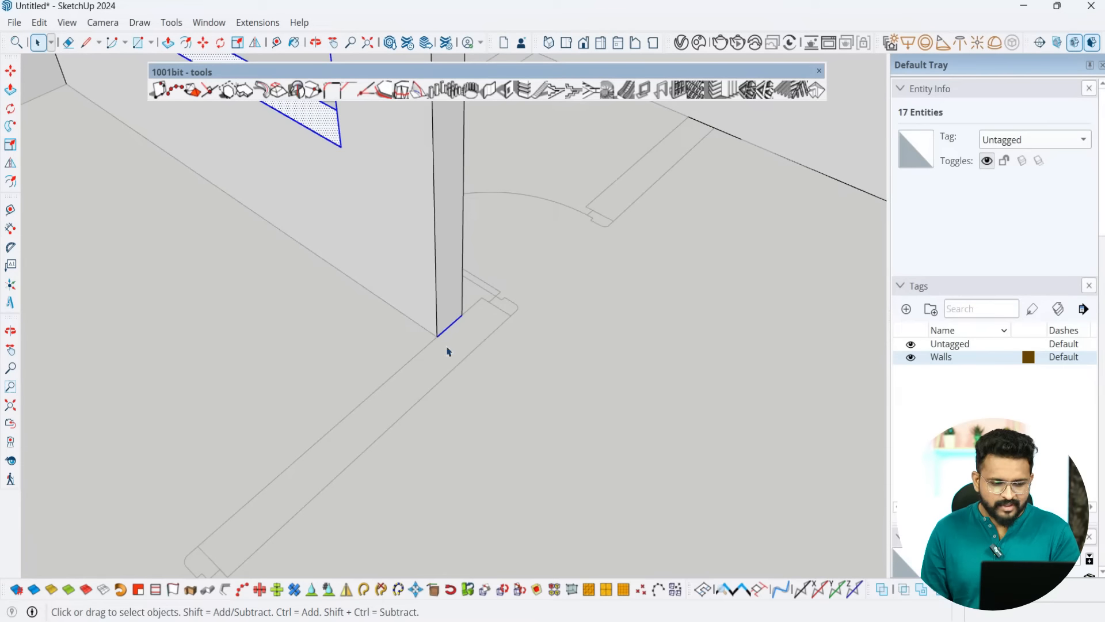
scroll(447, 374, up, 1)
shift+click(451, 318)
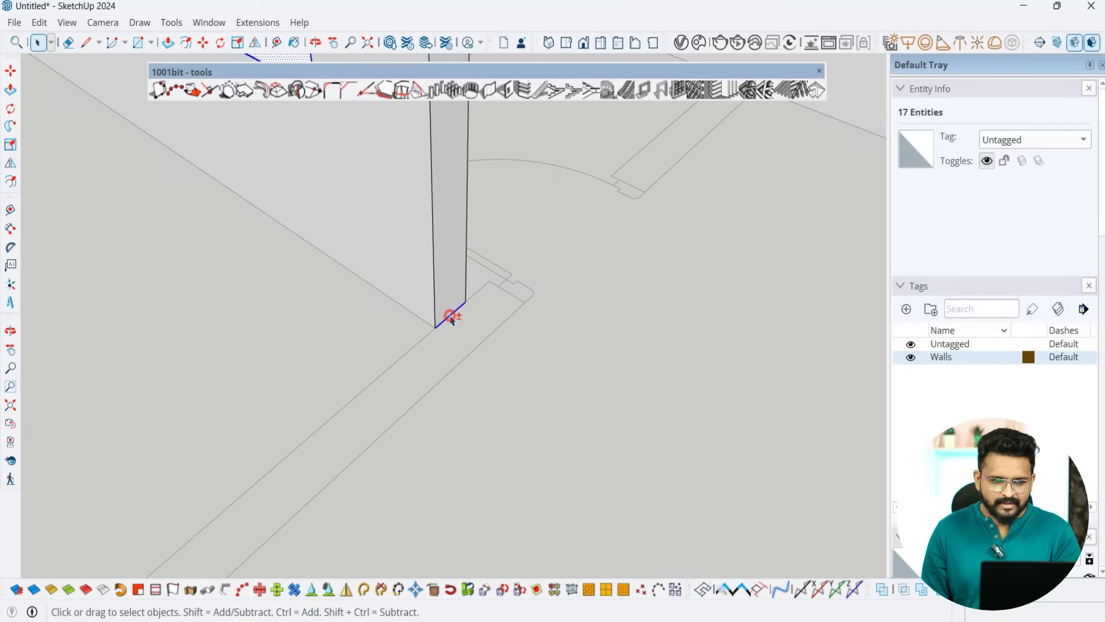
scroll(489, 403, down, 5)
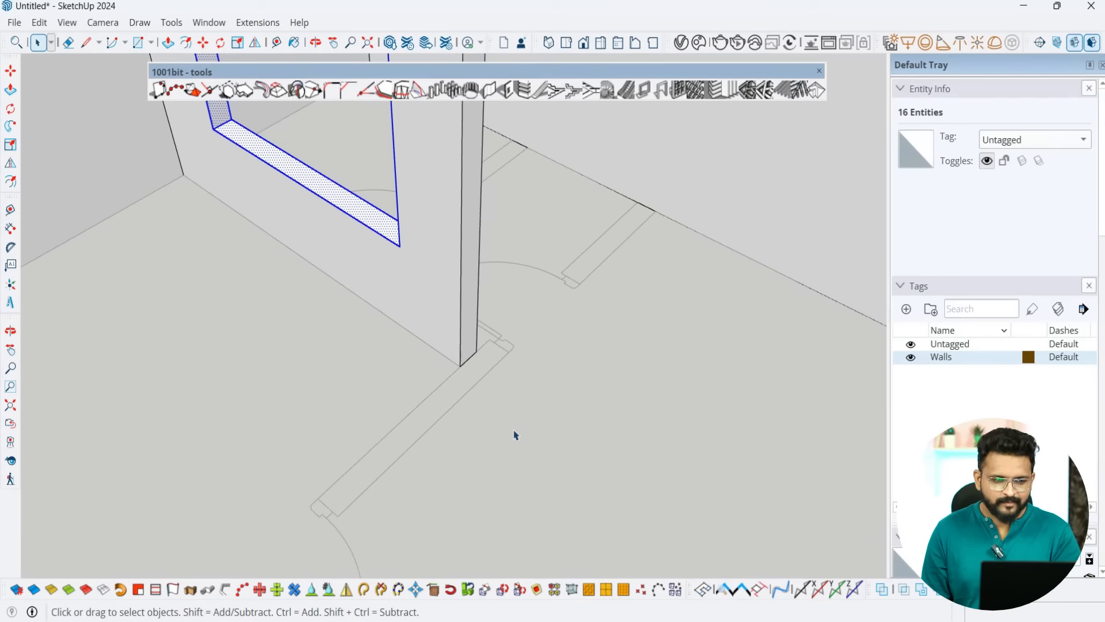
middle_drag(517, 422, 582, 429)
scroll(444, 244, down, 6)
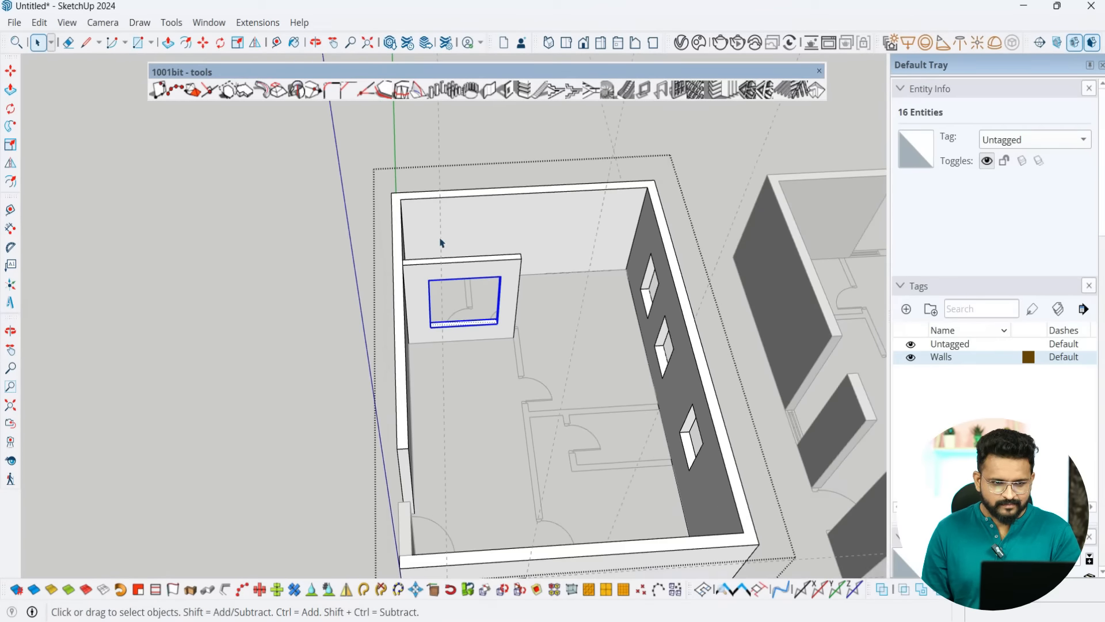
middle_drag(304, 242, 593, 230)
scroll(592, 230, up, 3)
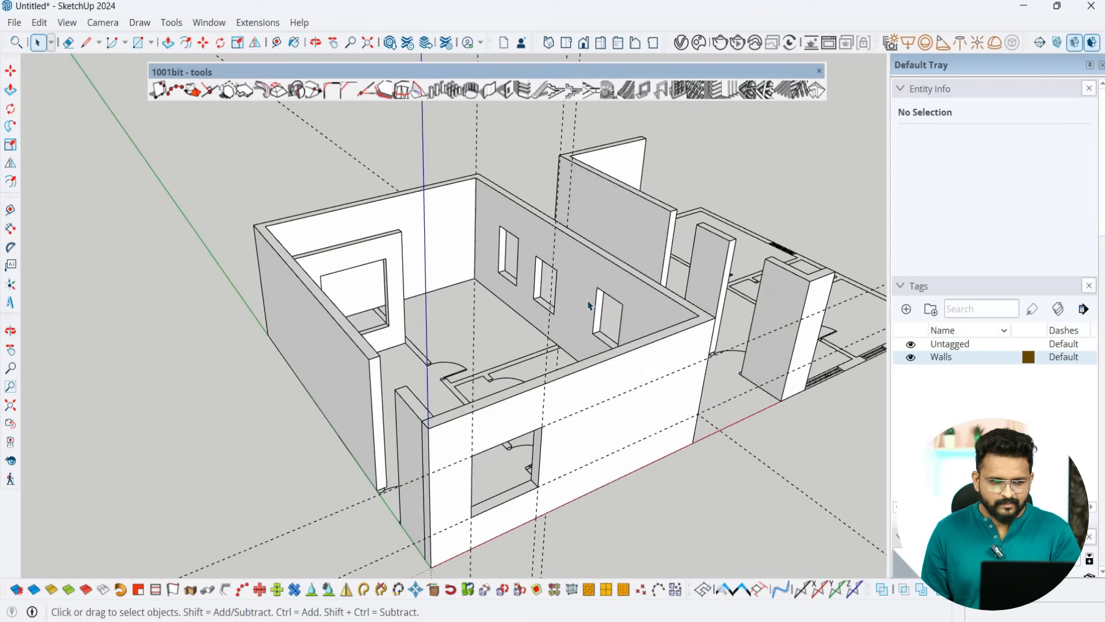
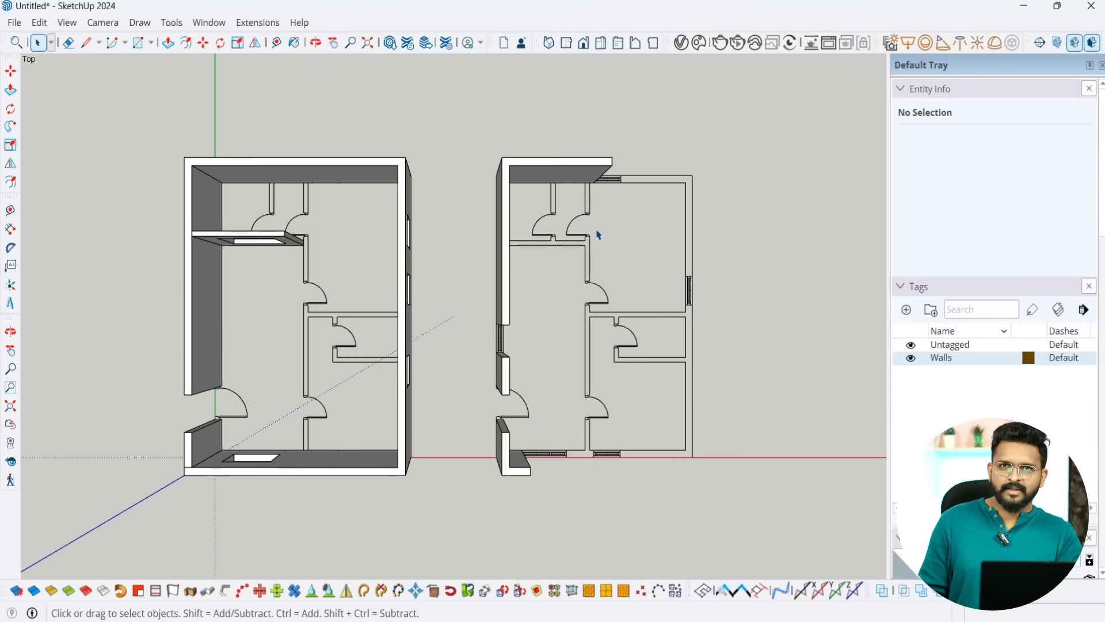
middle_drag(118, 445, 511, 131)
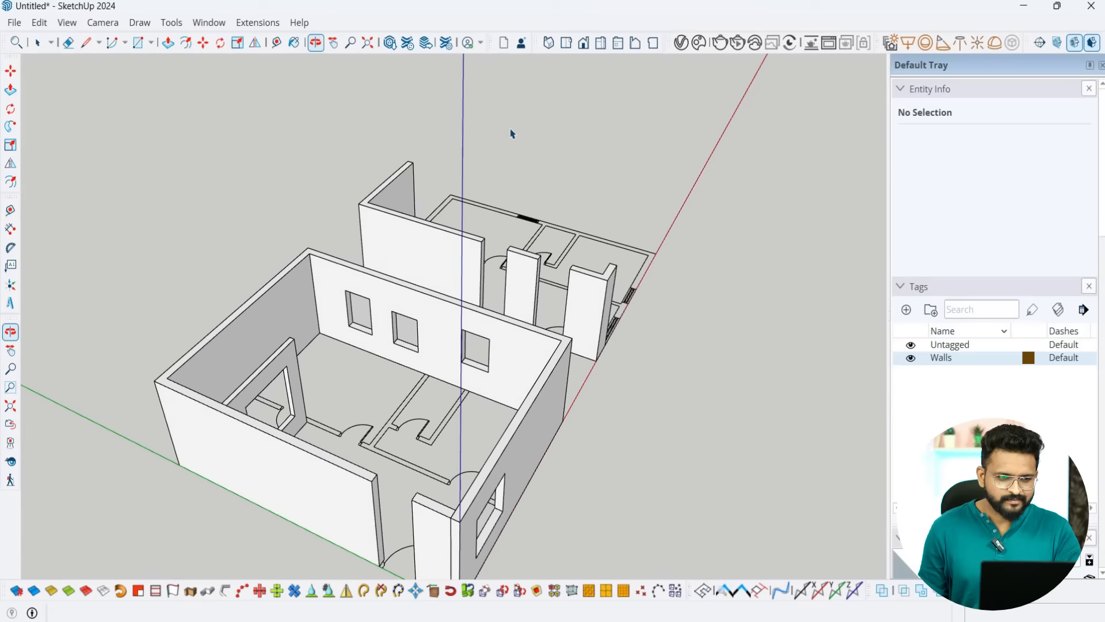
middle_drag(208, 403, 365, 180)
scroll(396, 440, up, 3)
middle_drag(396, 439, 296, 348)
scroll(336, 256, down, 2)
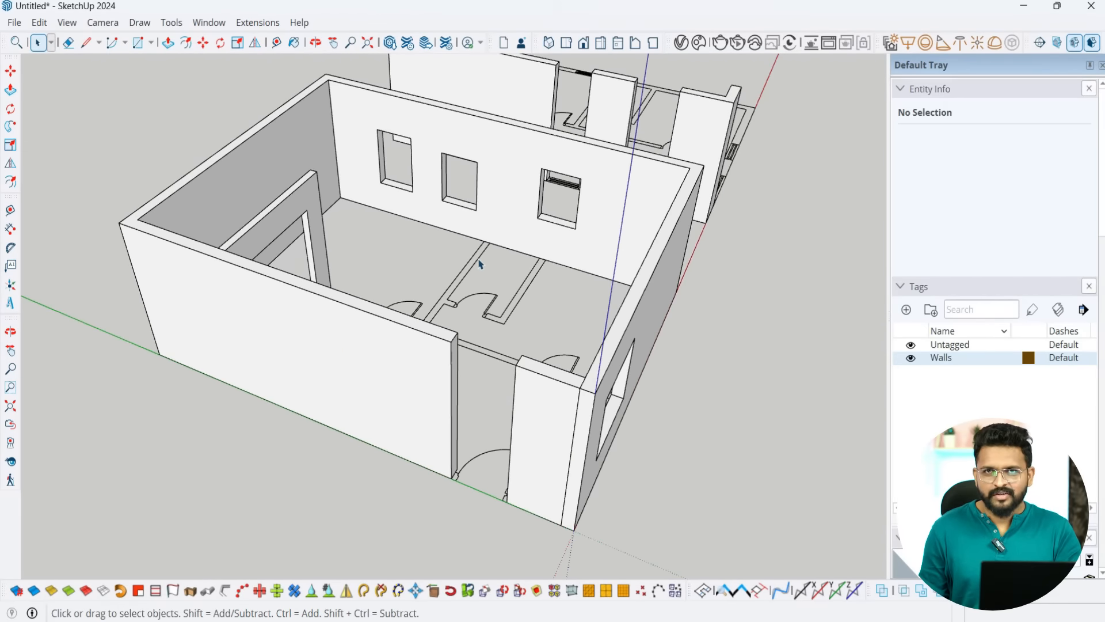
middle_drag(609, 321, 444, 412)
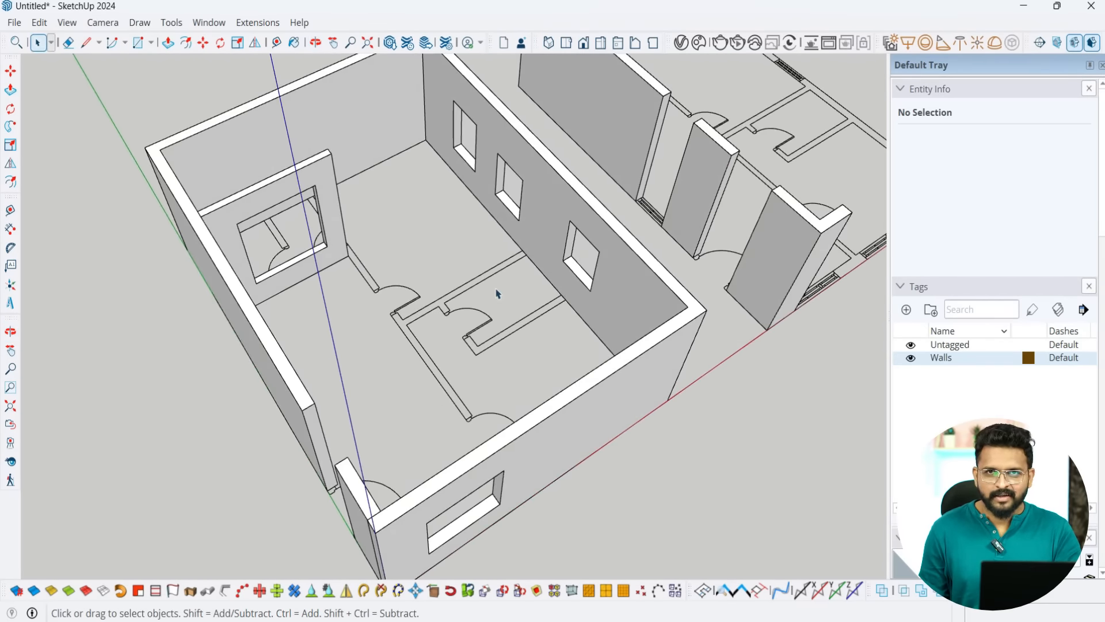
click(87, 43)
scroll(278, 230, down, 3)
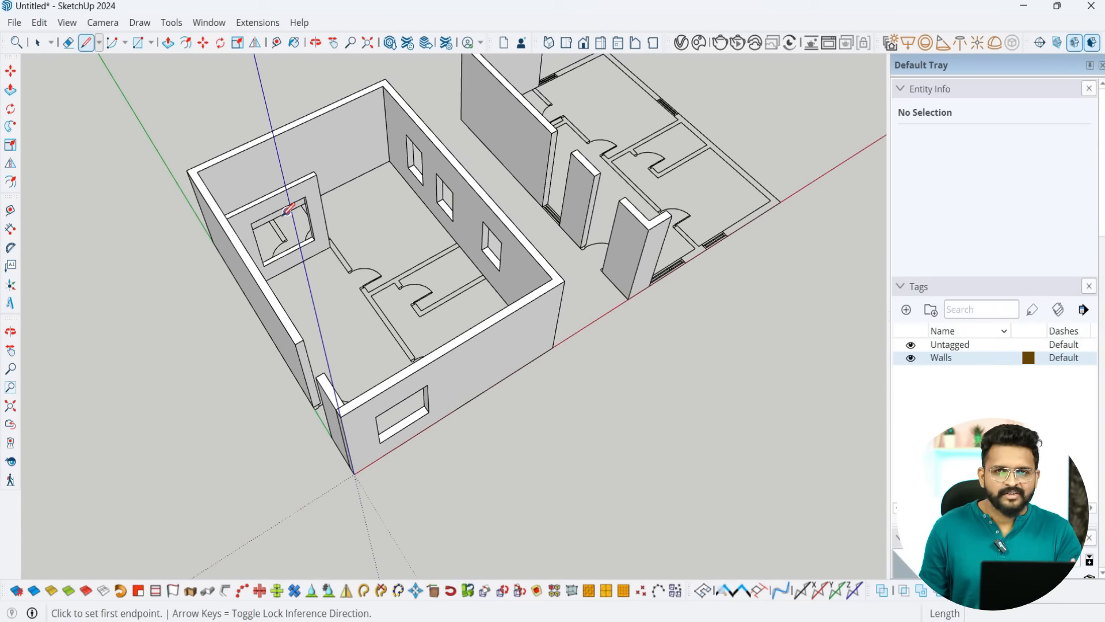
scroll(465, 318, down, 2)
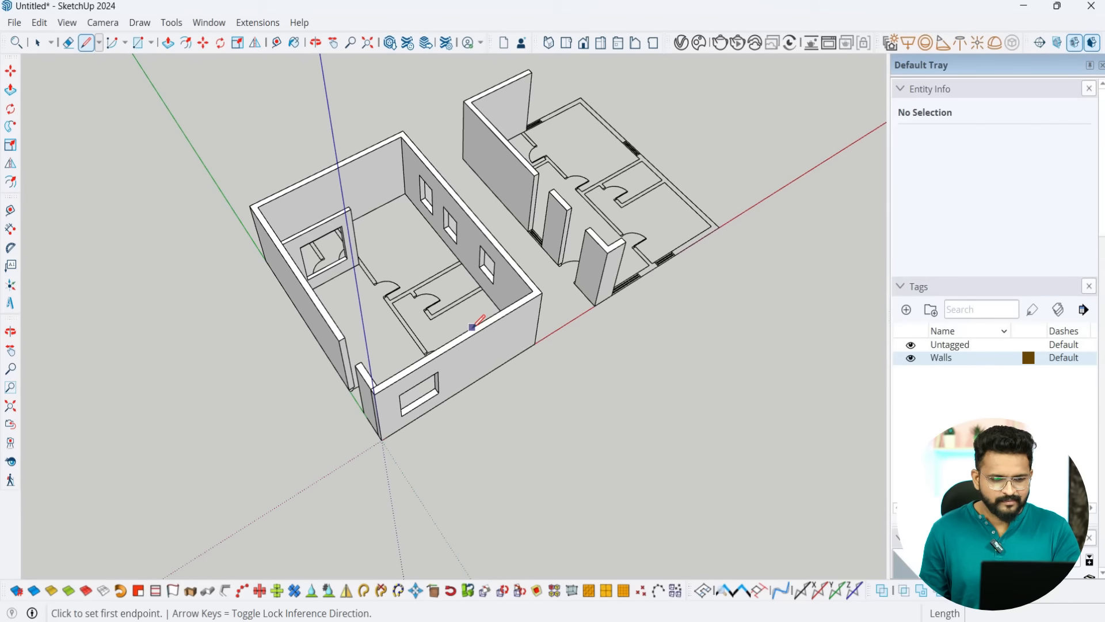
key(space)
scroll(524, 395, down, 3)
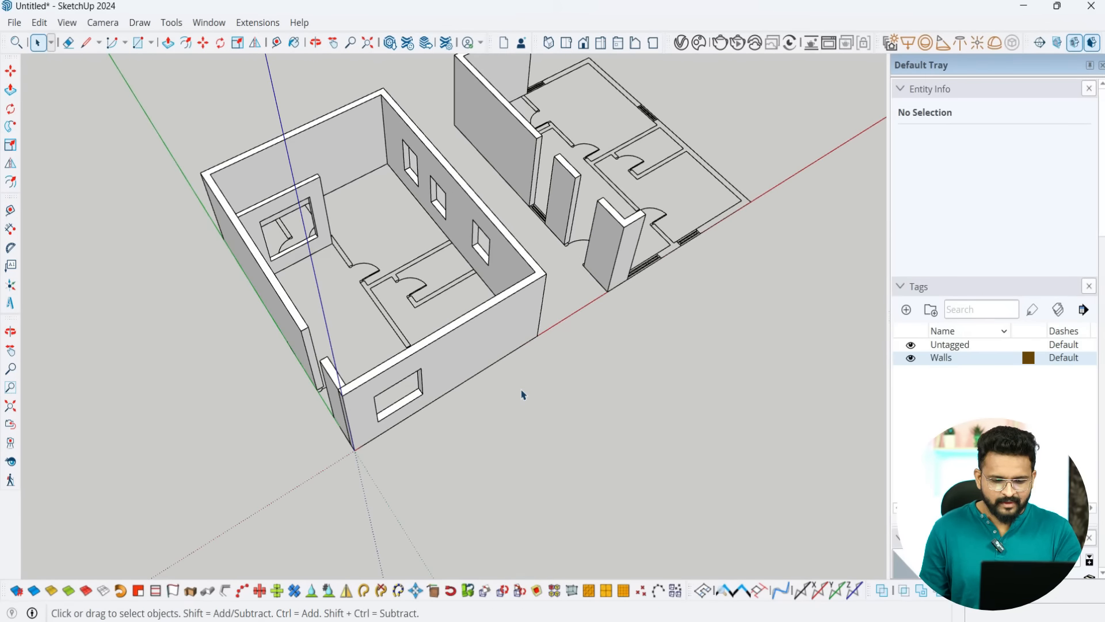
scroll(552, 381, up, 5)
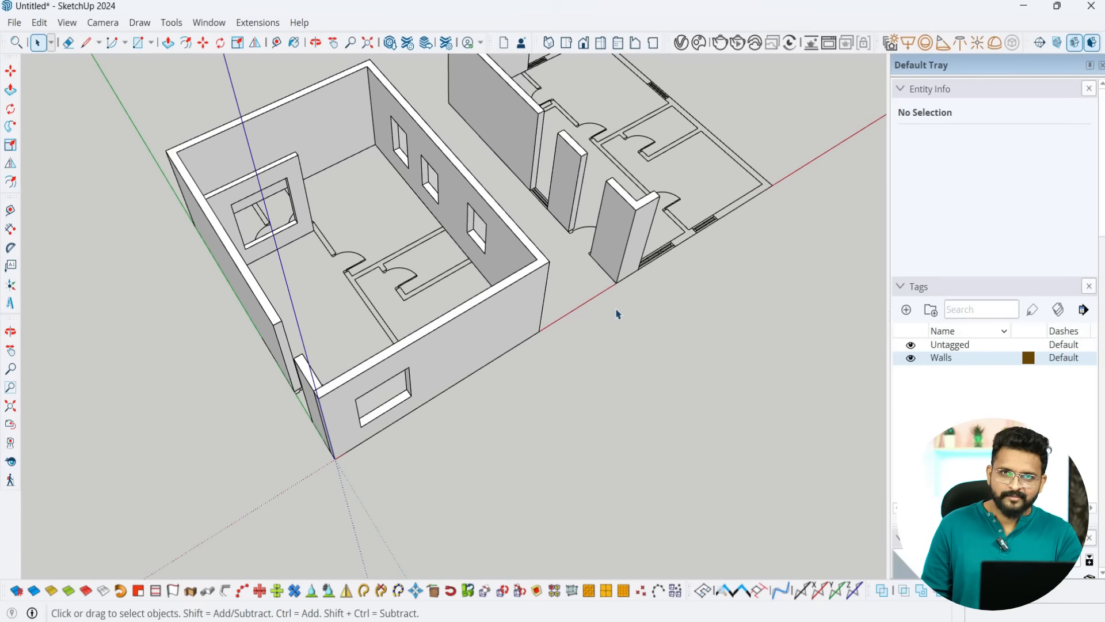
Step: Draw a line along the red axis in front of the buildings and continue it about 15' along the green axis
key(l)
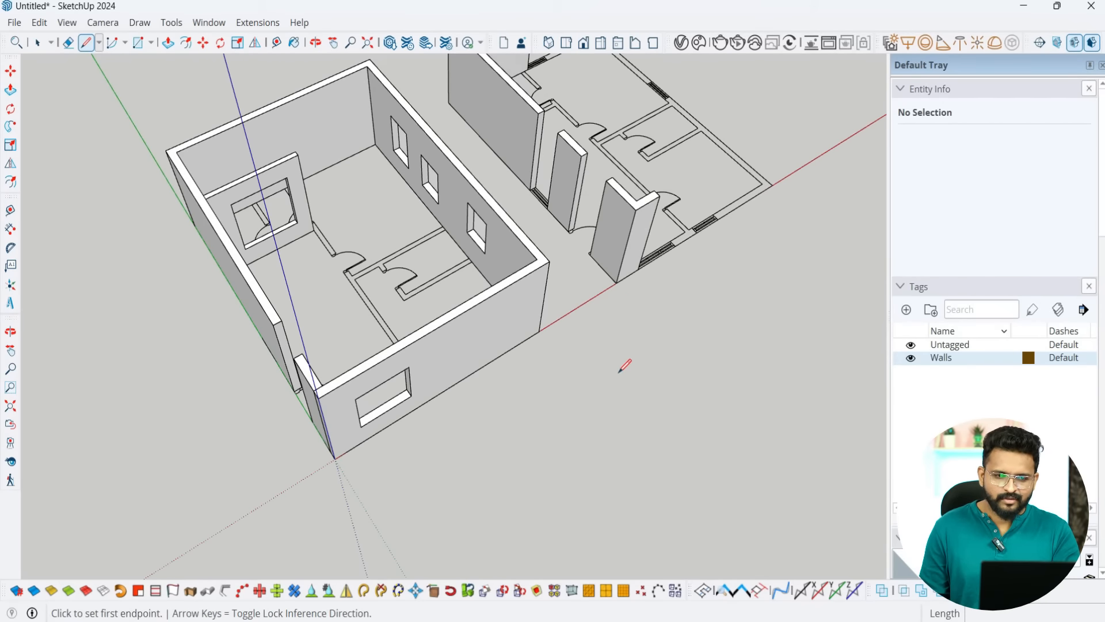
scroll(625, 346, down, 2)
click(550, 461)
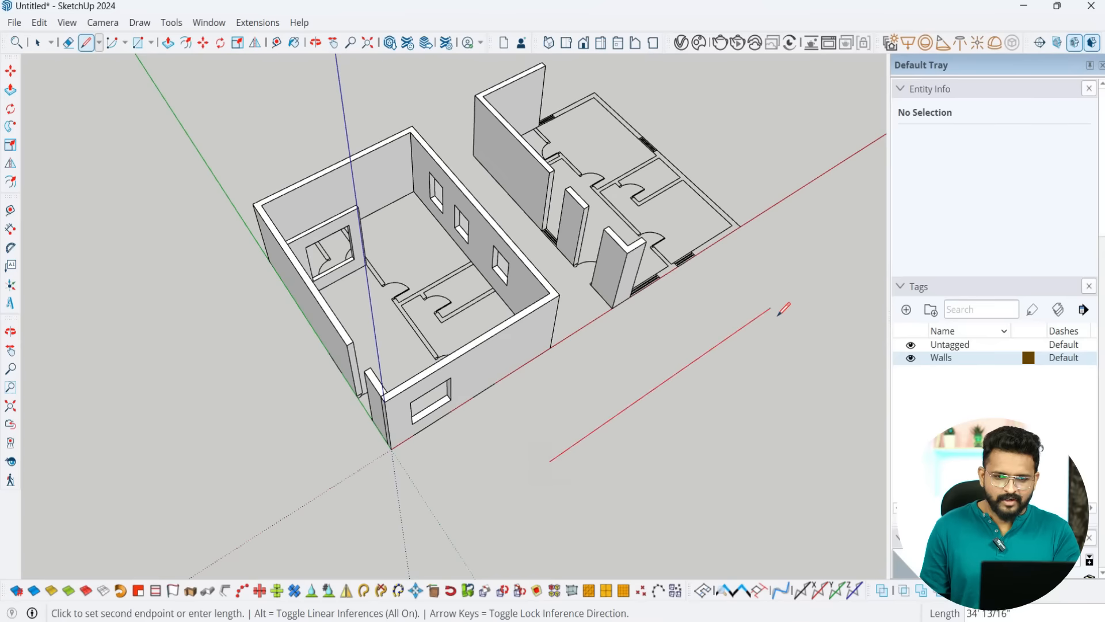
click(780, 299)
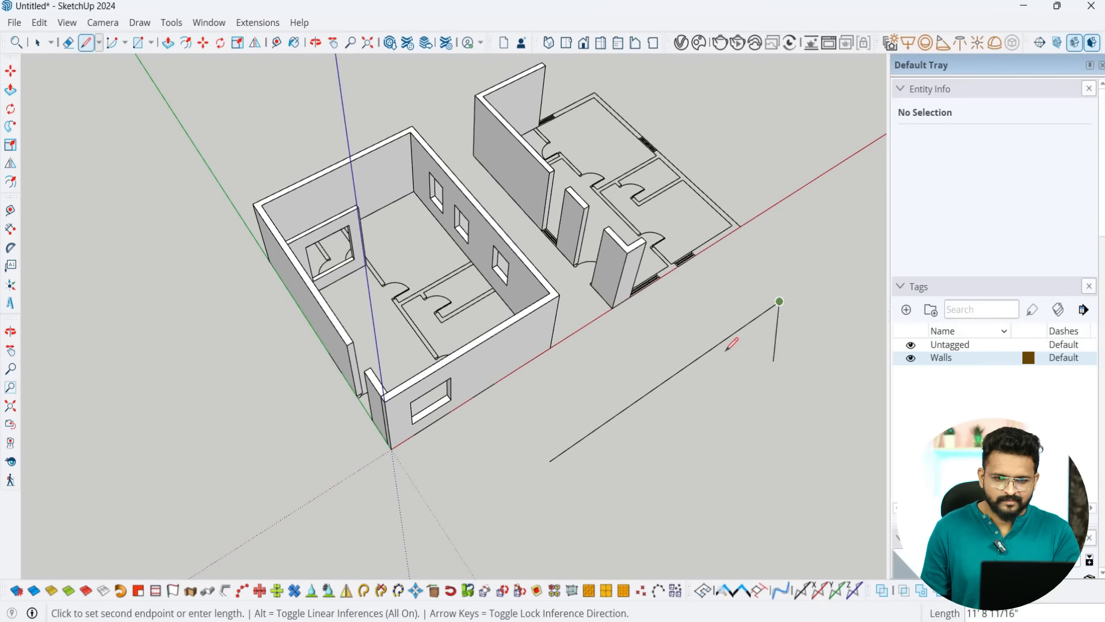
scroll(783, 322, down, 2)
scroll(766, 345, up, 3)
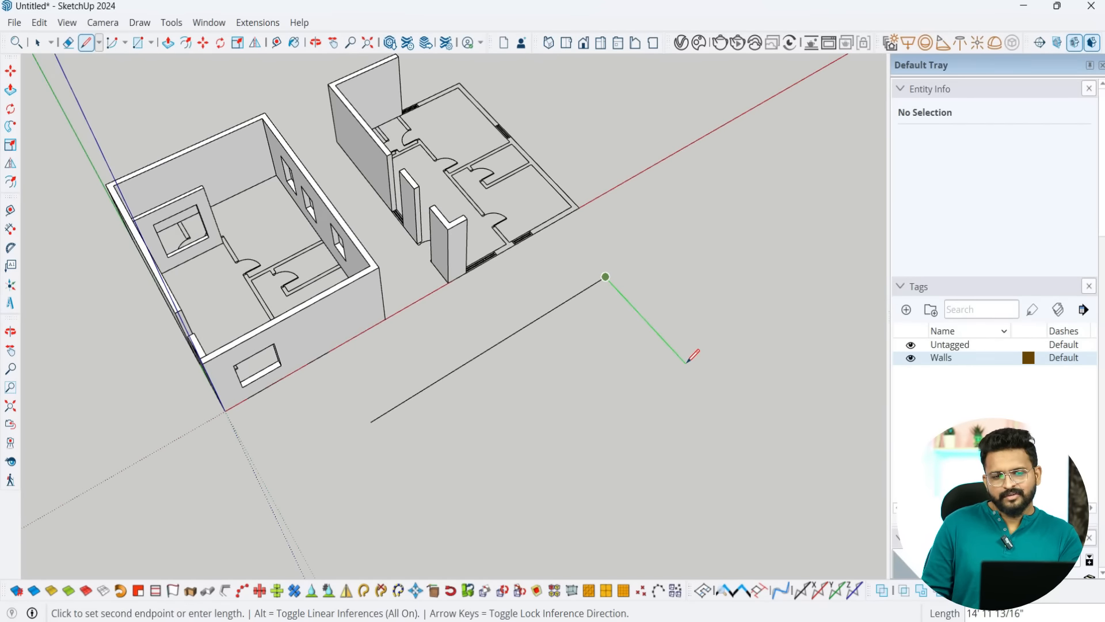
click(686, 362)
Step: Continue the line inward as a rectangular spiral with seven more segments alternating along the red and green axes, and end the chain
click(549, 458)
click(495, 387)
click(613, 313)
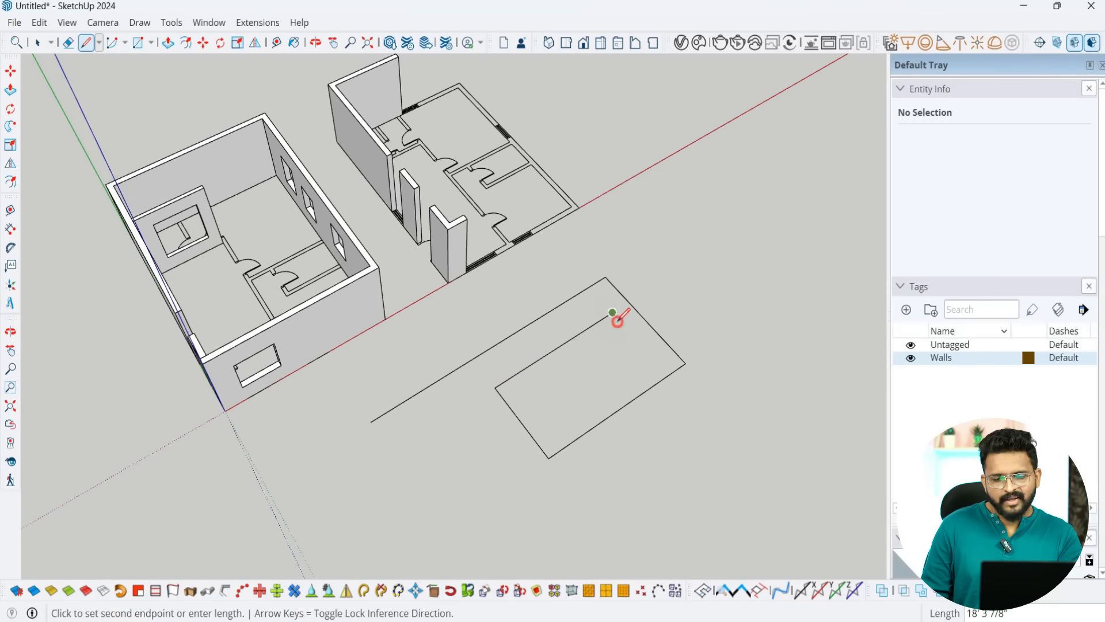
click(650, 355)
click(554, 419)
click(518, 382)
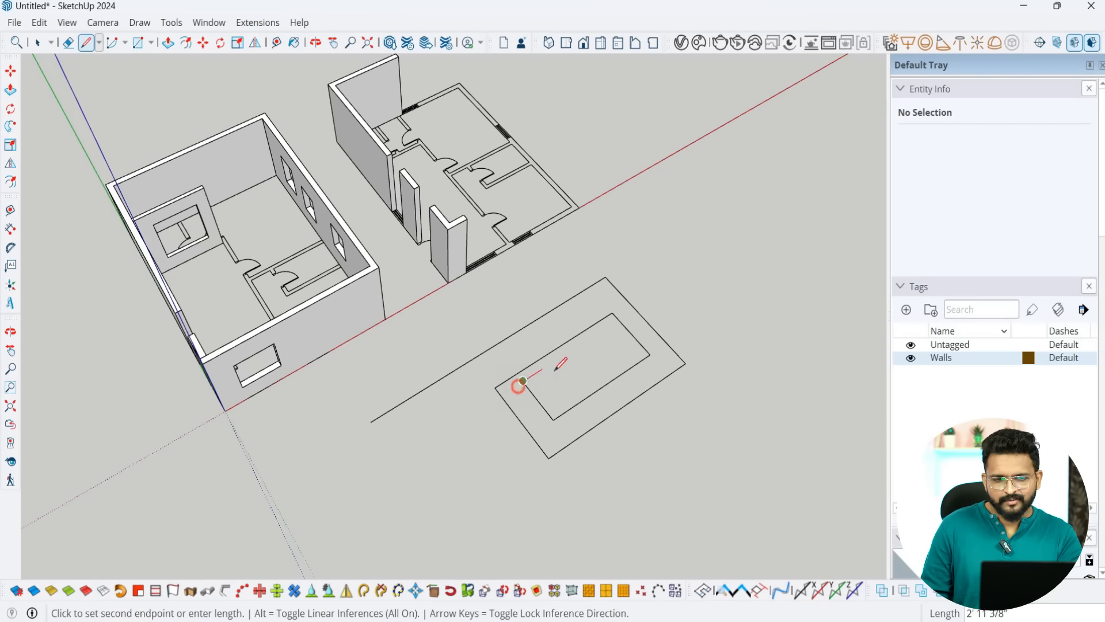
click(612, 325)
scroll(612, 328, down, 3)
key(Escape)
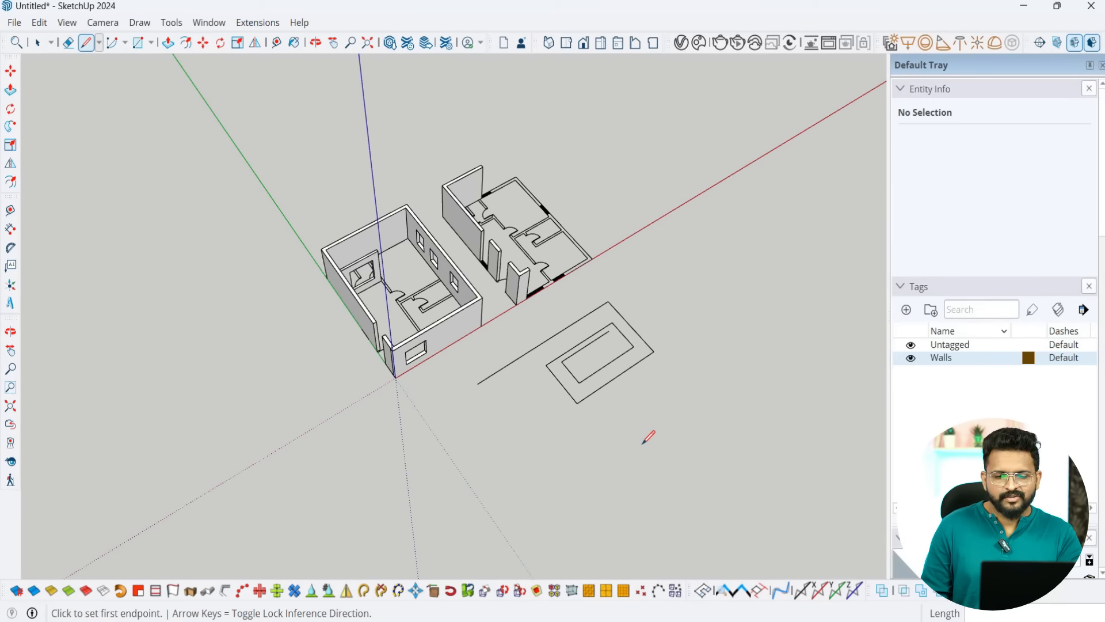
Step: Draw a closed vertical rectangle of lines about 13' wide and 22' 8" high, rising along the blue axis from the spiral's inner end
scroll(652, 301, up, 3)
click(583, 320)
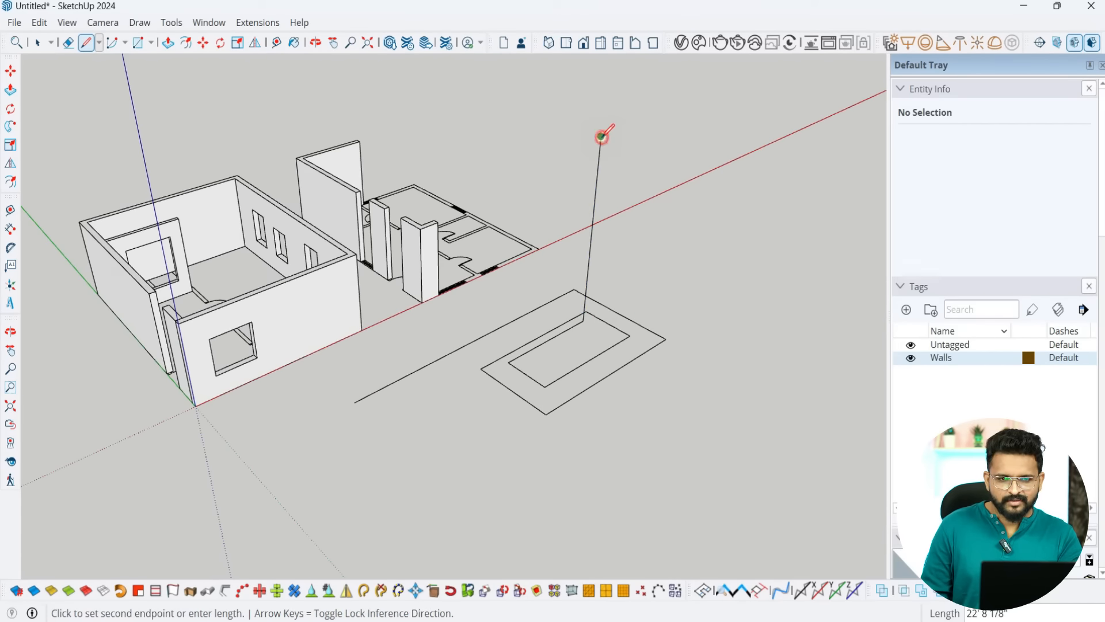
scroll(601, 136, down, 2)
click(601, 137)
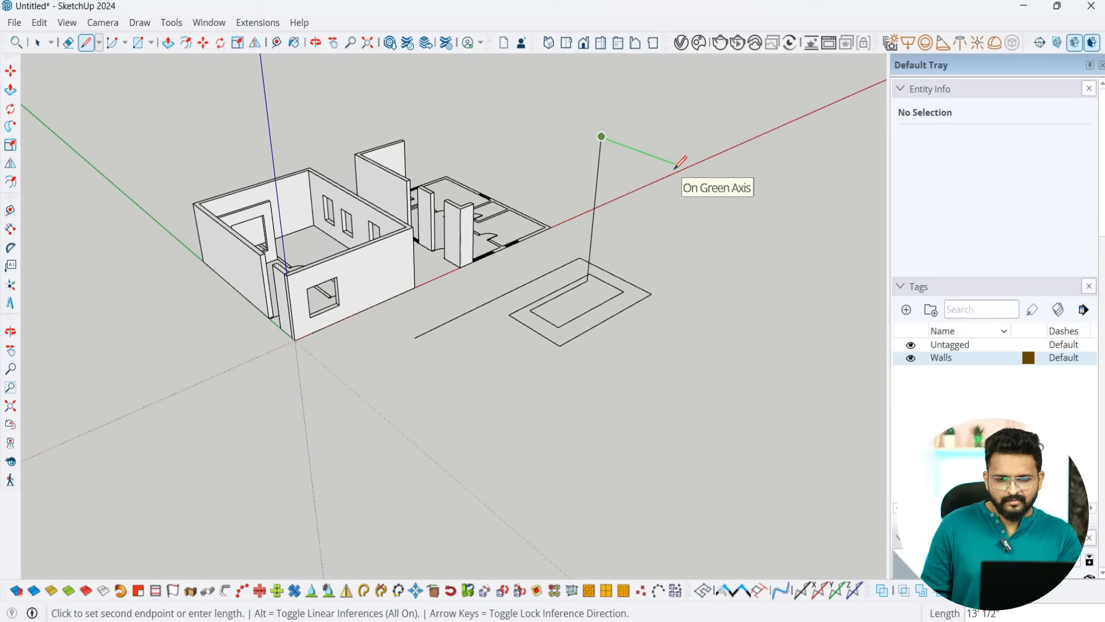
click(674, 164)
click(655, 315)
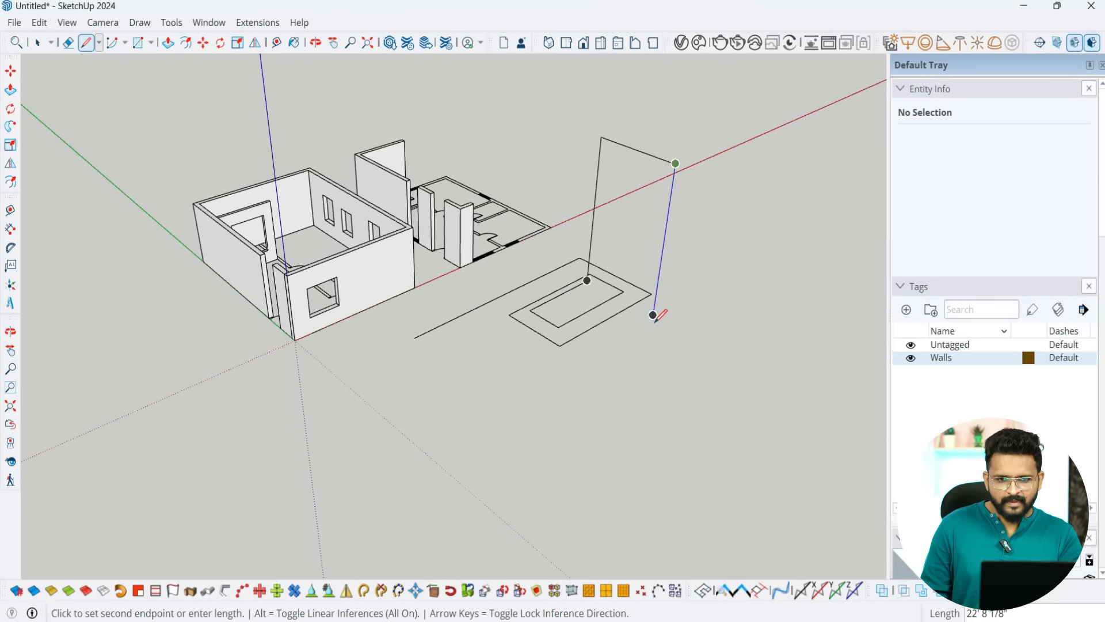
click(588, 262)
middle_drag(588, 265, 782, 346)
scroll(596, 461, down, 3)
scroll(620, 468, up, 2)
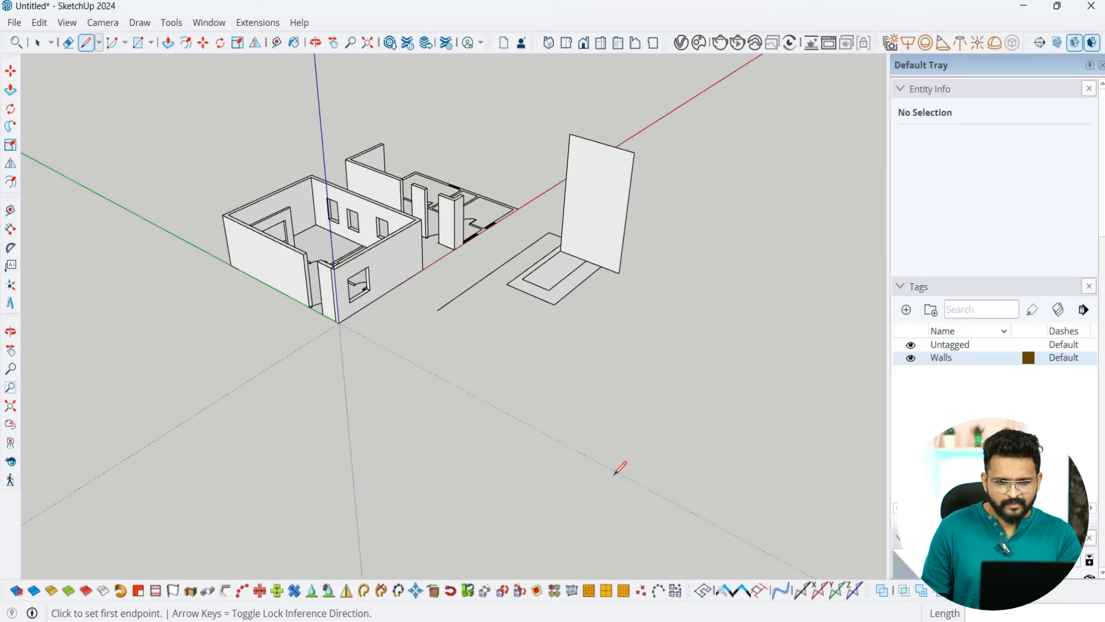
click(614, 467)
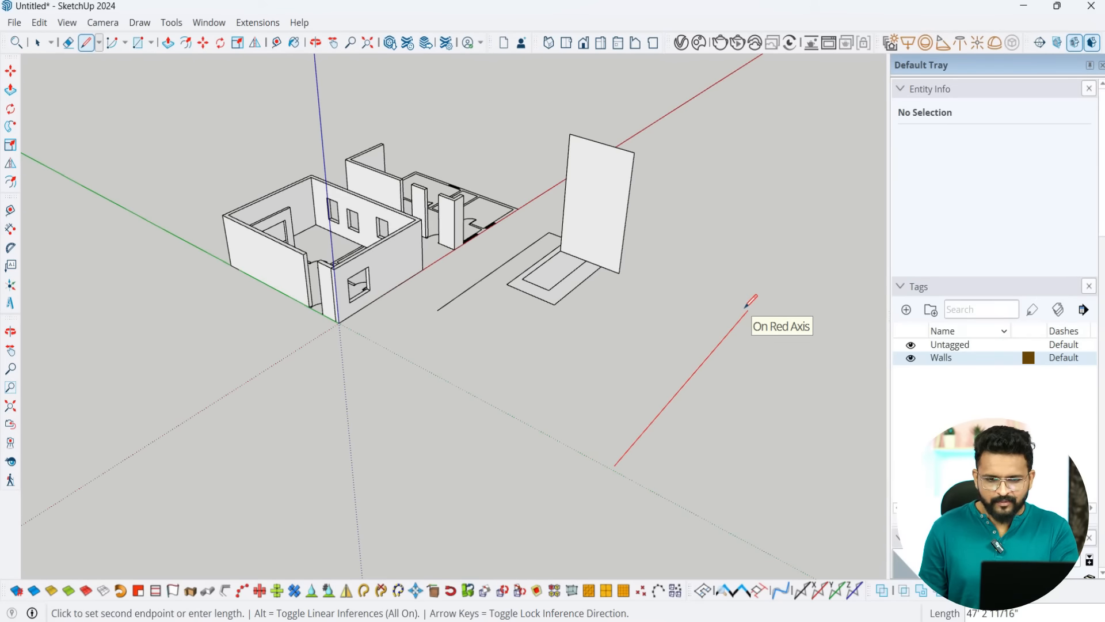
key(Up)
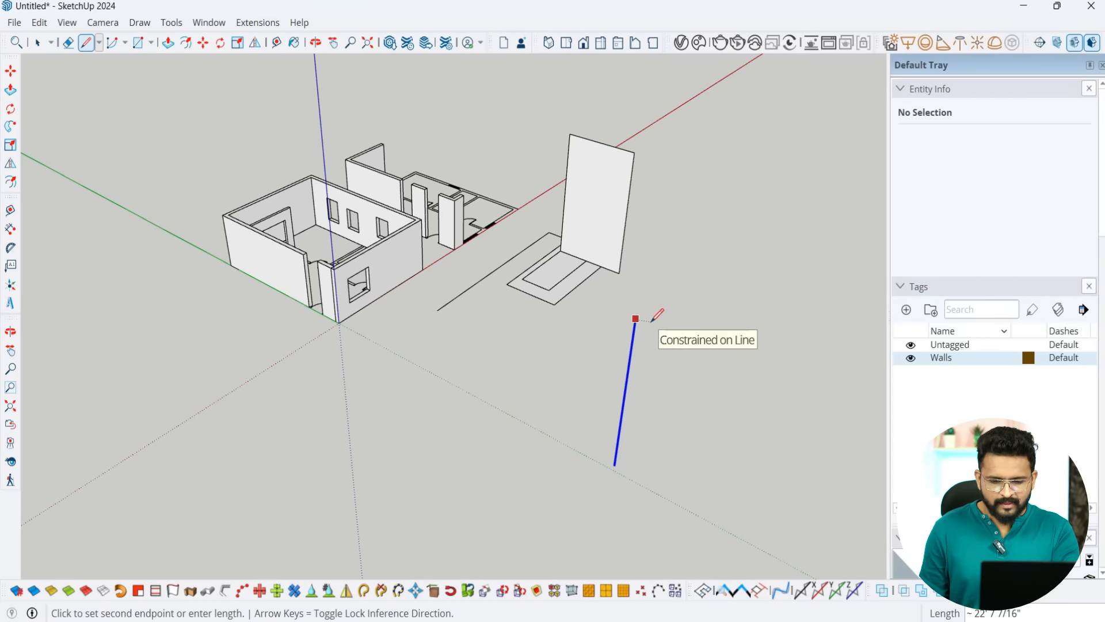
key(Right)
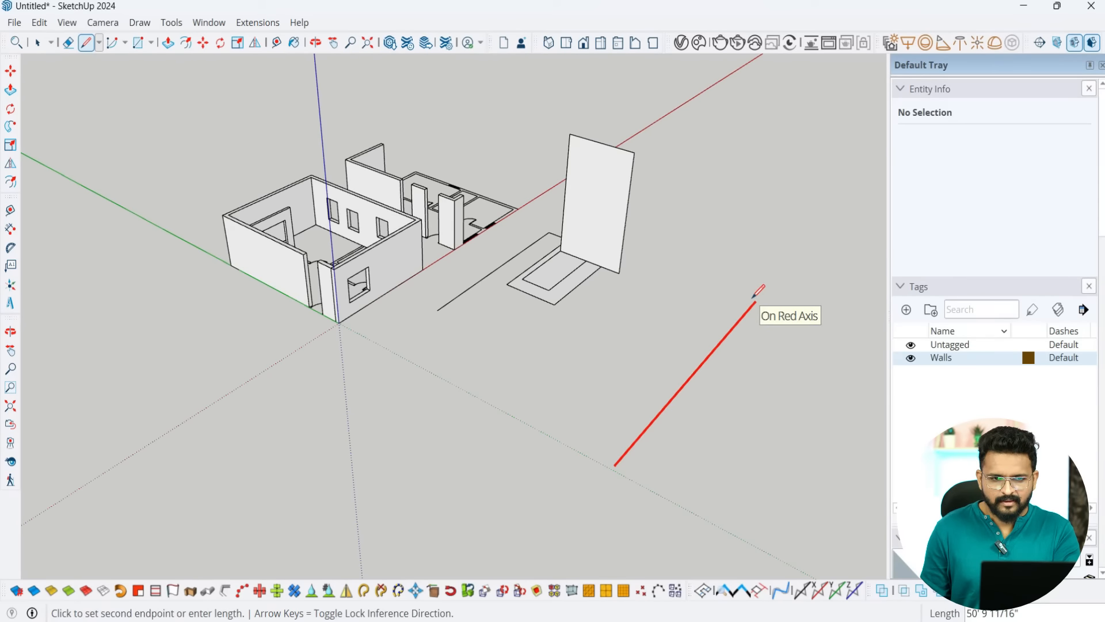
key(Left)
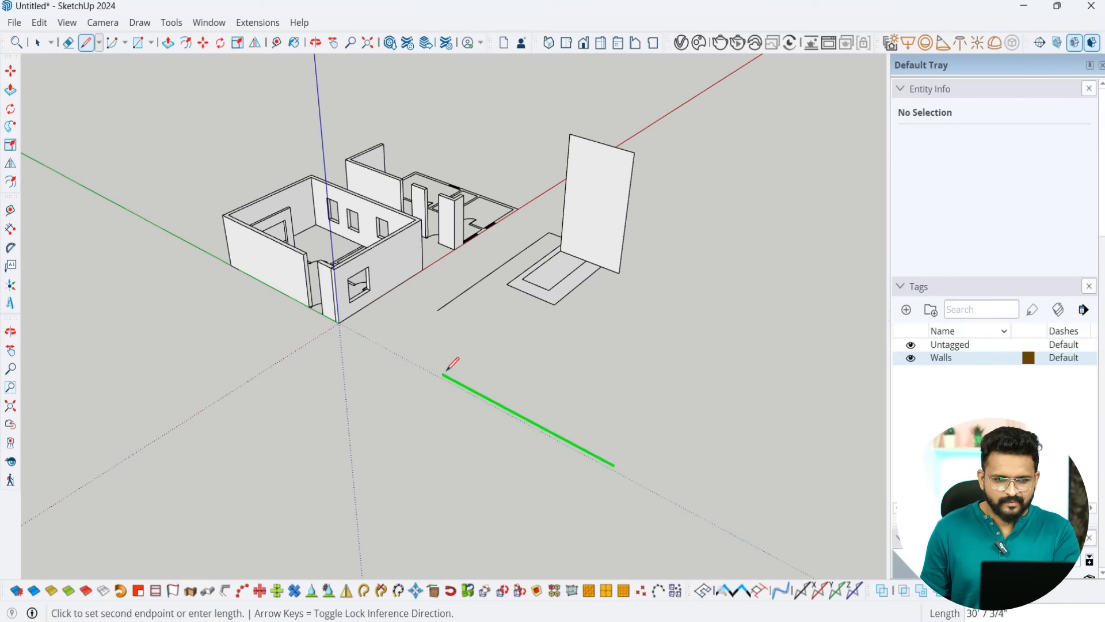
scroll(414, 345, down, 2)
scroll(469, 380, up, 4)
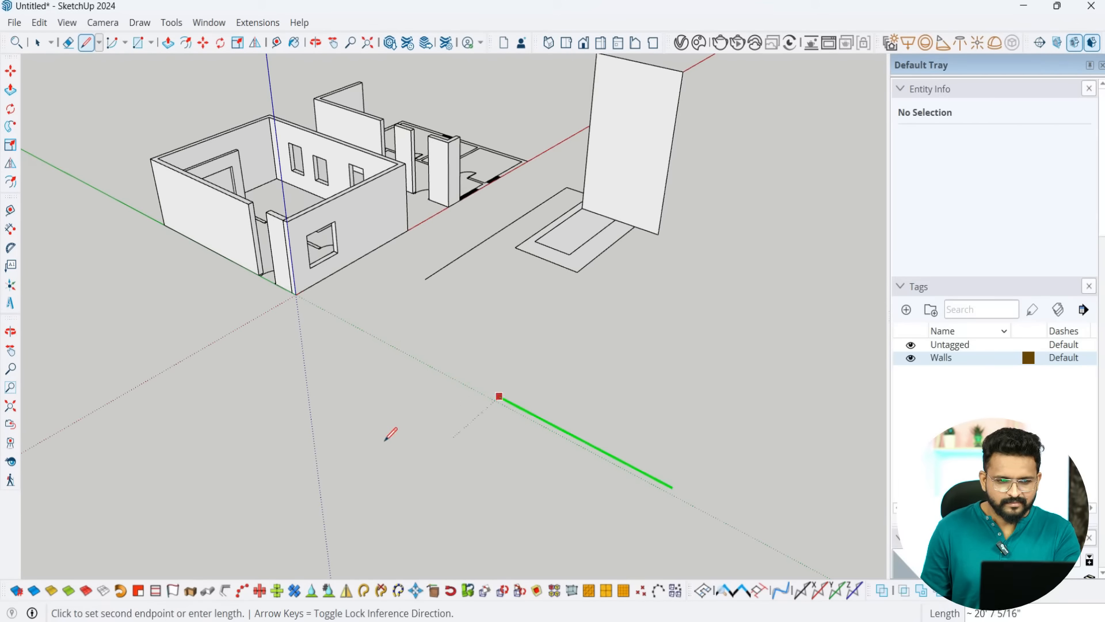
key(Escape)
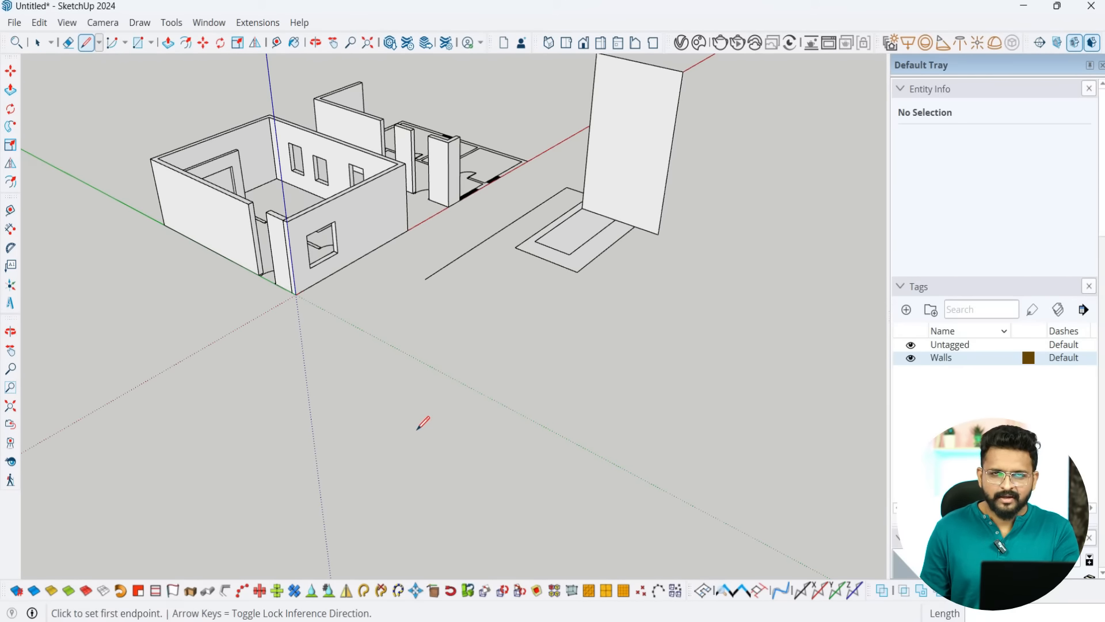
Step: Draw a single line locked to the green axis on the open ground in front of the vertical rectangle, and end the chain
scroll(586, 397, down, 1)
click(664, 410)
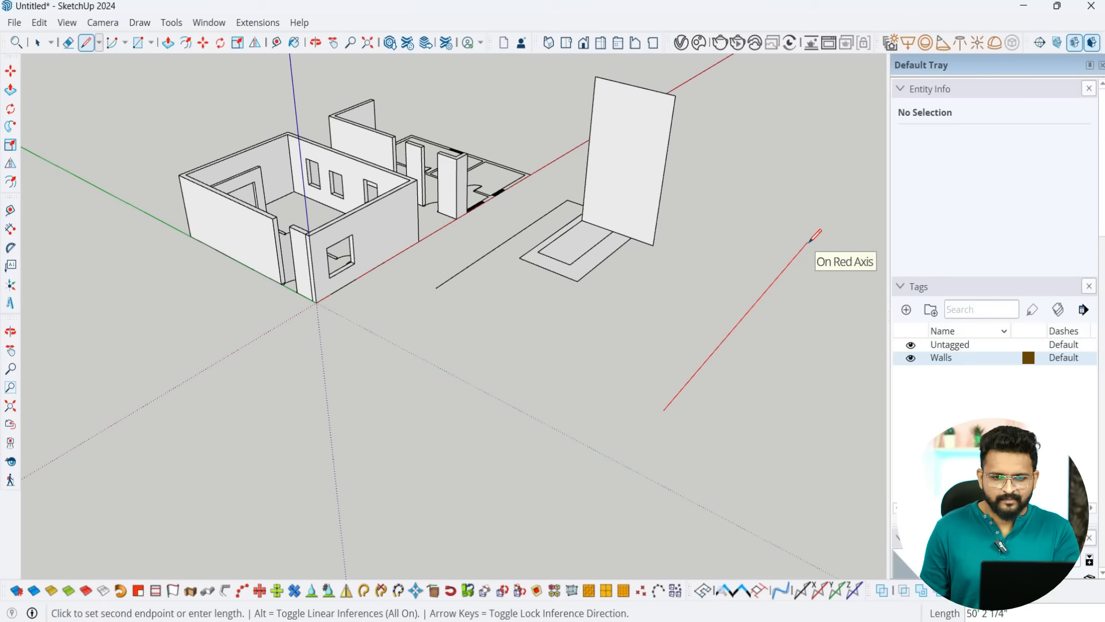
middle_drag(668, 254, 643, 390)
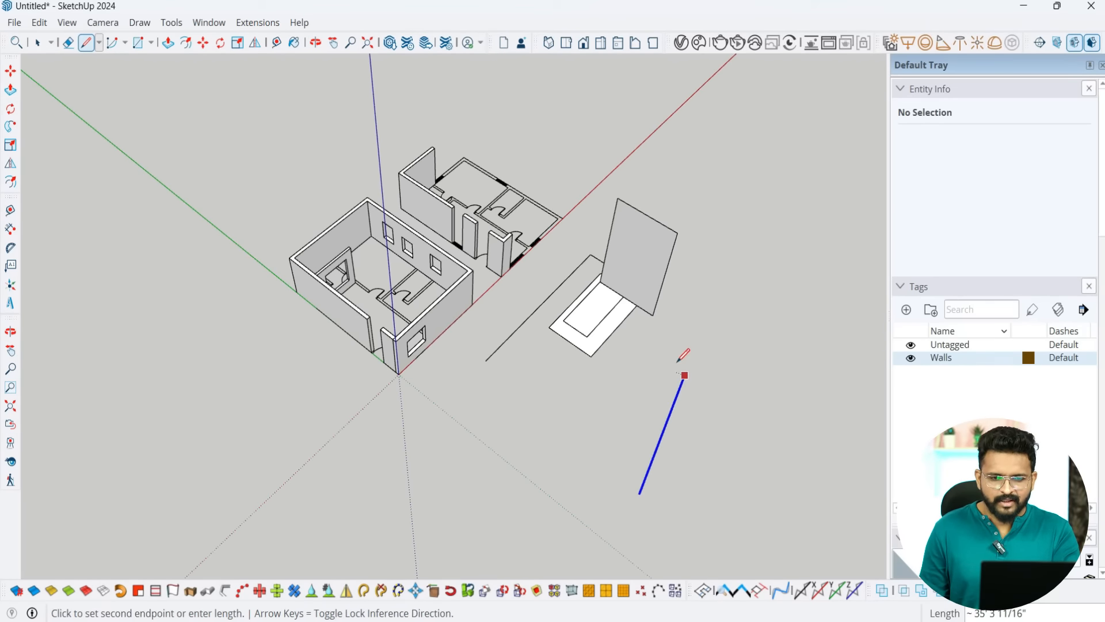
key(Right)
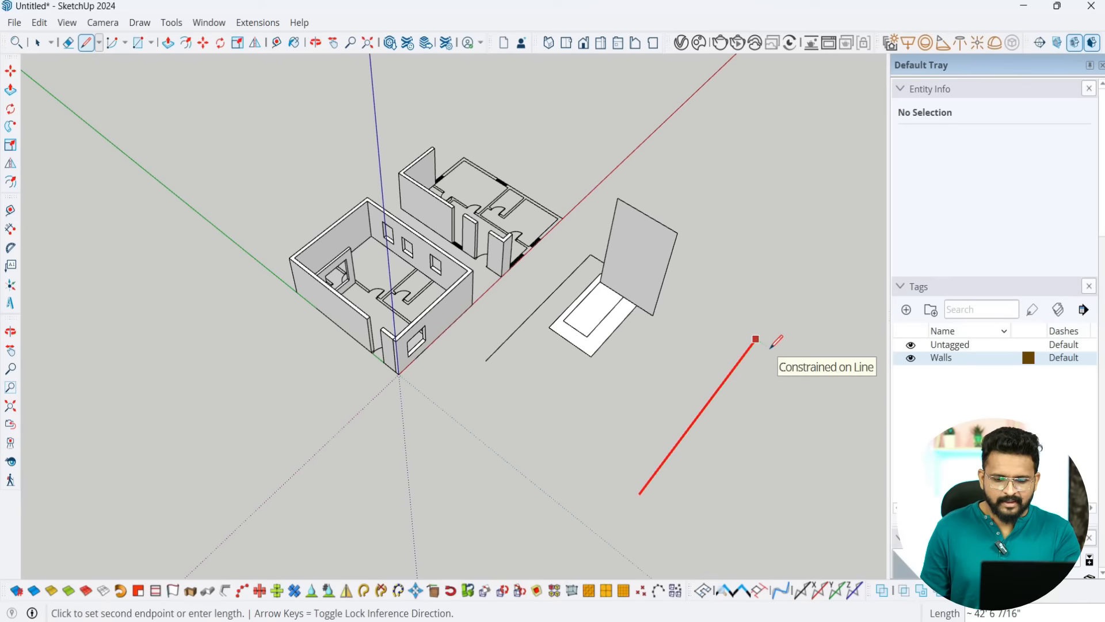
key(Left)
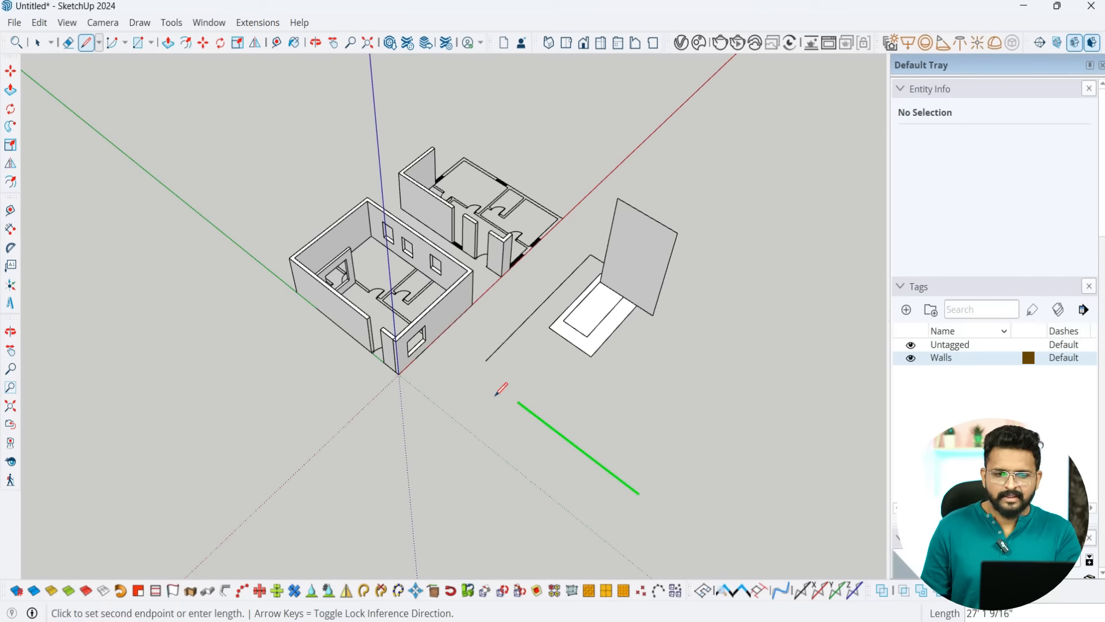
key(Left)
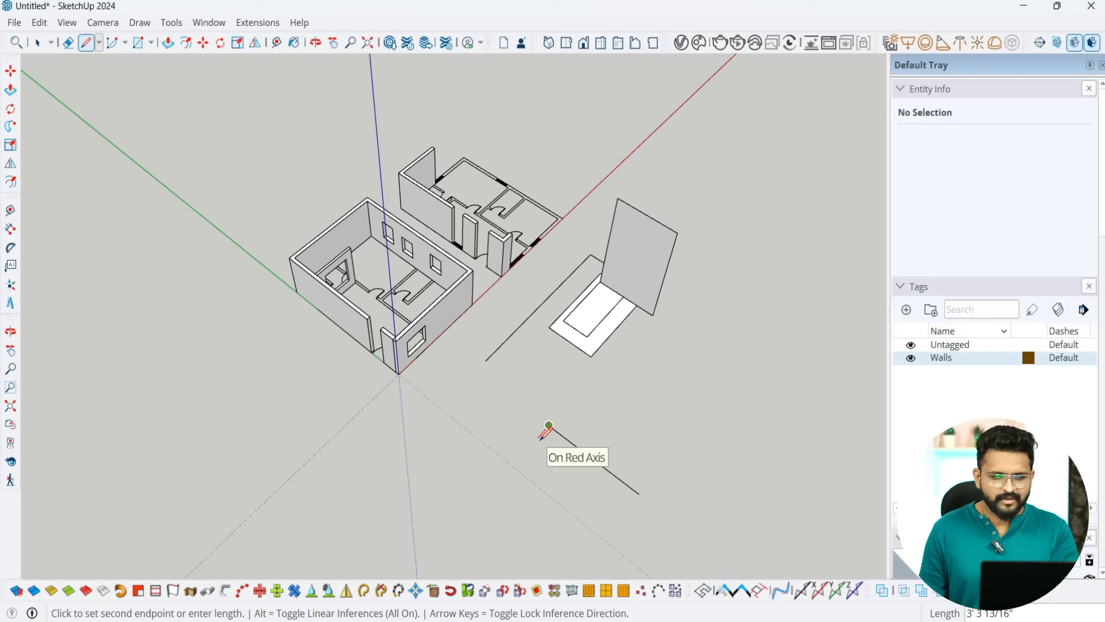
middle_drag(547, 426, 579, 424)
key(space)
scroll(501, 446, up, 2)
middle_drag(501, 446, 610, 400)
scroll(483, 426, up, 1)
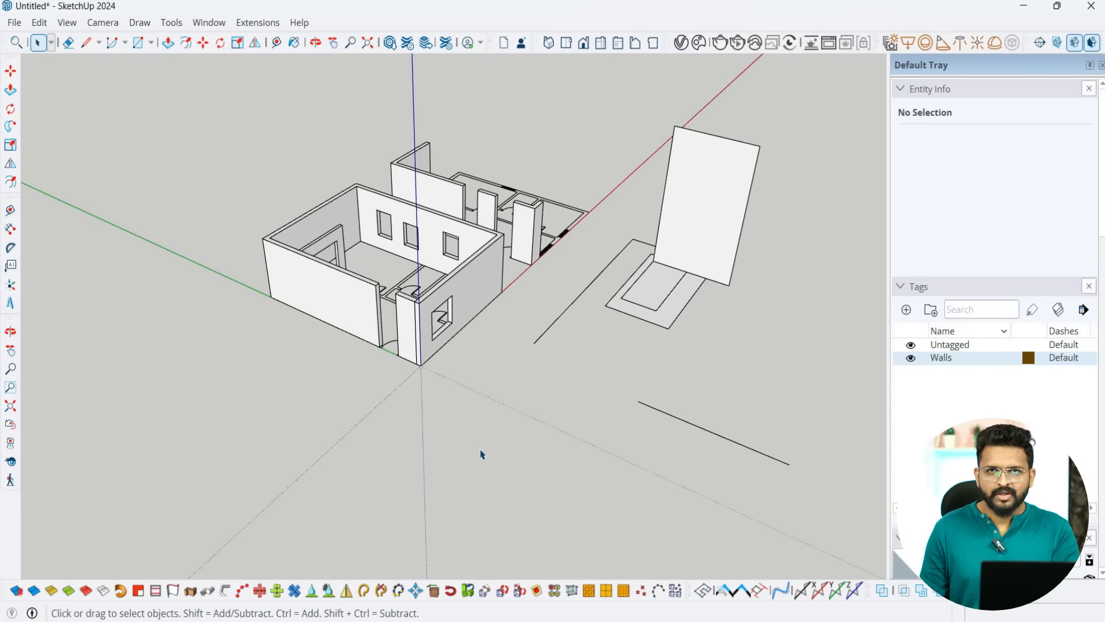
Step: Draw a rectangle about 24' 1" by 26' 11" on the open ground beyond the buildings and make it a group
middle_drag(482, 455, 465, 374)
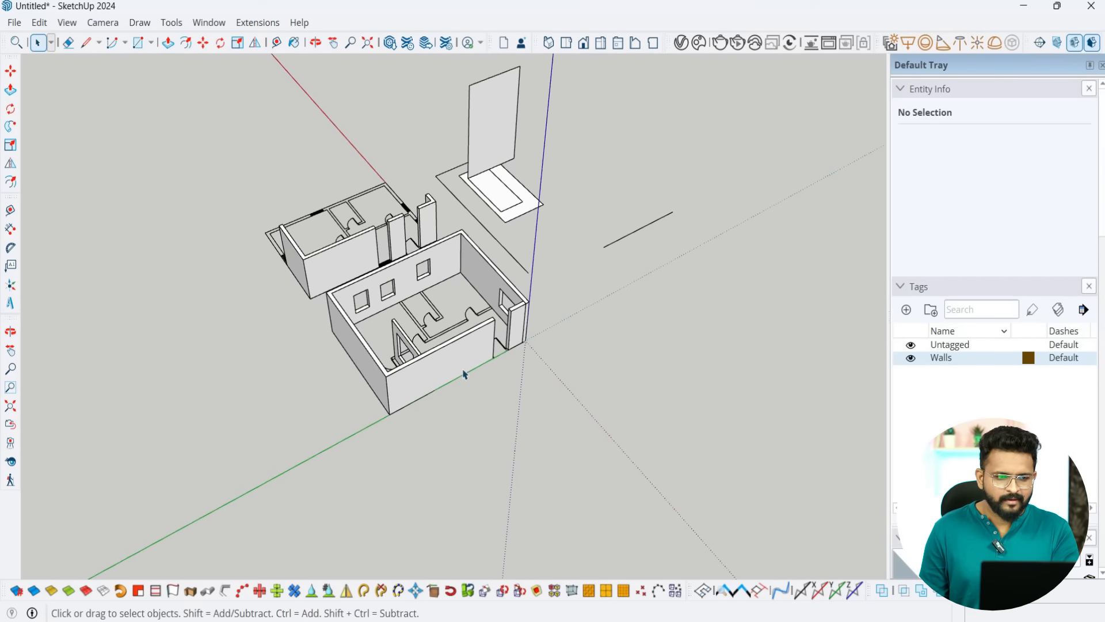
middle_drag(569, 497, 621, 403)
key(r)
click(597, 398)
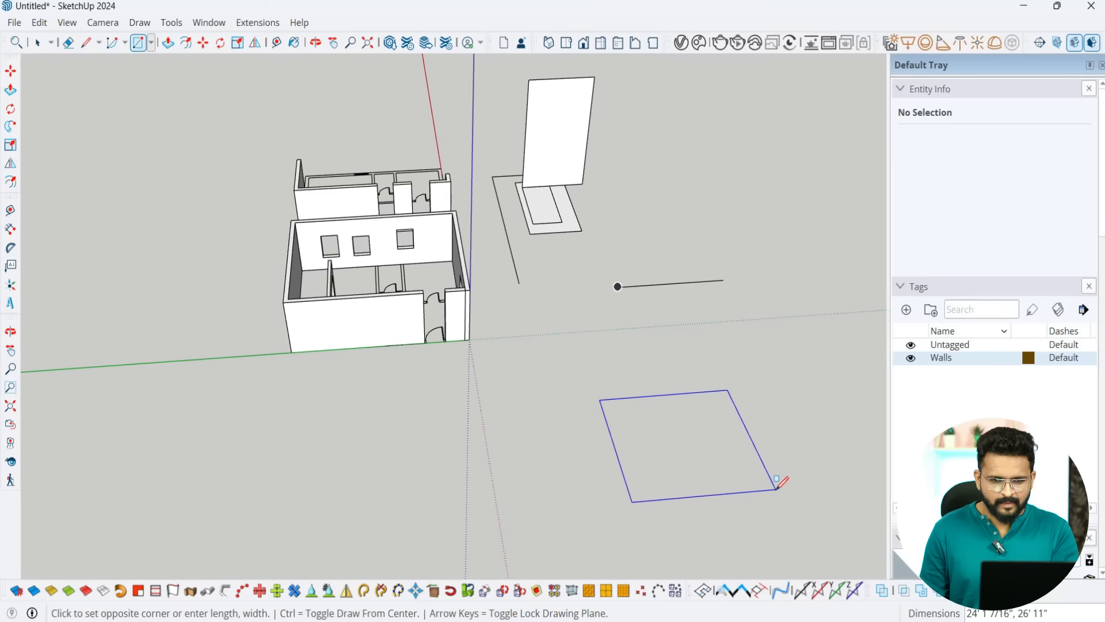
click(775, 491)
key(space)
double_click(731, 471)
right_click(732, 470)
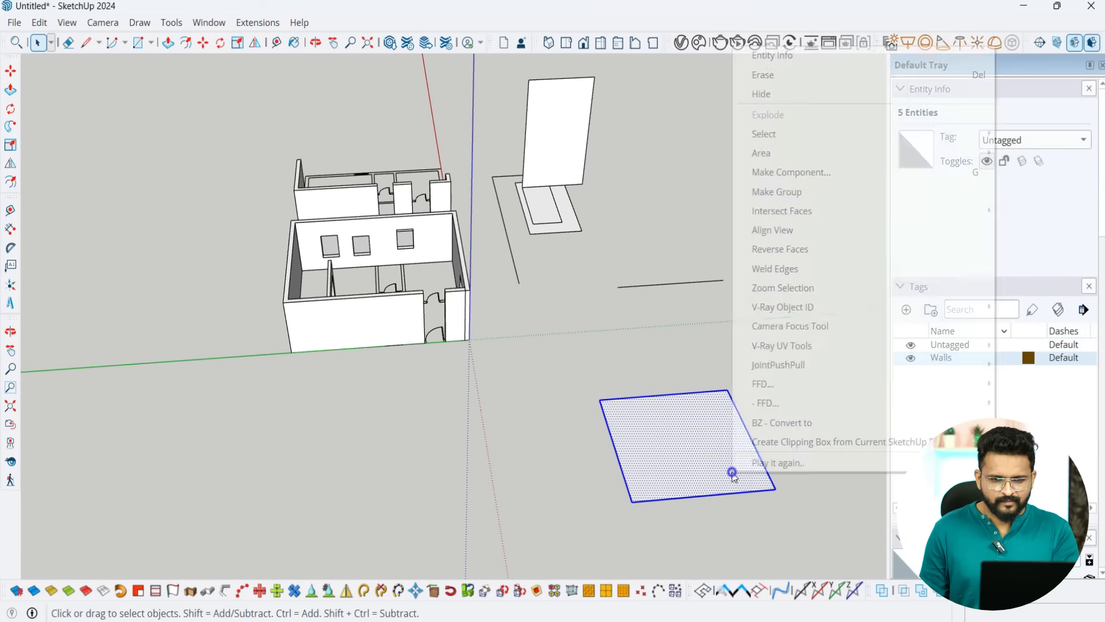
click(792, 195)
Step: Open the new rectangle group for editing and pull its face up about 38' 10" into a block
middle_drag(726, 502, 773, 479)
scroll(708, 400, up, 3)
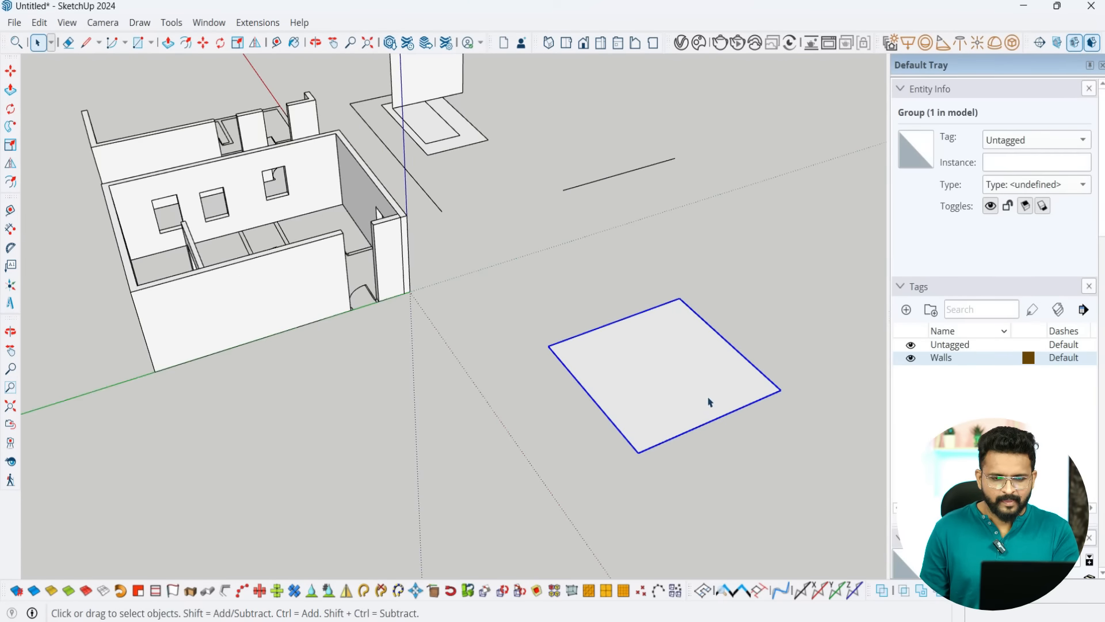
double_click(708, 398)
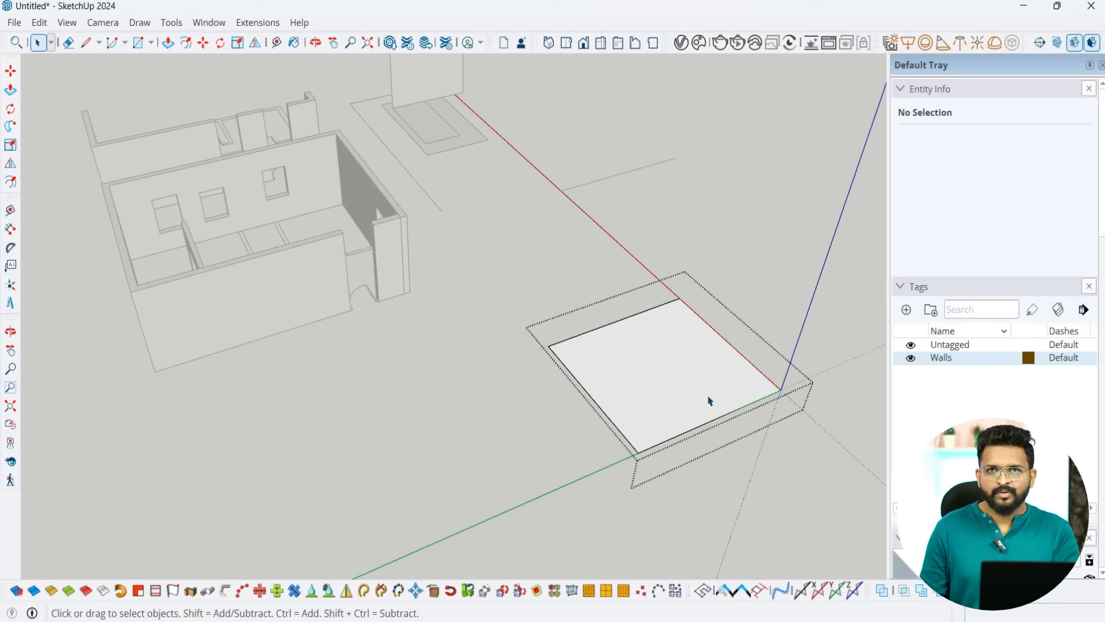
key(p)
click(702, 387)
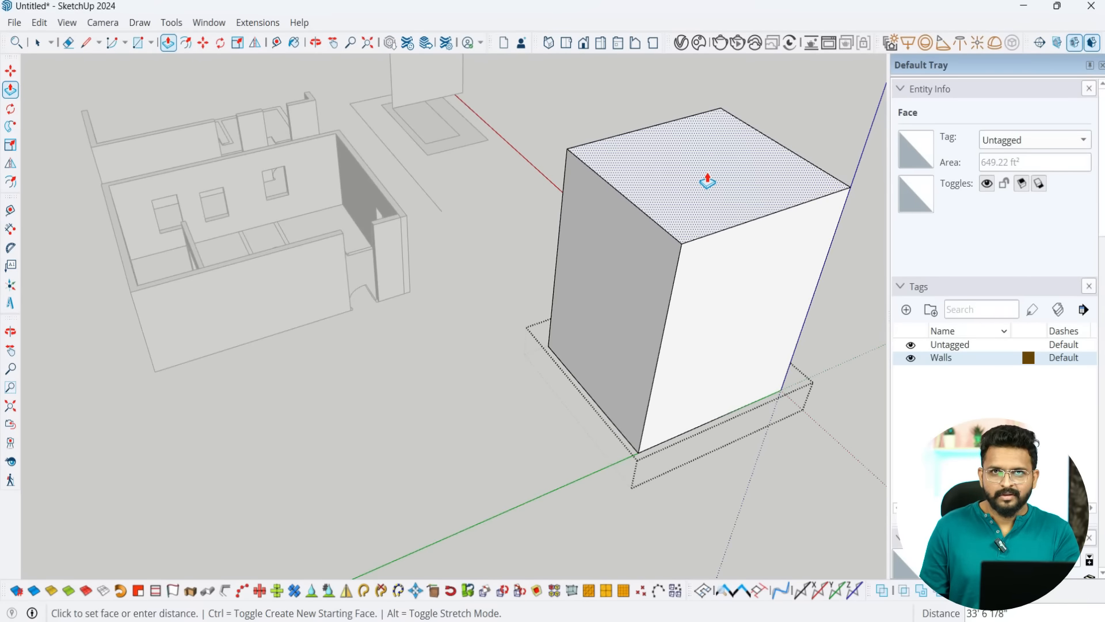
click(764, 150)
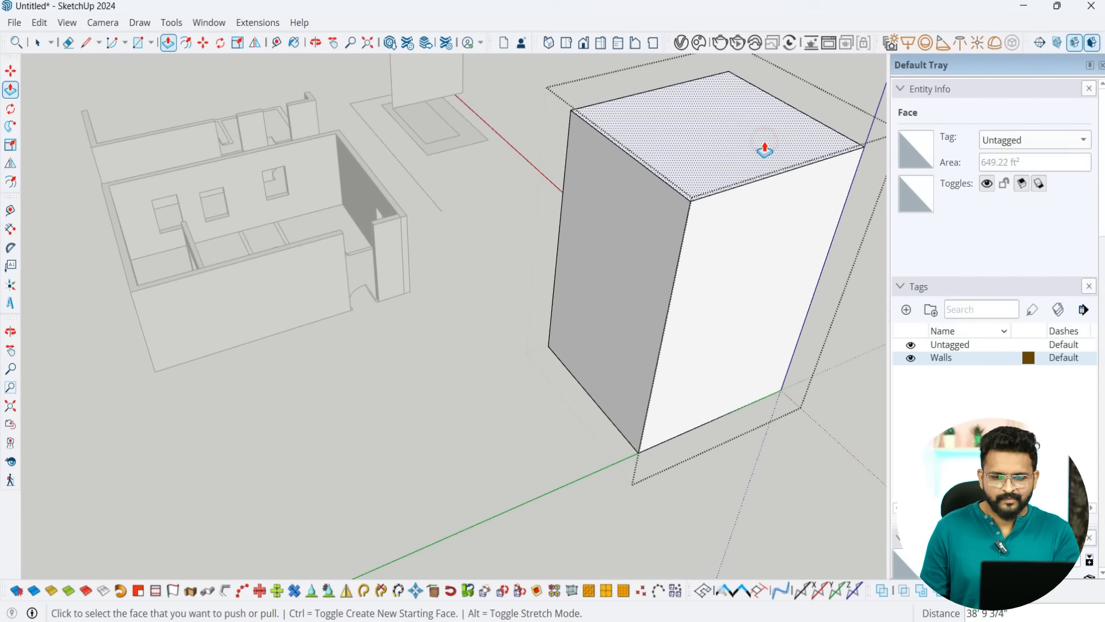
Step: Try pushing the block's wide front side inward about 21' 5" along the red axis, and undo it
click(757, 354)
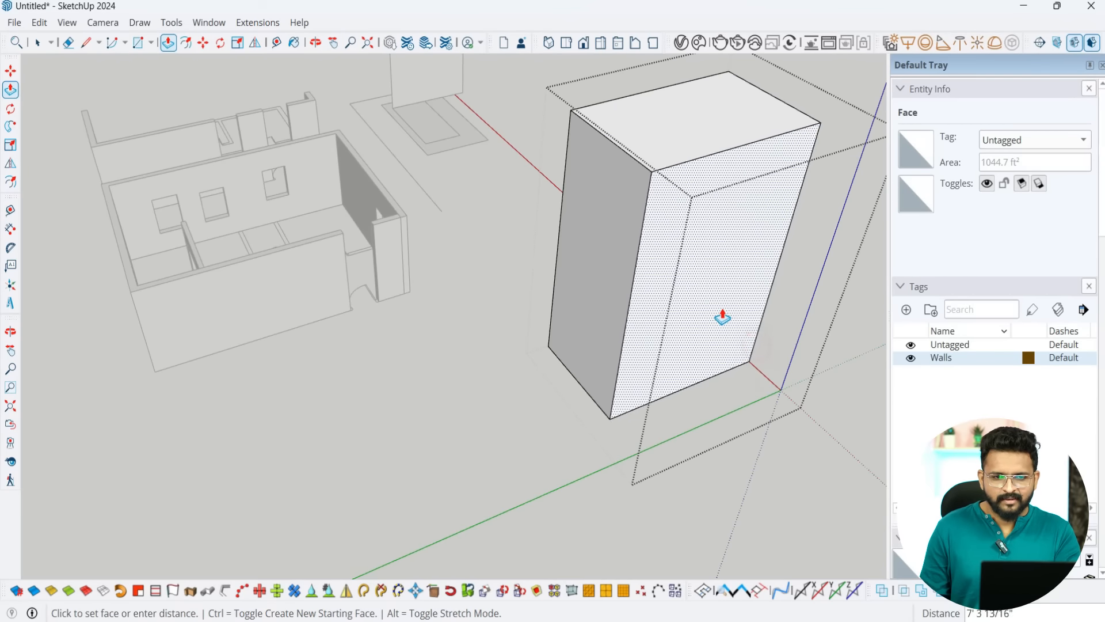
click(657, 275)
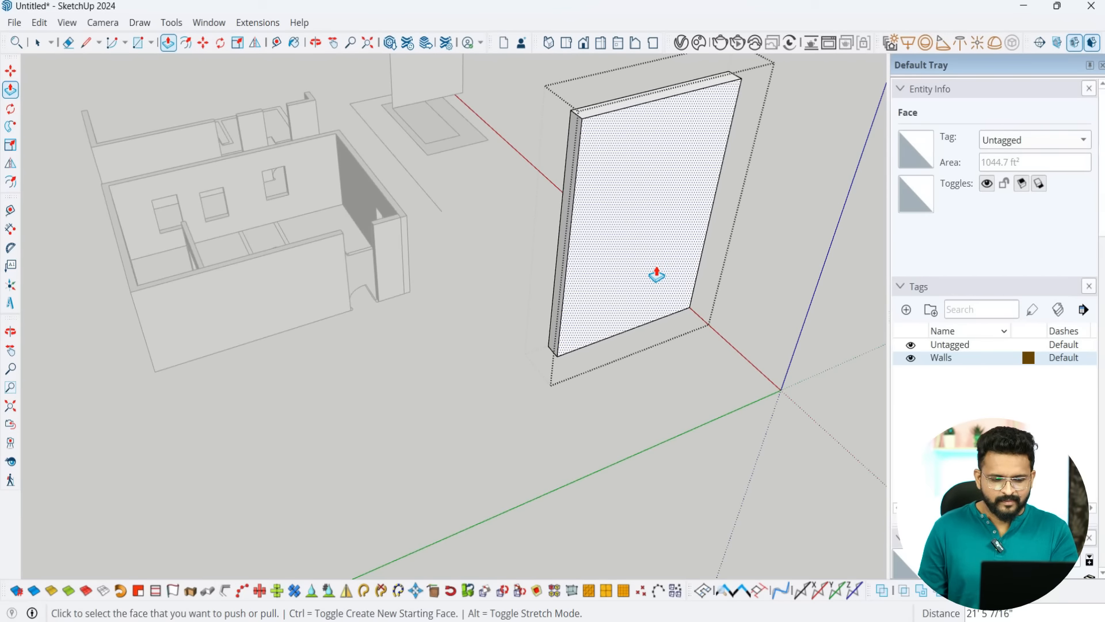
key(ctrl+z)
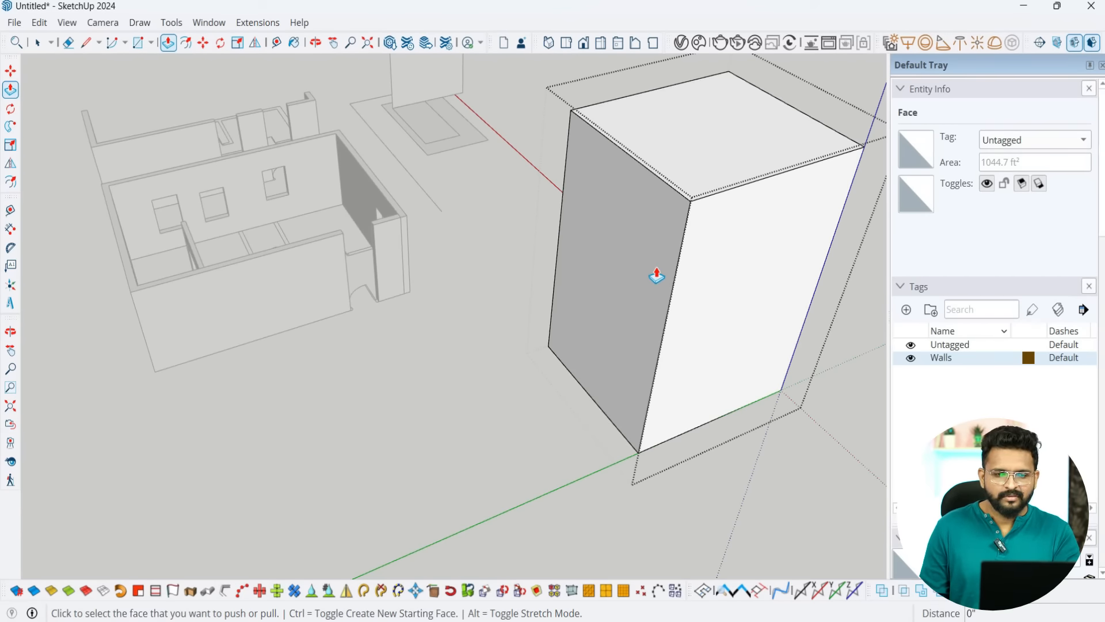
Step: Pull the block's top face up about another 25' 1" with Push/Pull
middle_drag(635, 435, 679, 249)
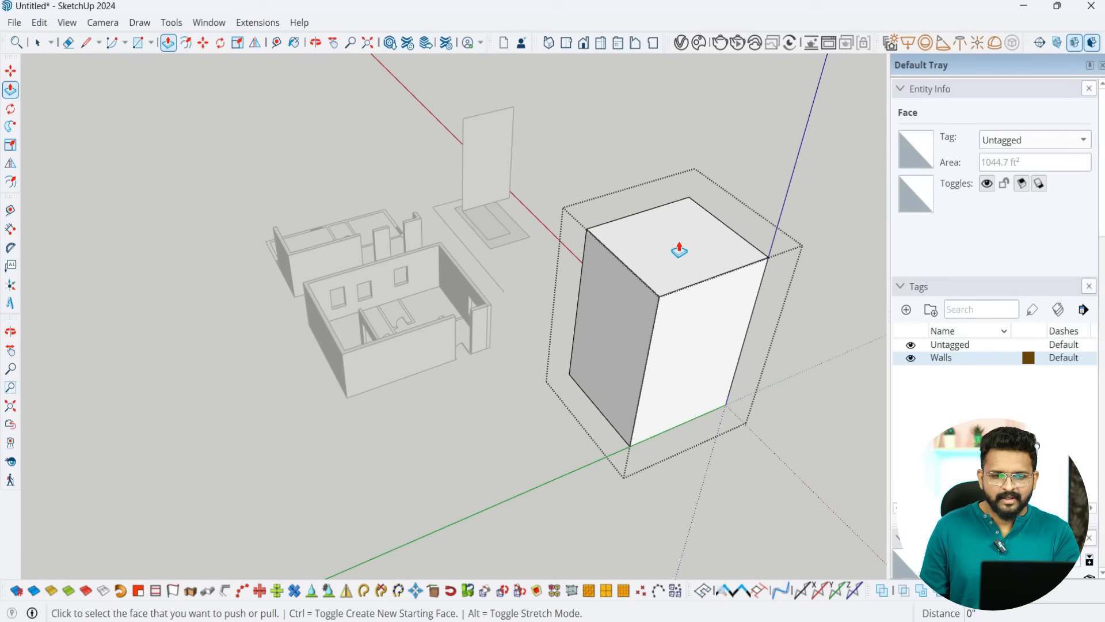
click(679, 290)
key(Escape)
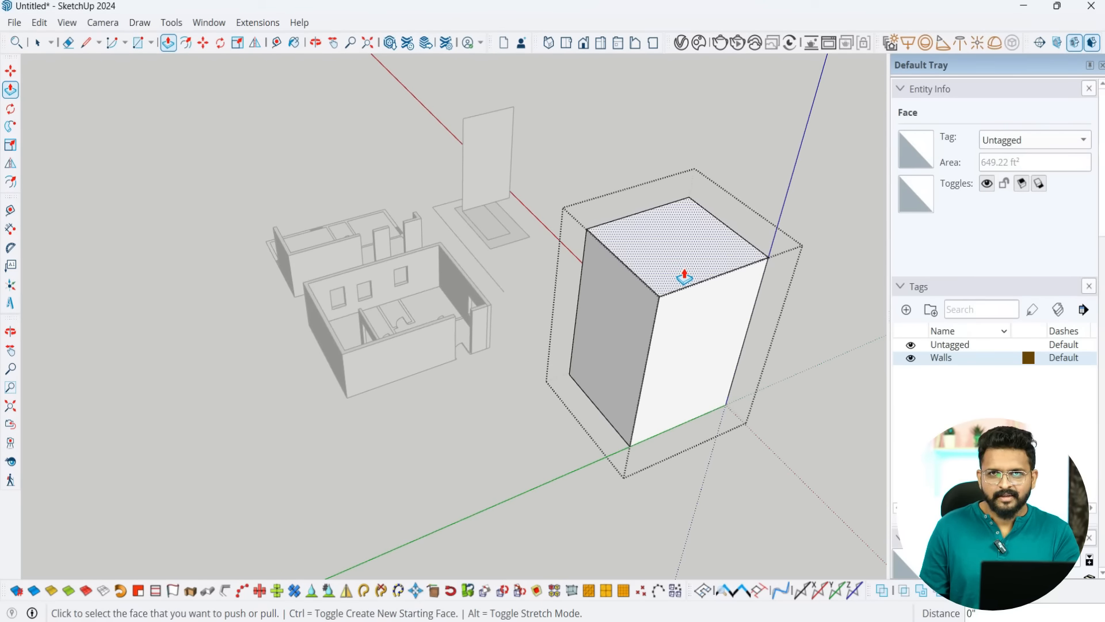
click(684, 277)
click(710, 145)
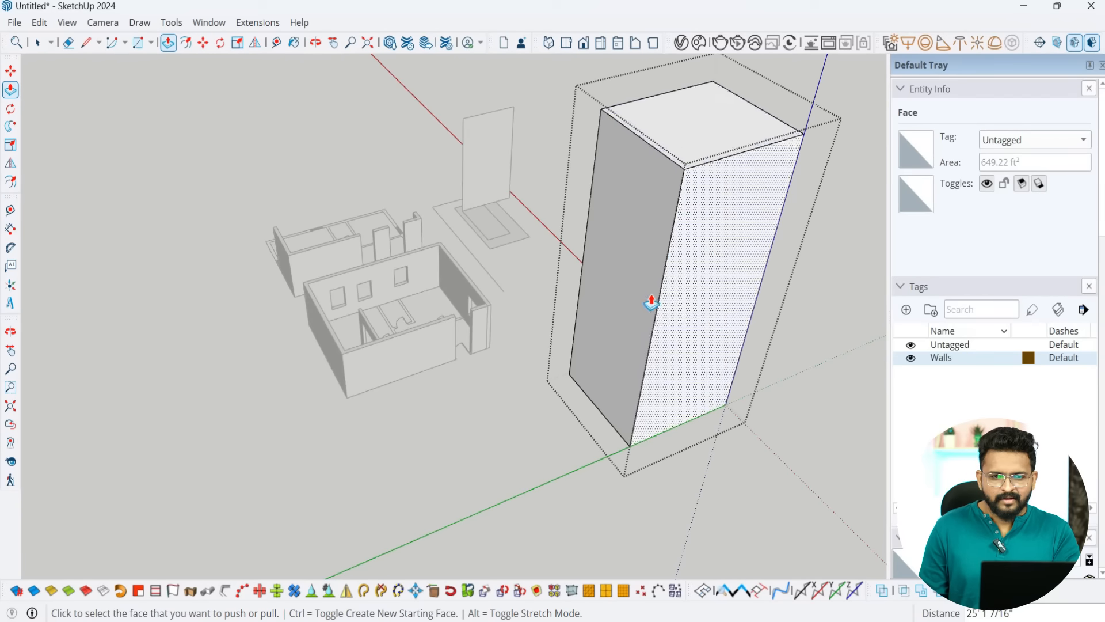
Step: Examine the tall block from several sides and check its faces in relation to the axes
scroll(651, 302, down, 2)
scroll(687, 293, up, 5)
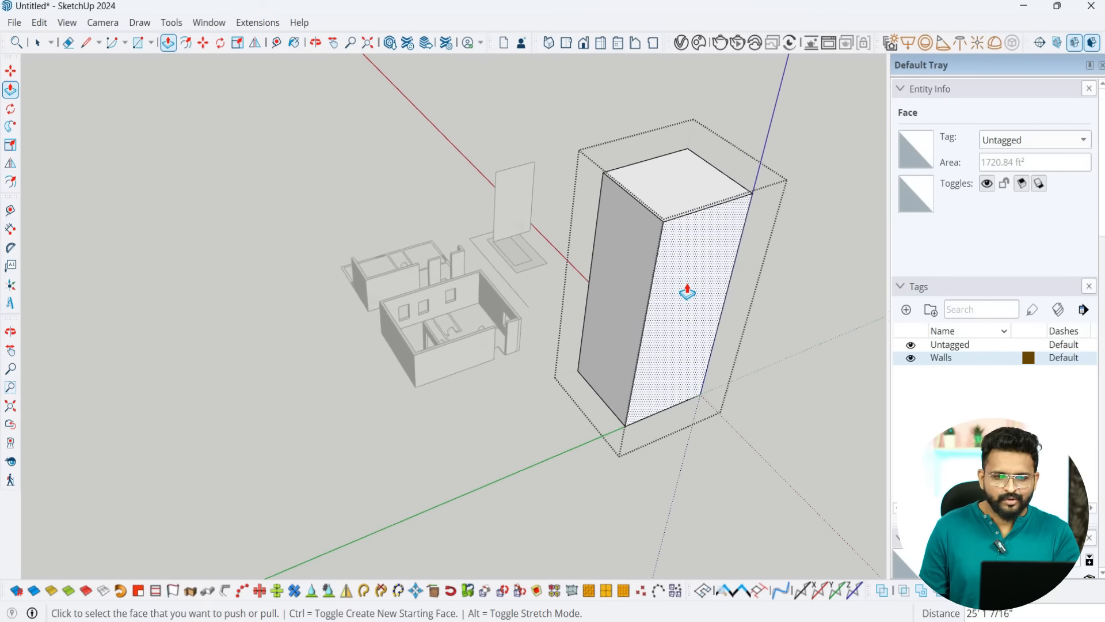
mouse_move(654, 307)
middle_down()
mouse_move(587, 323)
mouse_move(639, 292)
middle_up()
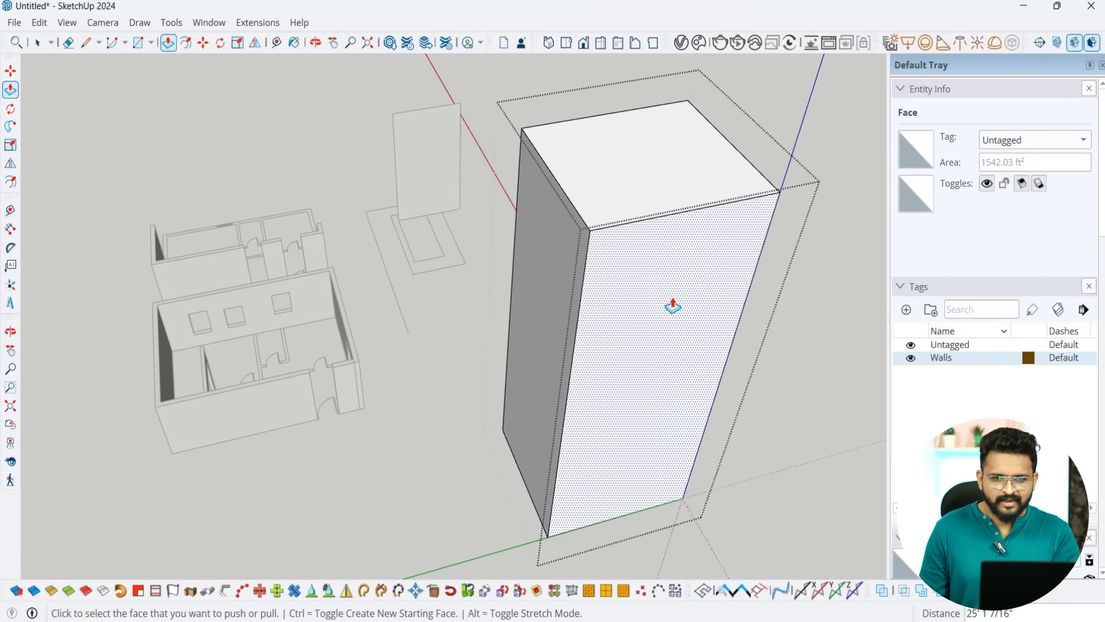
middle_drag(523, 320, 313, 310)
middle_drag(550, 332, 240, 355)
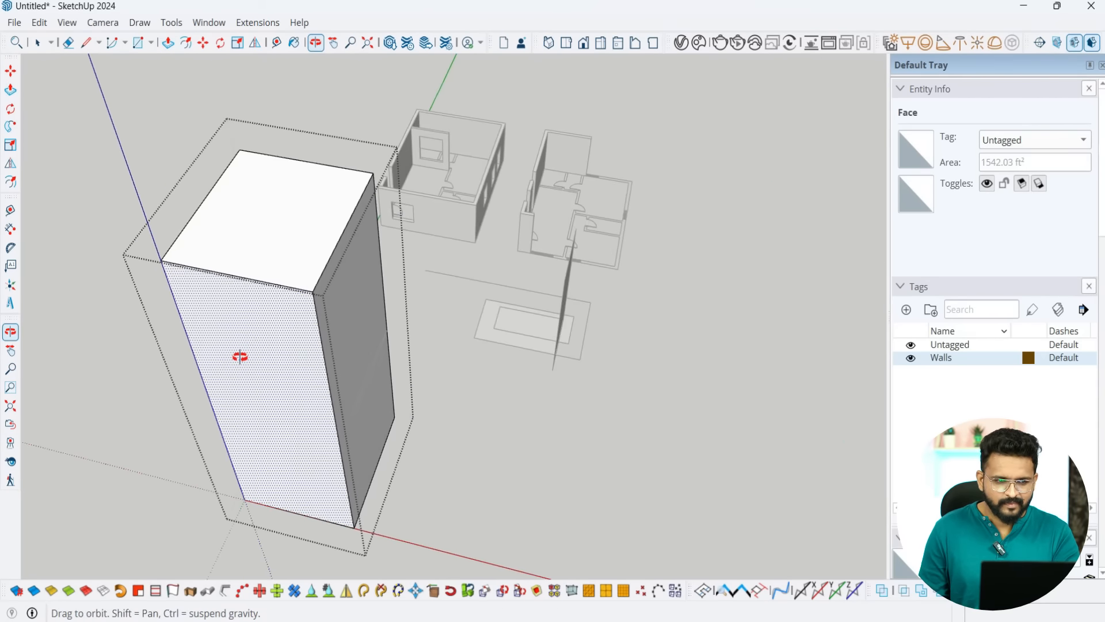
middle_drag(277, 242, 844, 293)
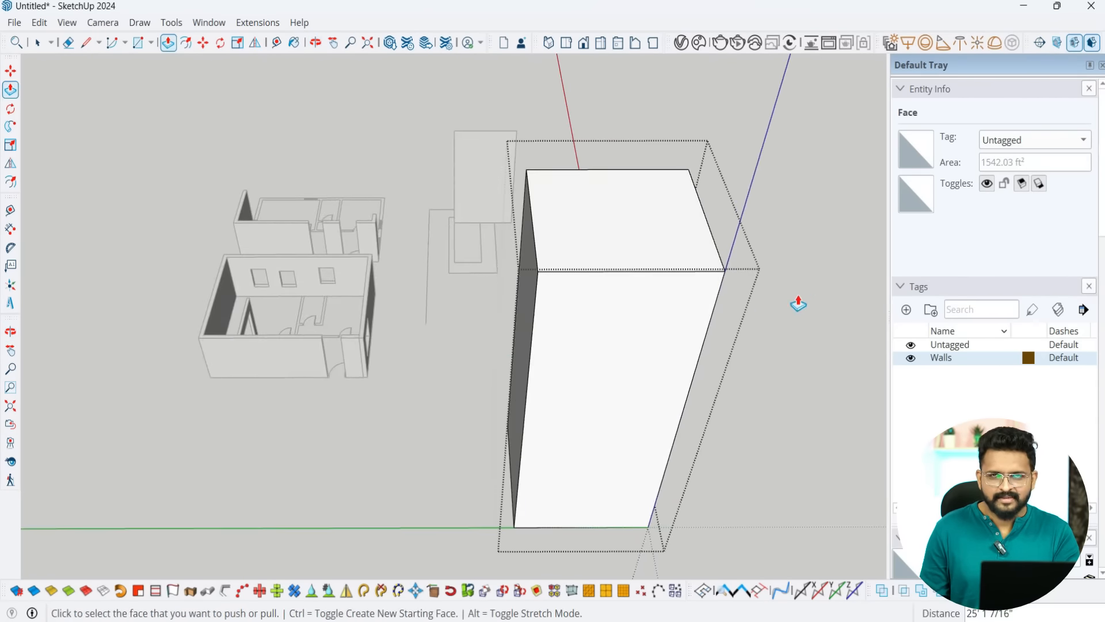
scroll(744, 324, up, 3)
middle_drag(507, 339, 829, 345)
scroll(740, 290, up, 3)
middle_drag(740, 290, 550, 440)
Step: Select individual parts of the block to inspect them, finishing with its vertical edge on the blue axis
key(space)
click(612, 291)
click(588, 217)
click(586, 433)
middle_drag(449, 323, 688, 314)
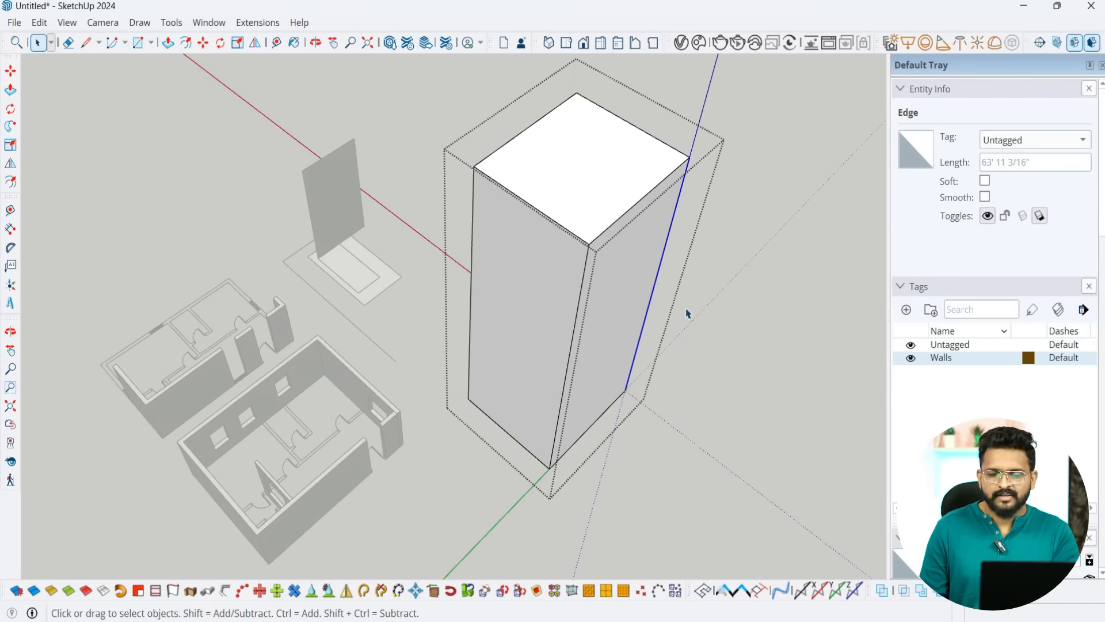
scroll(605, 308, up, 1)
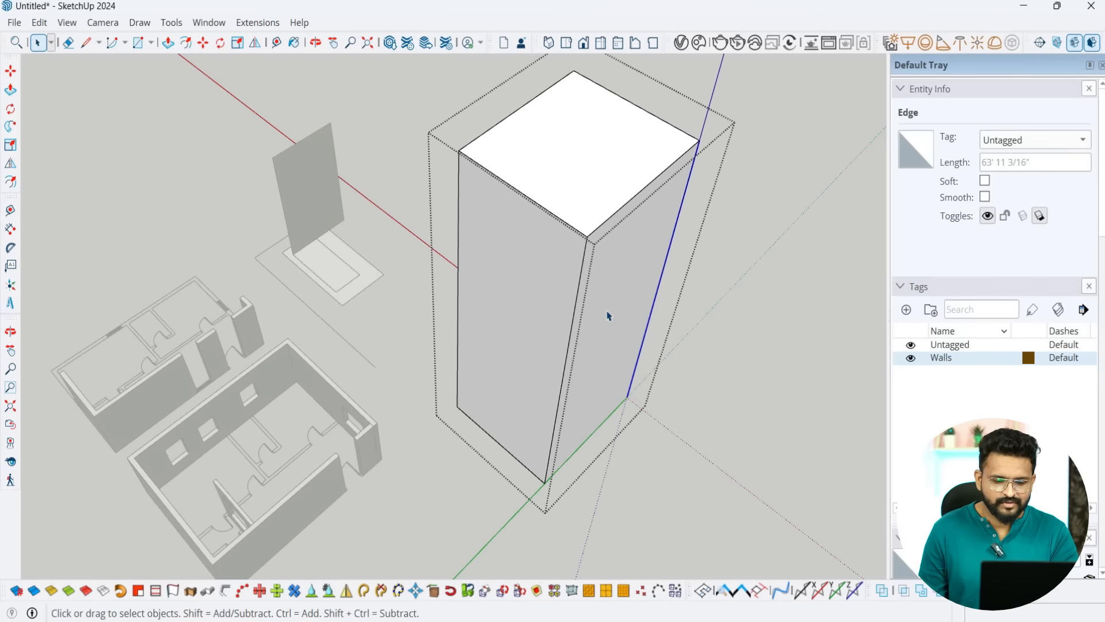
Step: Select the block's wide front side and draw a rectangle about 16' 10" wide and 25' 7" high on it
middle_drag(609, 315, 591, 319)
click(641, 289)
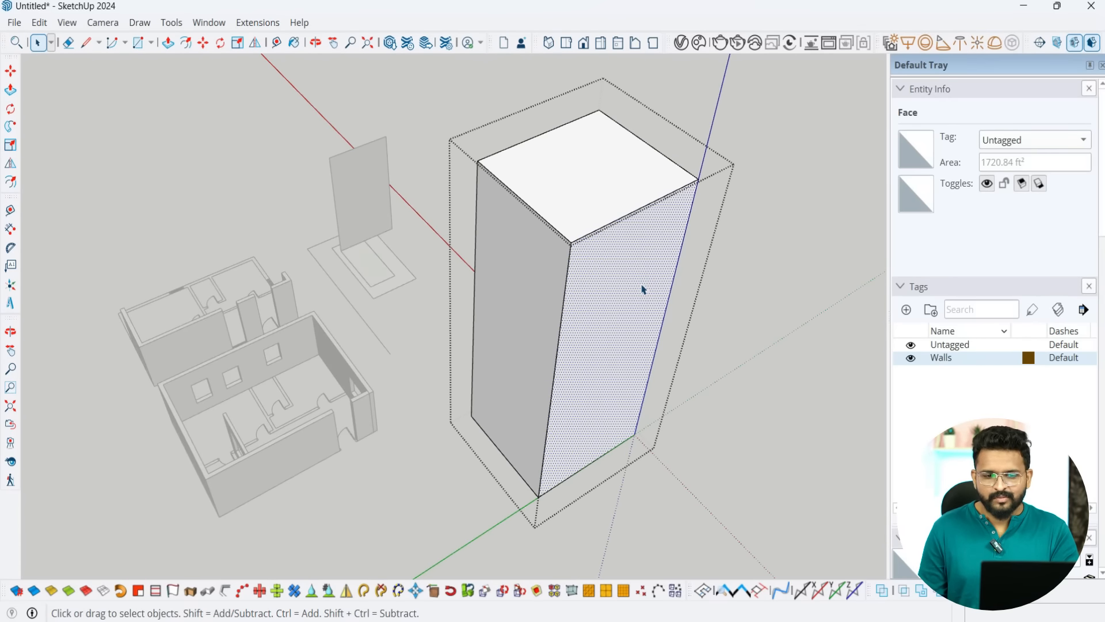
middle_drag(643, 289, 609, 340)
scroll(565, 257, up, 2)
key(r)
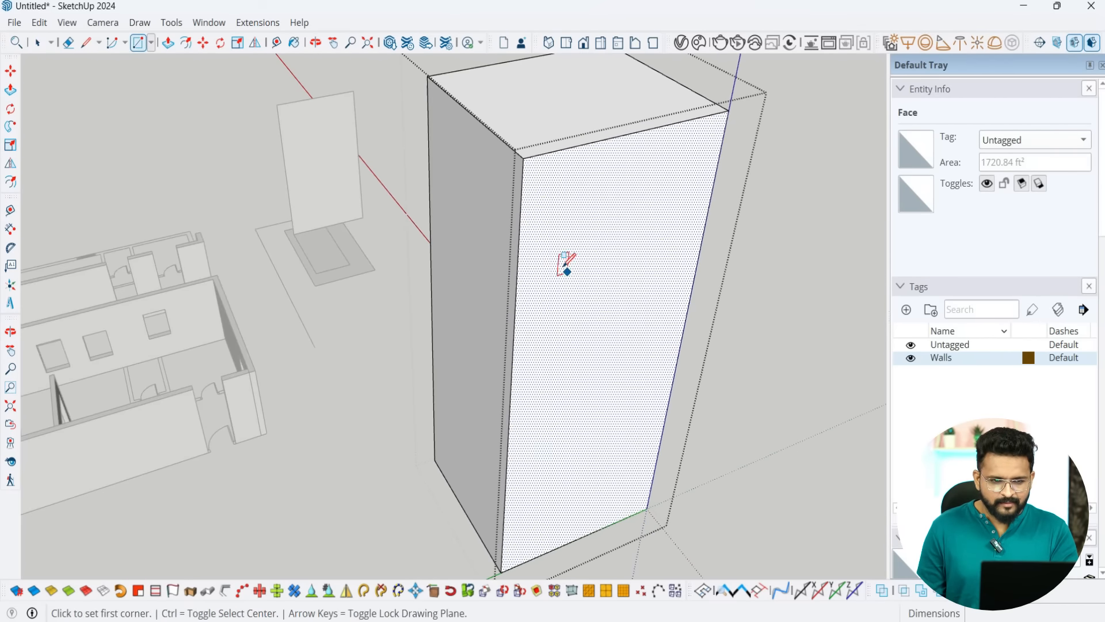
click(562, 264)
click(649, 392)
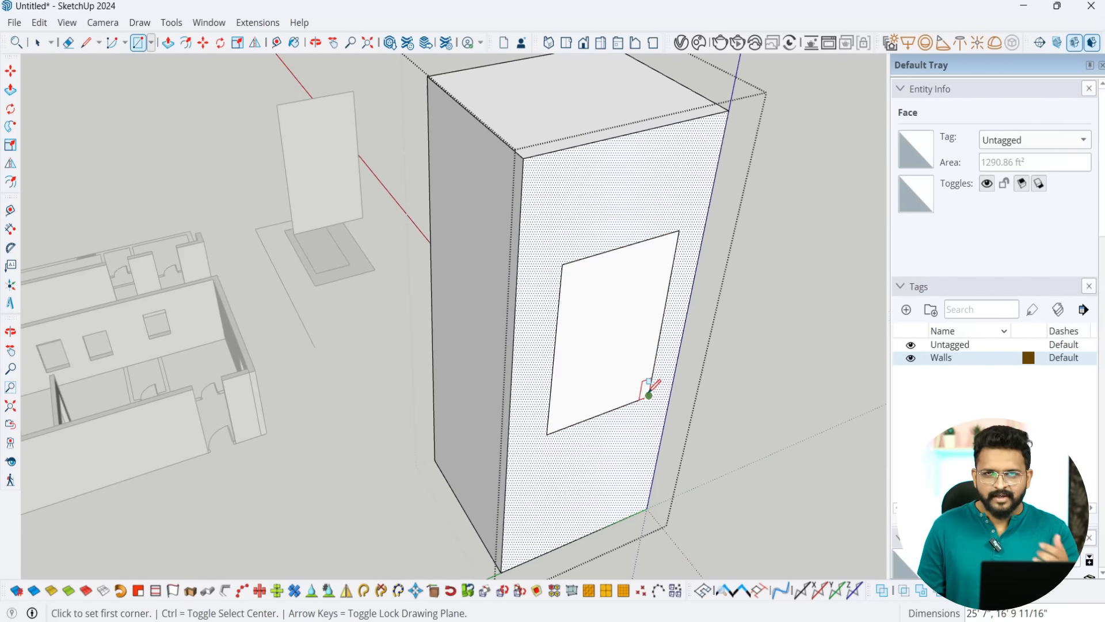
Step: Push the rectangle on the block's side about 24' 1" inward to cut an opening through the block, and close the group
key(p)
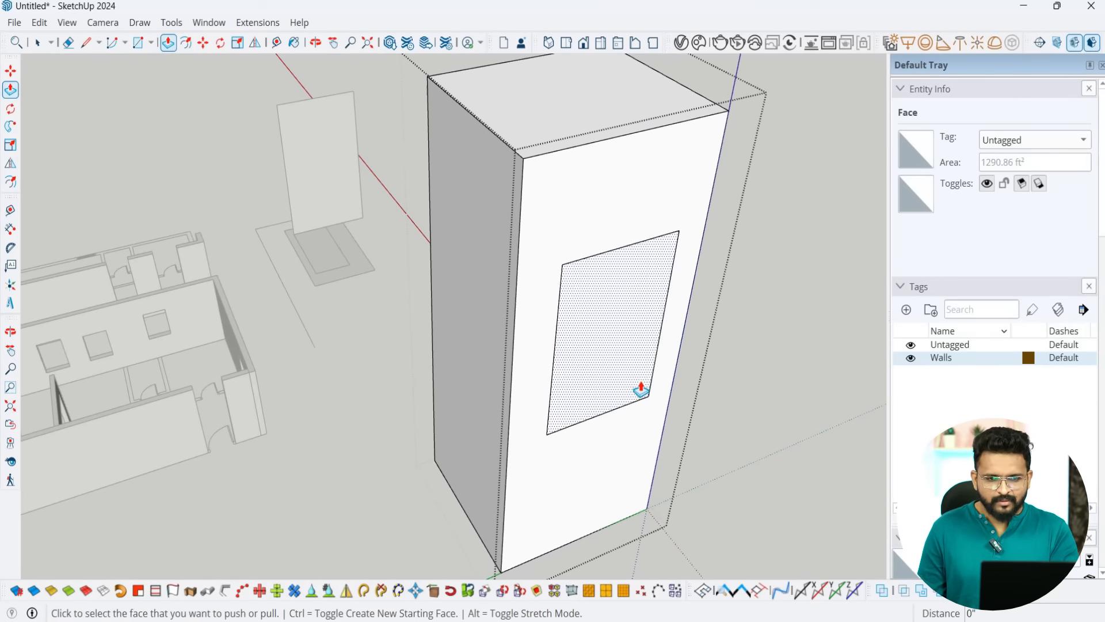
click(641, 381)
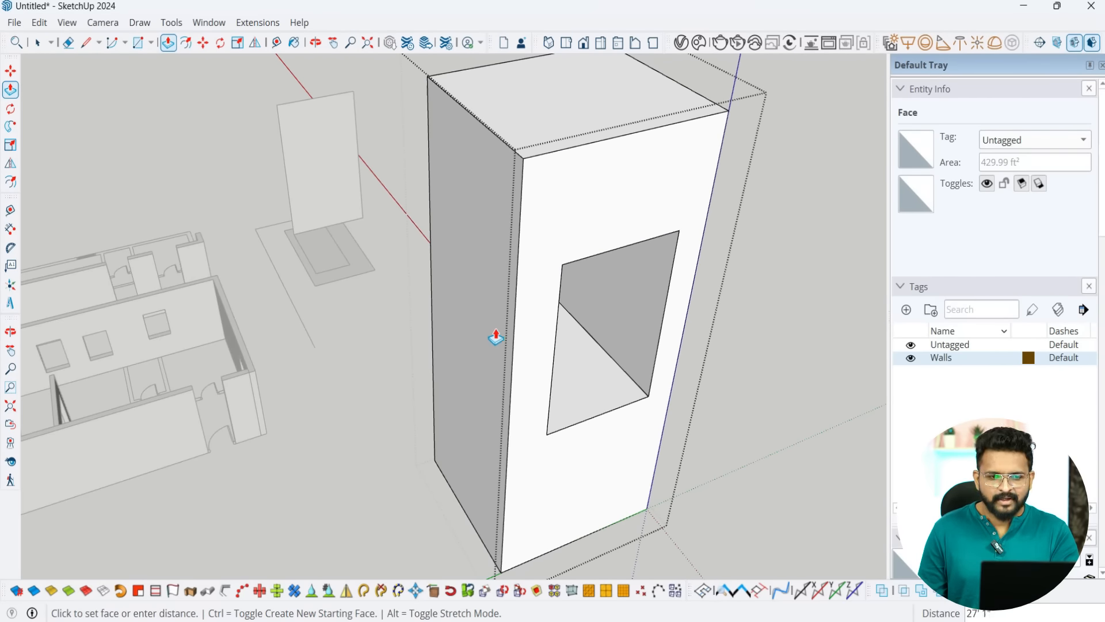
middle_drag(496, 338, 439, 283)
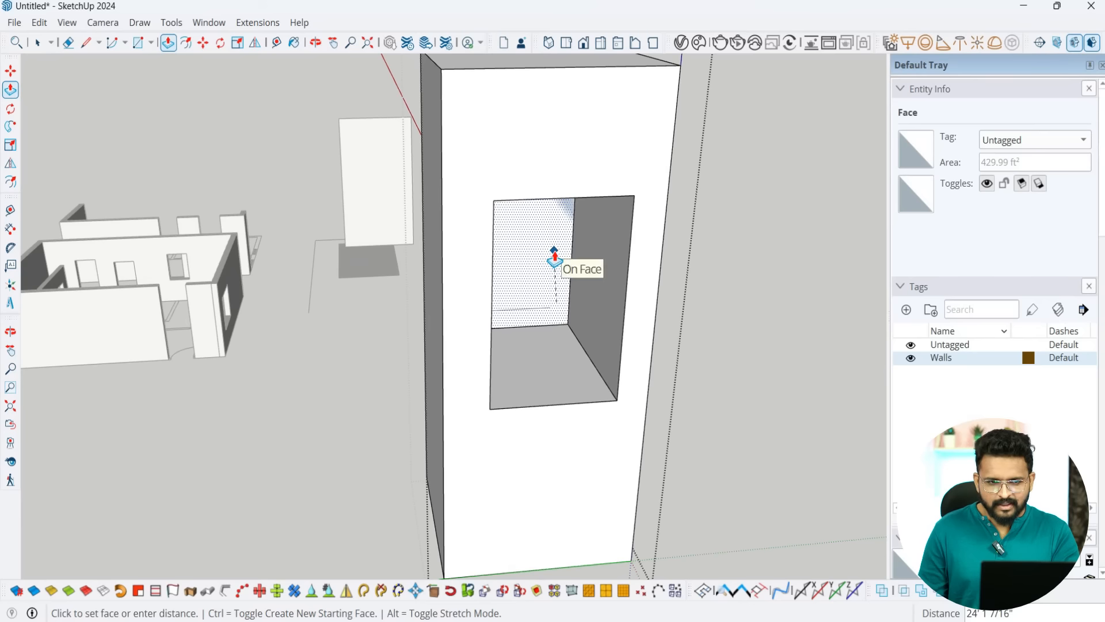
middle_drag(554, 257, 461, 249)
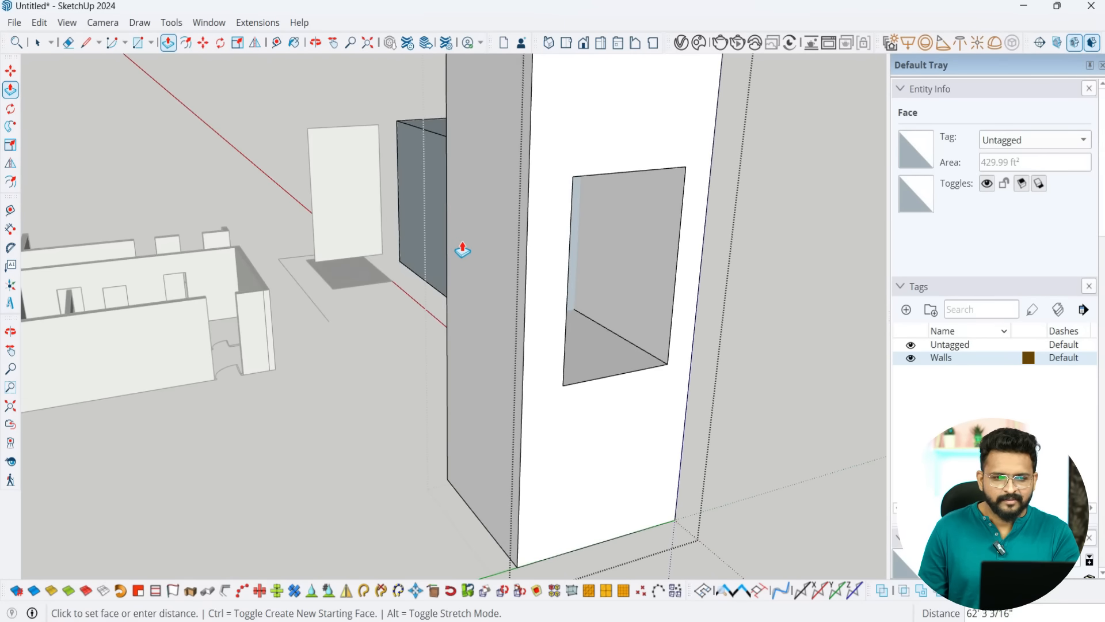
middle_drag(448, 239, 498, 249)
click(497, 266)
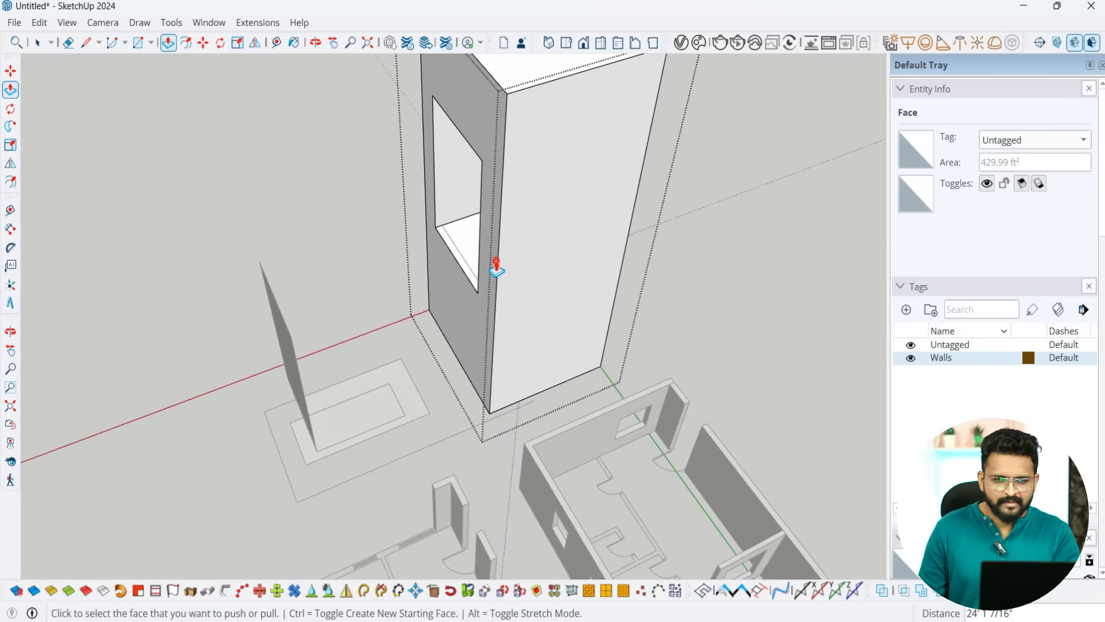
scroll(621, 320, down, 5)
scroll(677, 312, up, 3)
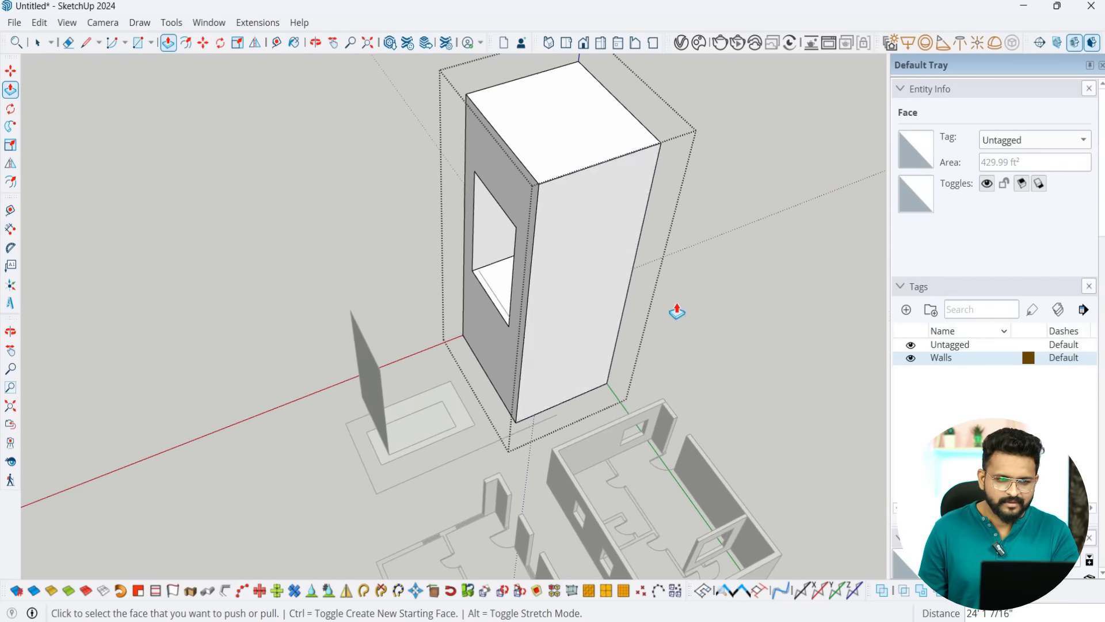
middle_drag(676, 311, 377, 296)
key(space)
click(378, 296)
Step: Select the block group and start moving it from its nearest bottom corner, trying positions along the green, blue and red axes
scroll(507, 328, down, 3)
middle_drag(541, 351, 469, 534)
scroll(470, 533, up, 2)
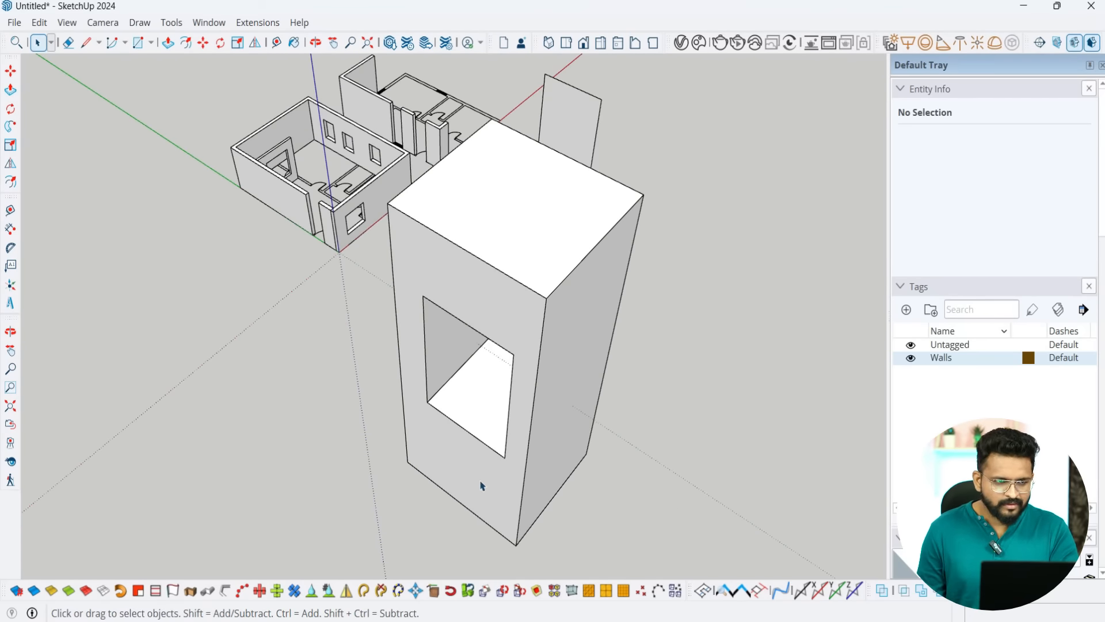
scroll(483, 479, down, 2)
scroll(482, 495, up, 3)
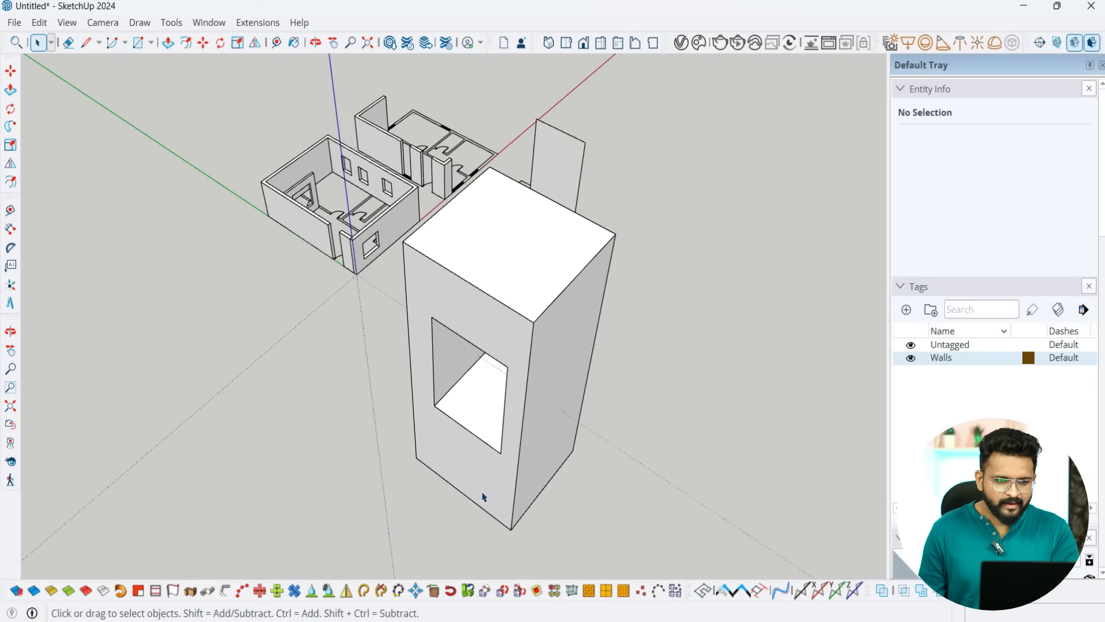
scroll(479, 353, down, 2)
click(502, 458)
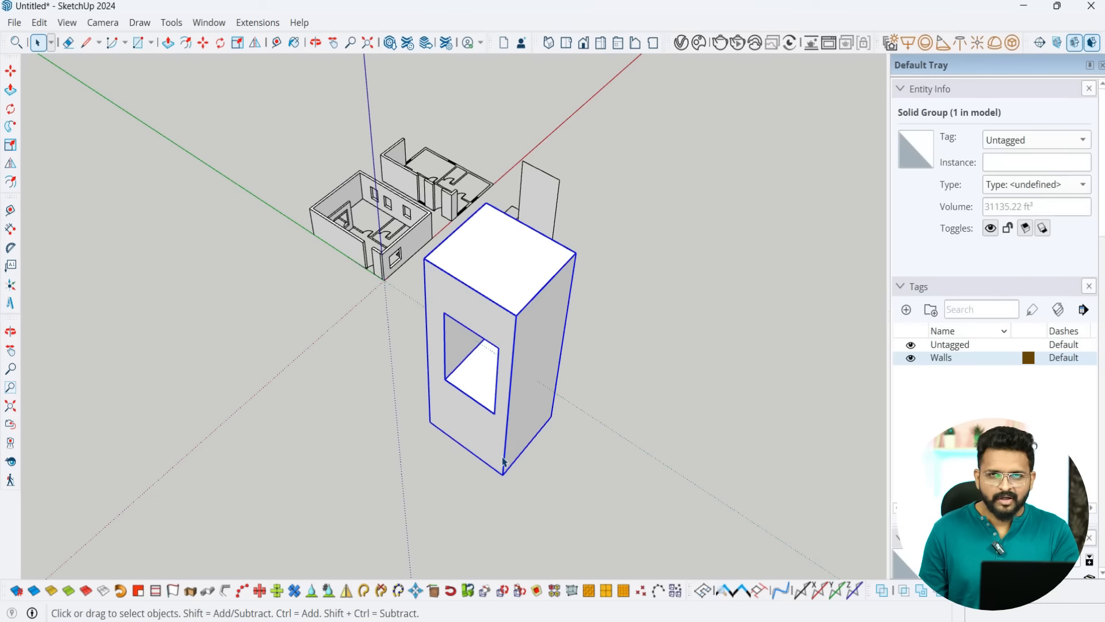
key(m)
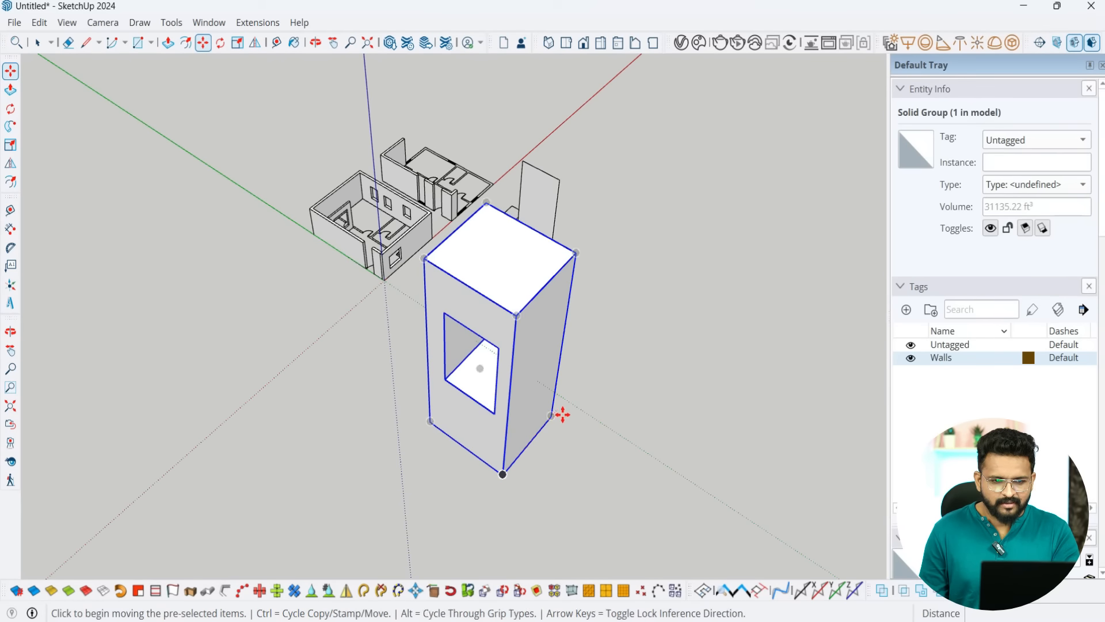
click(502, 471)
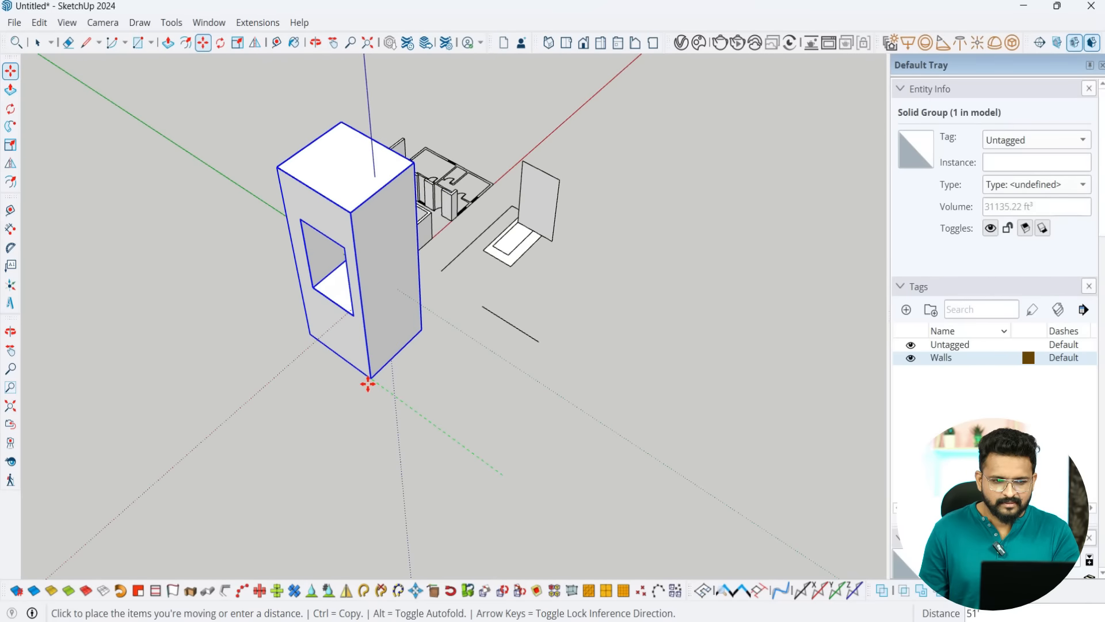
middle_drag(368, 383, 530, 208)
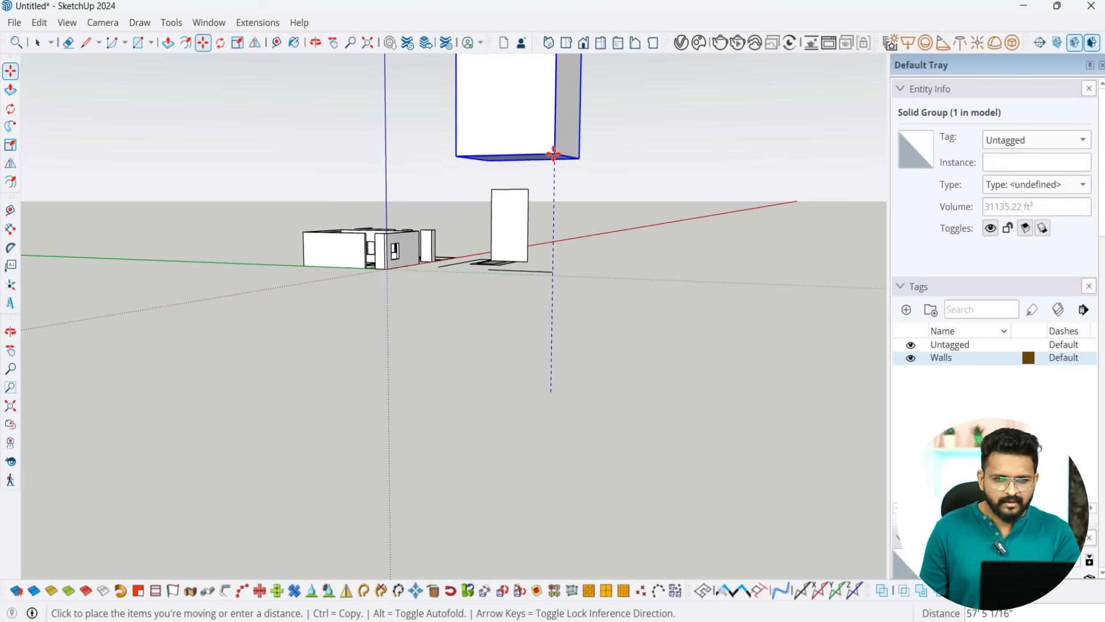
middle_drag(573, 281, 437, 544)
scroll(487, 394, down, 3)
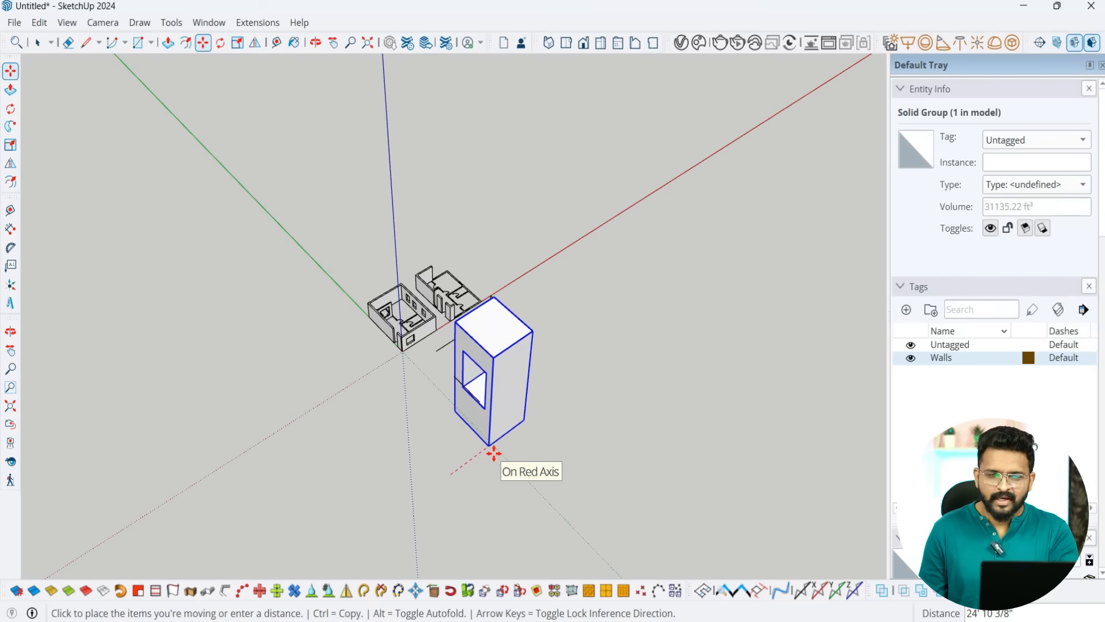
Step: Lock the move to the blue, red and green axes in turn, place the block along the green axis and deselect it
key(Up)
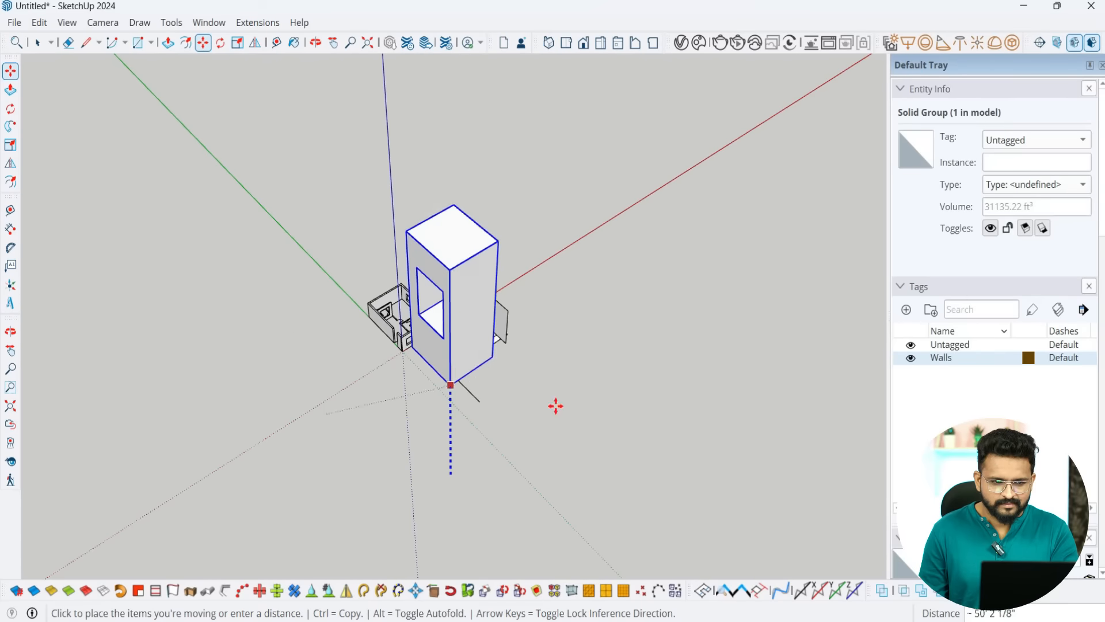
key(Right)
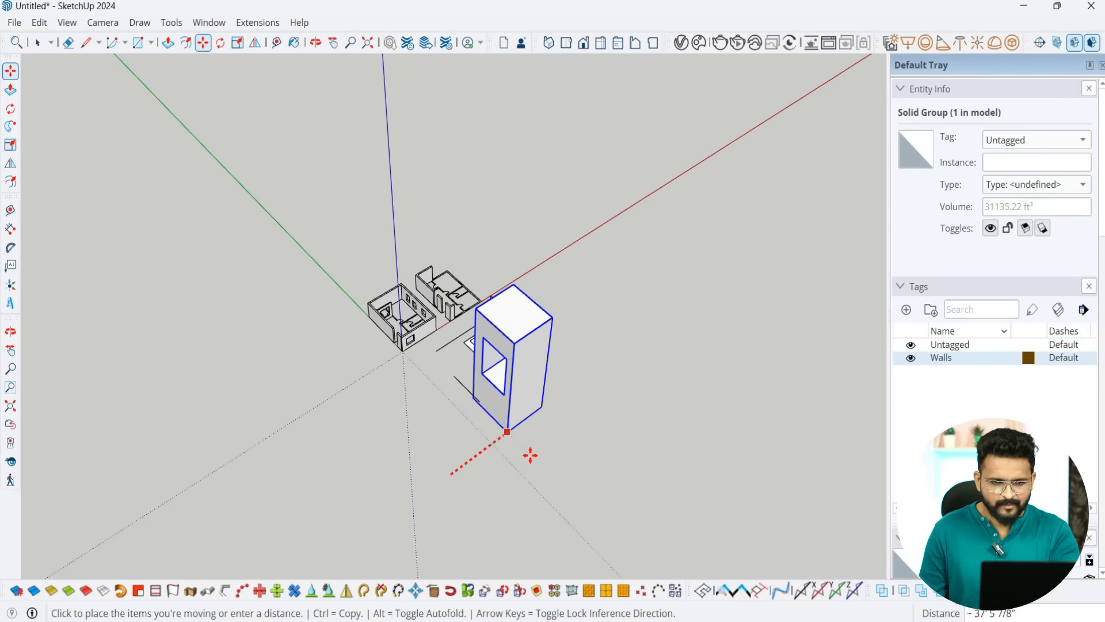
key(Left)
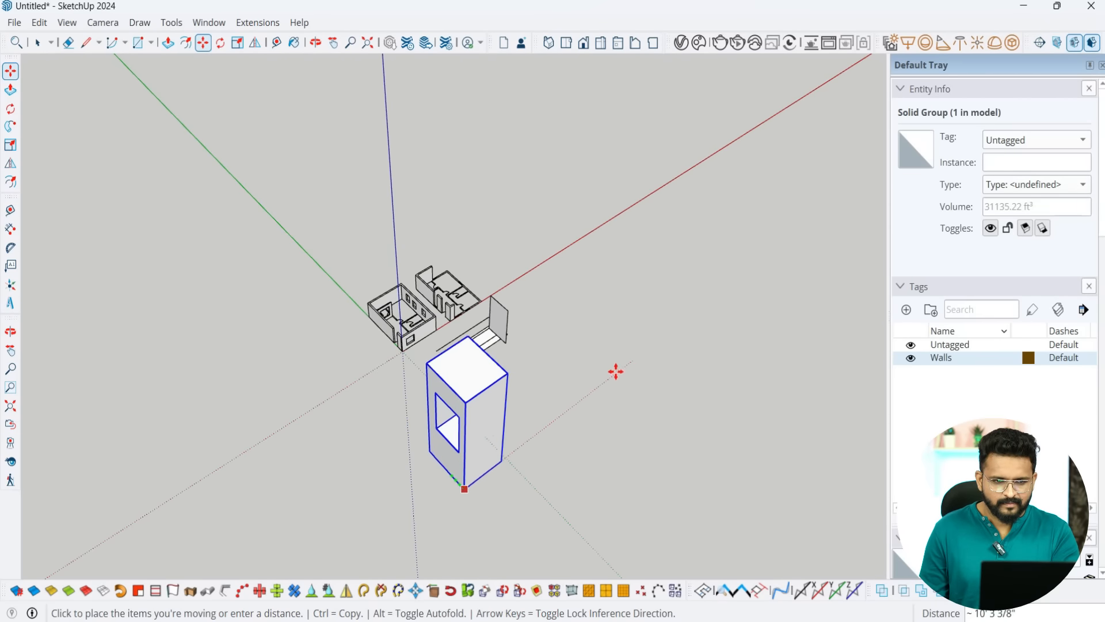
click(608, 444)
middle_drag(437, 406, 568, 380)
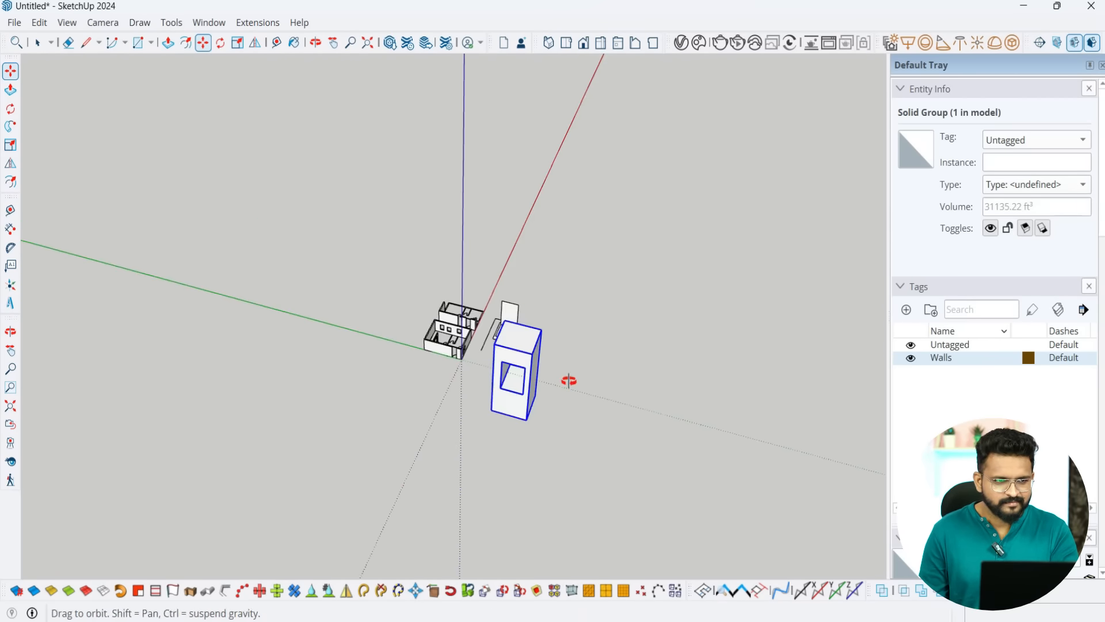
scroll(562, 426, up, 3)
key(space)
click(563, 457)
middle_drag(570, 448, 471, 417)
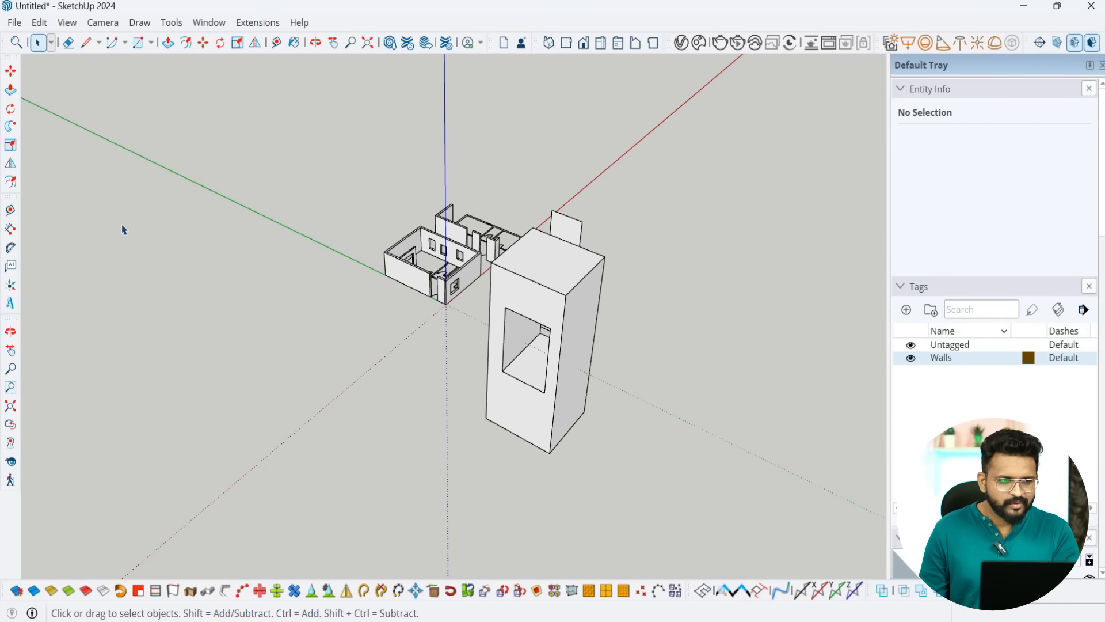
Step: Measure the block's top edge above the opening with the Tape Measure, corner to corner in both directions
click(11, 210)
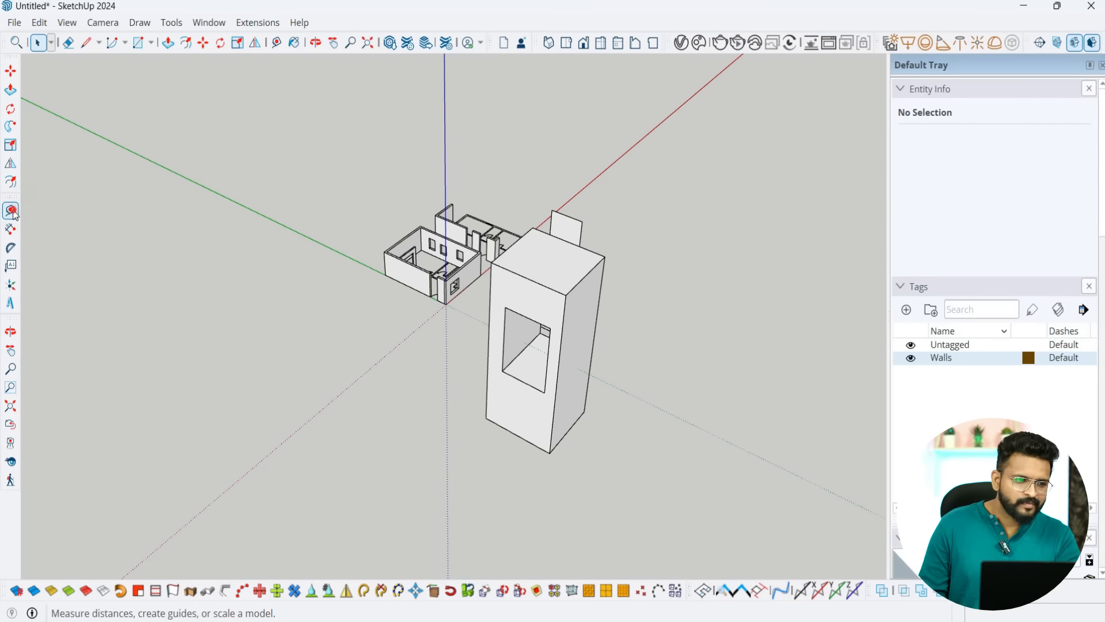
middle_drag(336, 338, 380, 364)
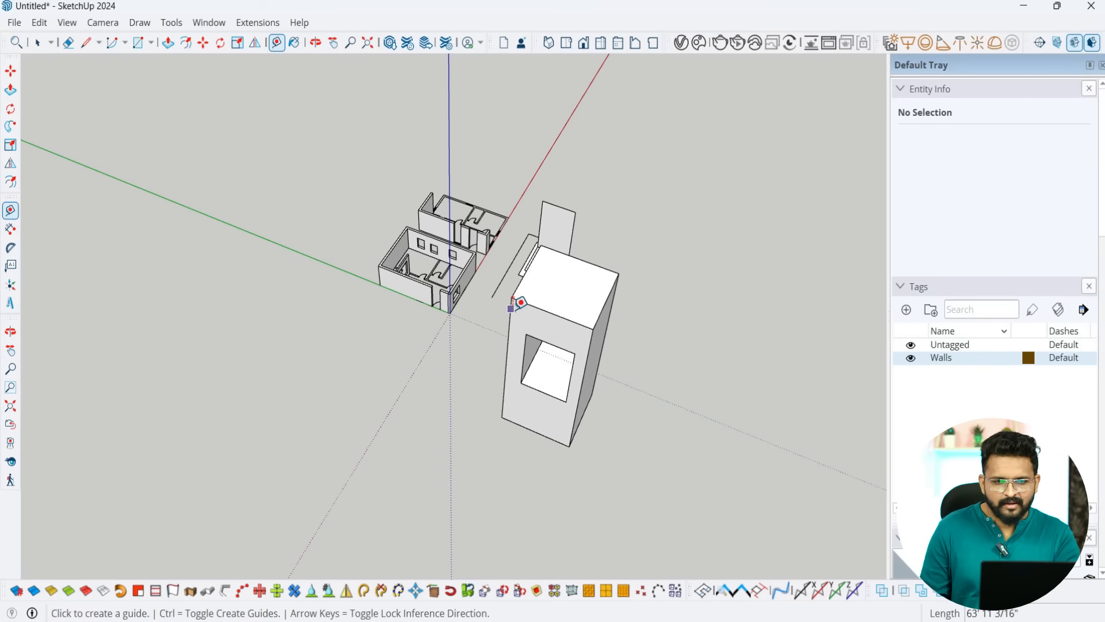
scroll(522, 301, up, 1)
scroll(524, 292, up, 2)
middle_drag(533, 296, 557, 335)
scroll(748, 259, up, 3)
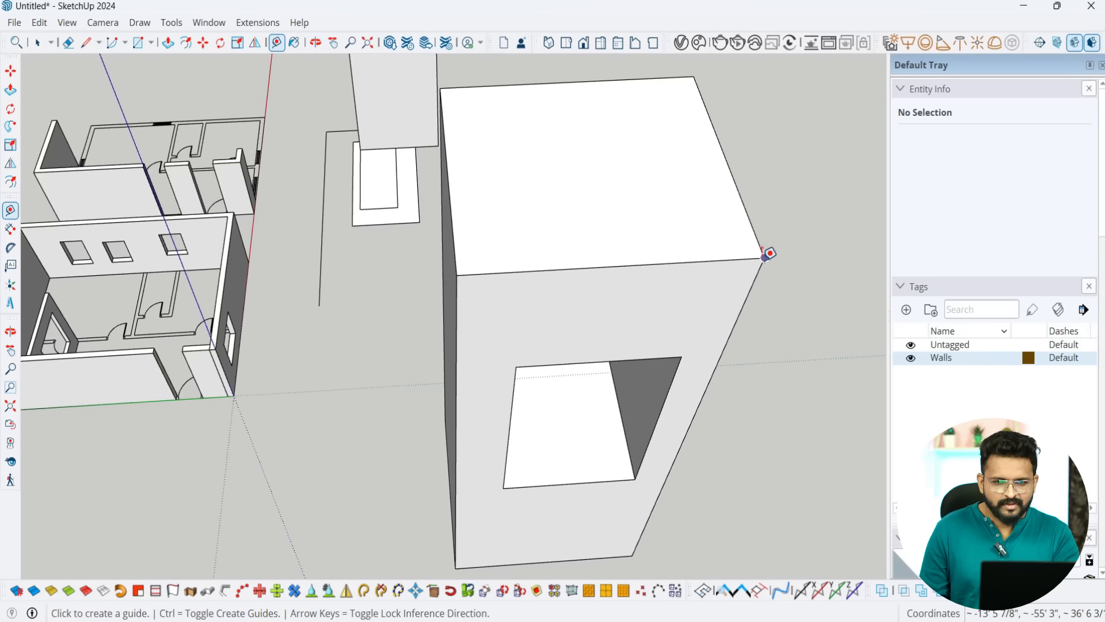
click(765, 257)
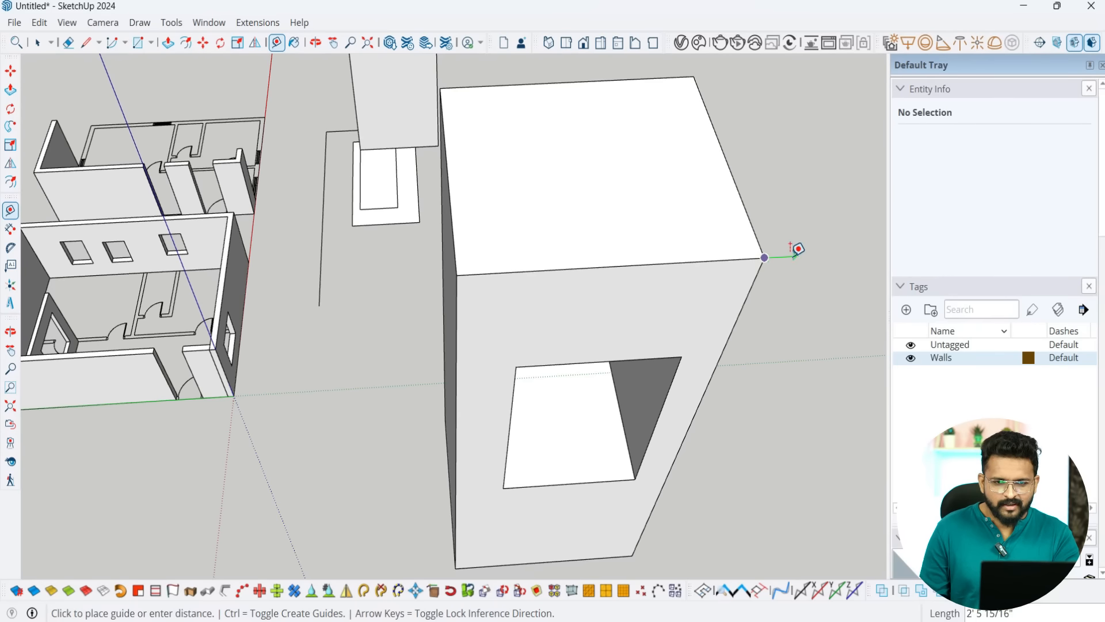
click(457, 271)
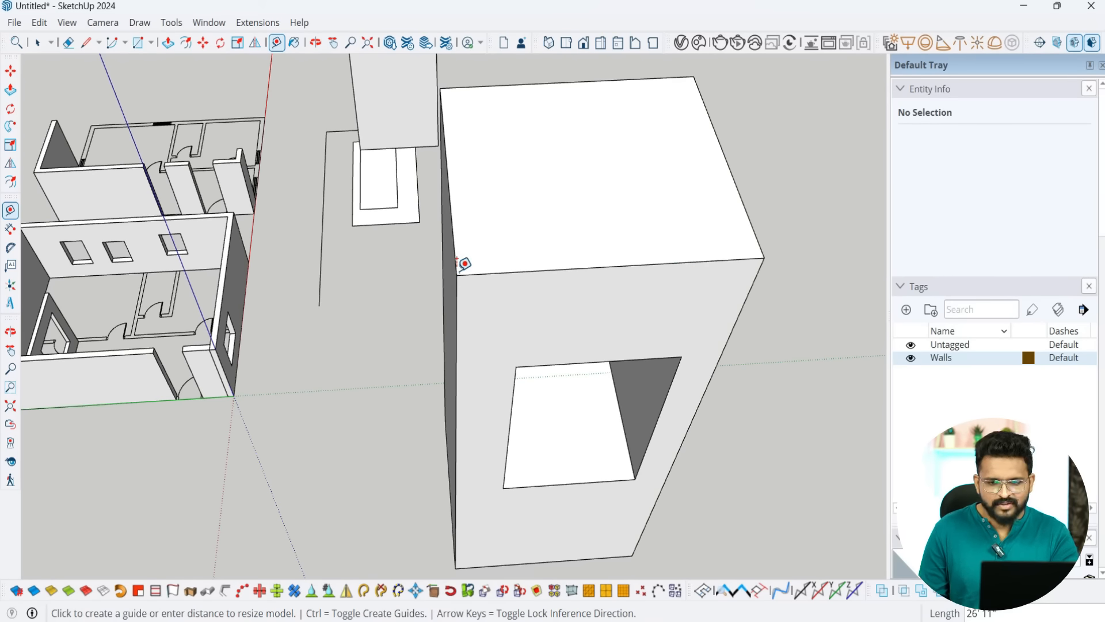
click(457, 275)
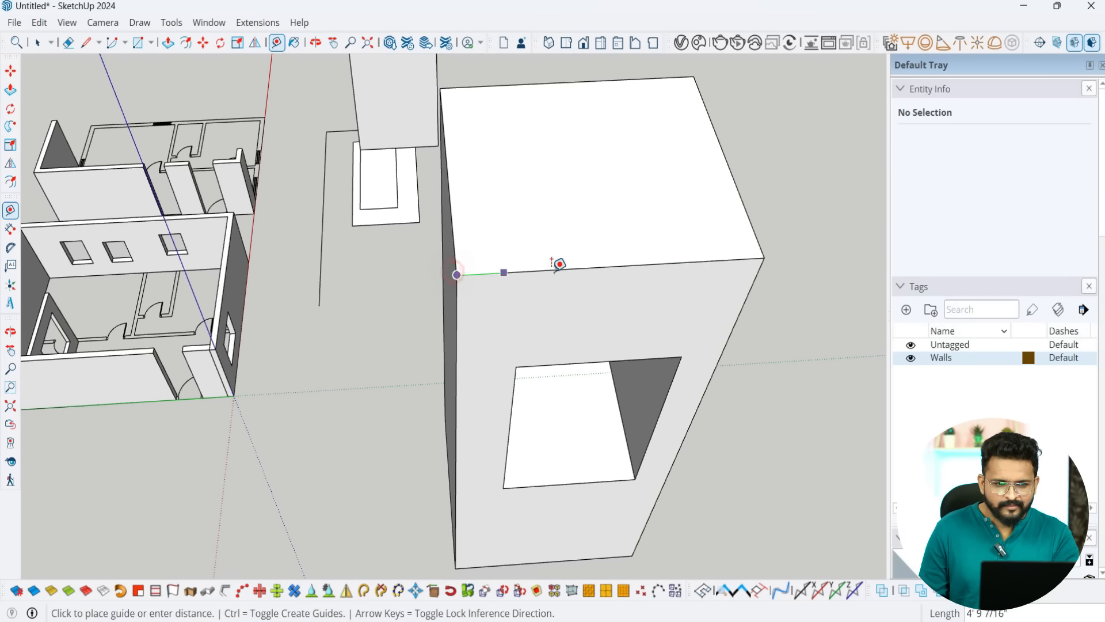
click(765, 257)
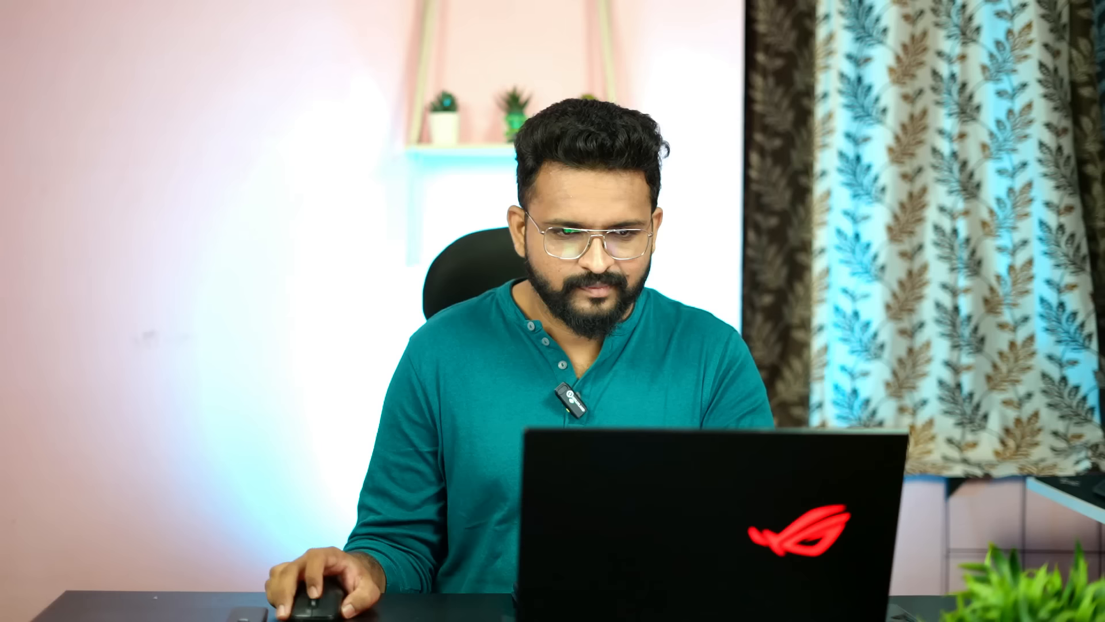